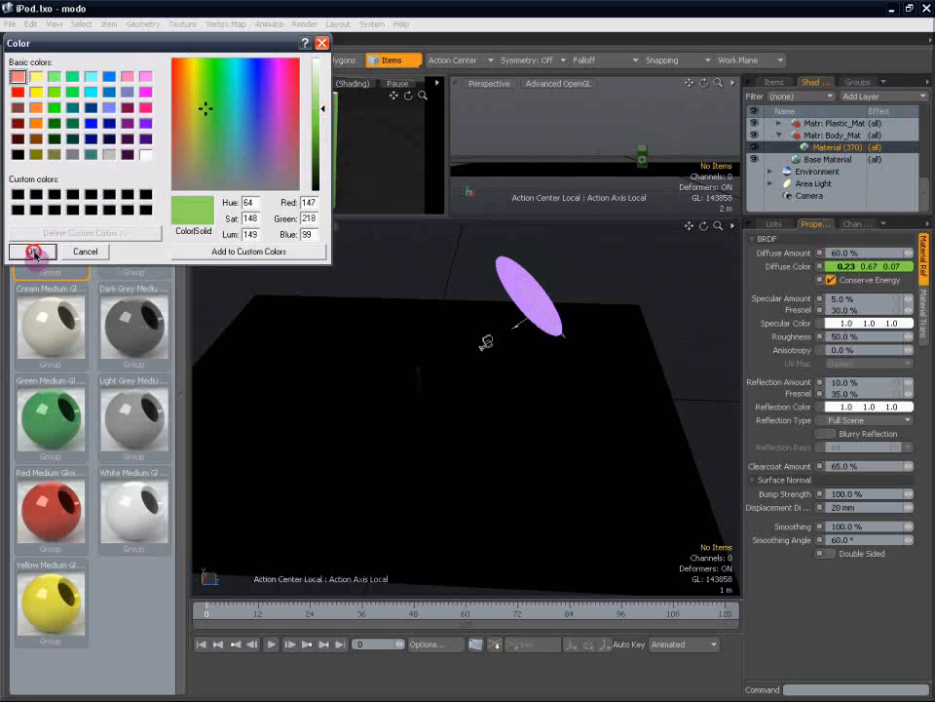
# Set the body material's diffuse color to green (RGB 147, 218, 99)
pyautogui.click(34, 249)
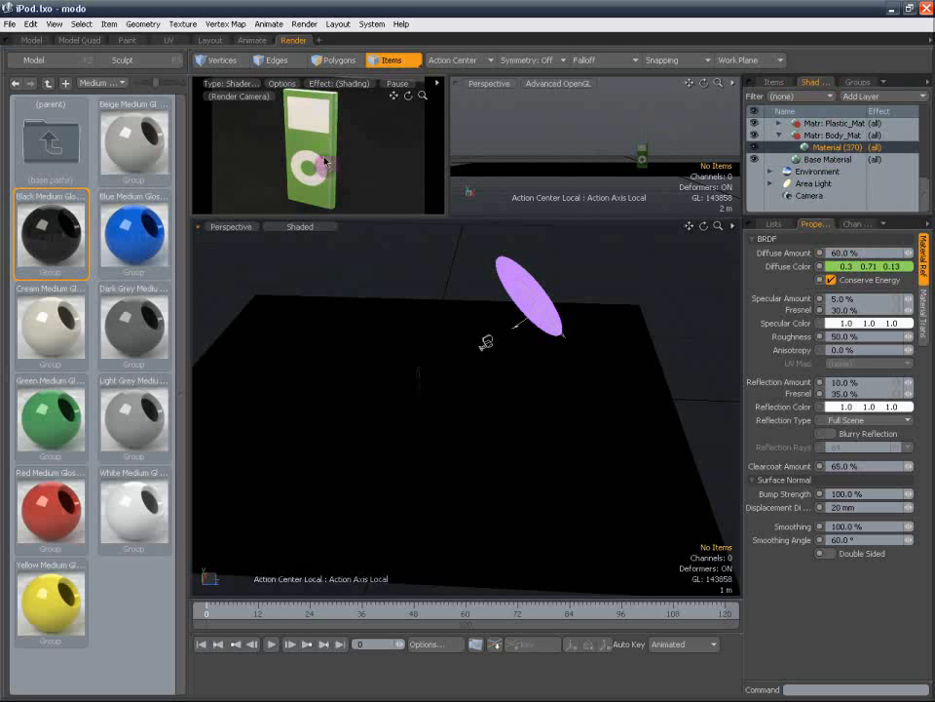
pyautogui.click(245, 230)
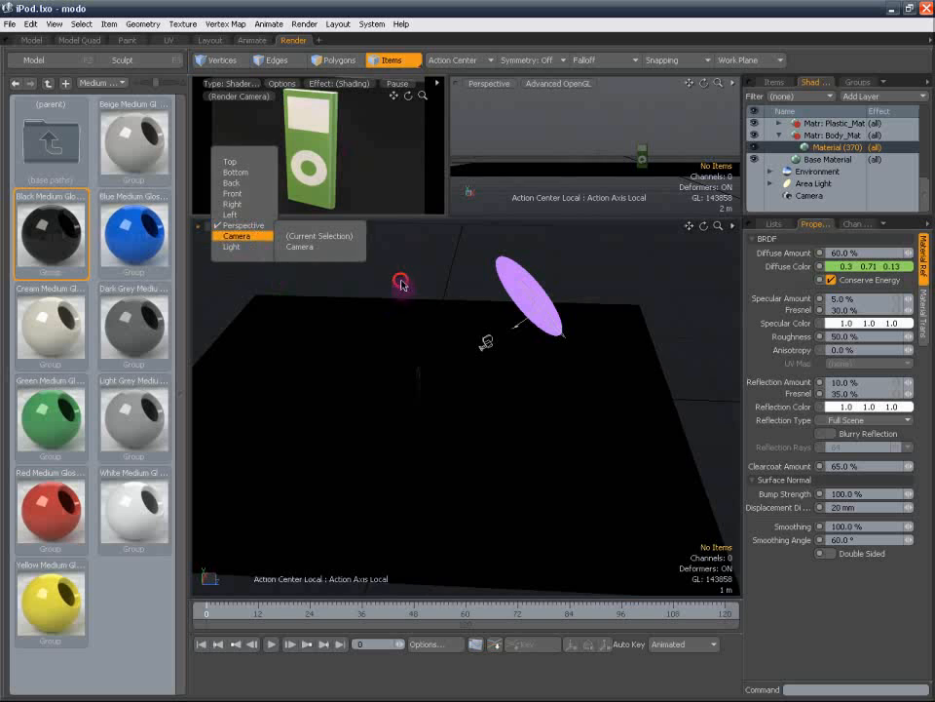
# Set the Area Light's radiance to 5.0 W/srm2
pyautogui.click(331, 61)
pyautogui.keyDown('alt'); pyautogui.moveTo(493, 338); pyautogui.dragTo(539, 298); pyautogui.keyUp('alt')
pyautogui.click(820, 183)
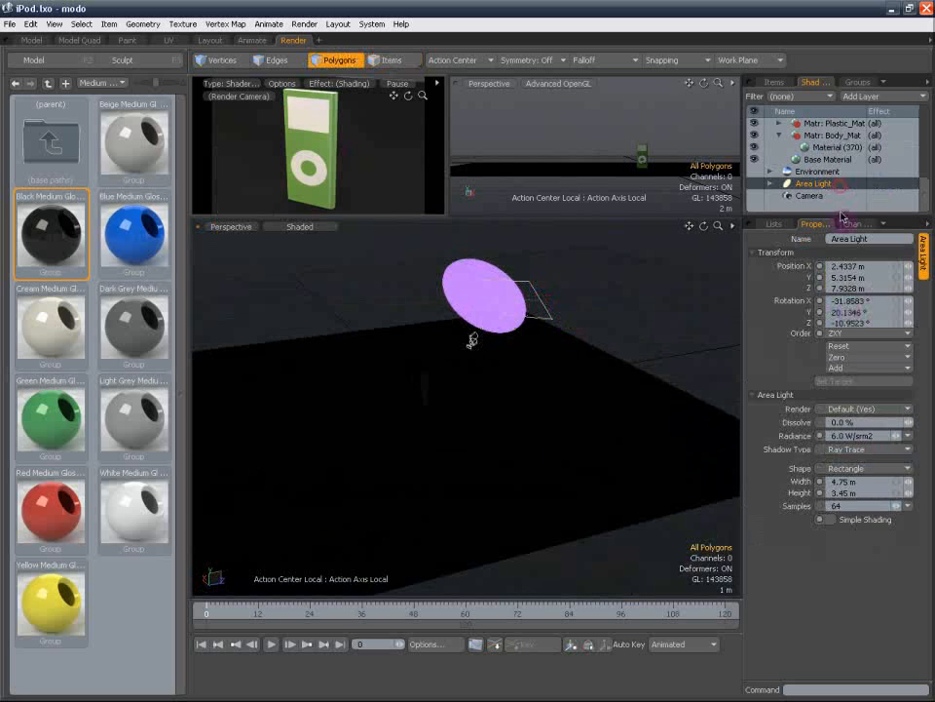
pyautogui.moveTo(843, 437); pyautogui.dragTo(815, 440)
pyautogui.write('5')
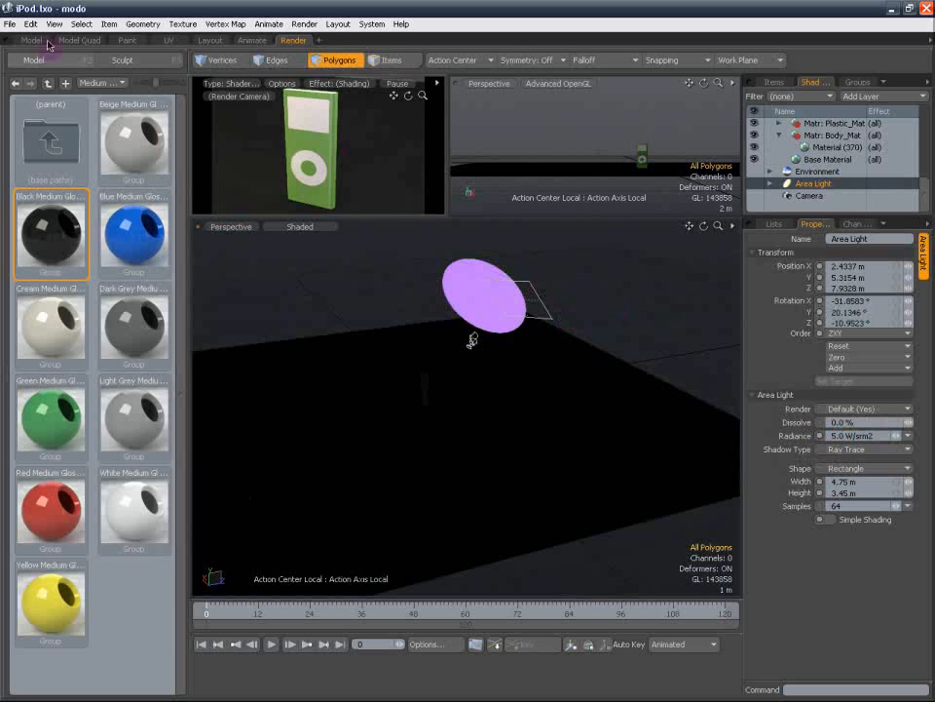
# Apply the Red High Gloss Plastic preset from the High Gloss plastics to the Body_Mat group
pyautogui.moveTo(924, 189); pyautogui.dragTo(926, 131)
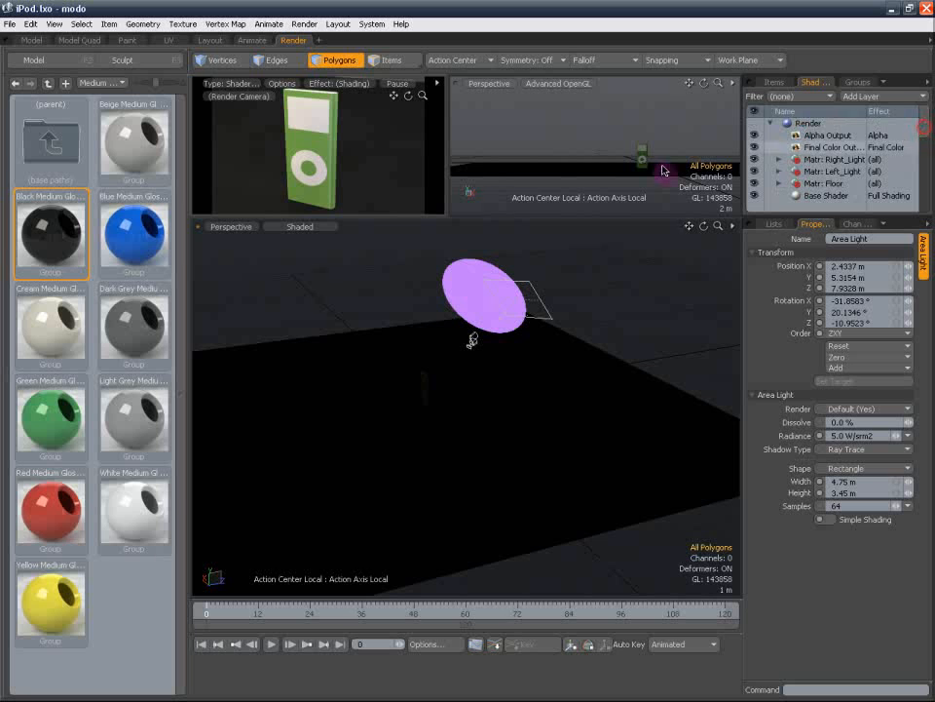
pyautogui.doubleClick(67, 138)
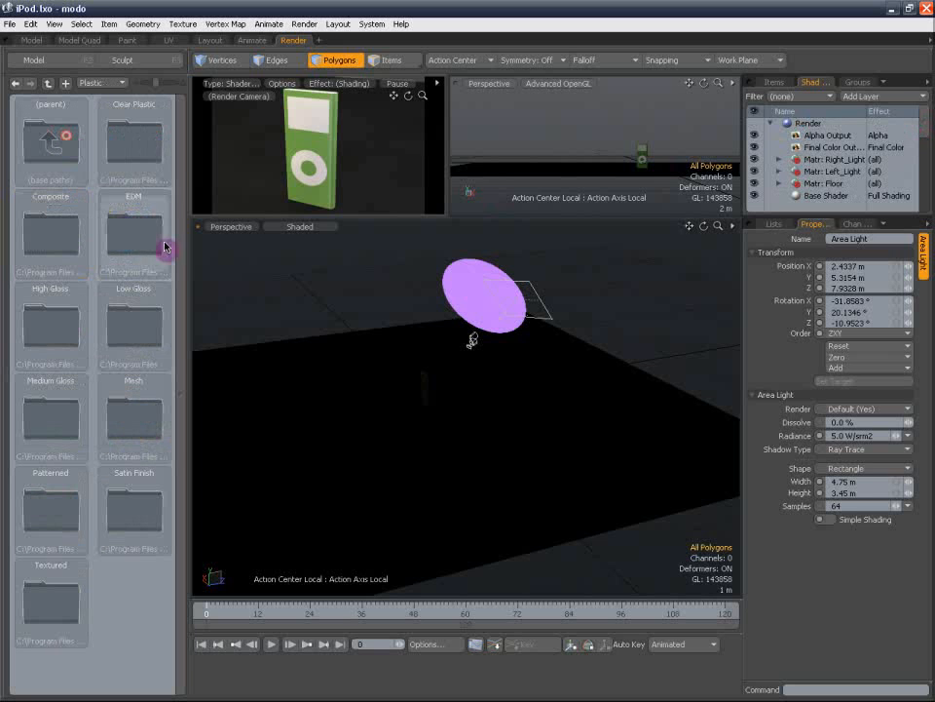
pyautogui.doubleClick(41, 331)
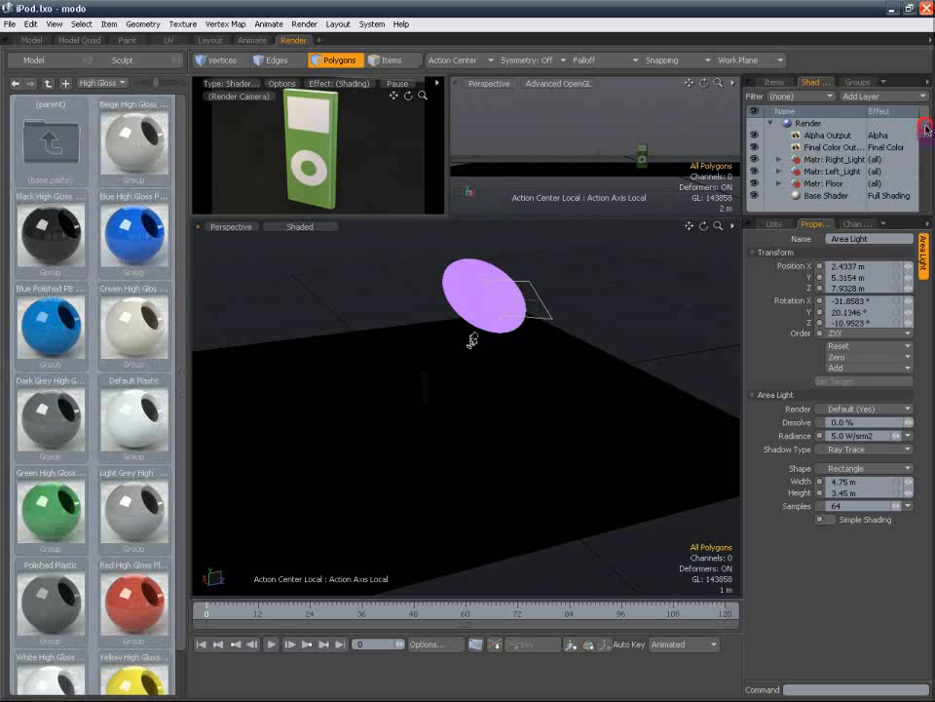
pyautogui.moveTo(927, 129); pyautogui.dragTo(927, 166)
pyautogui.click(828, 147)
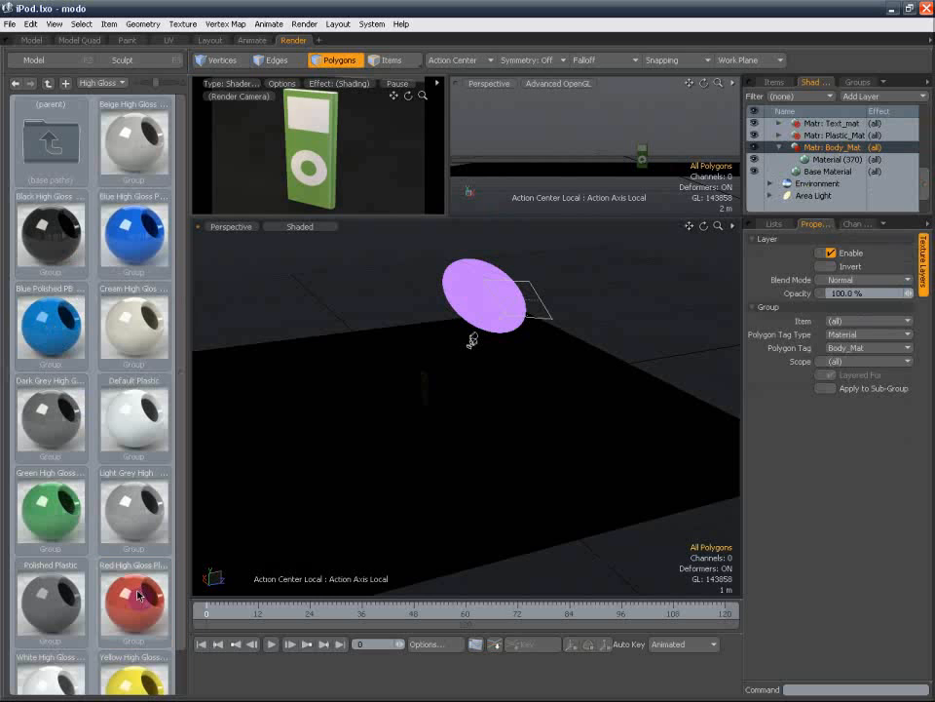
pyautogui.moveTo(137, 596); pyautogui.dragTo(493, 395)
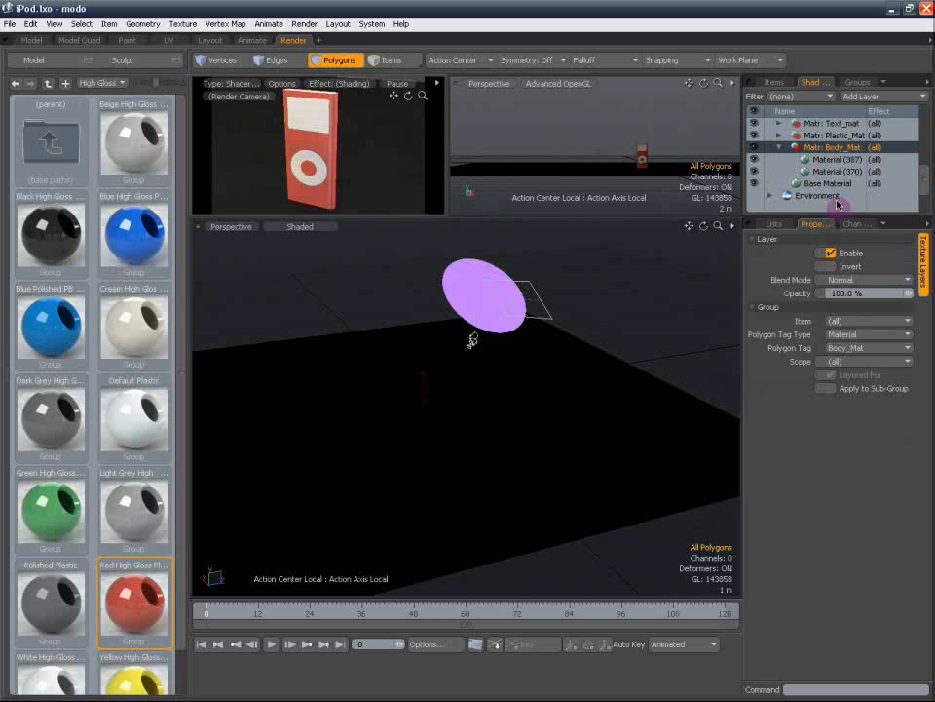
# Delete the old Material (370) from Body_Mat and set the red material's diffuse amount to 70%
pyautogui.click(846, 171)
pyautogui.press('Delete')
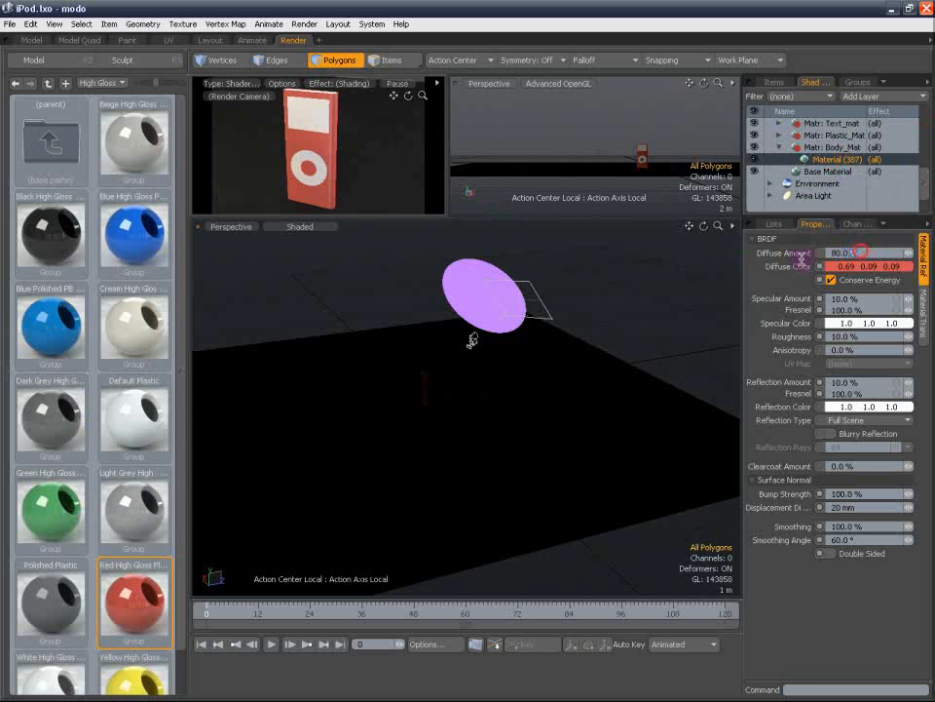
pyautogui.click(862, 252)
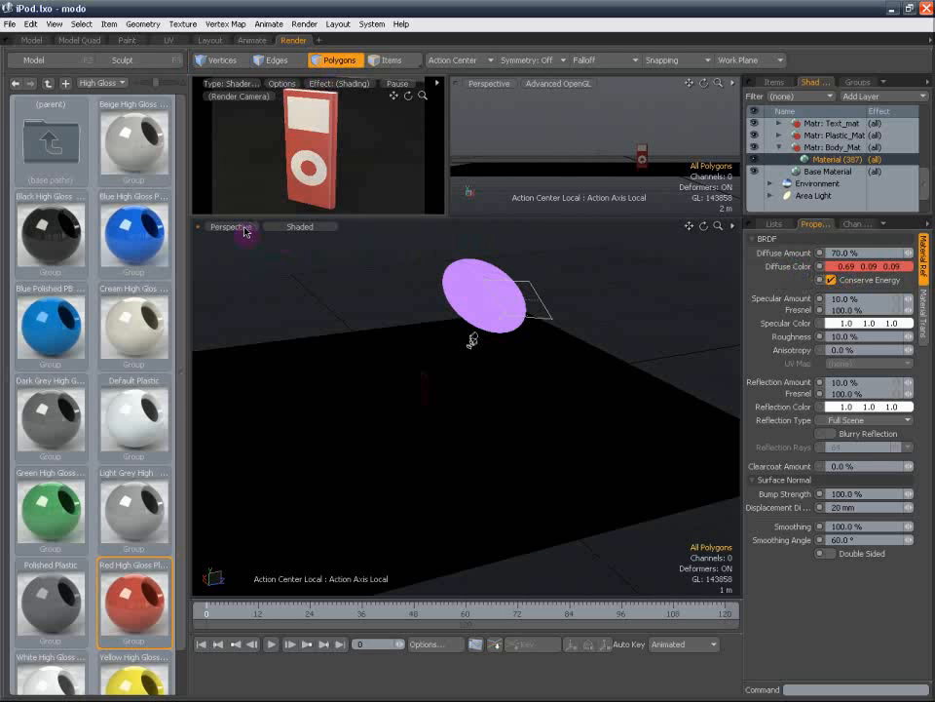
pyautogui.click(778, 147)
# Add the White Medium Gloss preset from the Medium Gloss plastics to the Plastic_Mat group
pyautogui.scroll(2, 912, 172)
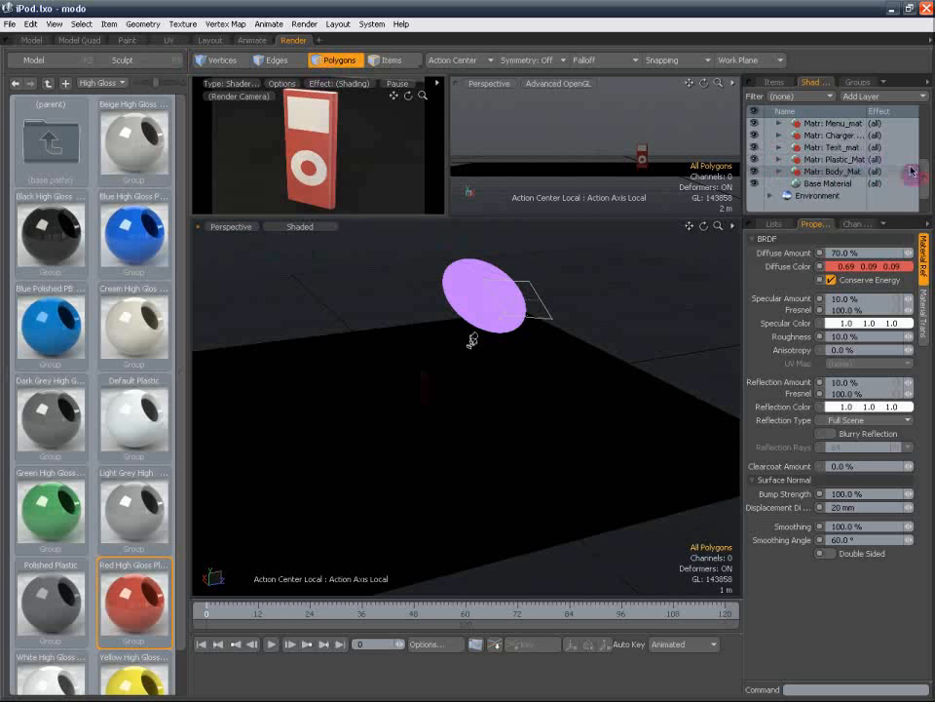
pyautogui.click(828, 159)
pyautogui.click(778, 158)
pyautogui.click(833, 170)
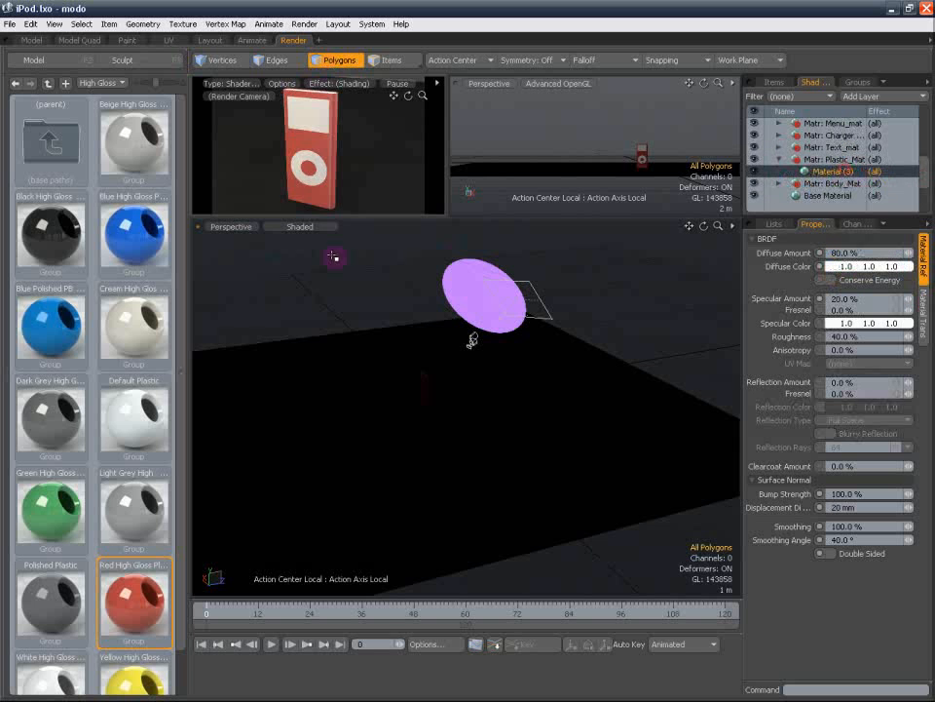
pyautogui.doubleClick(70, 146)
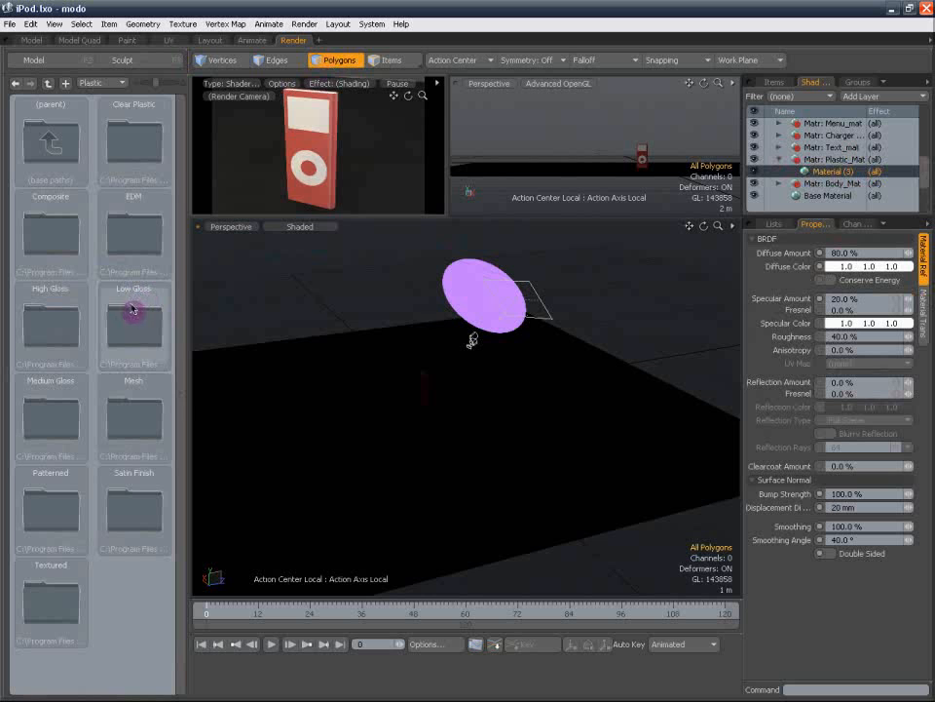
pyautogui.doubleClick(54, 382)
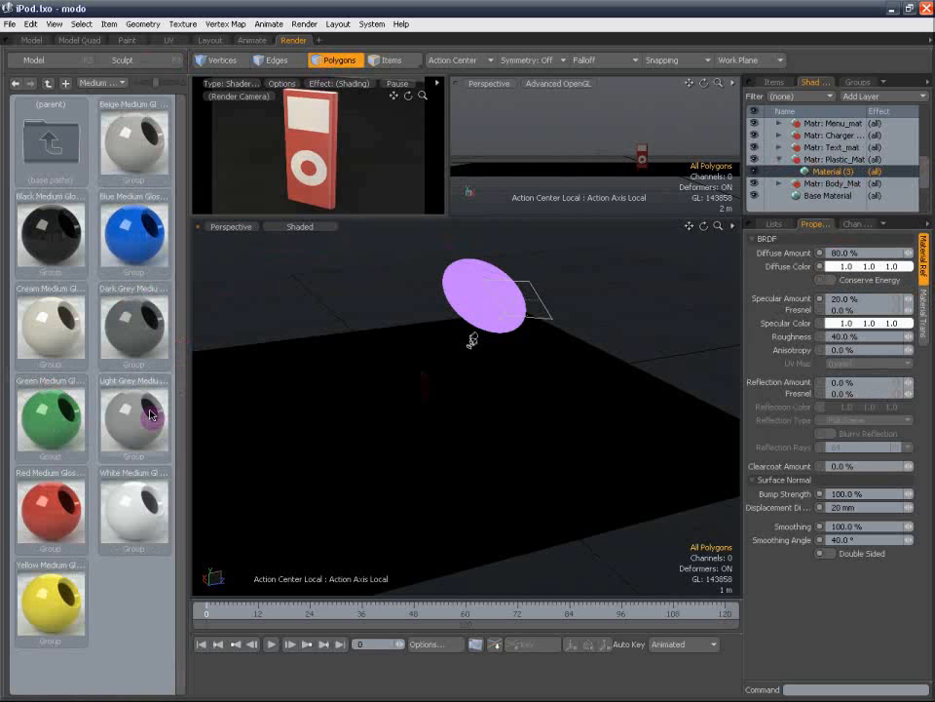
pyautogui.doubleClick(138, 498)
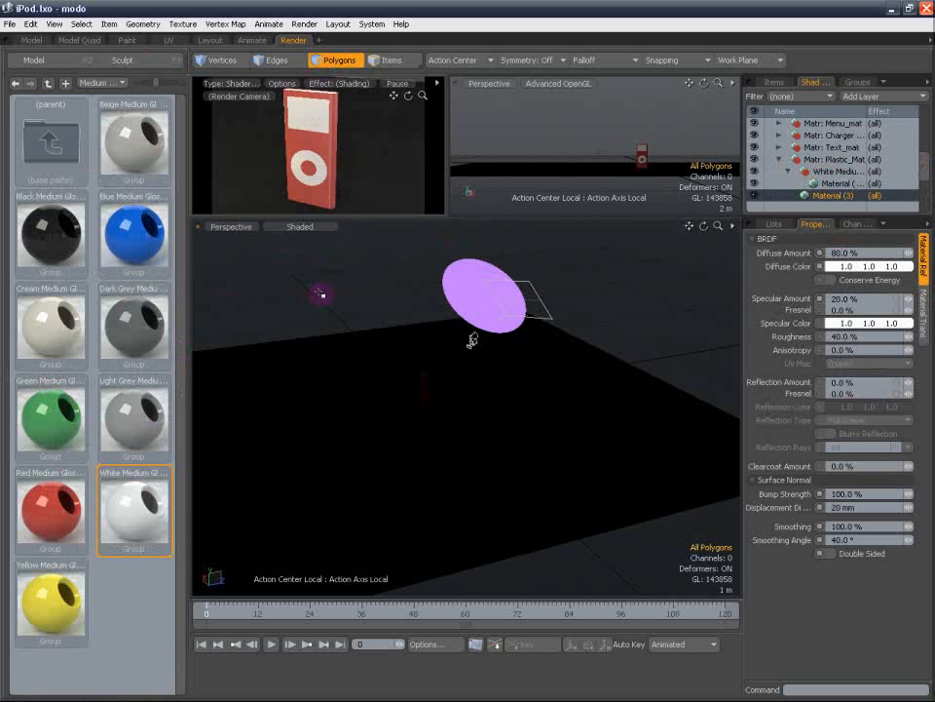
# Delete Material (3) from Plastic_Mat and set the white material's specular amount to 5% and specular Fresnel to 35%
pyautogui.click(845, 184)
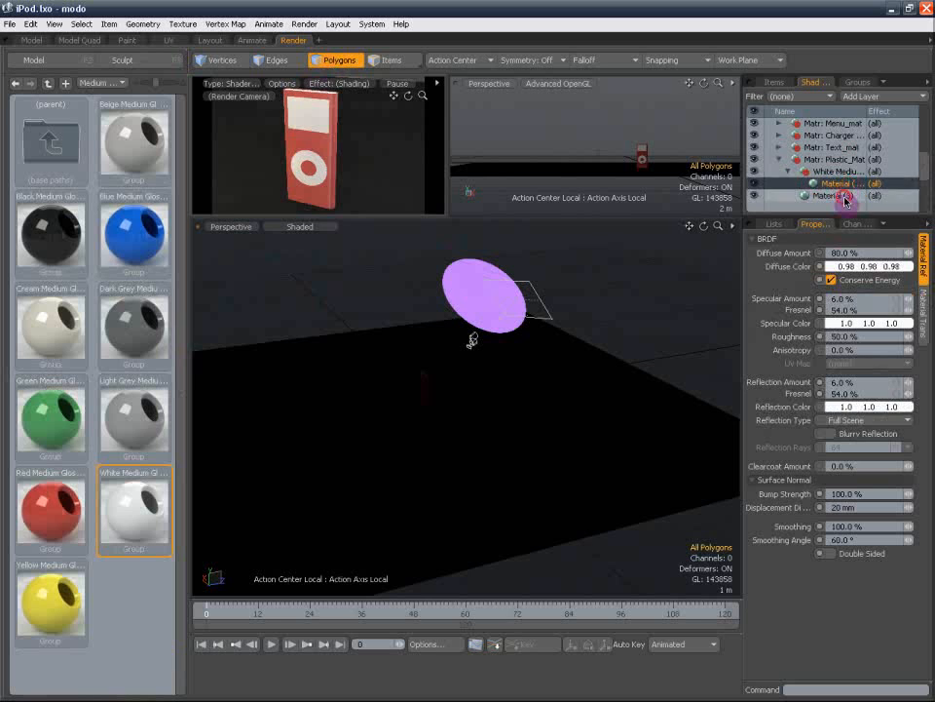
pyautogui.click(845, 199)
pyautogui.click(846, 185)
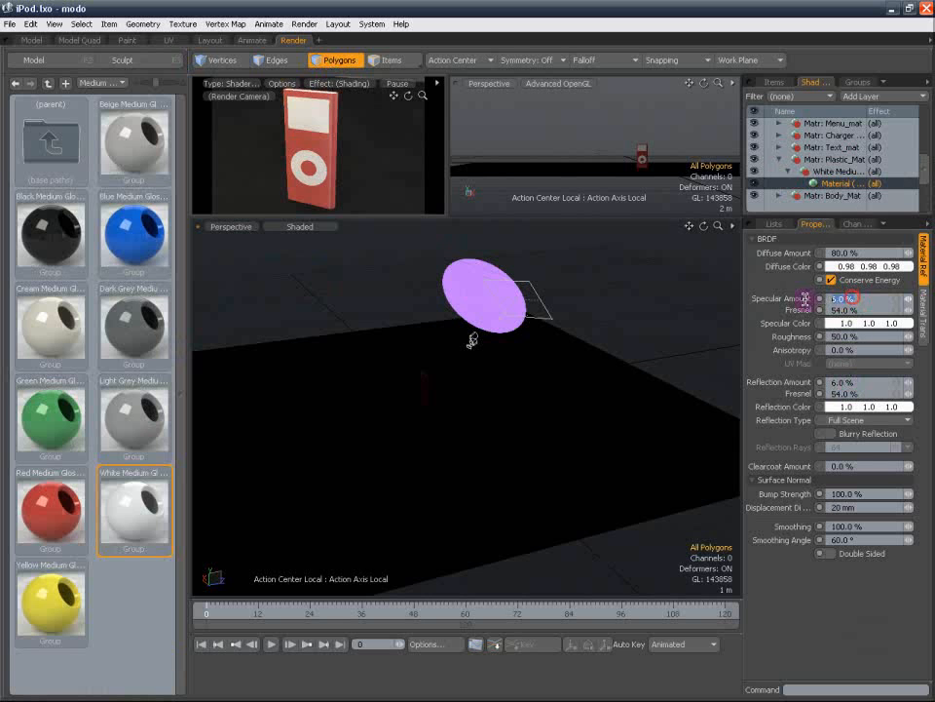
pyautogui.moveTo(805, 298); pyautogui.dragTo(808, 303)
pyautogui.moveTo(866, 309); pyautogui.dragTo(776, 314)
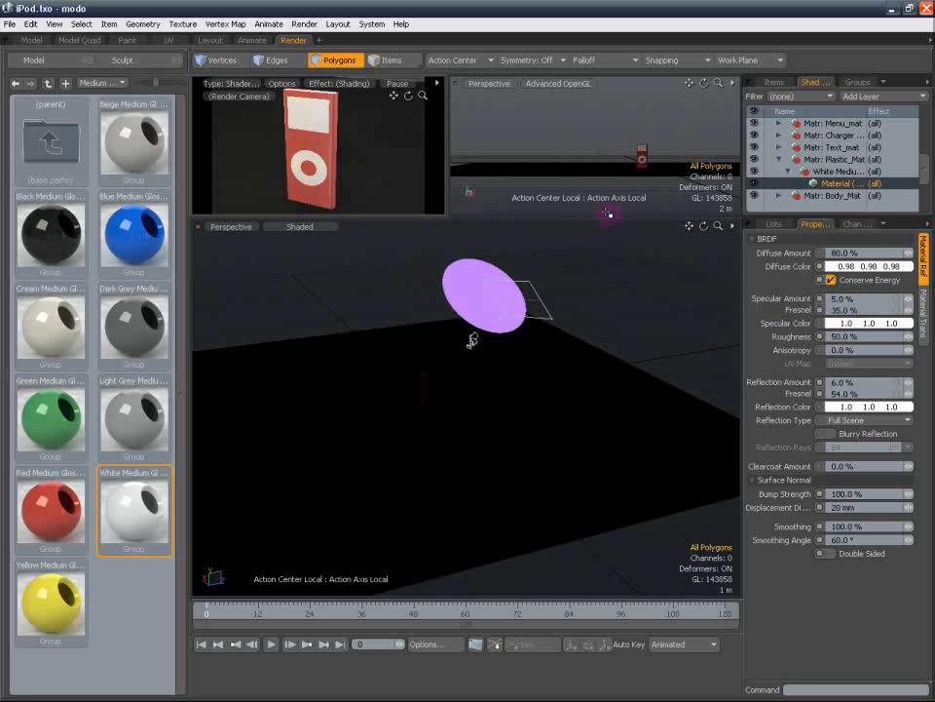
# Switch the main viewport to the camera view and examine the top end of the iPod up close
pyautogui.click(231, 226)
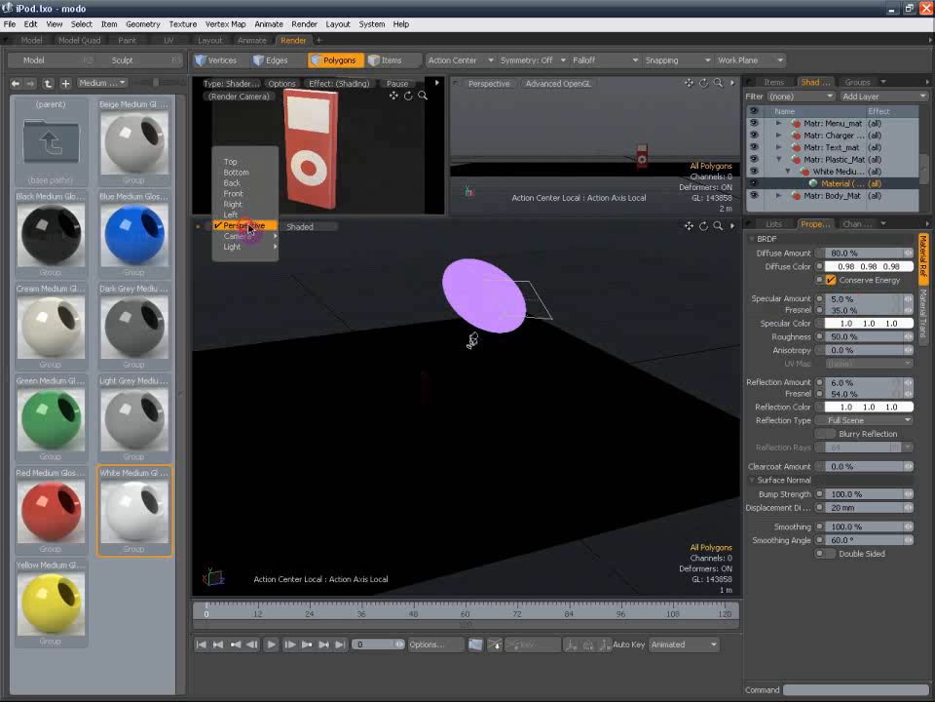
pyautogui.moveTo(245, 234)
pyautogui.click(314, 241)
pyautogui.scroll(4, 490, 346)
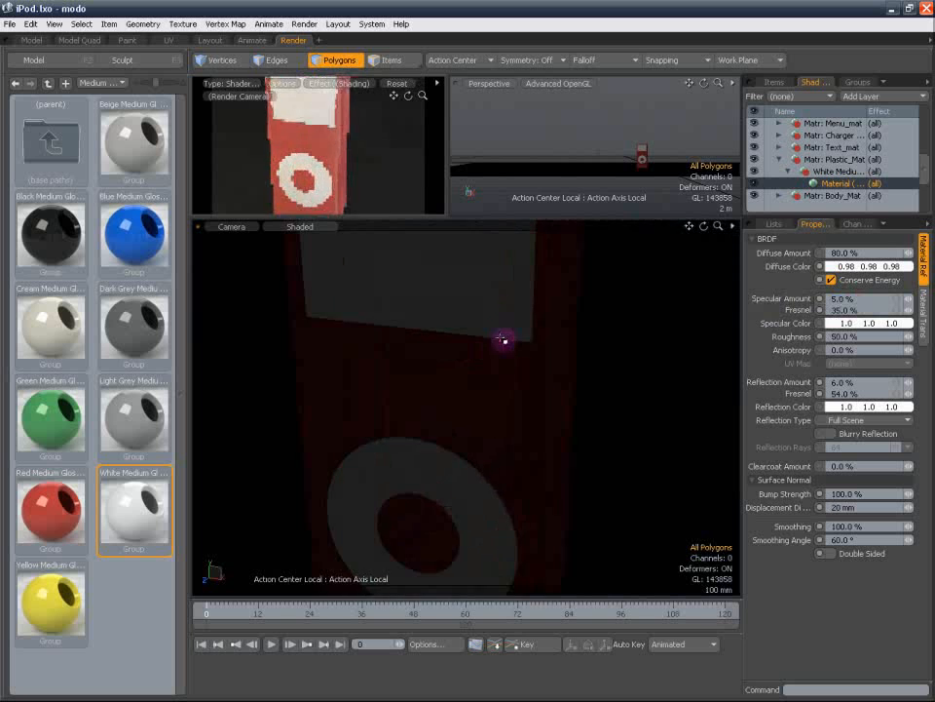
pyautogui.keyDown('alt'); pyautogui.keyDown('shift'); pyautogui.moveTo(519, 309); pyautogui.dragTo(501, 404); pyautogui.keyUp('shift'); pyautogui.keyUp('alt')
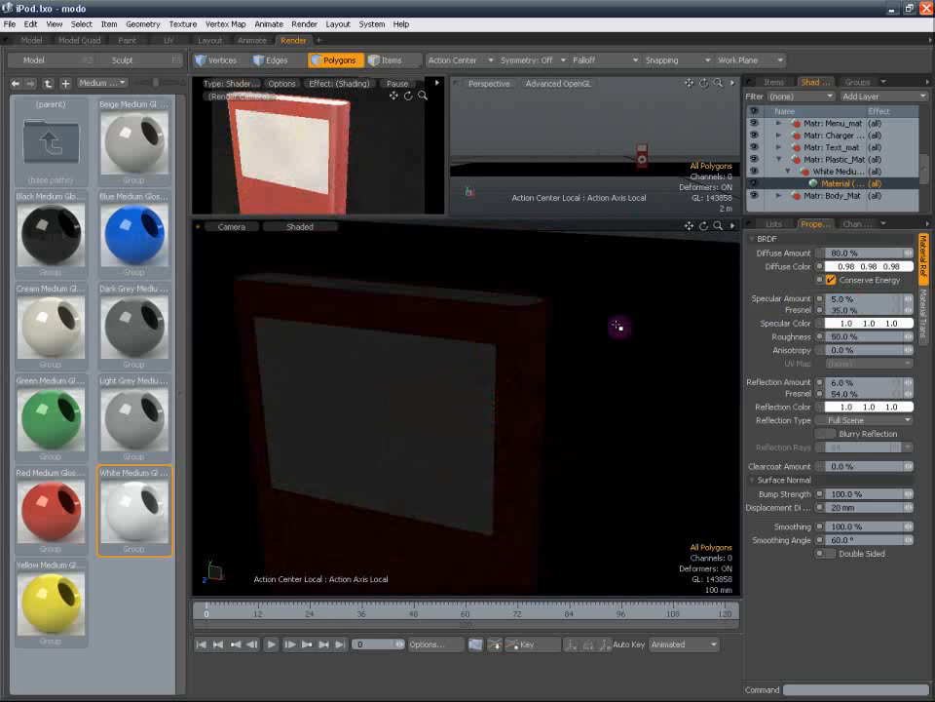
pyautogui.scroll(-2, 617, 325)
pyautogui.keyDown('alt'); pyautogui.moveTo(614, 325); pyautogui.dragTo(436, 360); pyautogui.keyUp('alt')
pyautogui.scroll(5, 436, 359)
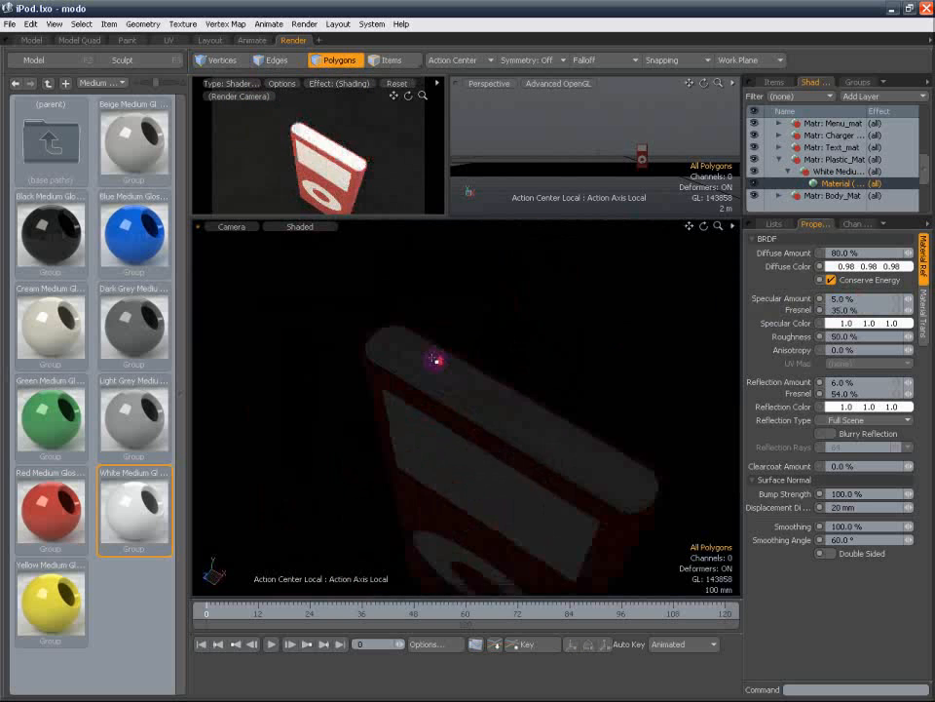
pyautogui.keyDown('alt'); pyautogui.keyDown('shift'); pyautogui.moveTo(462, 307); pyautogui.dragTo(505, 314); pyautogui.keyUp('shift'); pyautogui.keyUp('alt')
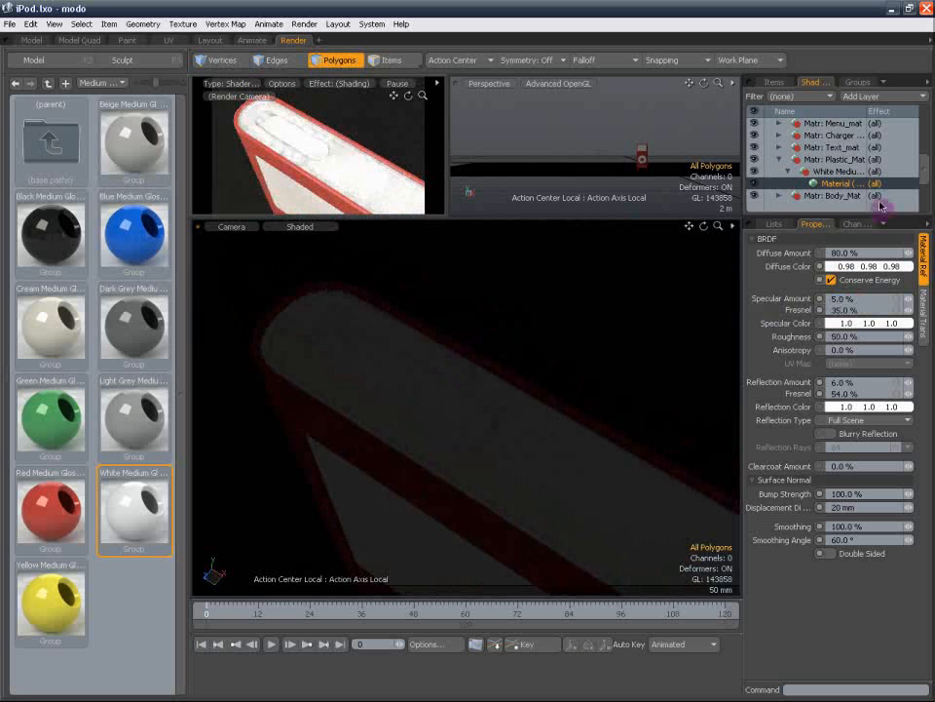
# Darken the Plastic_Mat white material's diffuse color to light grey (0.72, 0.72, 0.72)
pyautogui.moveTo(857, 252); pyautogui.dragTo(825, 255)
pyautogui.click(844, 266)
pyautogui.moveTo(319, 58); pyautogui.dragTo(319, 88)
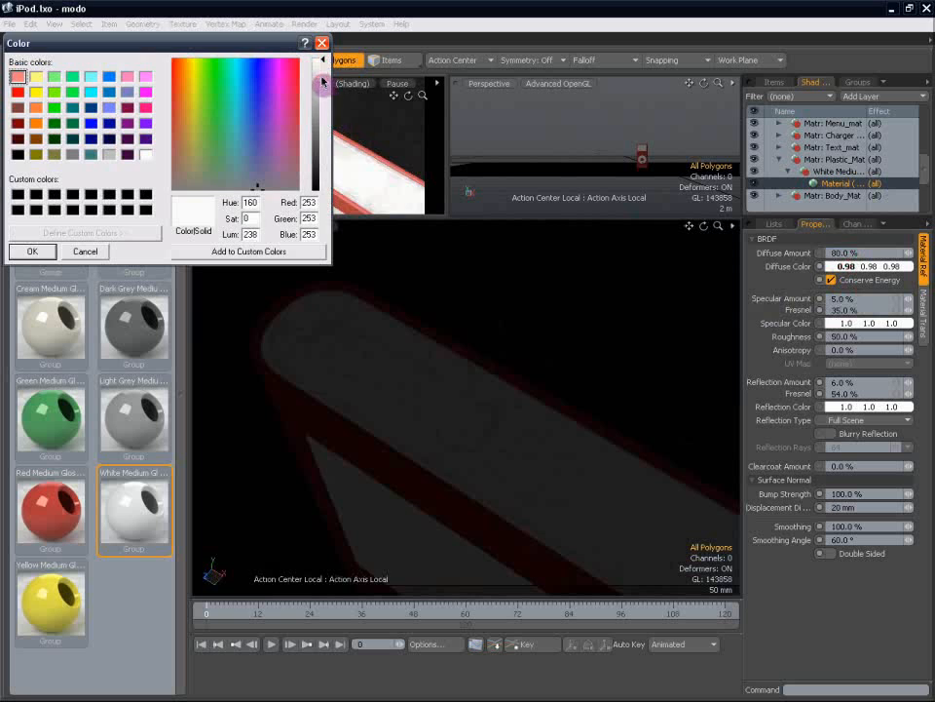
pyautogui.click(39, 250)
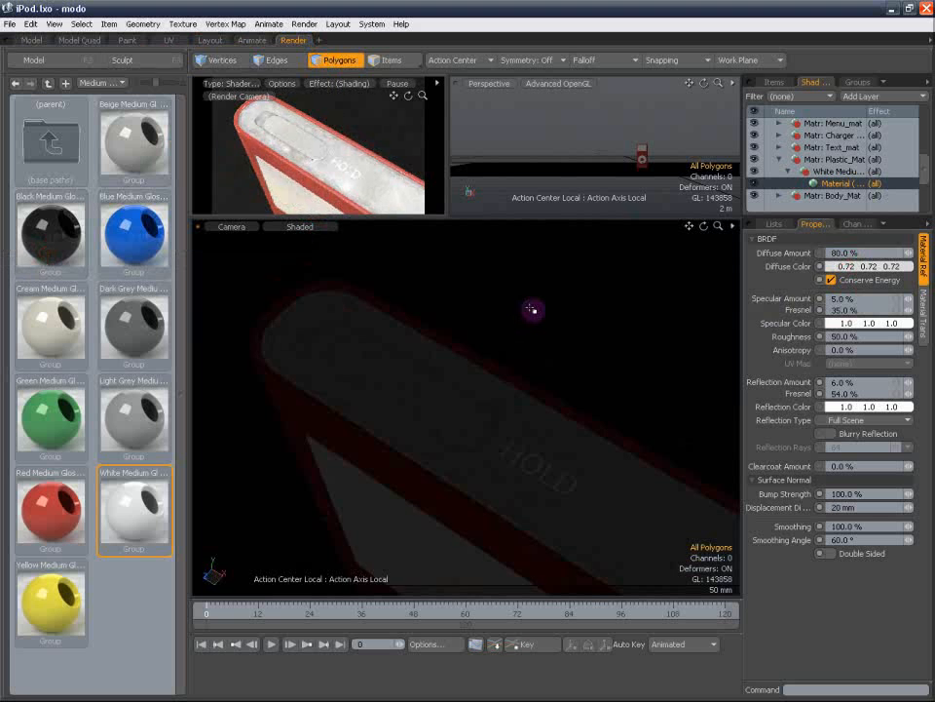
pyautogui.click(779, 159)
# Set the Text_mat material's diffuse color to black for the HOLD lettering
pyautogui.click(796, 148)
pyautogui.click(778, 148)
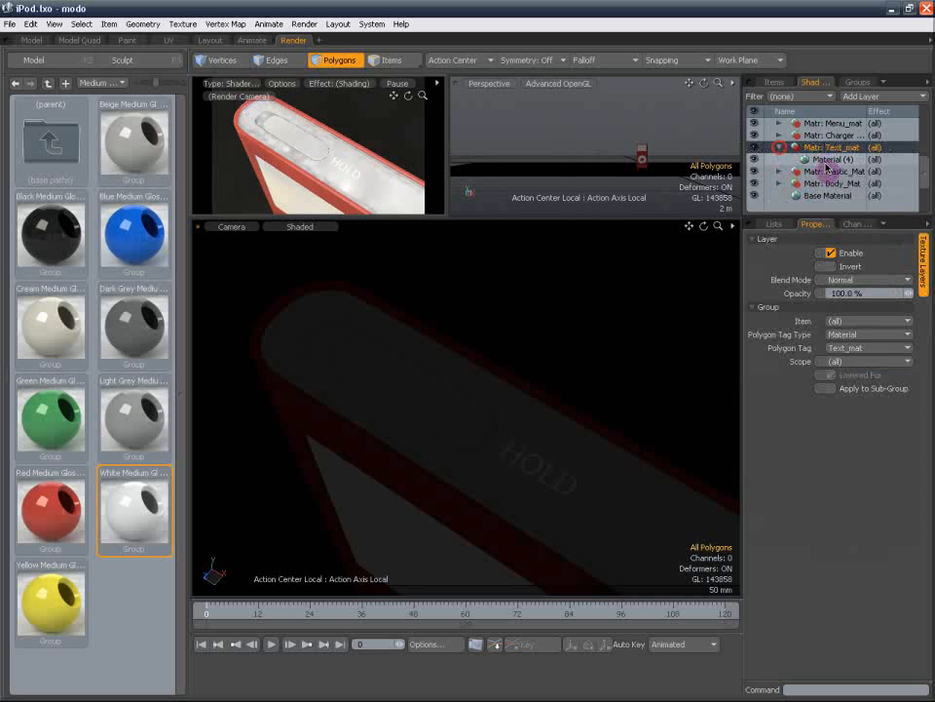
pyautogui.click(826, 159)
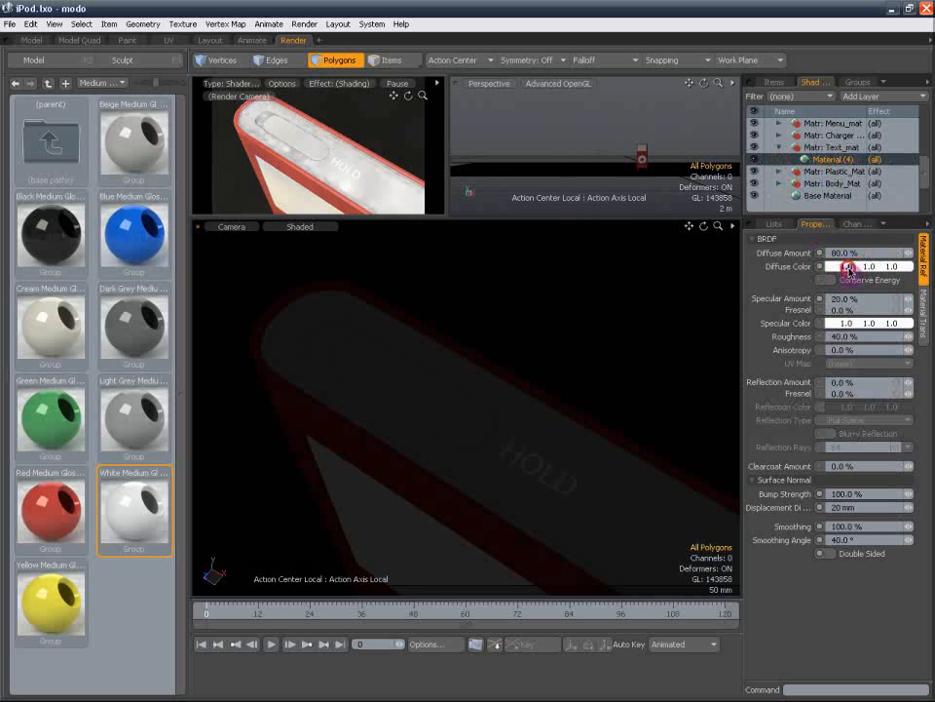
pyautogui.click(848, 266)
pyautogui.moveTo(318, 129); pyautogui.dragTo(324, 189)
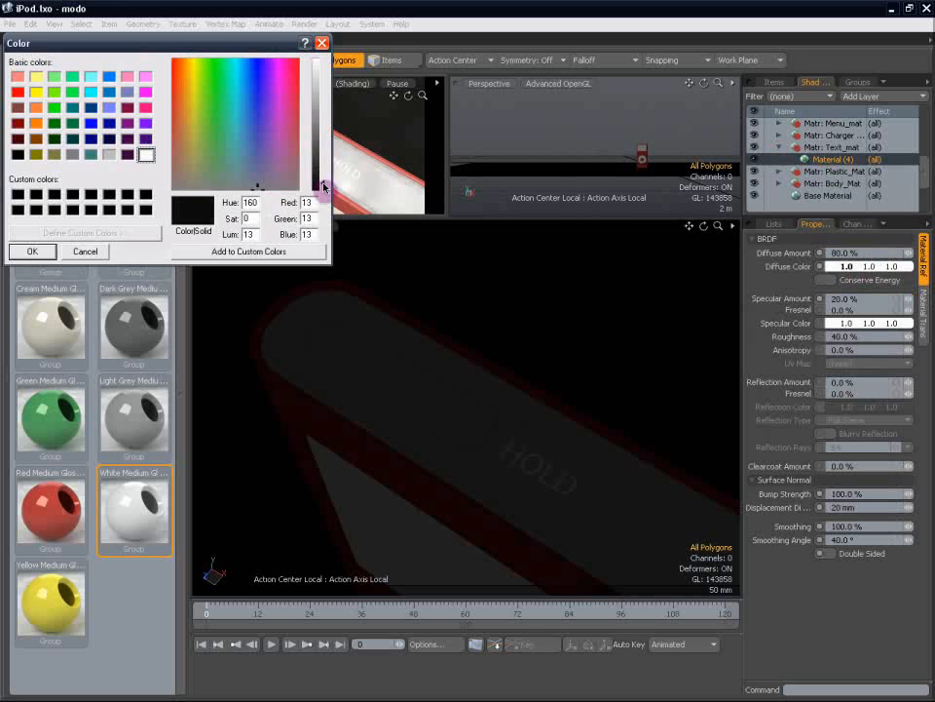
pyautogui.click(31, 251)
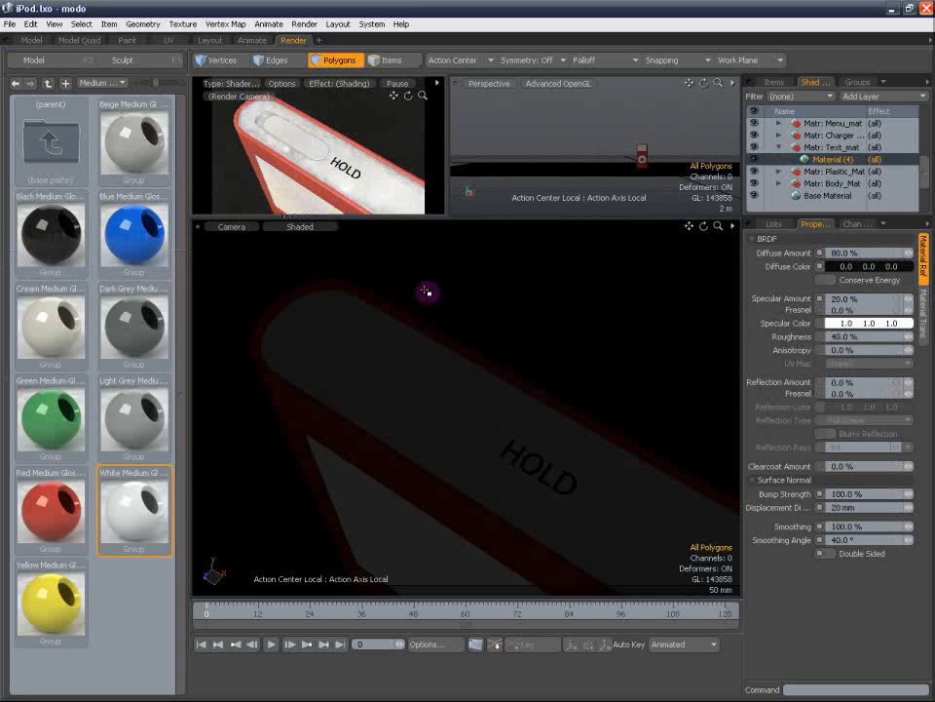
pyautogui.click(778, 147)
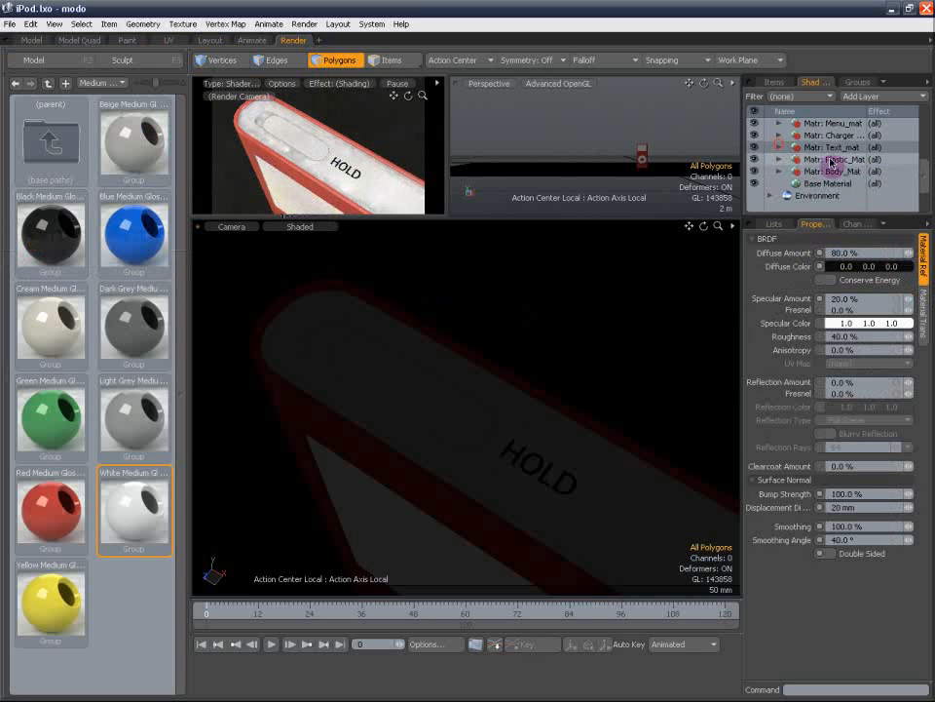
# Set the Plastic_Mat white material's diffuse color to grey (0.6, 0.6, 0.6)
pyautogui.click(785, 160)
pyautogui.click(779, 160)
pyautogui.click(833, 183)
pyautogui.click(853, 266)
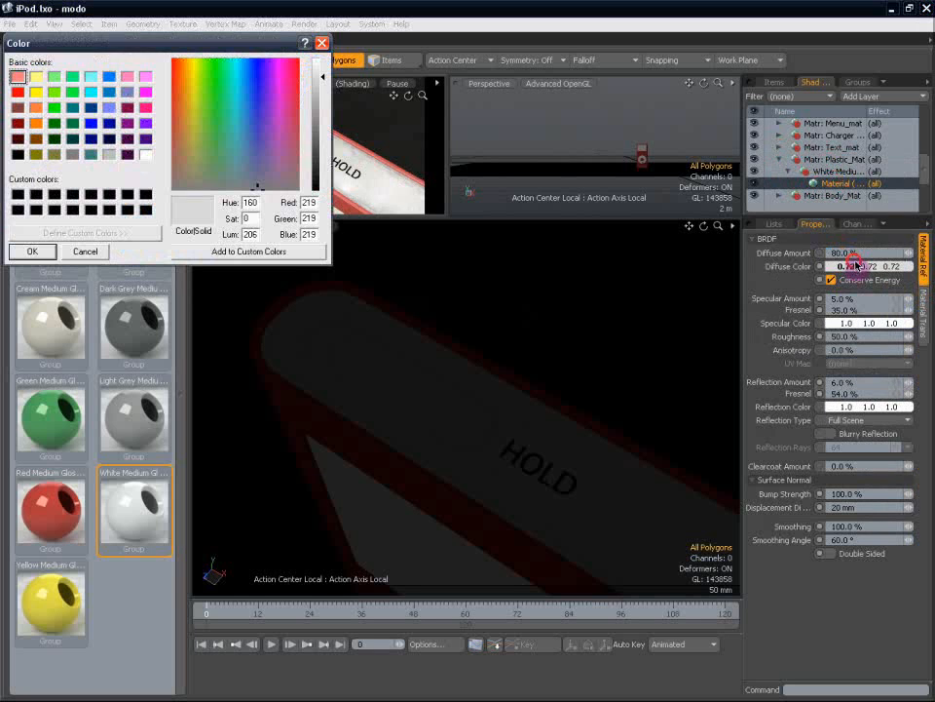
pyautogui.moveTo(323, 86); pyautogui.dragTo(324, 95)
pyautogui.click(35, 252)
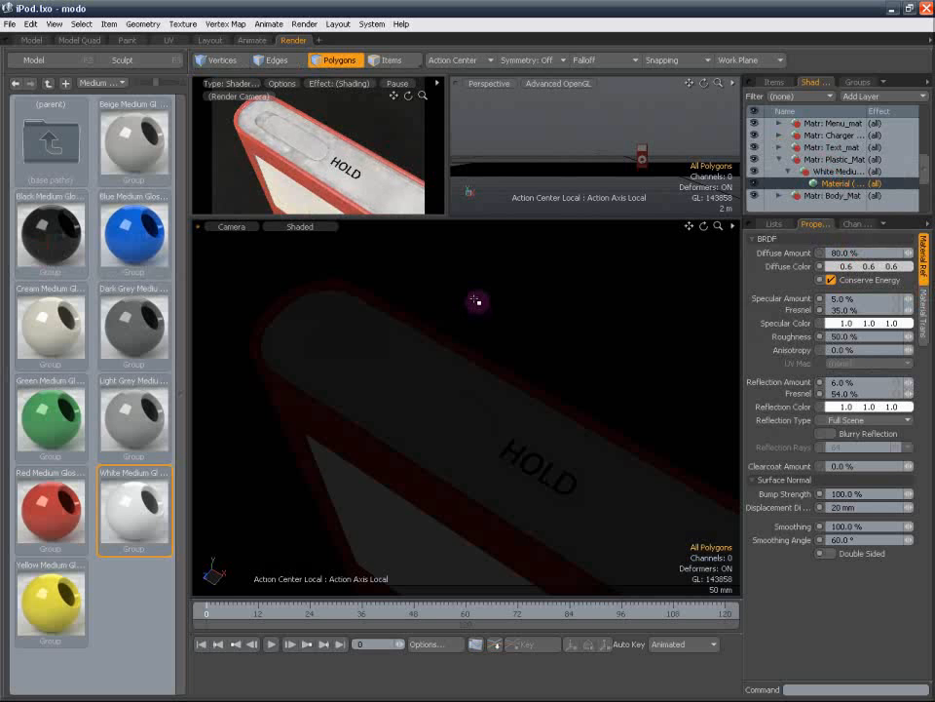
# Apply the Matte Brass metal preset to the Charger_Mat material of the dock connector on the iPod's bottom end
pyautogui.keyDown('alt'); pyautogui.moveTo(557, 384); pyautogui.dragTo(586, 322); pyautogui.keyUp('alt')
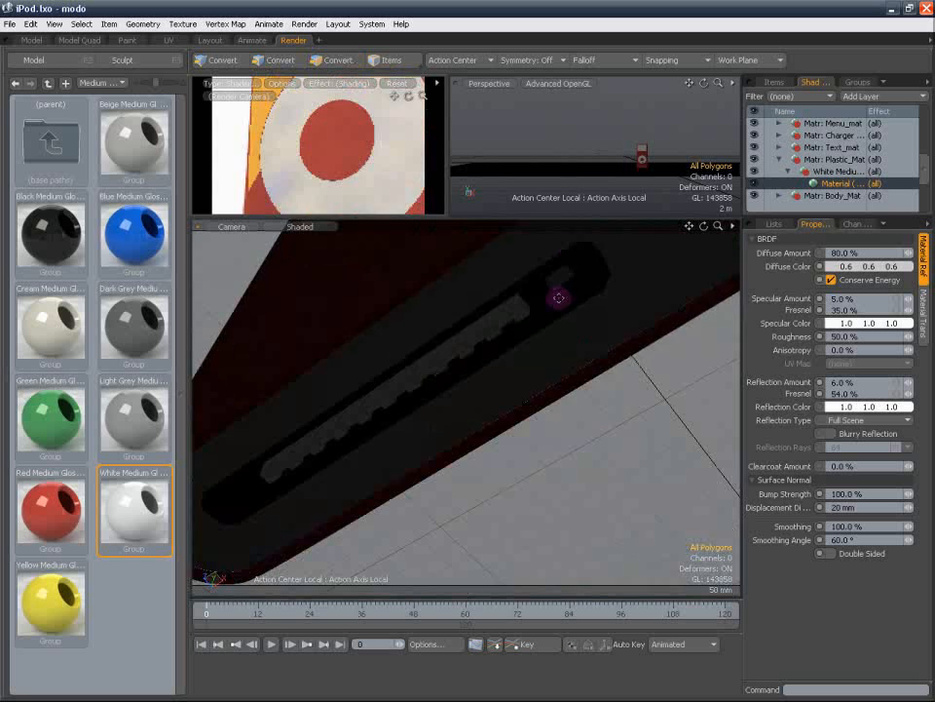
pyautogui.moveTo(559, 297); pyautogui.dragTo(573, 302)
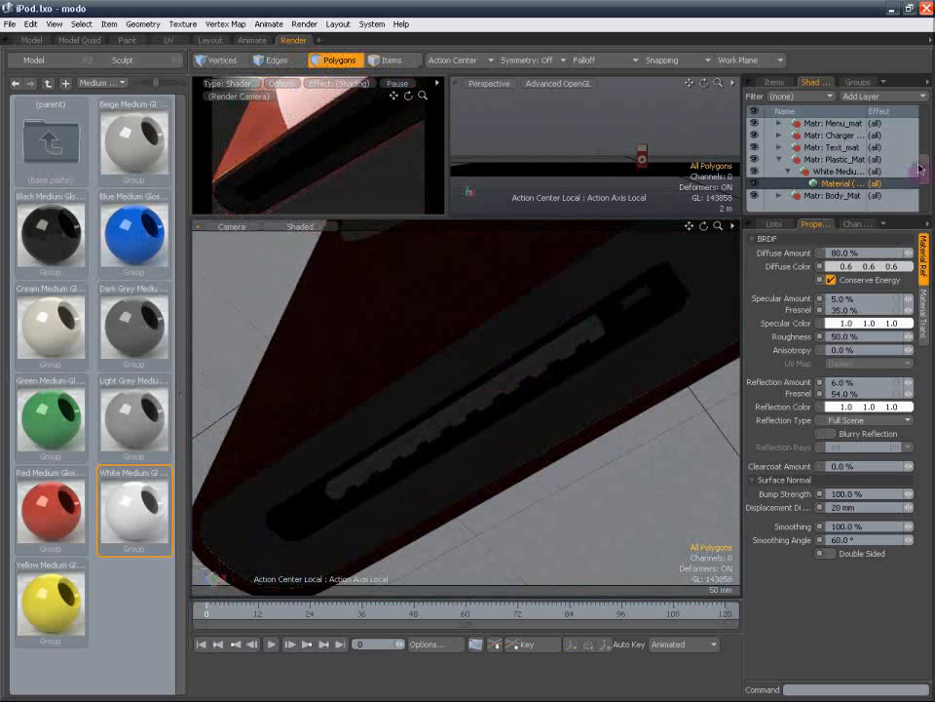
pyautogui.click(779, 159)
pyautogui.click(780, 136)
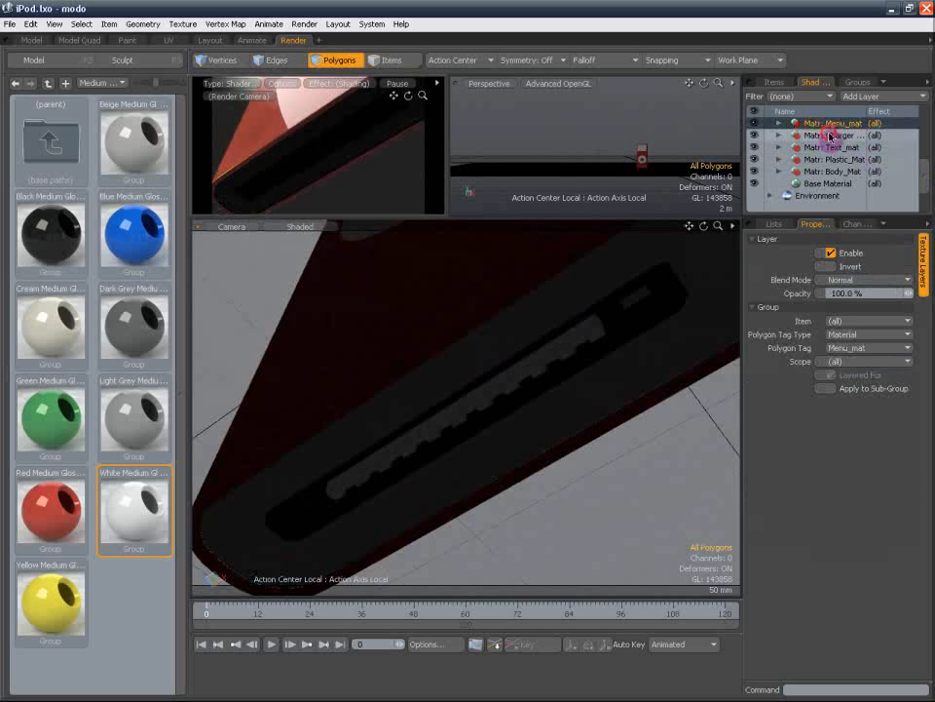
pyautogui.click(779, 135)
pyautogui.click(828, 147)
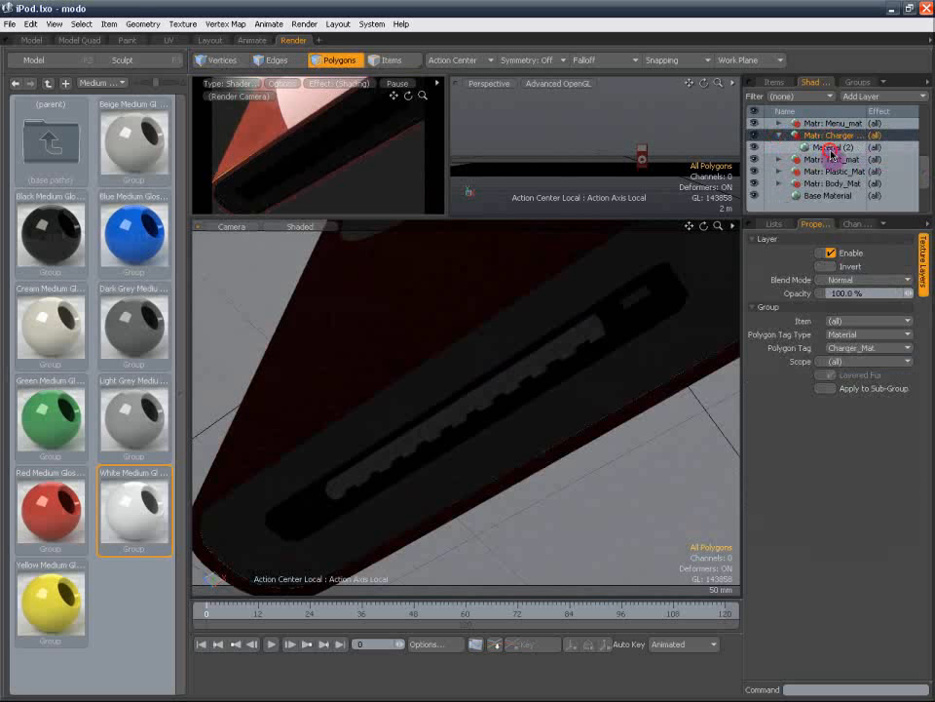
pyautogui.click(103, 83)
pyautogui.click(123, 127)
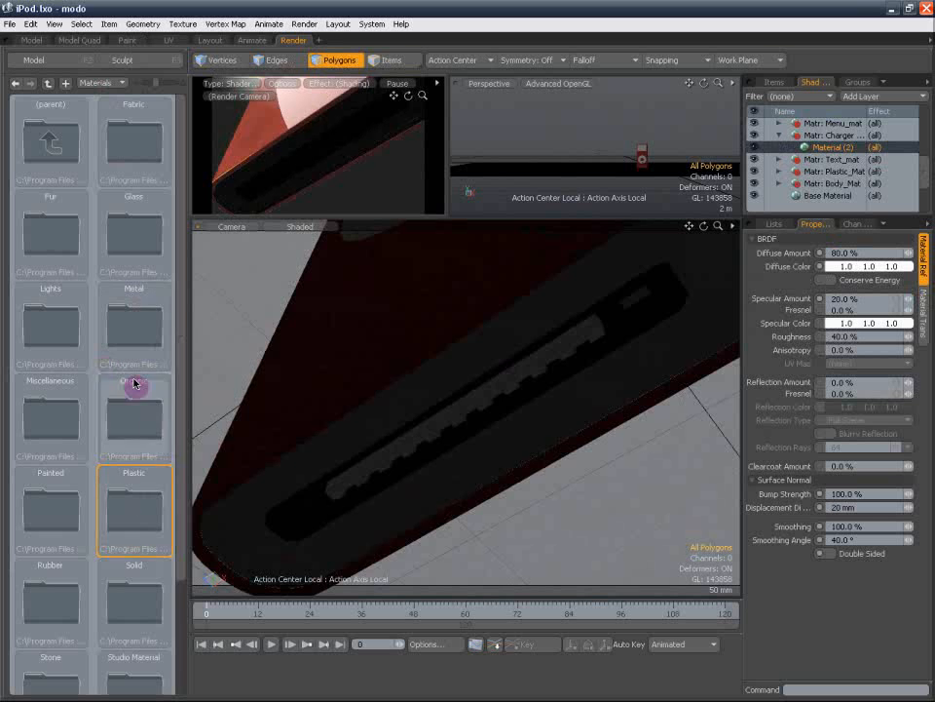
pyautogui.doubleClick(137, 313)
pyautogui.doubleClick(67, 229)
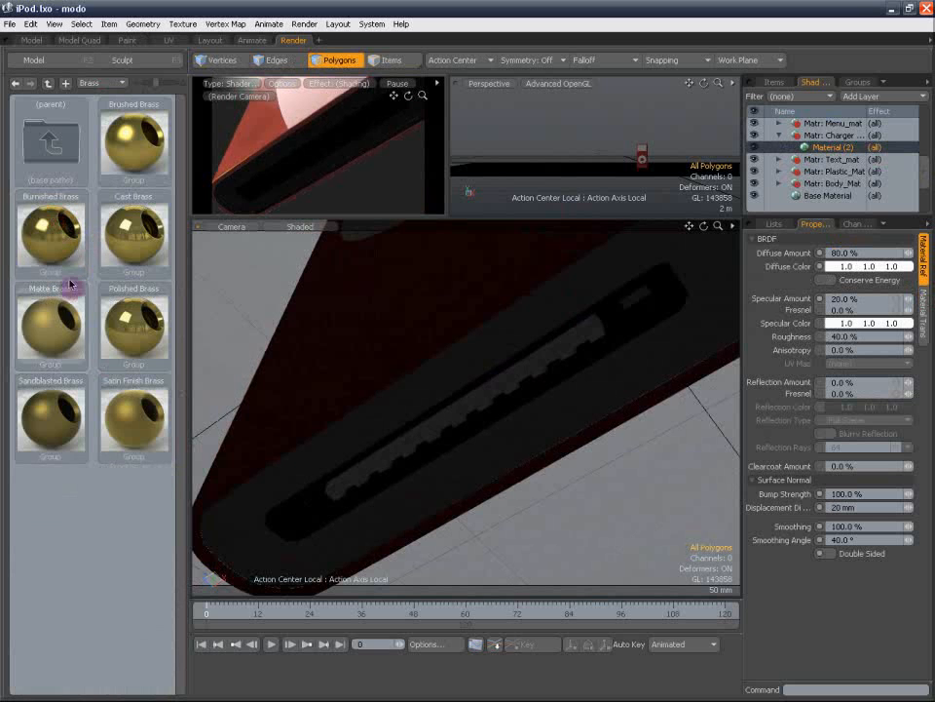
pyautogui.click(48, 326)
pyautogui.doubleClick(49, 326)
pyautogui.click(790, 148)
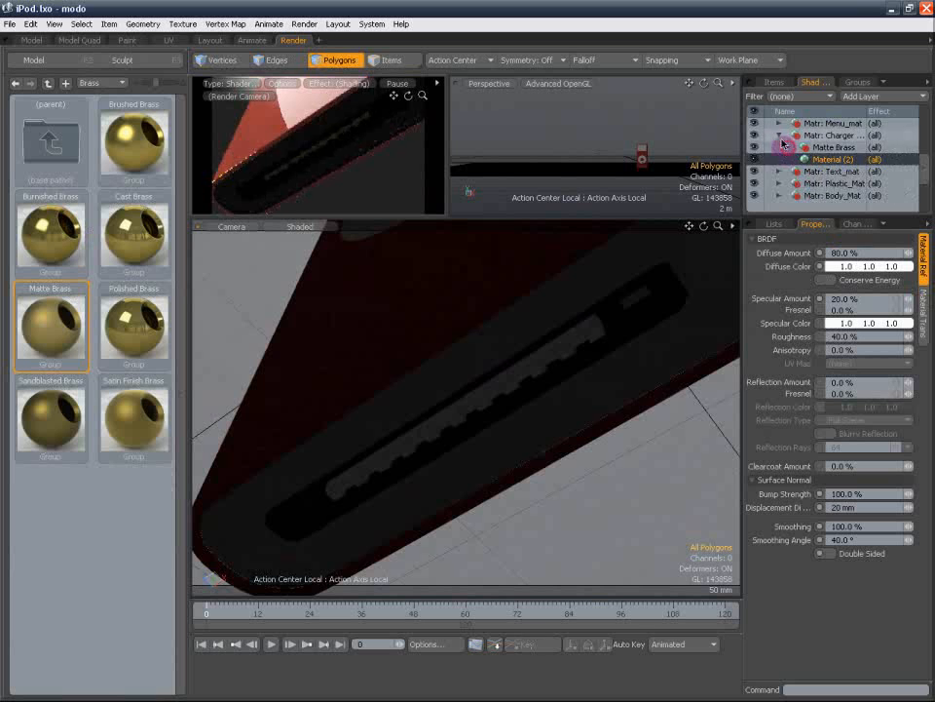
pyautogui.click(779, 136)
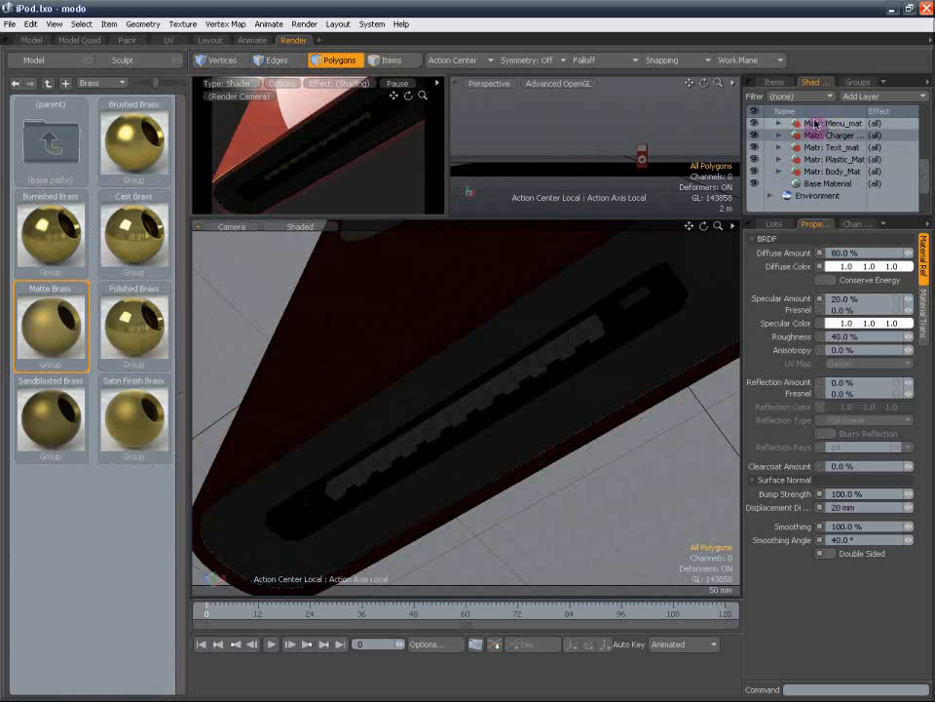
# Switch to the Textures folder in Windows Explorer and bring the Screen JPEG image into modo for the Screen_Mat material
pyautogui.moveTo(921, 173); pyautogui.dragTo(920, 124)
pyautogui.scroll(-1, 870, 162)
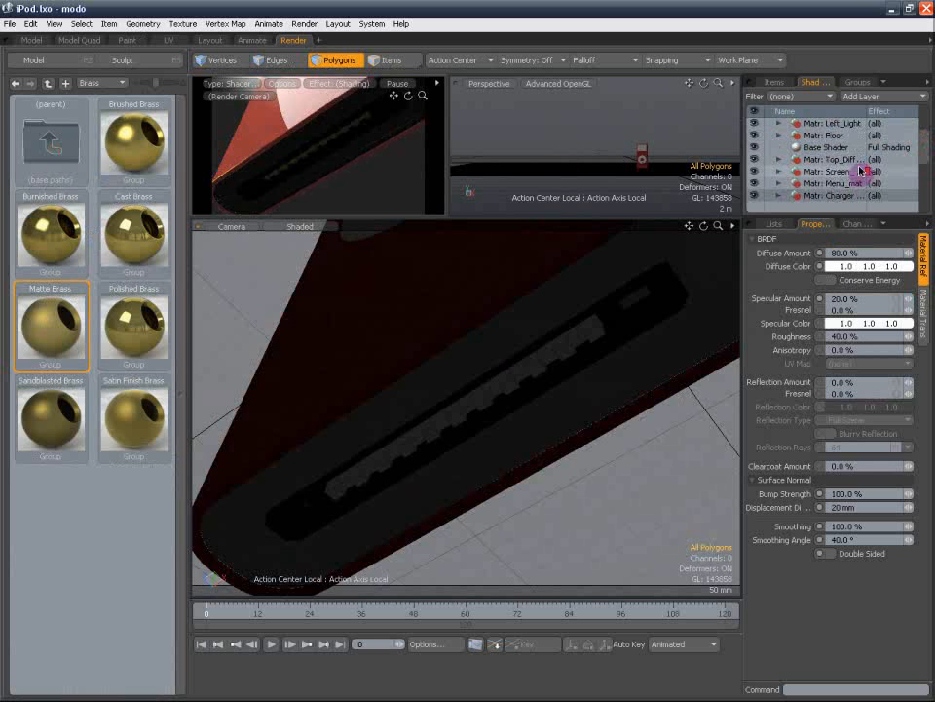
pyautogui.click(848, 172)
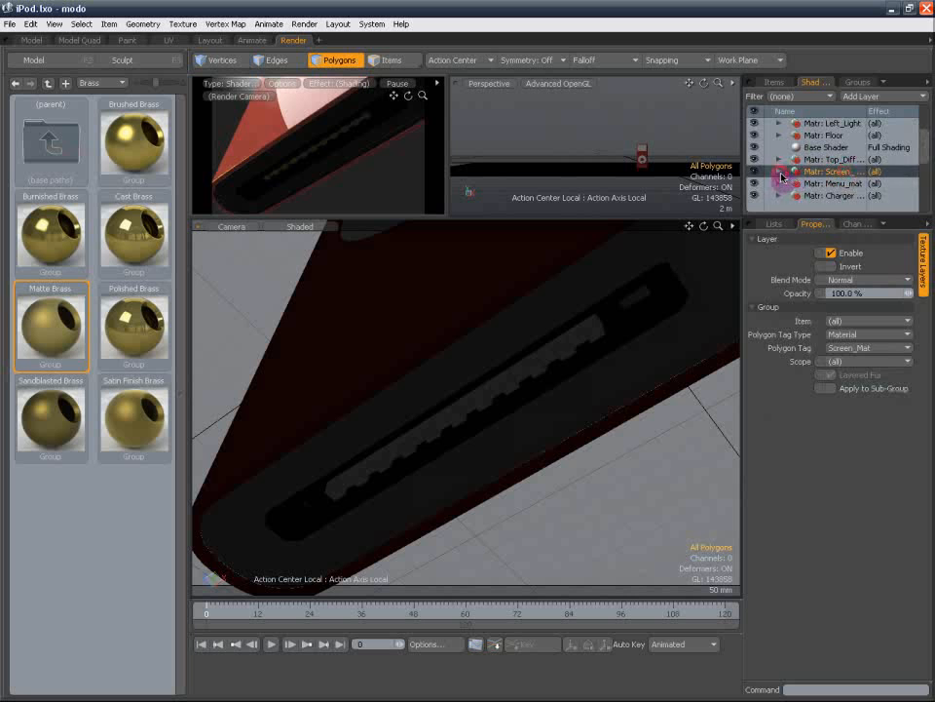
pyautogui.click(841, 183)
pyautogui.hotkey('alt', 'Tab')
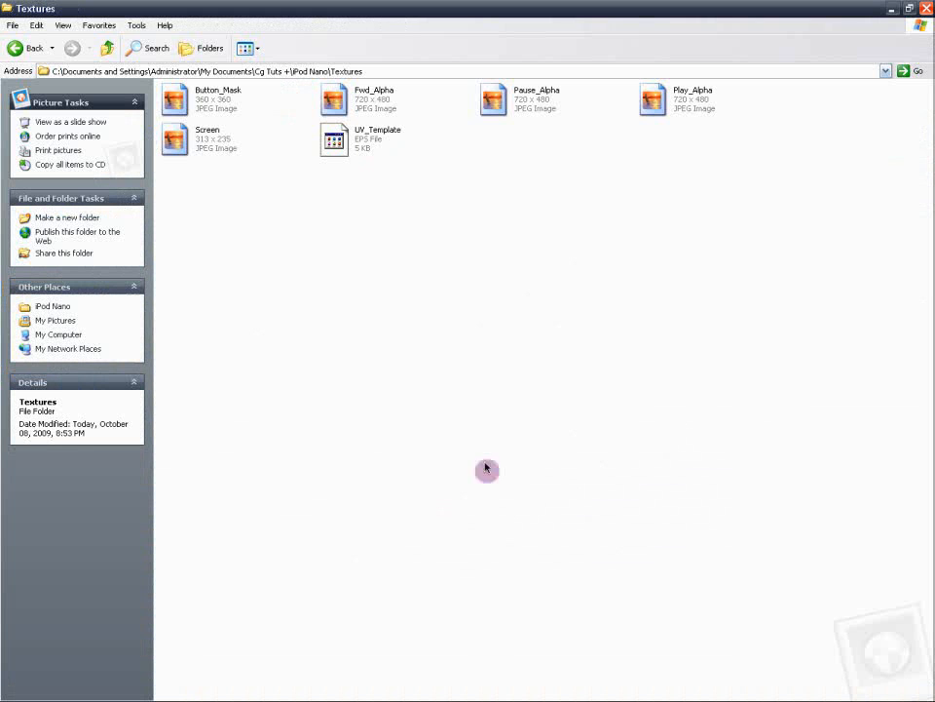
pyautogui.click(210, 146)
pyautogui.moveTo(210, 146); pyautogui.dragTo(909, 114)
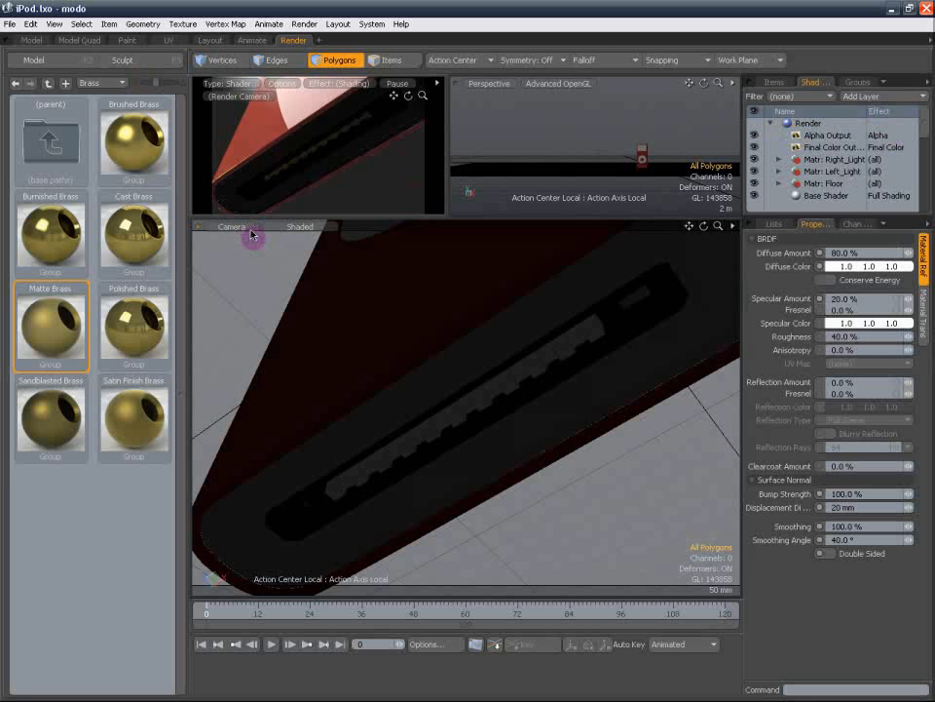
# Add the Screen (2) image as an image map layer in the Screen_Mat material and turn off its antialiasing
pyautogui.keyDown('alt'); pyautogui.moveTo(435, 282); pyautogui.dragTo(462, 434); pyautogui.keyUp('alt')
pyautogui.keyDown('alt'); pyautogui.keyDown('shift'); pyautogui.moveTo(490, 349); pyautogui.dragTo(462, 416); pyautogui.keyUp('shift'); pyautogui.keyUp('alt')
pyautogui.keyDown('alt'); pyautogui.keyDown('shift'); pyautogui.moveTo(479, 371); pyautogui.dragTo(480, 433); pyautogui.keyUp('shift'); pyautogui.keyUp('alt')
pyautogui.moveTo(514, 309)
pyautogui.keyDown('alt'); pyautogui.keyDown('shift'); pyautogui.mouseDown()
pyautogui.moveTo(506, 330)
pyautogui.moveTo(510, 296)
pyautogui.mouseUp(); pyautogui.keyUp('shift'); pyautogui.keyUp('alt')
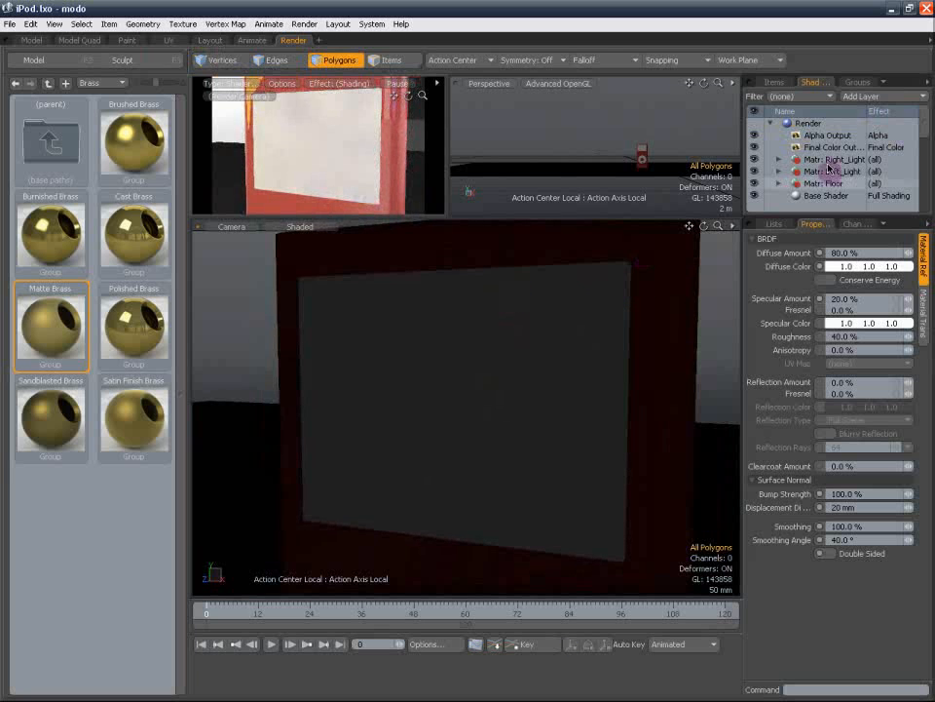
pyautogui.moveTo(925, 136); pyautogui.dragTo(927, 173)
pyautogui.click(894, 96)
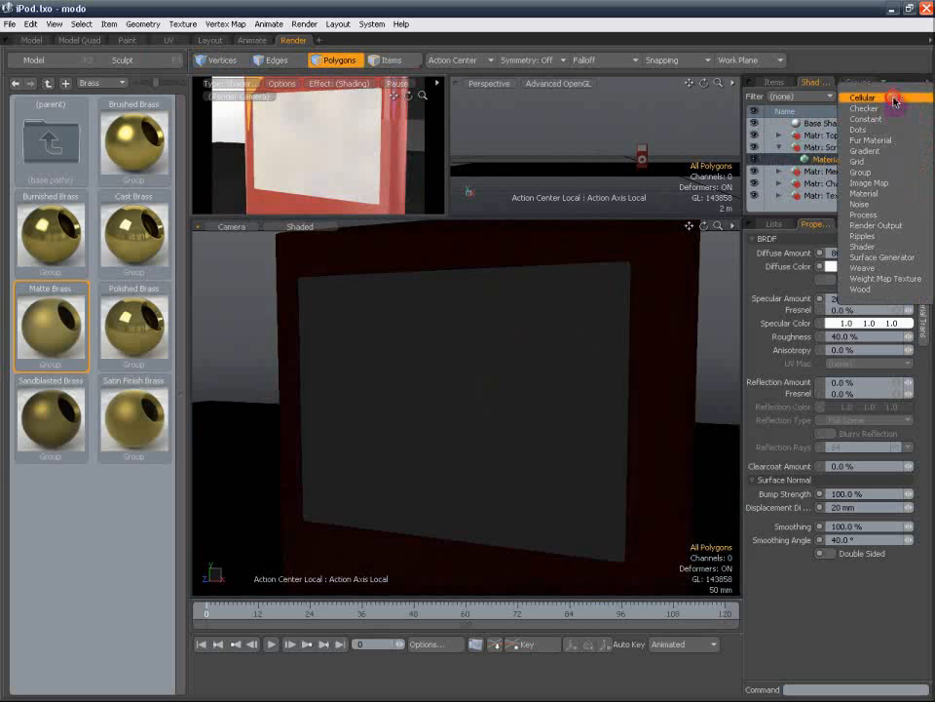
pyautogui.click(884, 180)
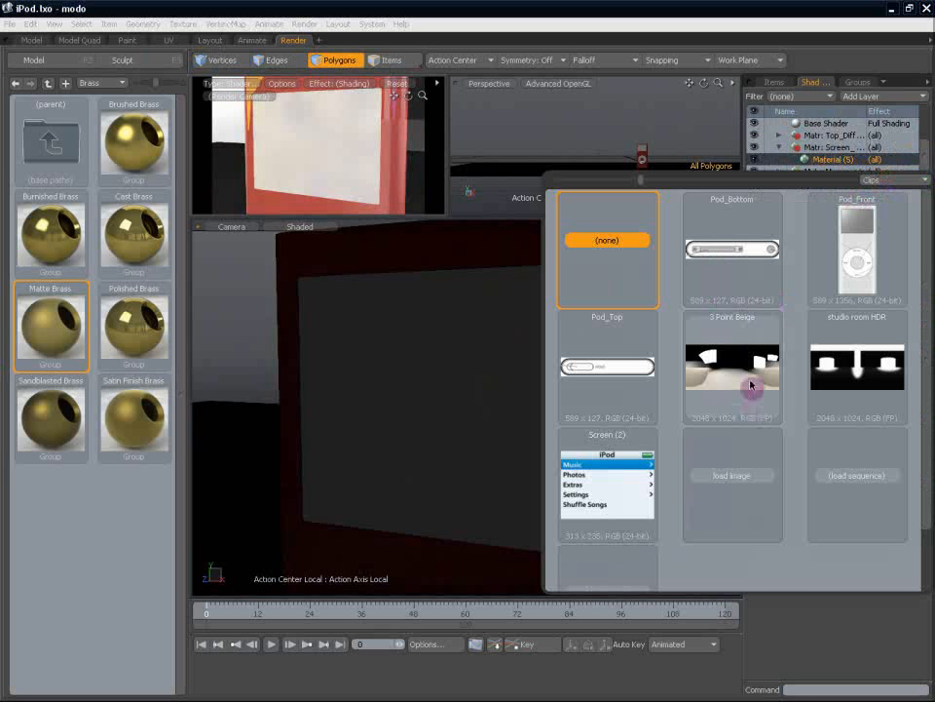
pyautogui.click(616, 487)
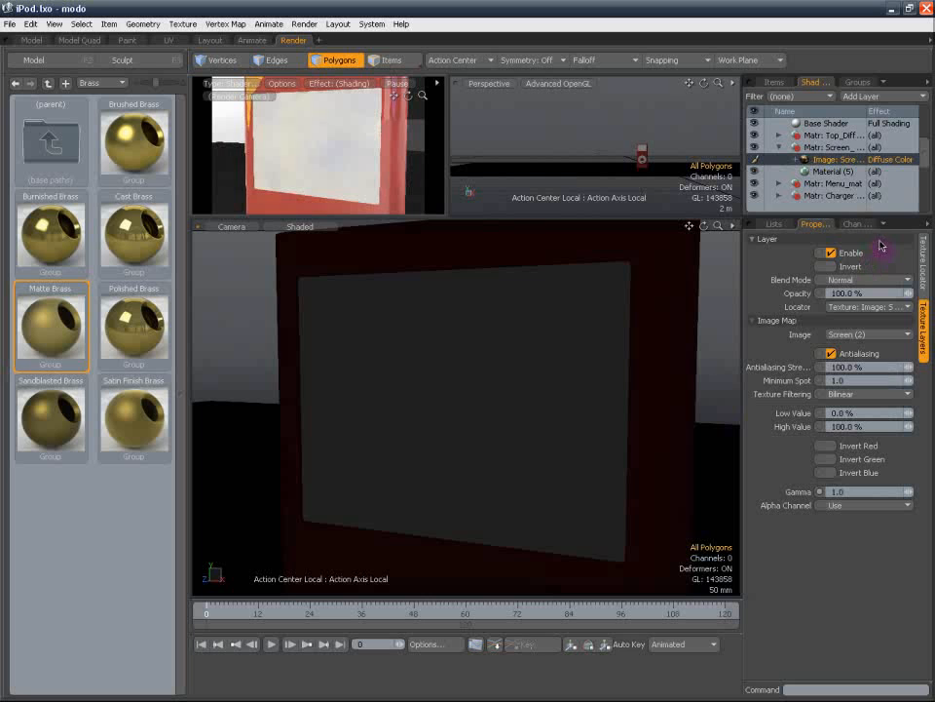
pyautogui.click(858, 354)
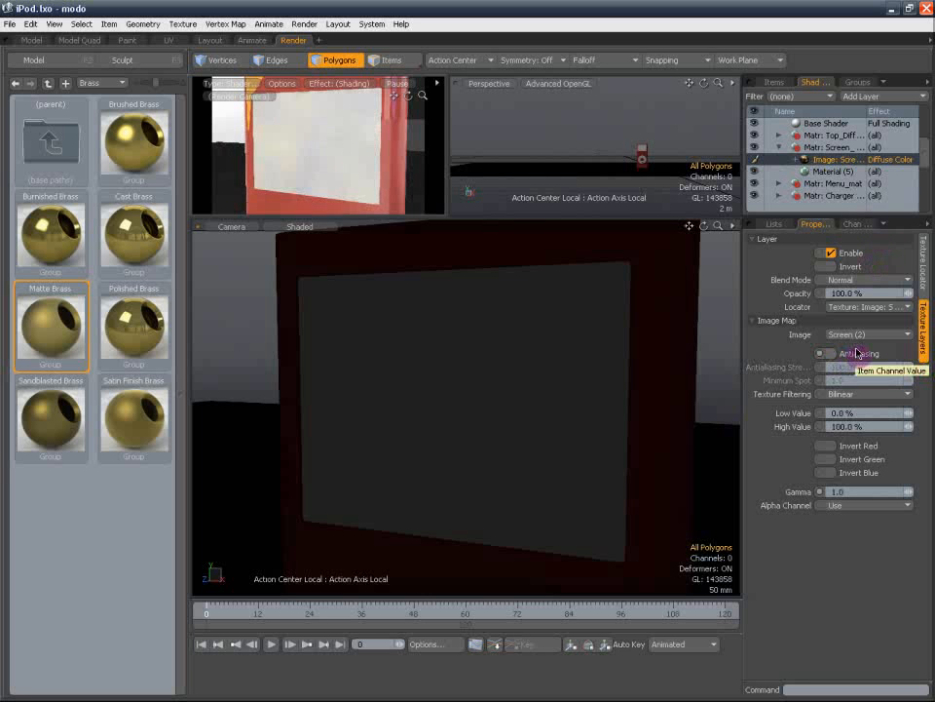
# Give the Screen image layer an auto-sized Solid projection and set its gamma to 0.4546
pyautogui.moveTo(925, 154)
pyautogui.mouseDown()
pyautogui.moveTo(926, 138)
pyautogui.moveTo(927, 146)
pyautogui.mouseUp()
pyautogui.click(833, 134)
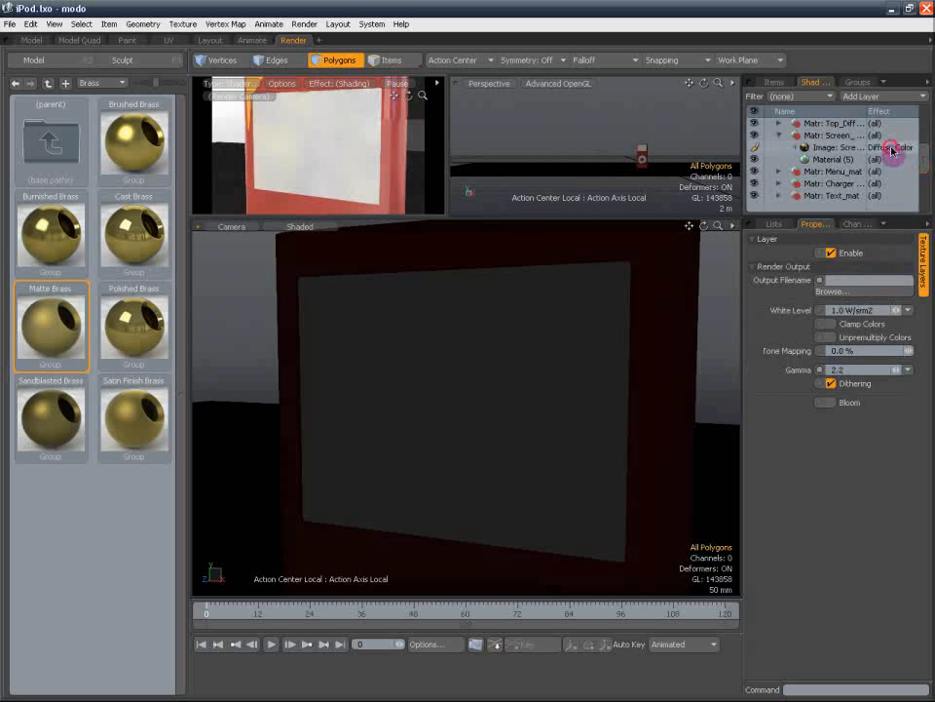
pyautogui.click(891, 147)
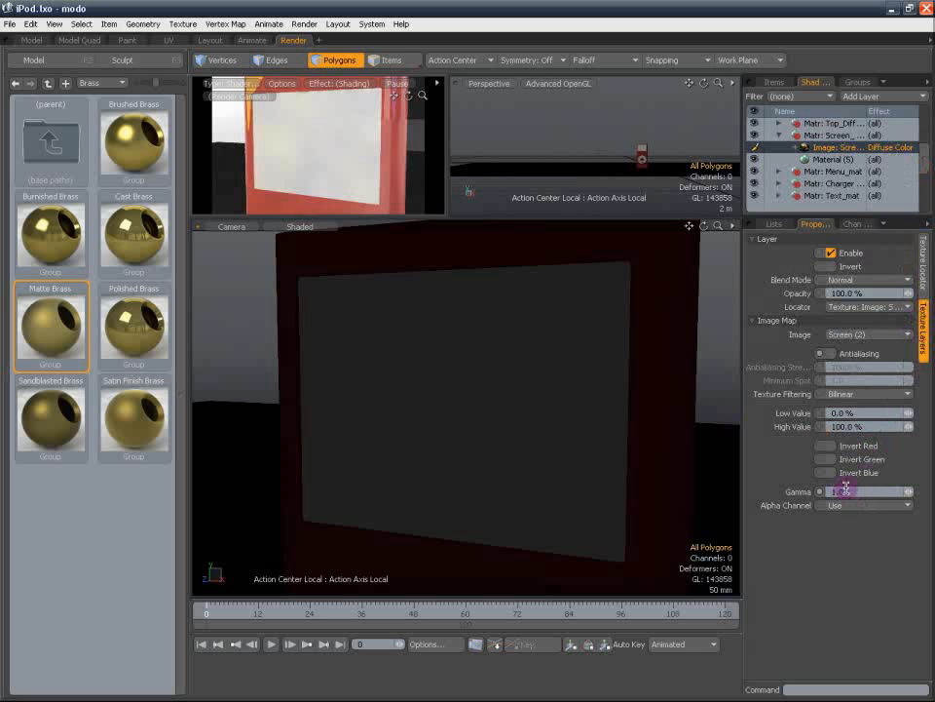
pyautogui.click(925, 292)
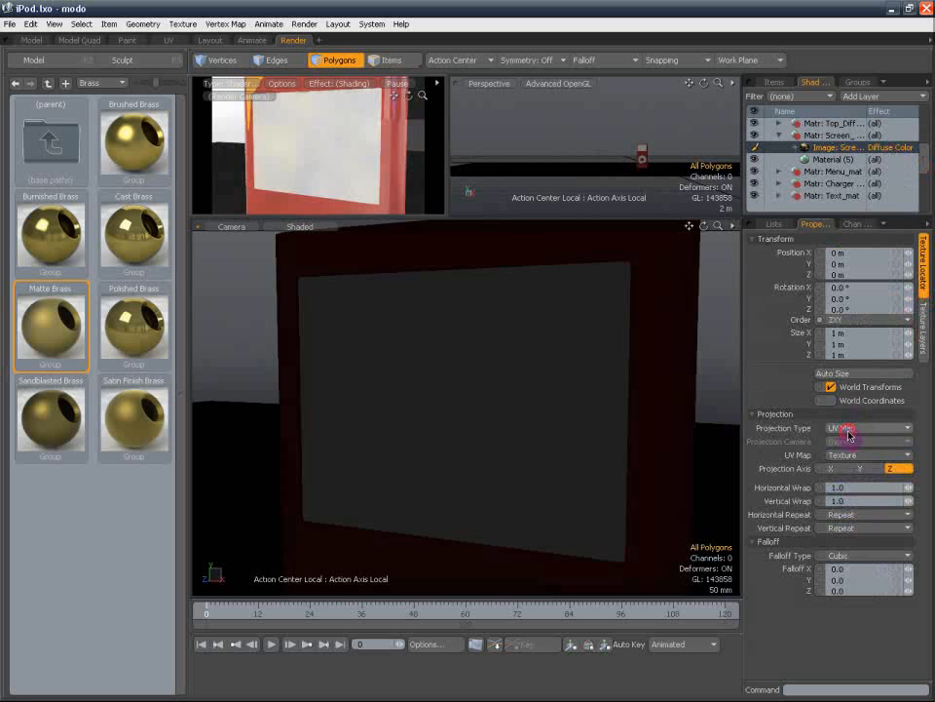
pyautogui.click(853, 427)
pyautogui.click(854, 363)
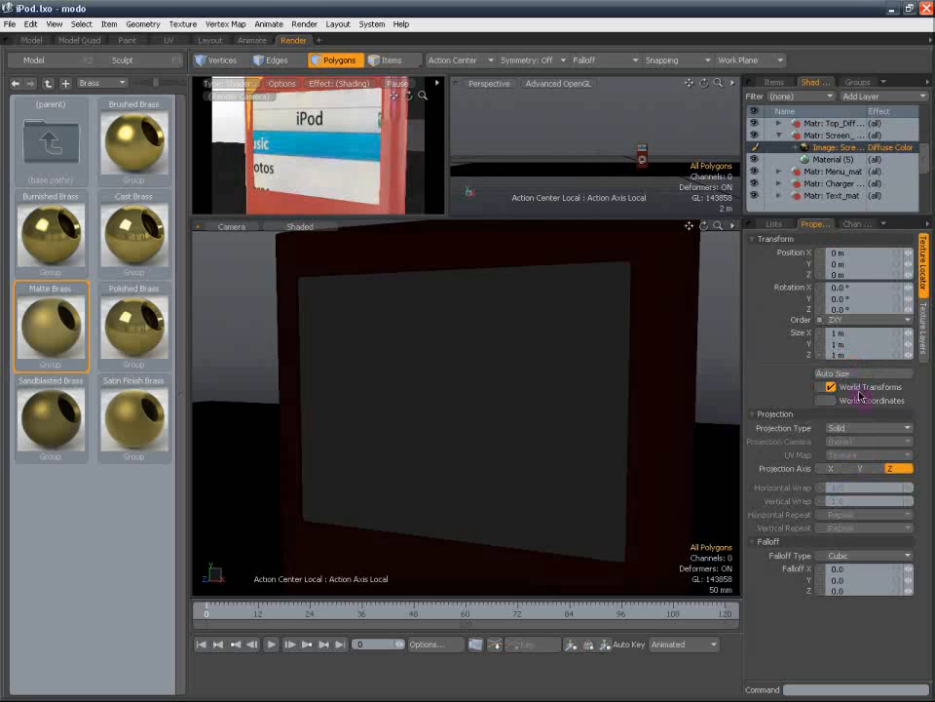
pyautogui.click(857, 375)
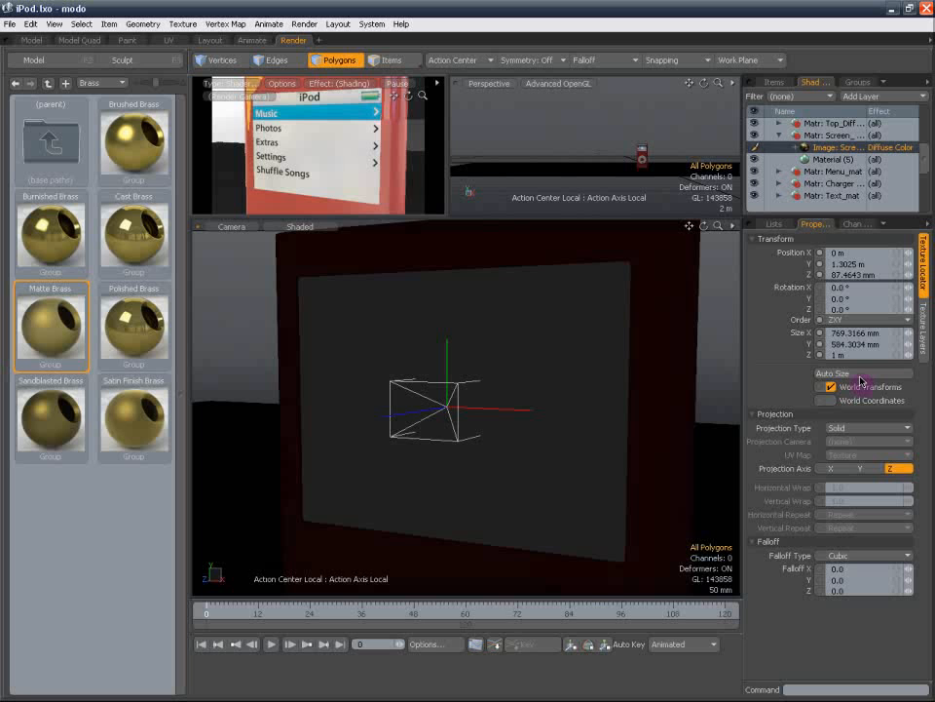
pyautogui.click(862, 159)
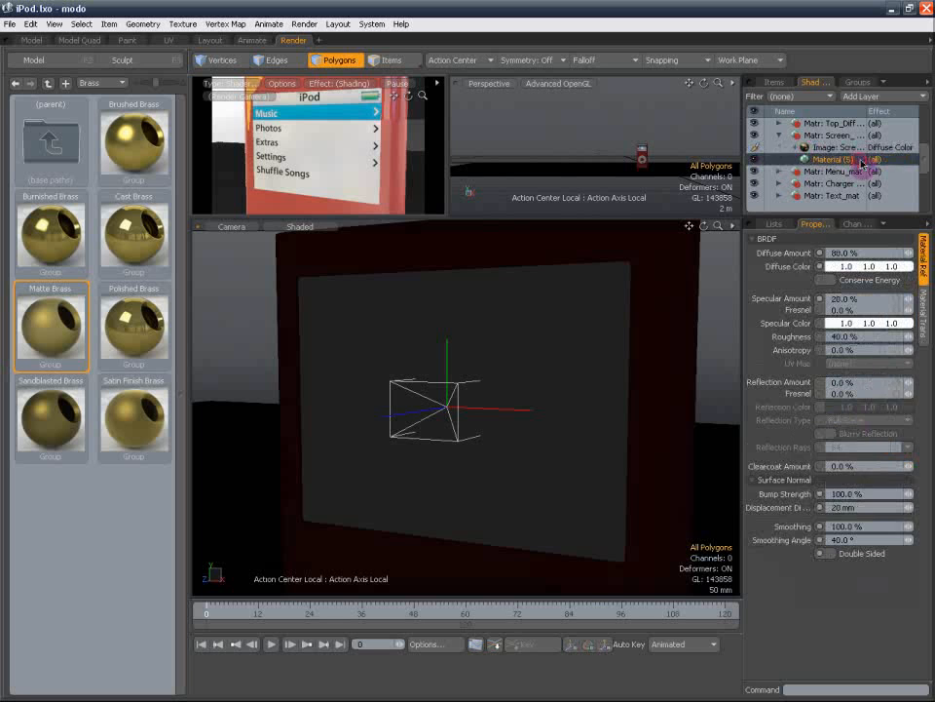
pyautogui.click(869, 148)
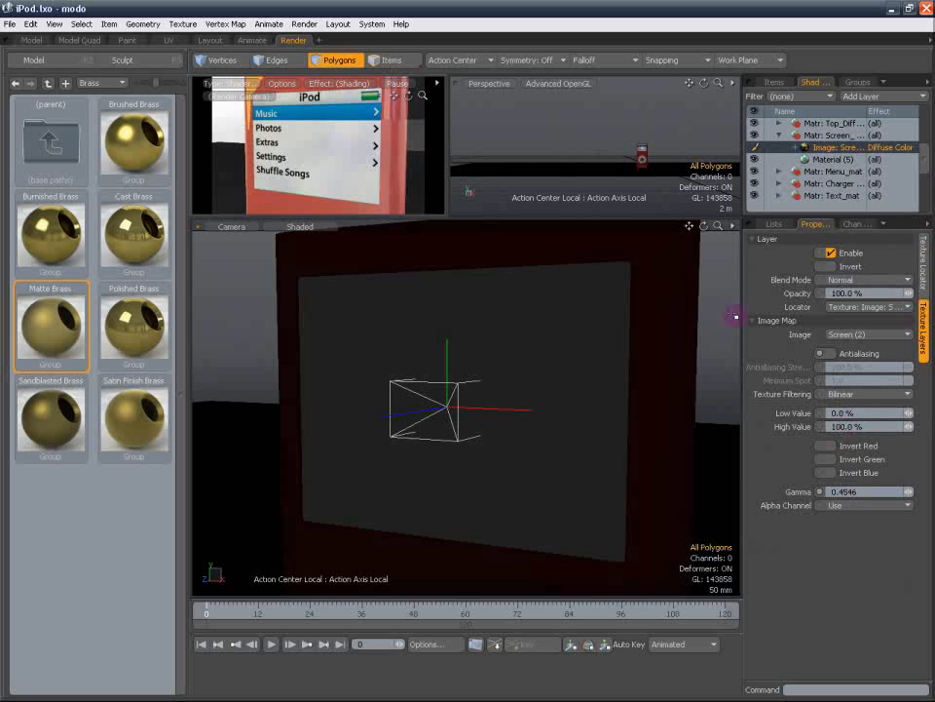
# Duplicate the Screen image layer, giving the copy a gamma of 1.0 and the Luminous Amount effect
pyautogui.rightClick(850, 164)
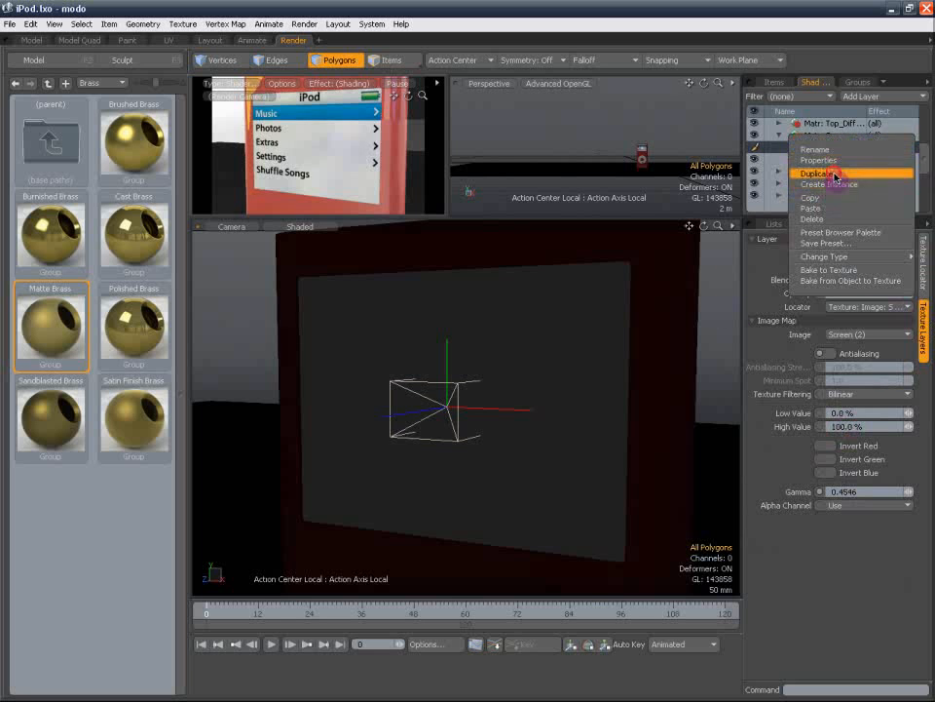
pyautogui.click(835, 174)
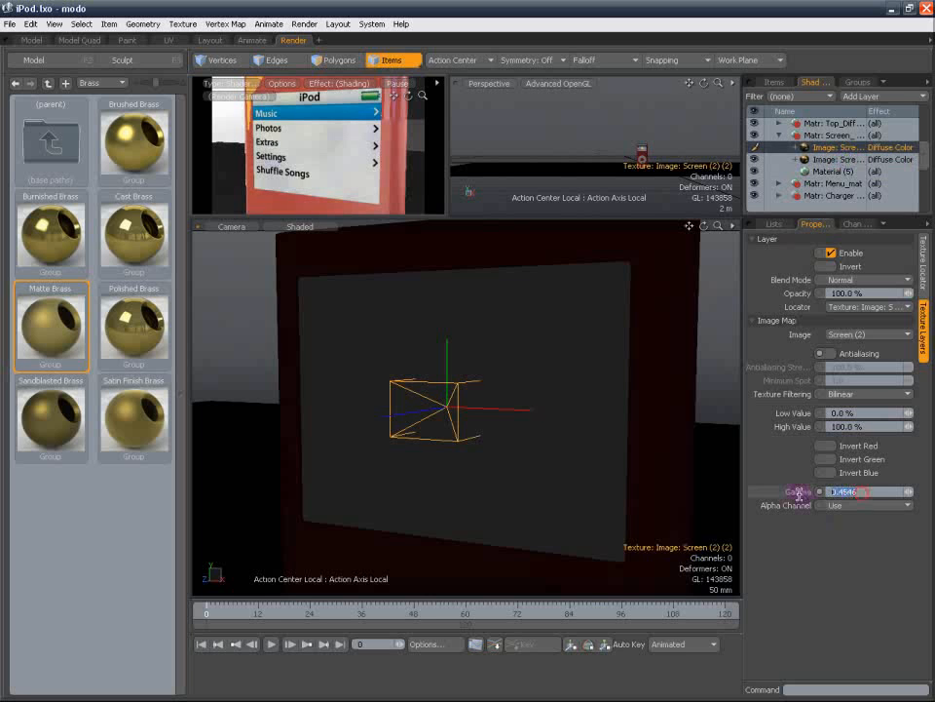
pyautogui.write('1')
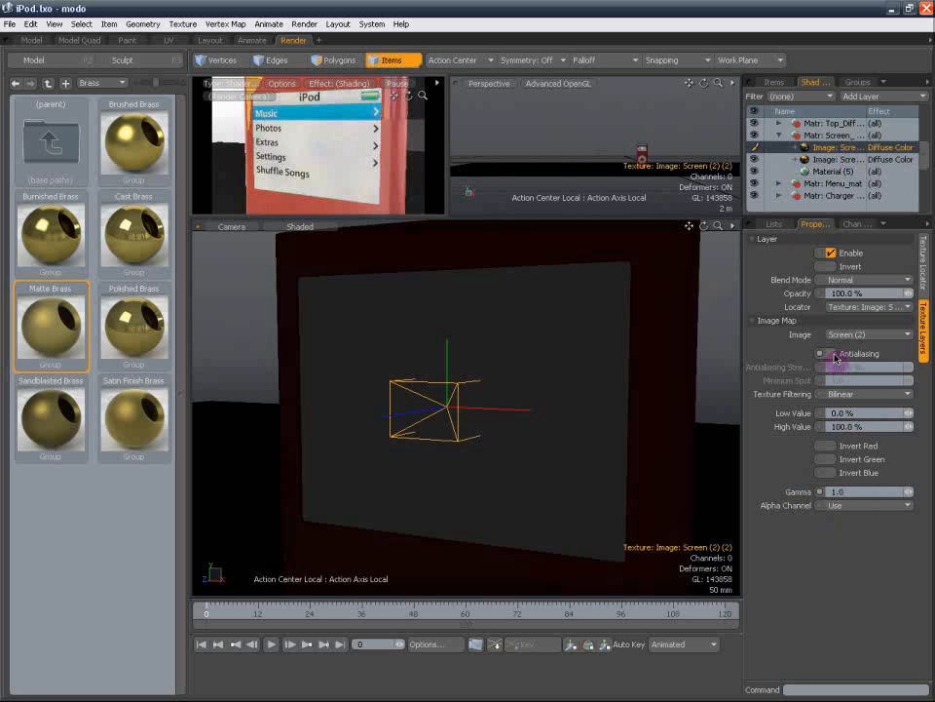
pyautogui.click(893, 149)
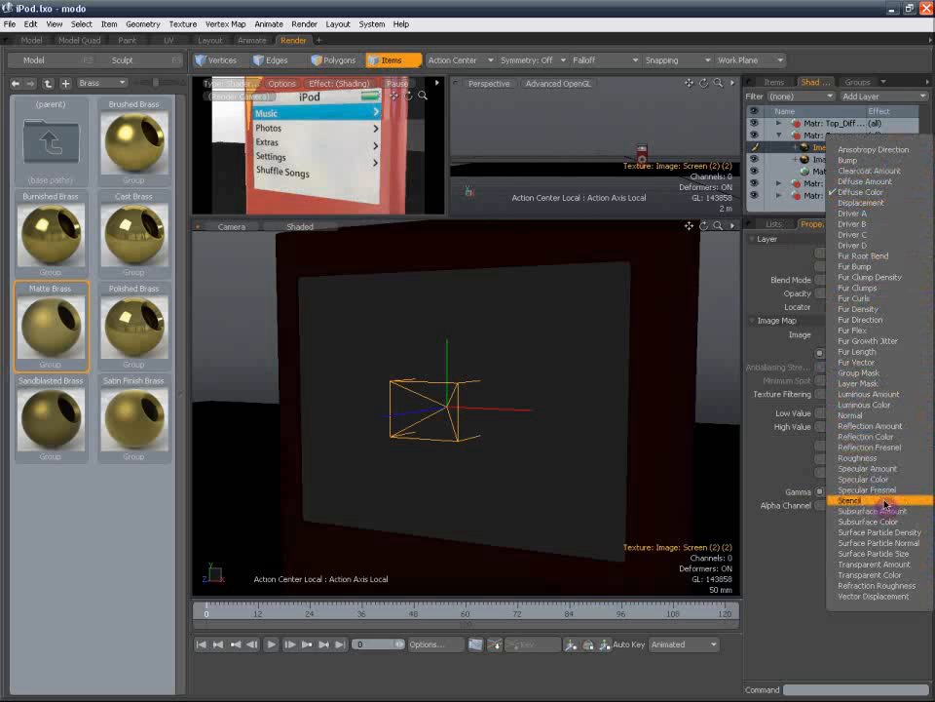
pyautogui.click(885, 394)
# Duplicate the Luminous Amount image layer and change the copy's effect to Luminous Color
pyautogui.rightClick(840, 147)
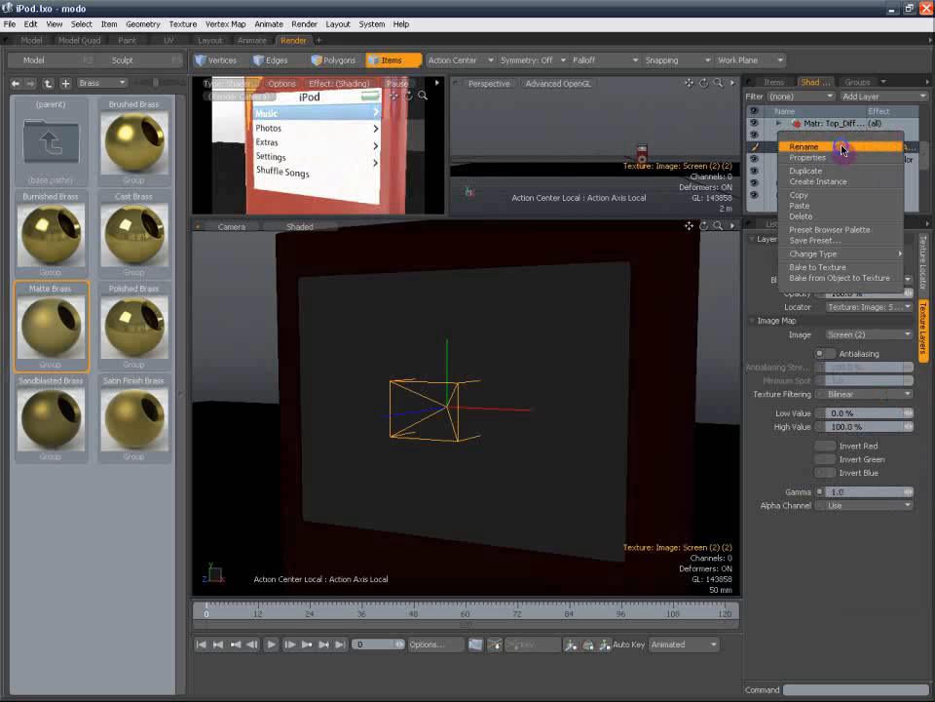
pyautogui.click(819, 205)
pyautogui.click(902, 148)
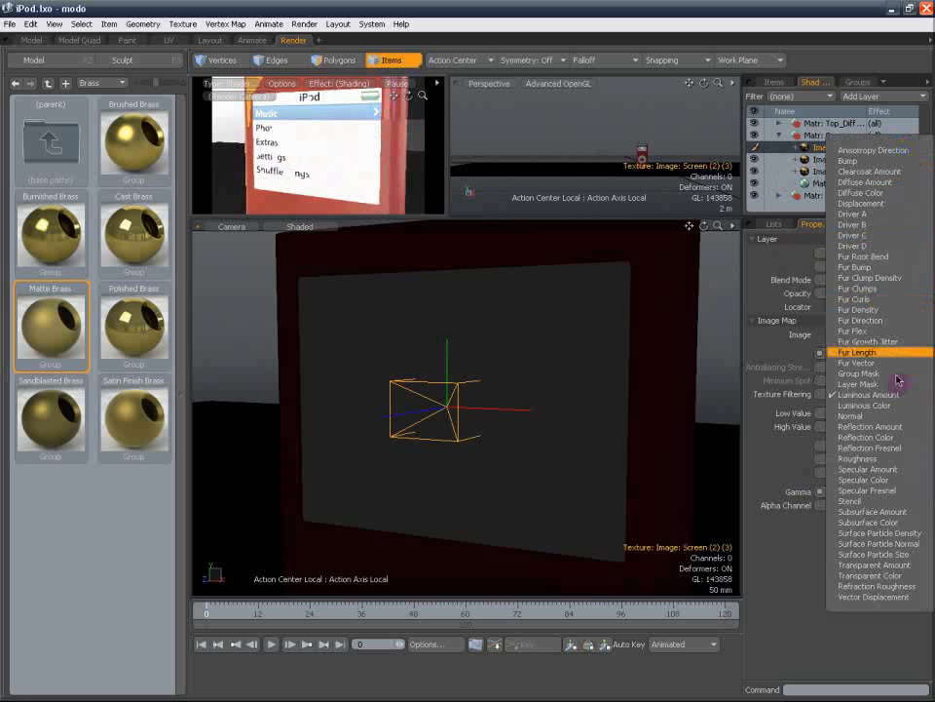
pyautogui.click(889, 413)
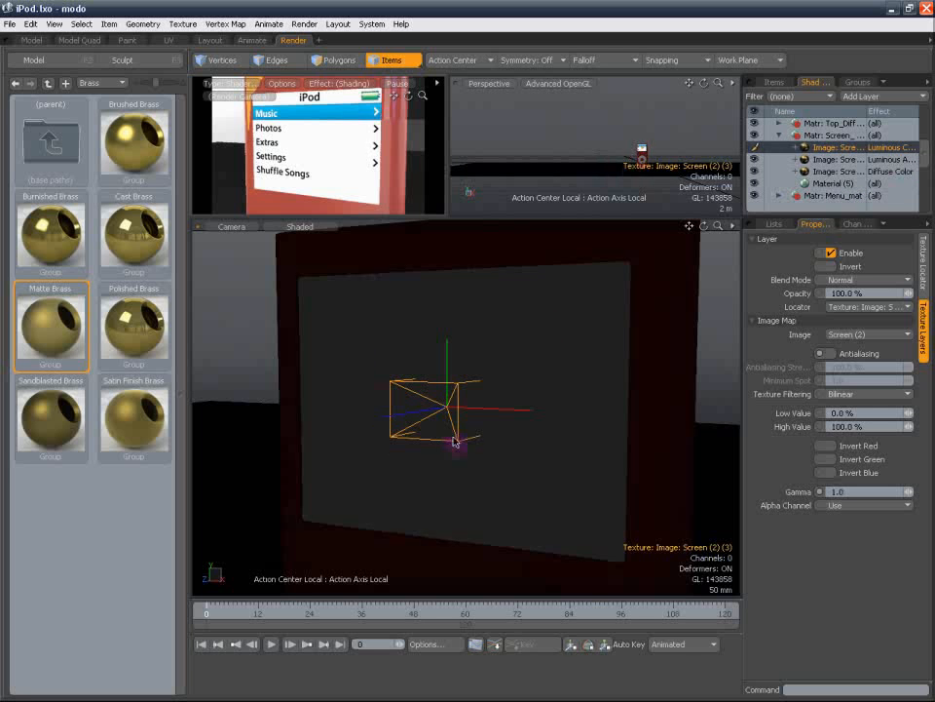
# Add the Button_Mask image from the file browser as an image map layer in the click wheel's Menu_mat material
pyautogui.keyDown('alt'); pyautogui.keyDown('shift'); pyautogui.moveTo(472, 459); pyautogui.dragTo(480, 218); pyautogui.keyUp('shift'); pyautogui.keyUp('alt')
pyautogui.keyDown('alt'); pyautogui.keyDown('shift'); pyautogui.moveTo(507, 335); pyautogui.dragTo(505, 320); pyautogui.keyUp('shift'); pyautogui.keyUp('alt')
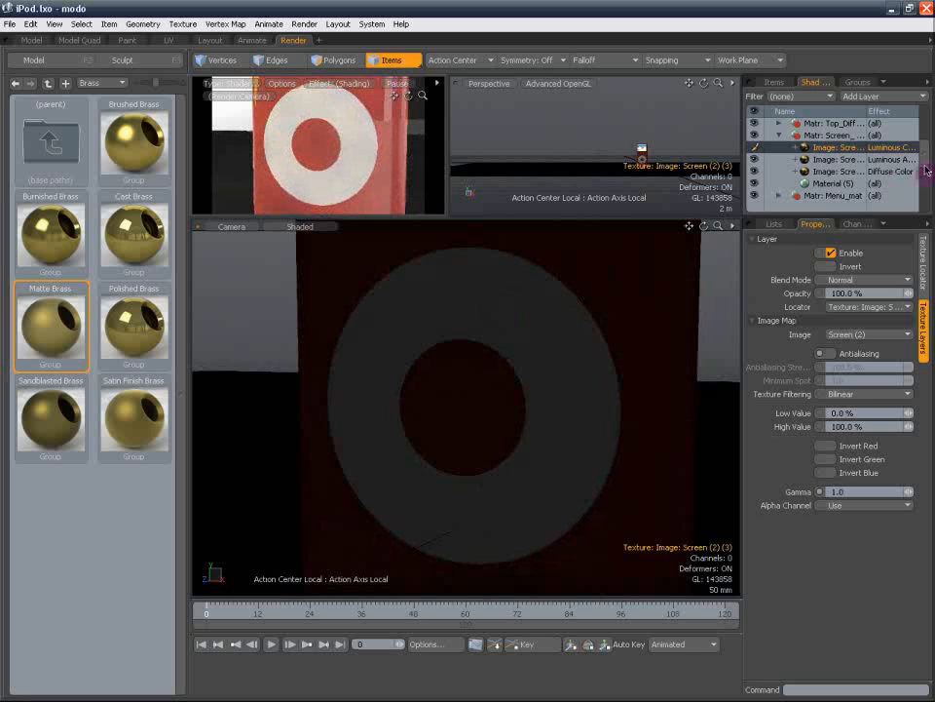
pyautogui.click(779, 135)
pyautogui.scroll(2, 901, 180)
pyautogui.scroll(-1, 900, 180)
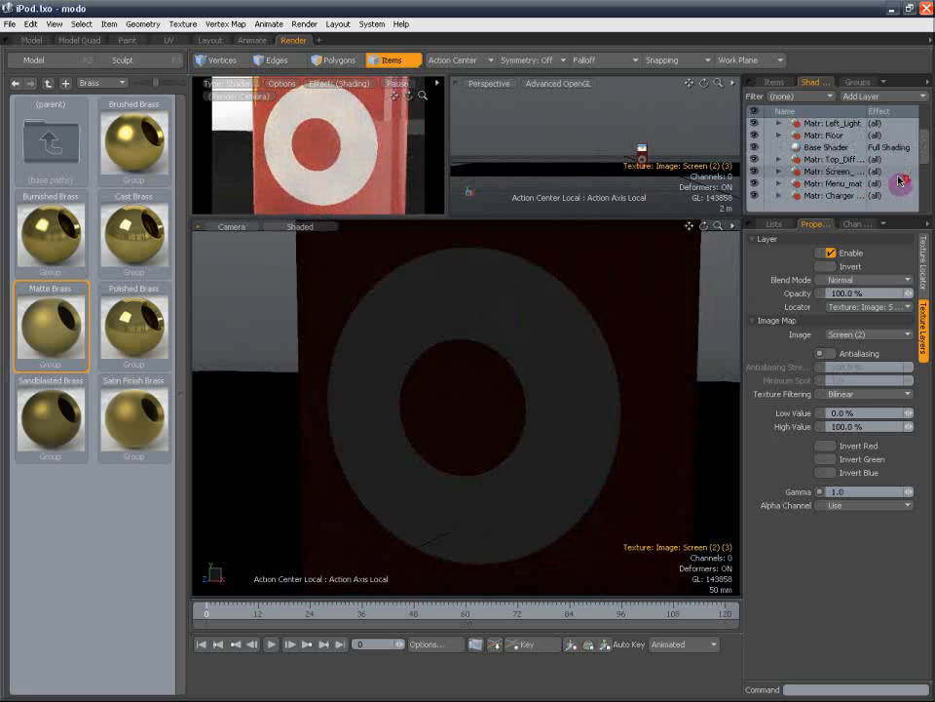
pyautogui.scroll(-1, 899, 181)
pyautogui.click(780, 147)
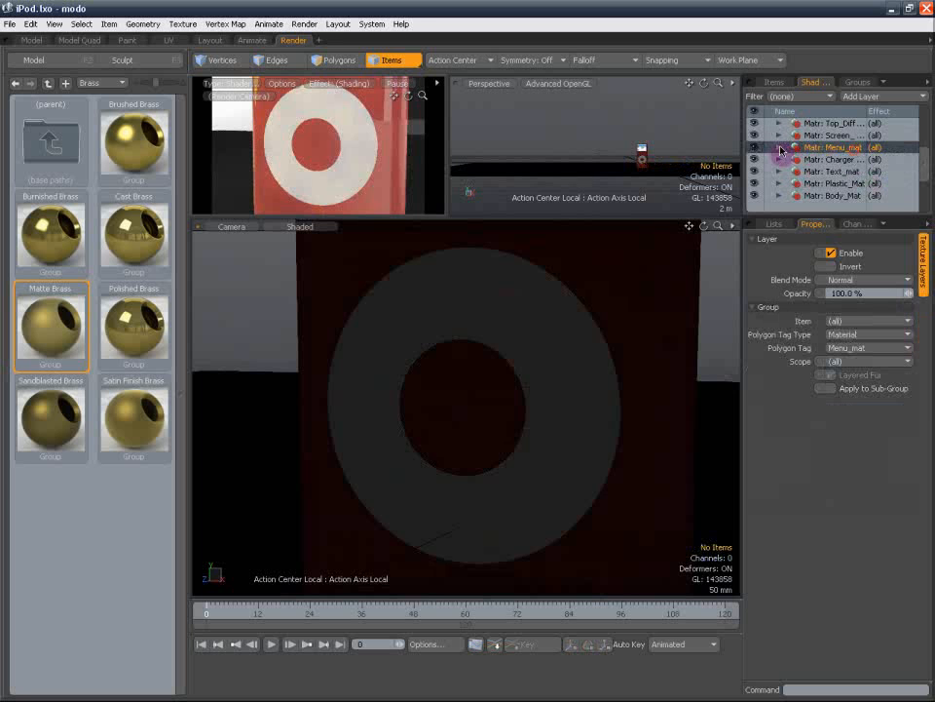
pyautogui.click(779, 147)
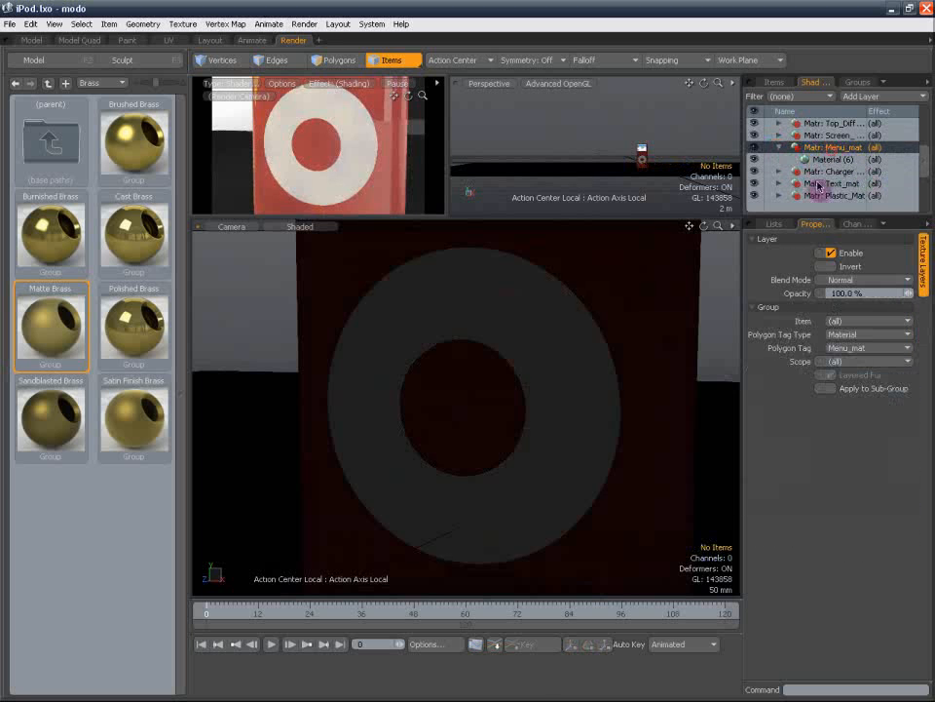
pyautogui.click(538, 699)
pyautogui.moveTo(219, 97); pyautogui.dragTo(842, 172)
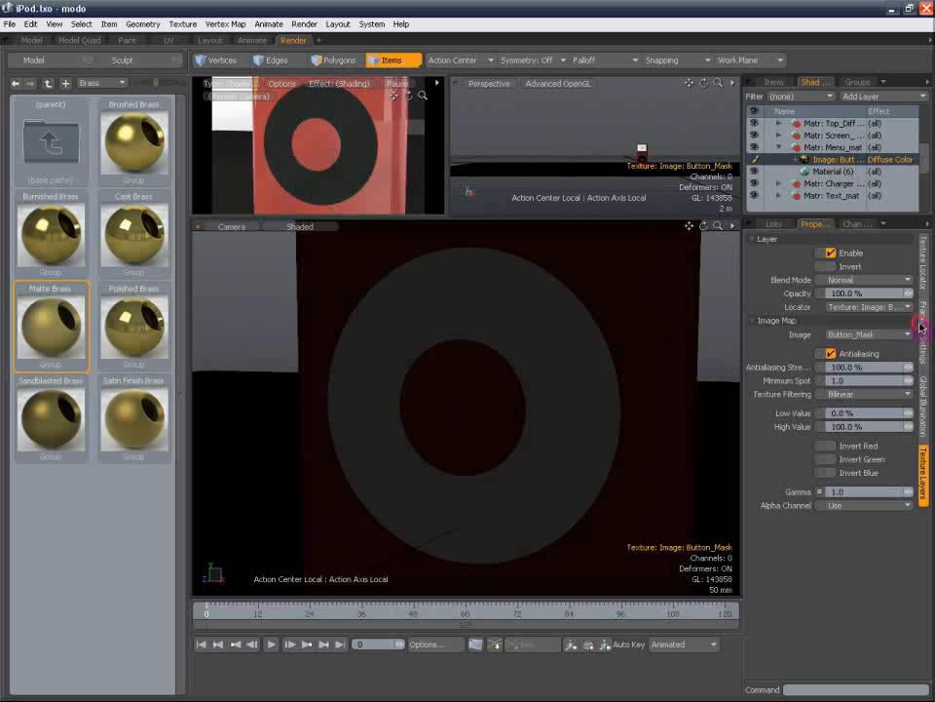
# Check the Button_Mask layer's texture locator and bring up the vertex map list in the UV layout
pyautogui.click(922, 268)
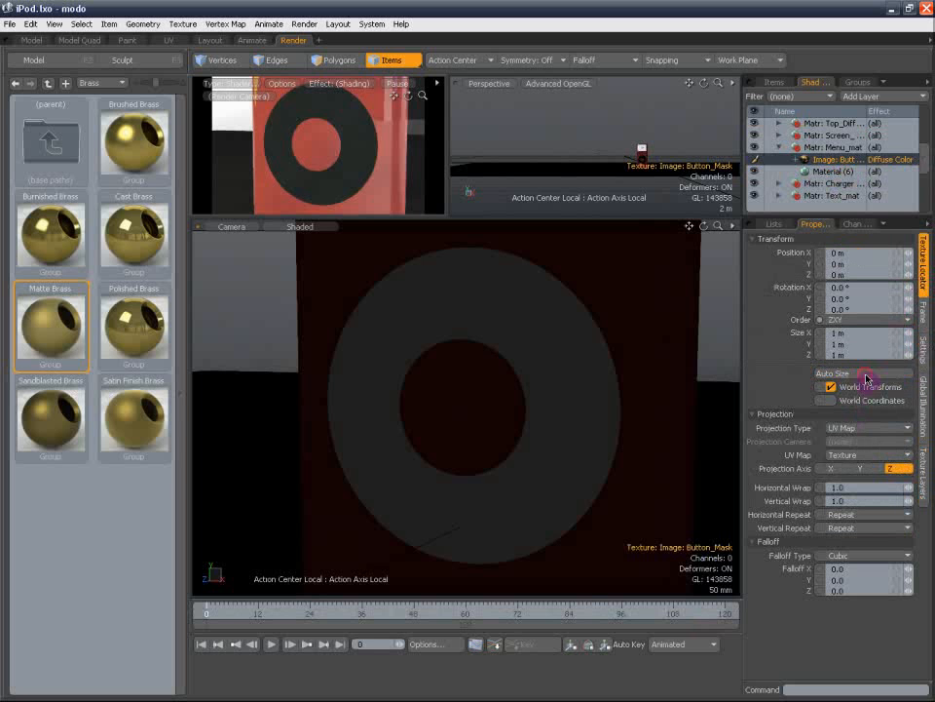
pyautogui.click(172, 41)
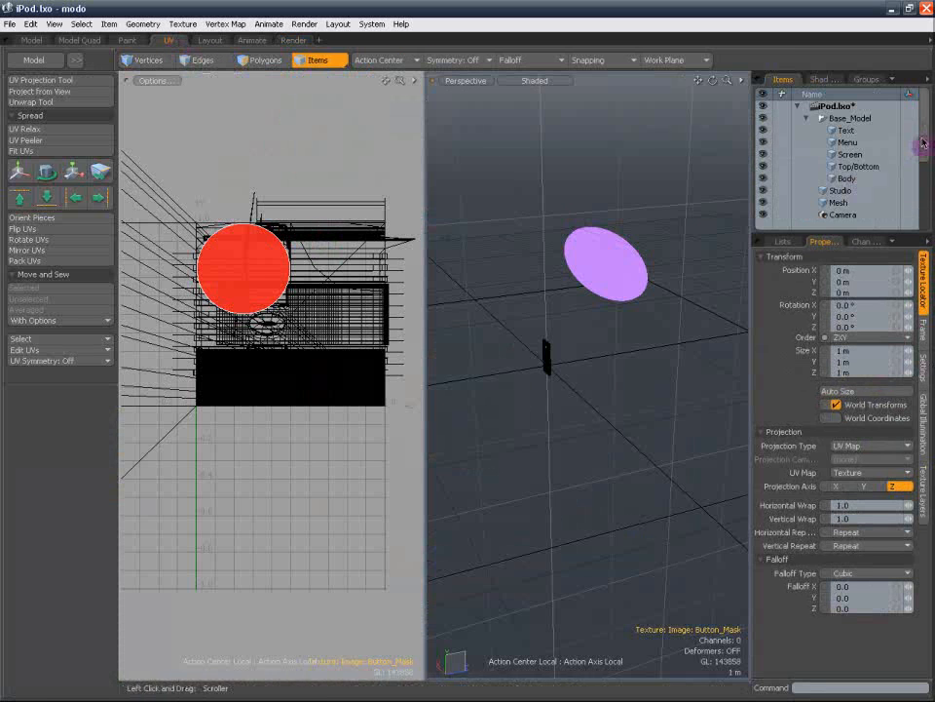
pyautogui.scroll(-3, 924, 145)
pyautogui.scroll(3, 923, 150)
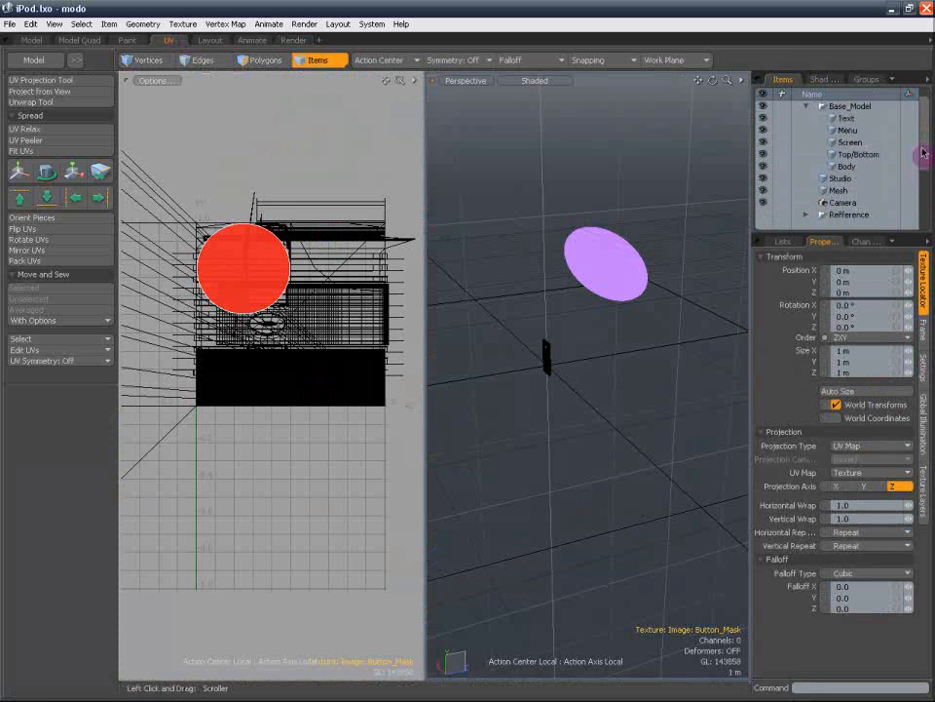
pyautogui.click(820, 79)
pyautogui.scroll(-2, 928, 167)
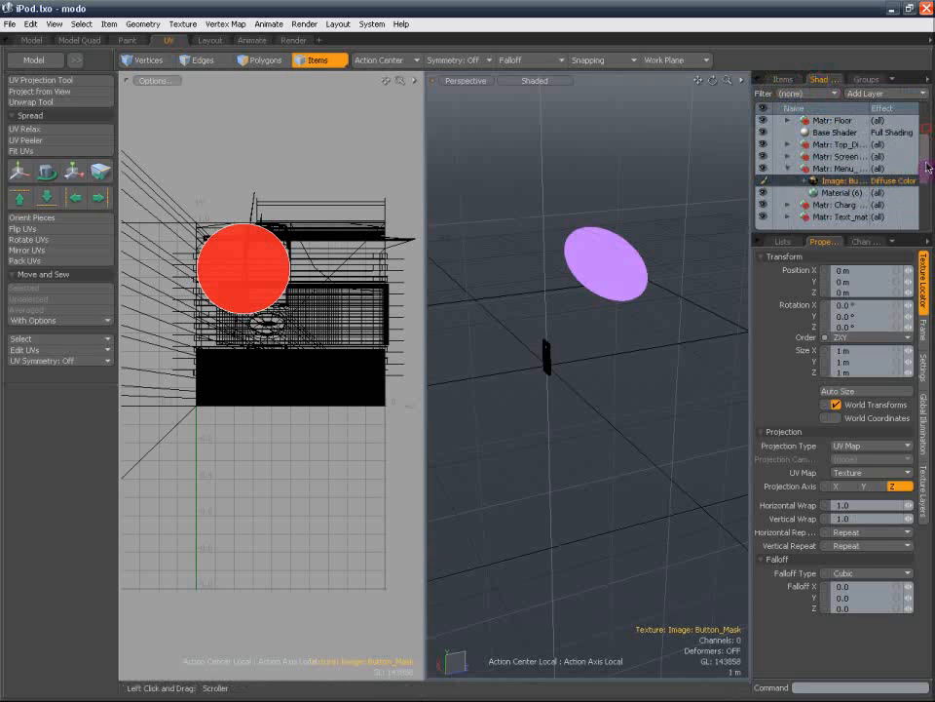
pyautogui.click(784, 78)
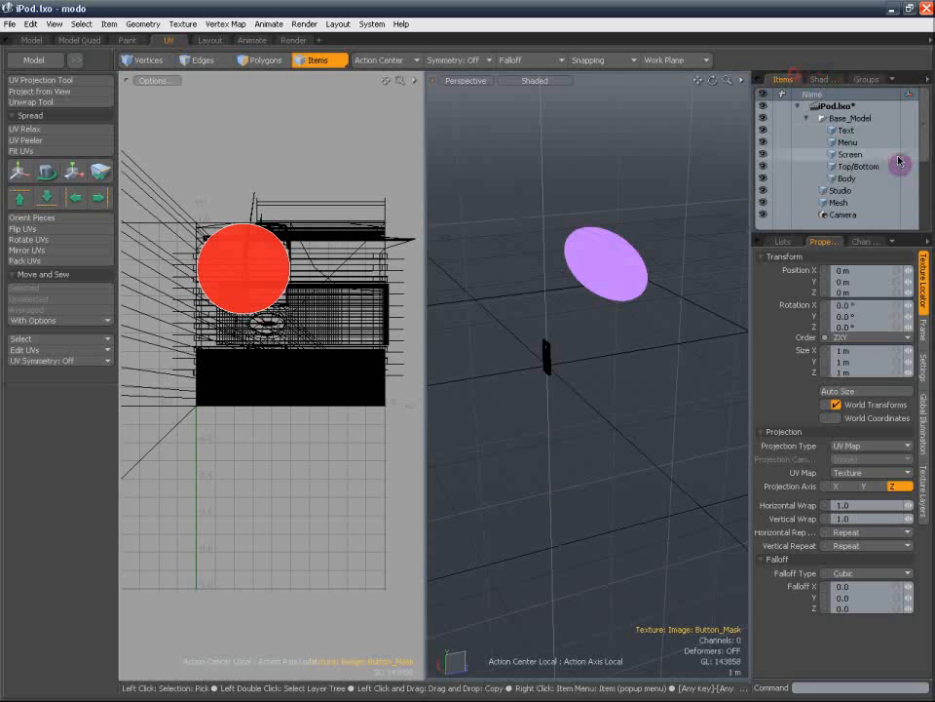
pyautogui.click(784, 243)
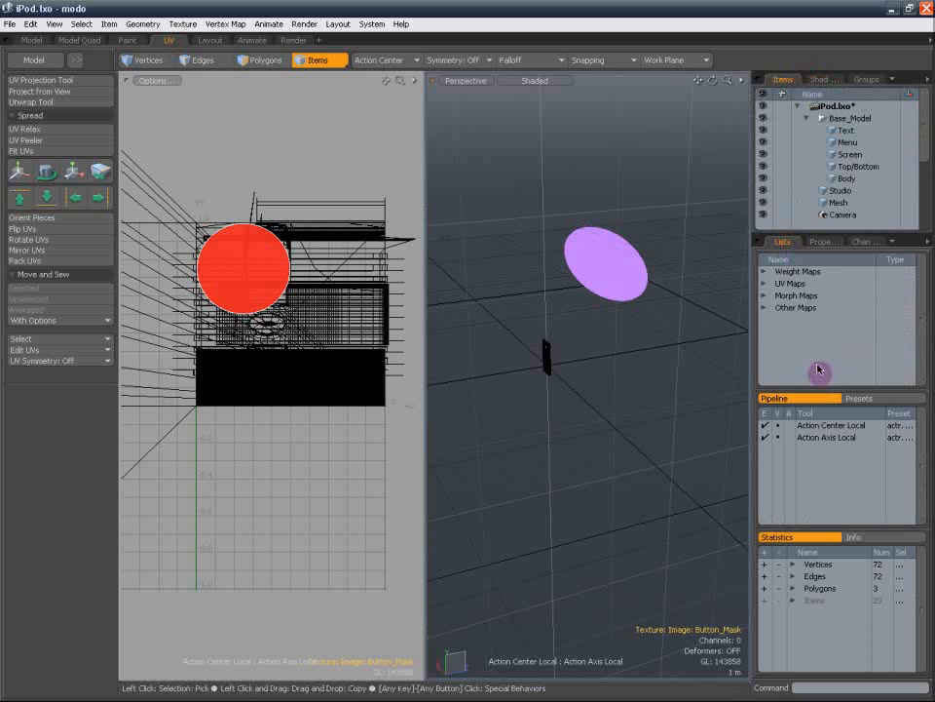
# Expand the UV maps and view the Texture (2) map of the Menu mesh
pyautogui.click(765, 283)
pyautogui.click(799, 296)
pyautogui.click(801, 306)
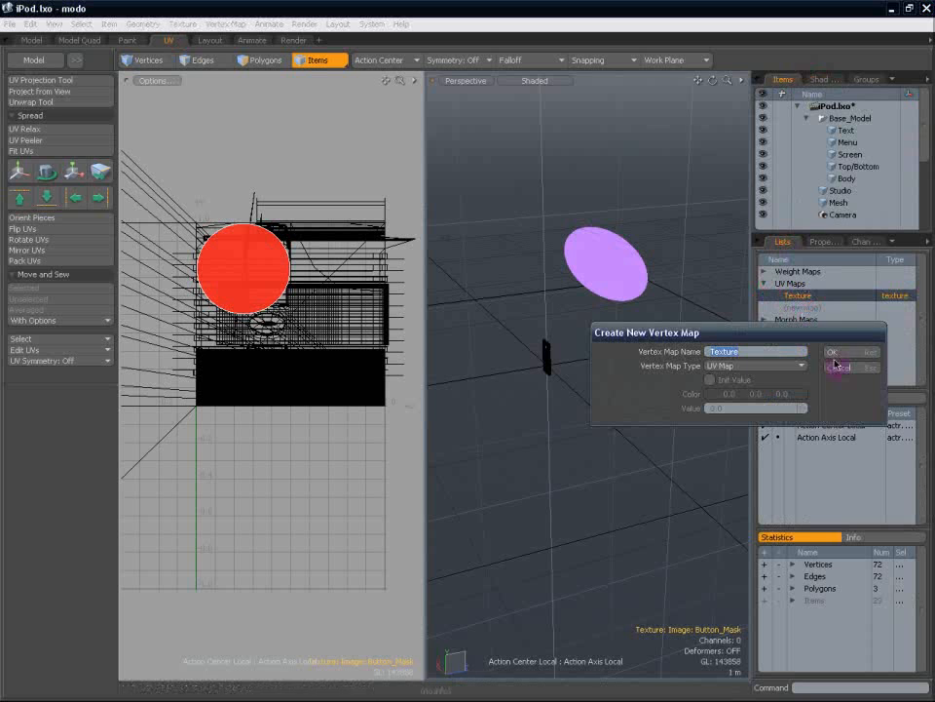
pyautogui.click(835, 376)
pyautogui.click(812, 295)
pyautogui.click(817, 299)
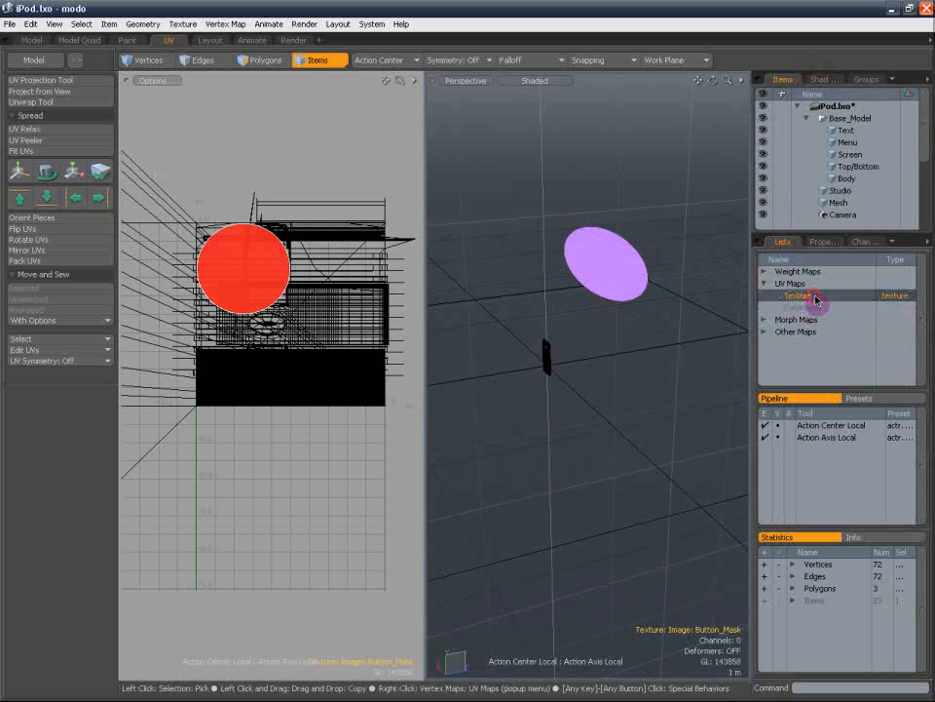
pyautogui.click(864, 144)
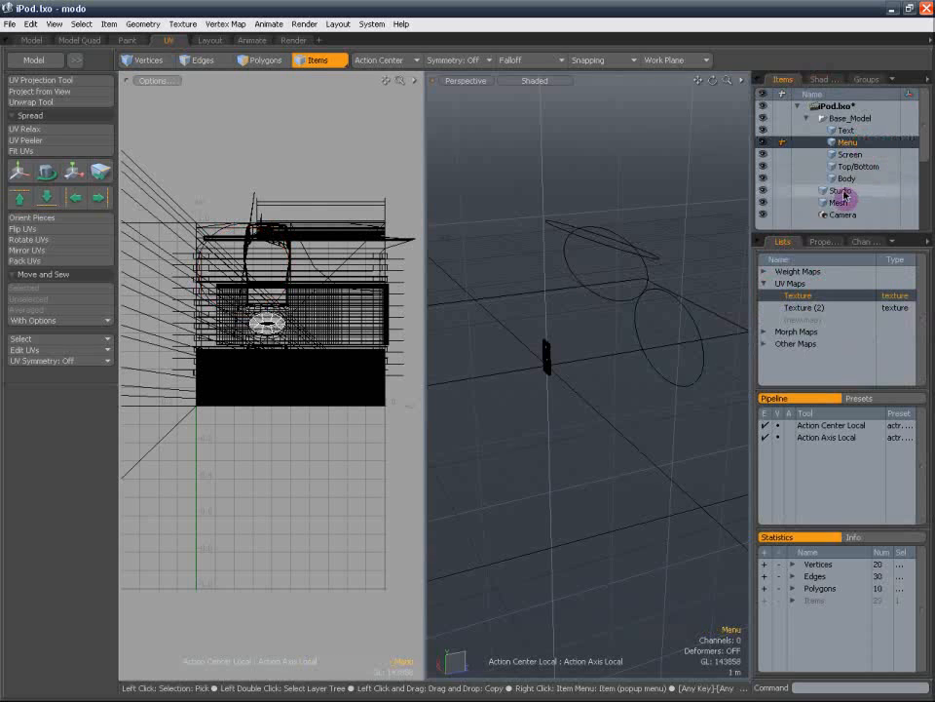
pyautogui.click(820, 308)
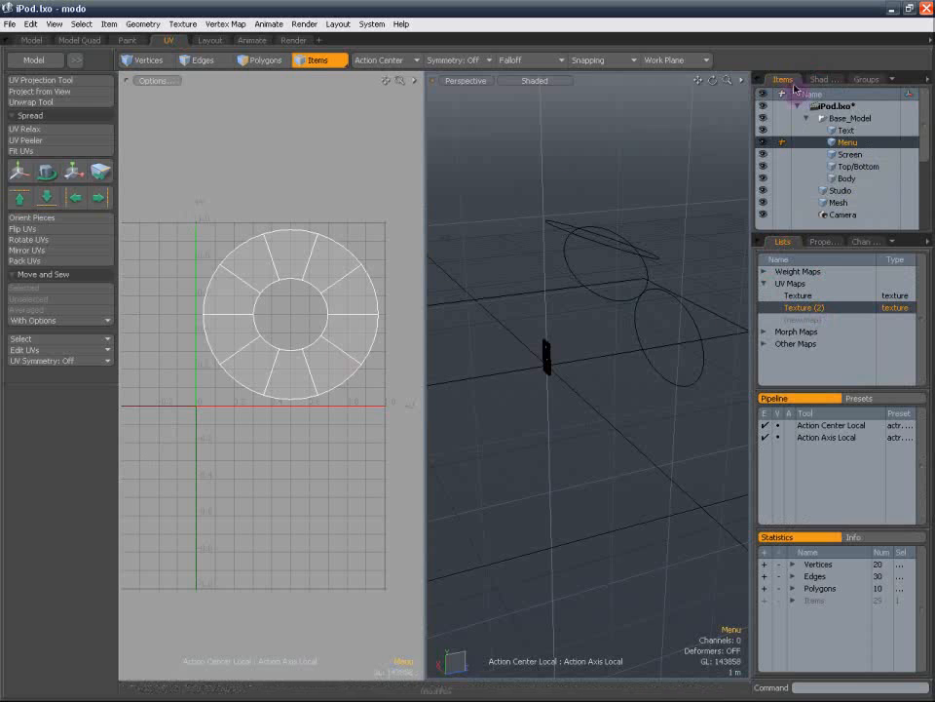
# Return to the Render layout and show the texture layer properties of the Button_Mask image
pyautogui.click(294, 40)
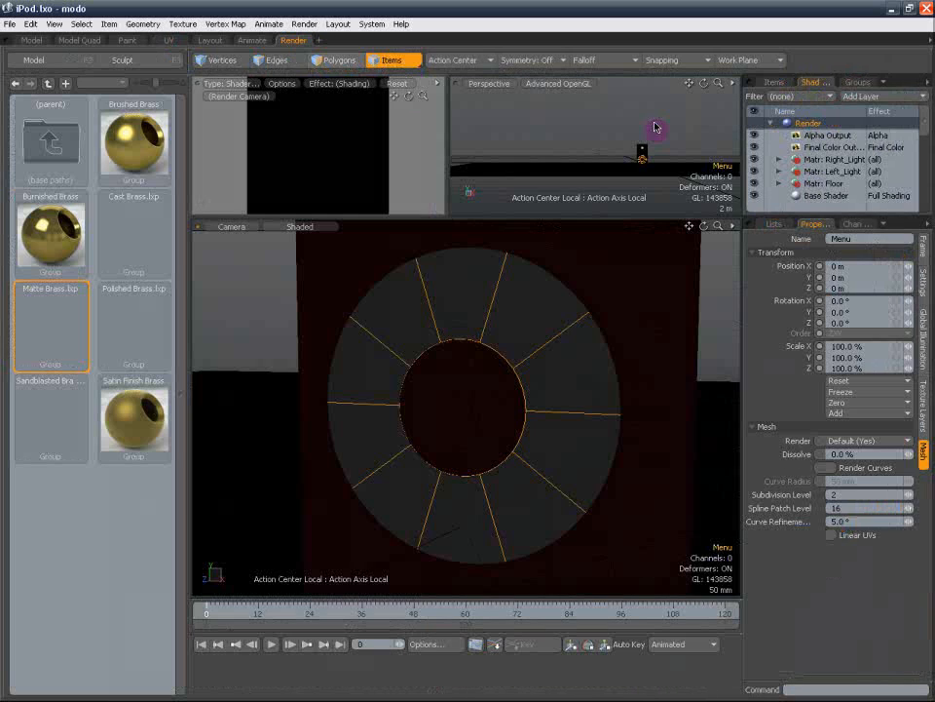
pyautogui.click(925, 313)
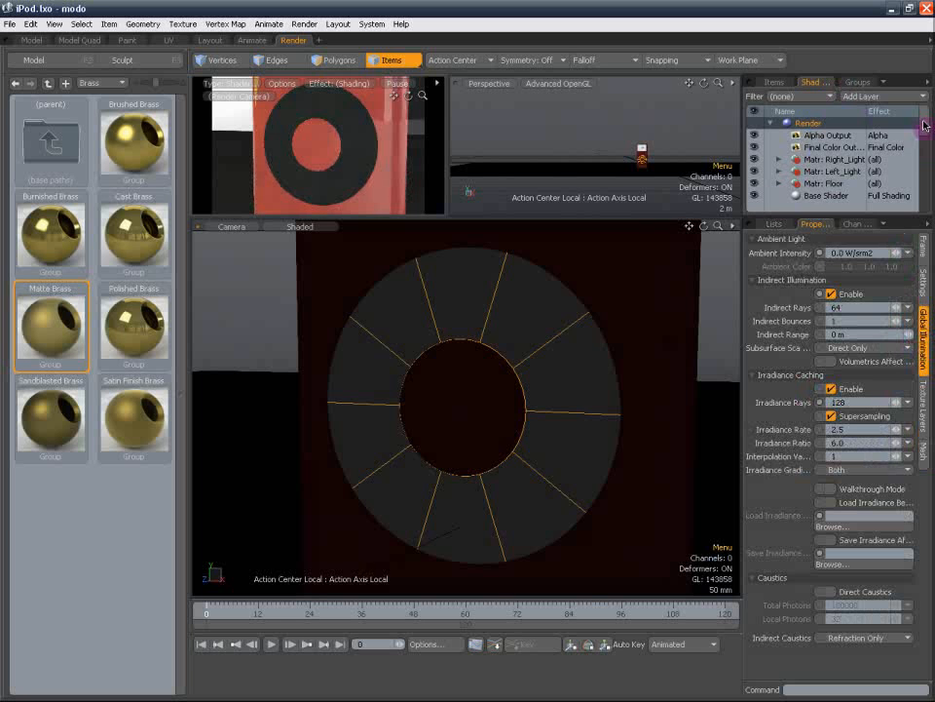
pyautogui.moveTo(925, 125); pyautogui.dragTo(923, 163)
pyautogui.click(924, 283)
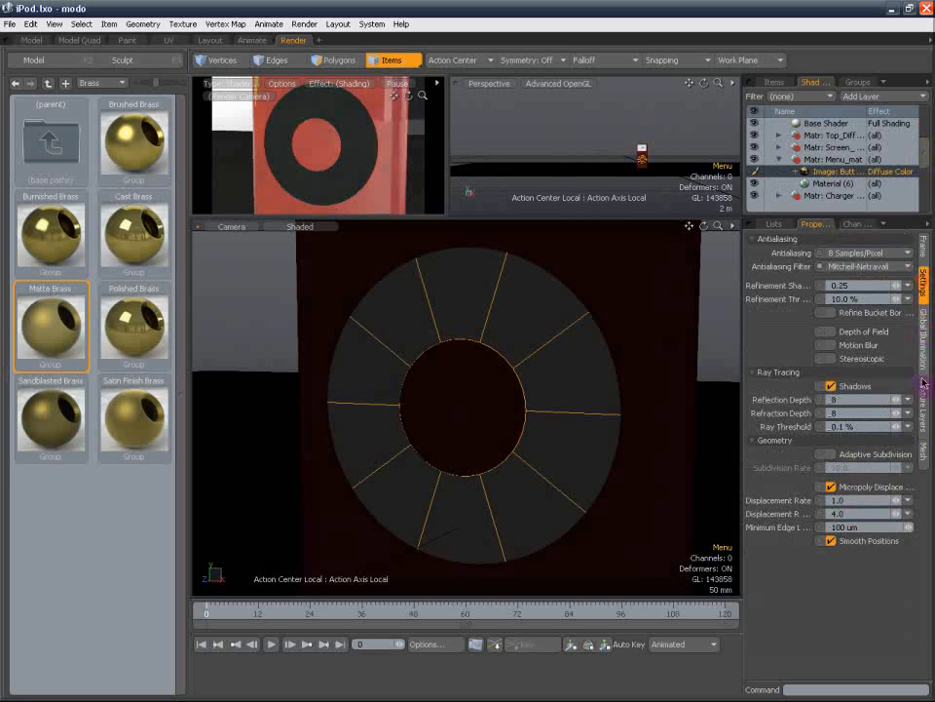
pyautogui.click(917, 422)
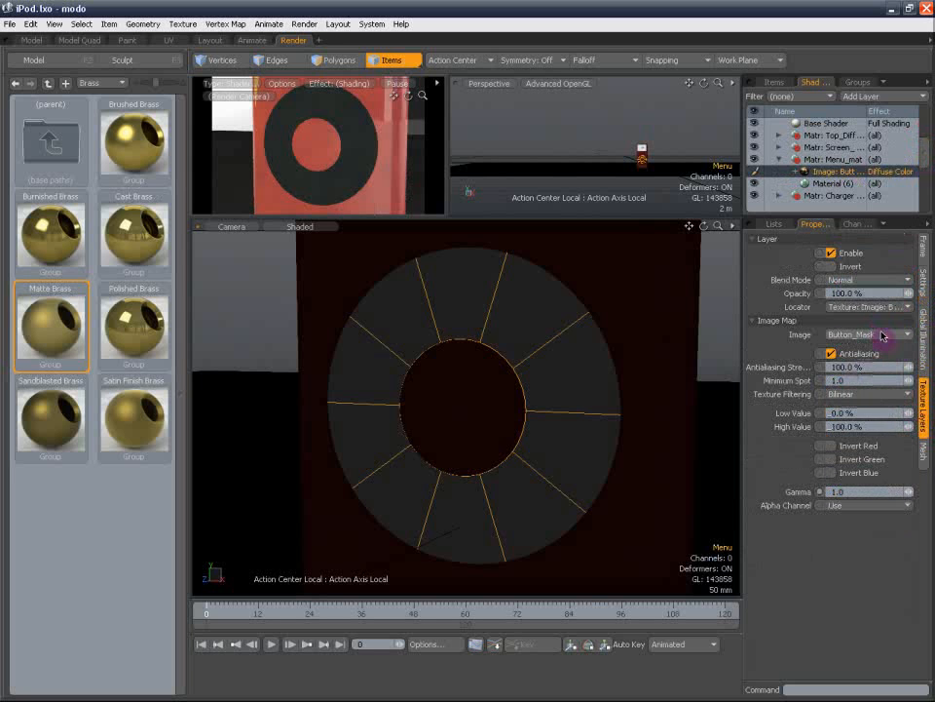
pyautogui.click(902, 307)
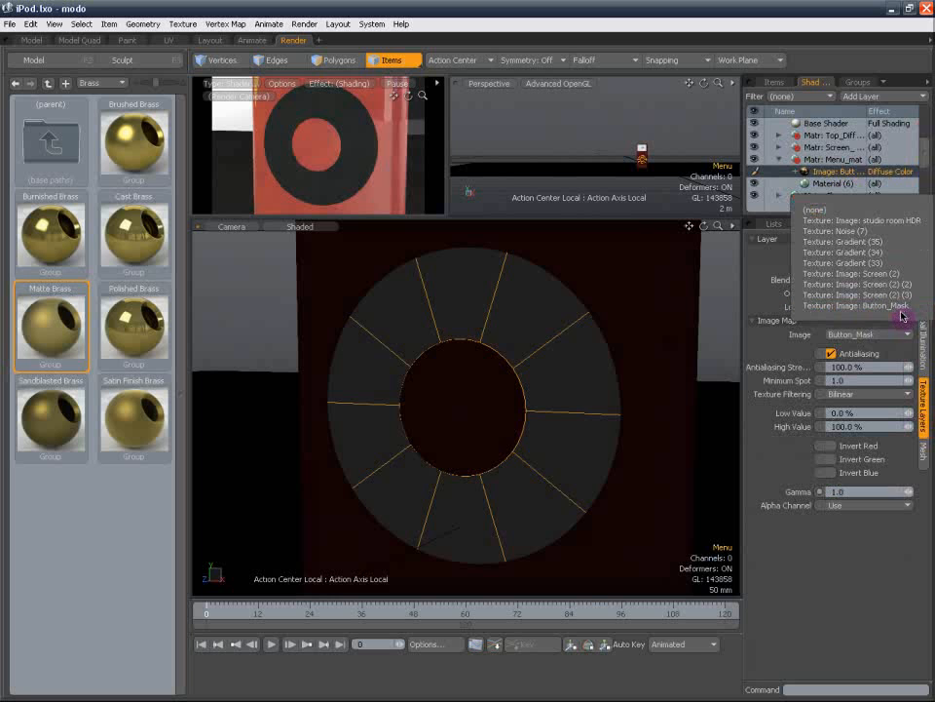
pyautogui.click(907, 564)
pyautogui.click(919, 368)
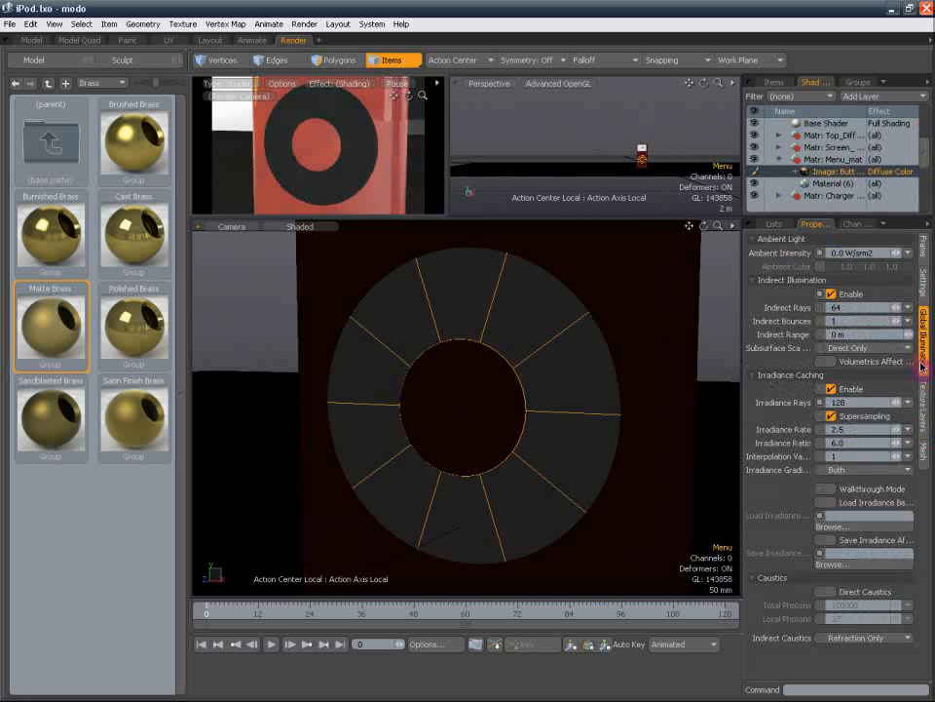
pyautogui.click(924, 386)
# Assign the Texture (2) UV map to the Button_Mask image layer's UV projection
pyautogui.click(830, 186)
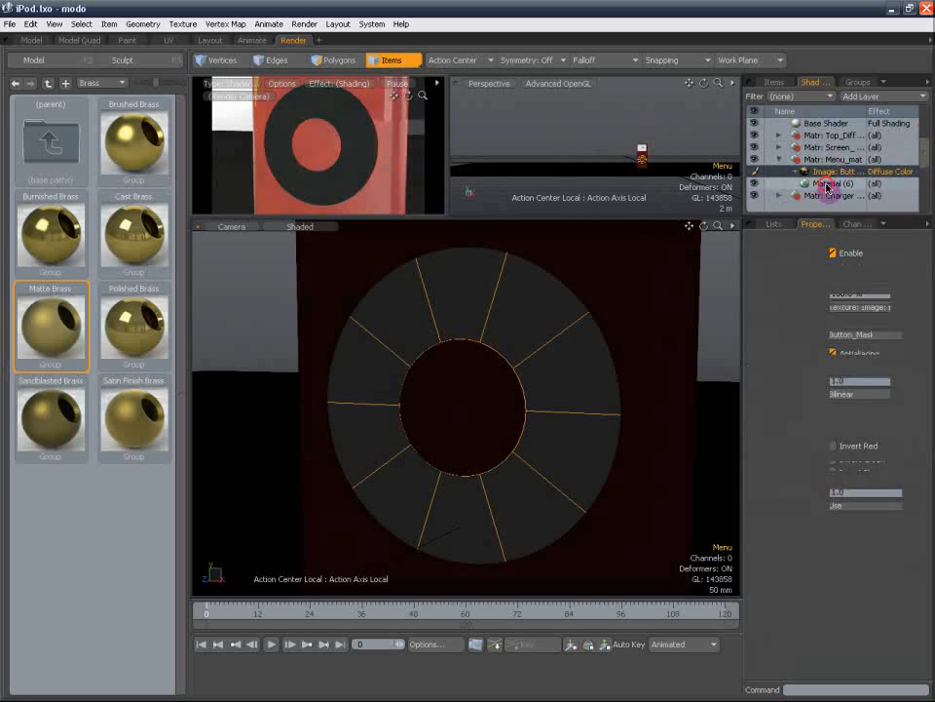
pyautogui.click(838, 175)
pyautogui.click(926, 282)
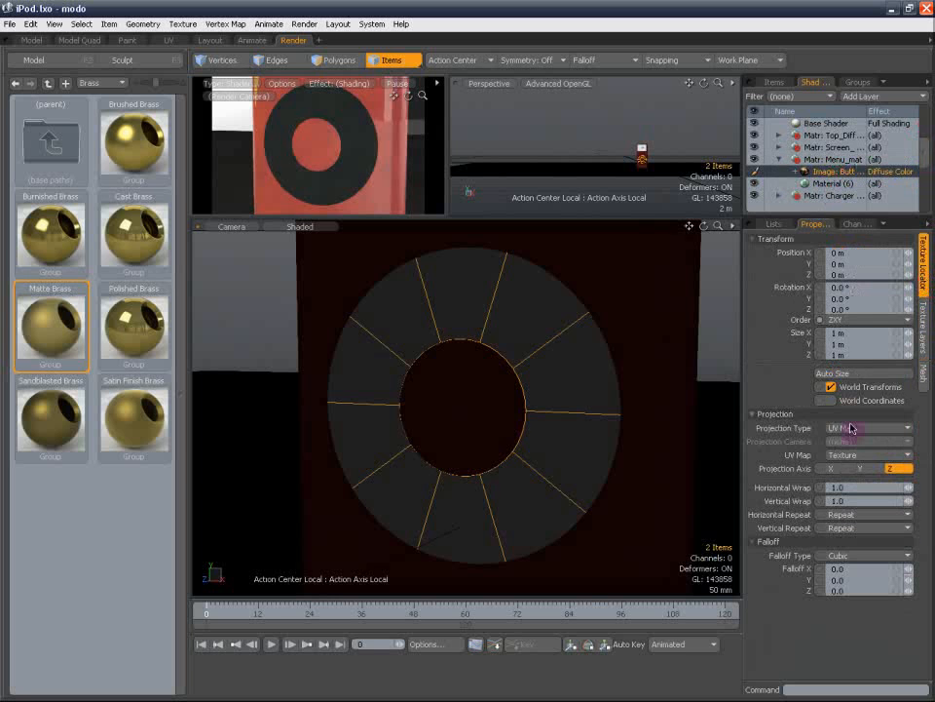
pyautogui.click(845, 455)
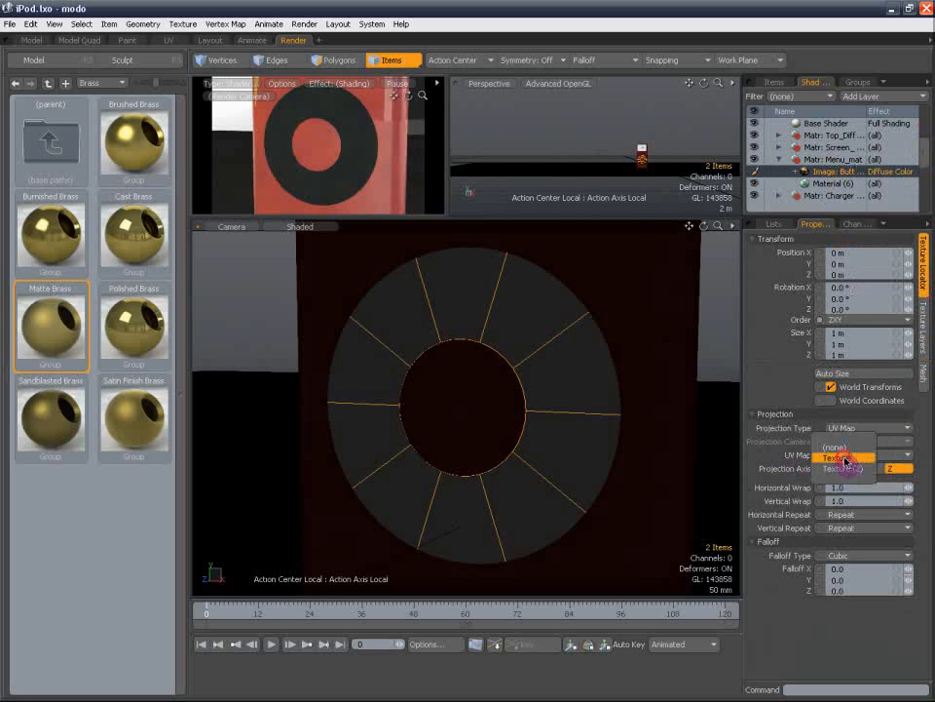
pyautogui.click(844, 469)
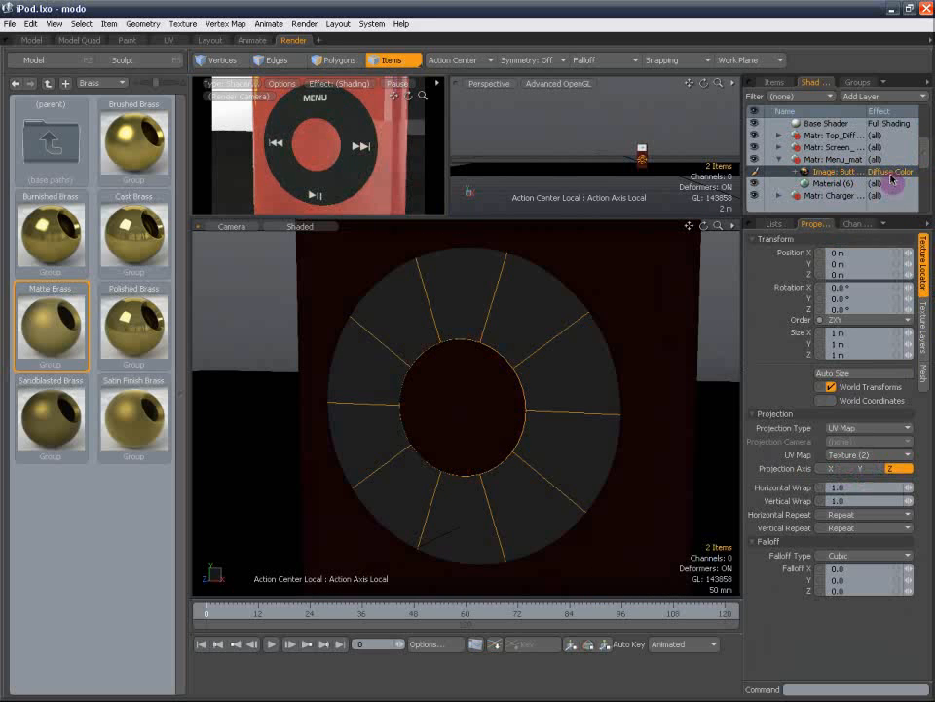
pyautogui.click(834, 184)
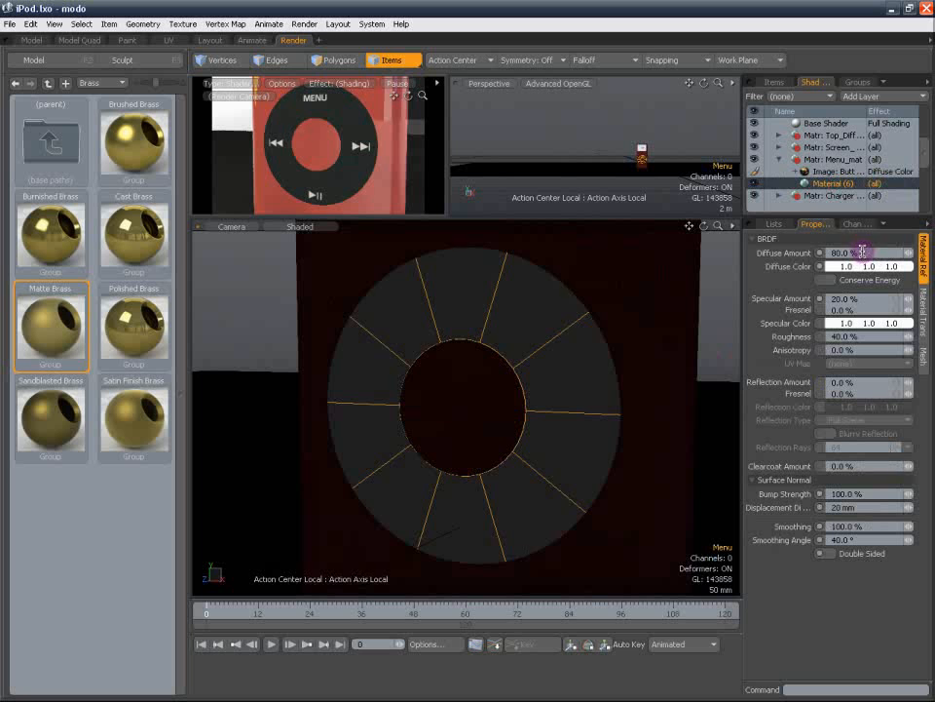
pyautogui.click(820, 267)
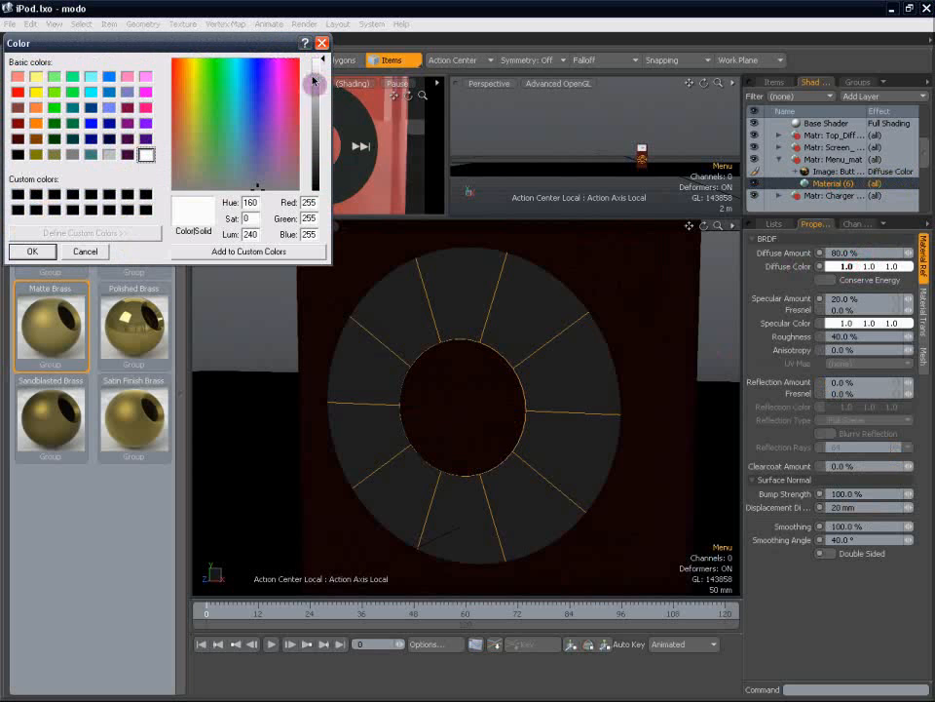
pyautogui.moveTo(316, 78); pyautogui.dragTo(322, 89)
pyautogui.click(102, 252)
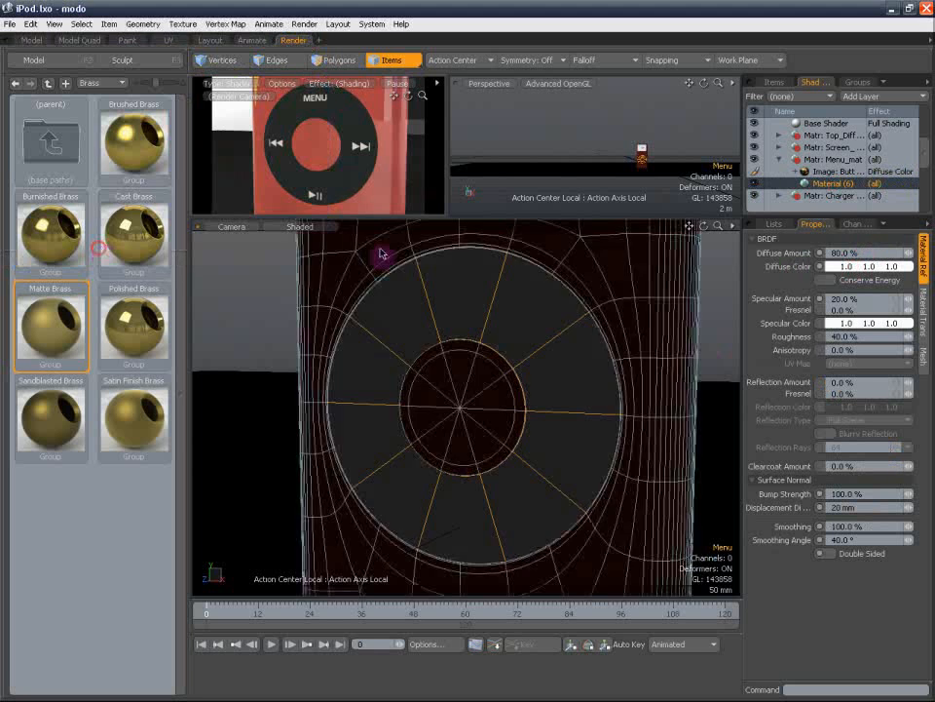
# Copy the white plastic preset's material settings from Plastic_Mat and paste them onto Material (6) in Menu_mat
pyautogui.moveTo(925, 161); pyautogui.dragTo(926, 191)
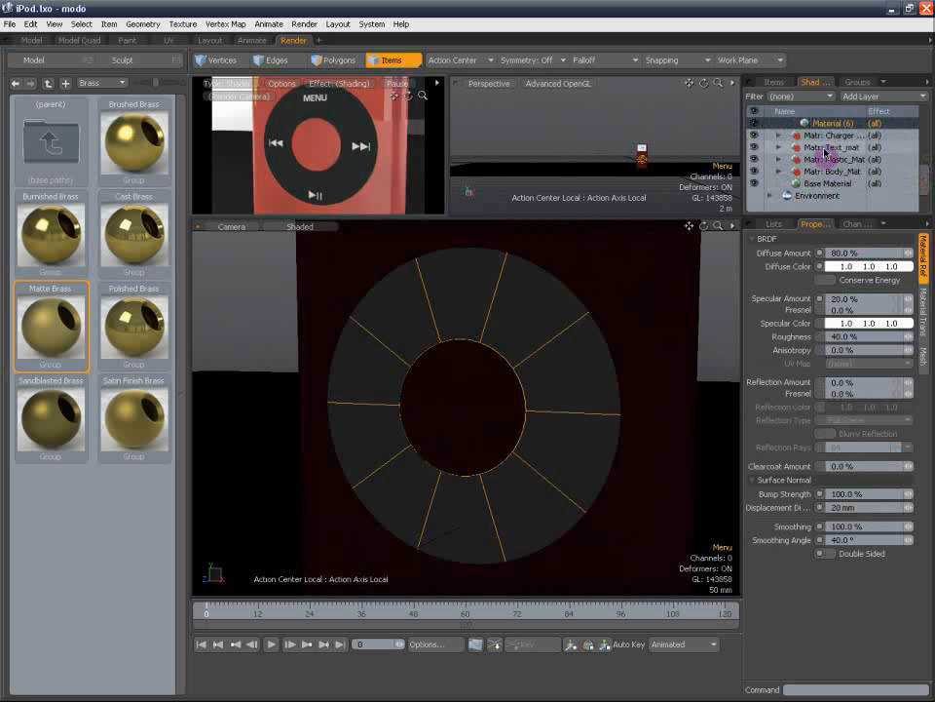
pyautogui.click(787, 163)
pyautogui.click(779, 160)
pyautogui.click(823, 183)
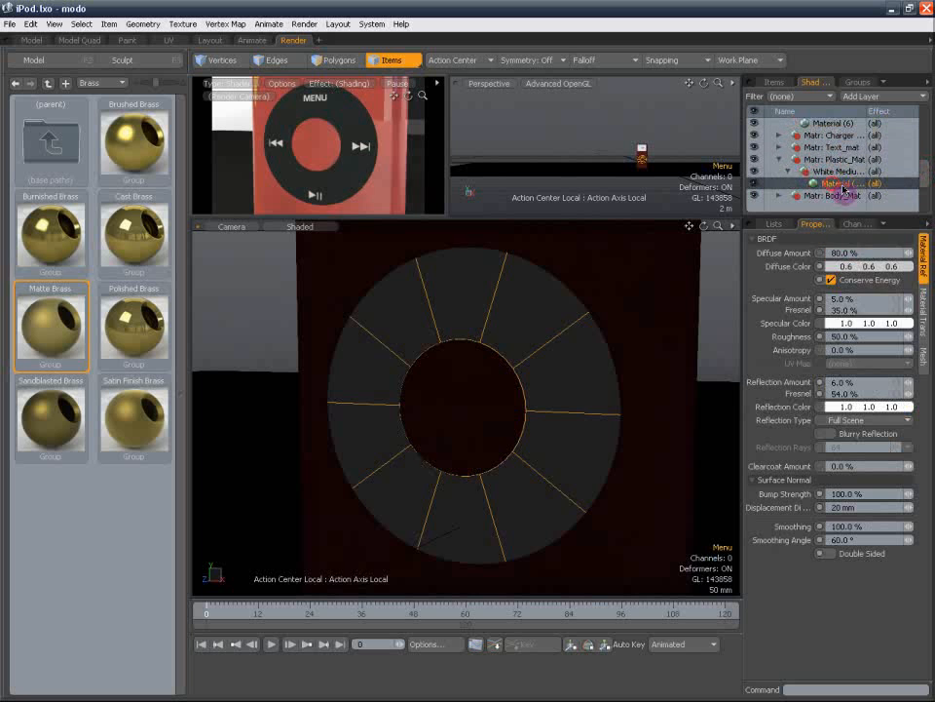
pyautogui.rightClick(785, 181)
pyautogui.click(817, 234)
pyautogui.scroll(3, 848, 165)
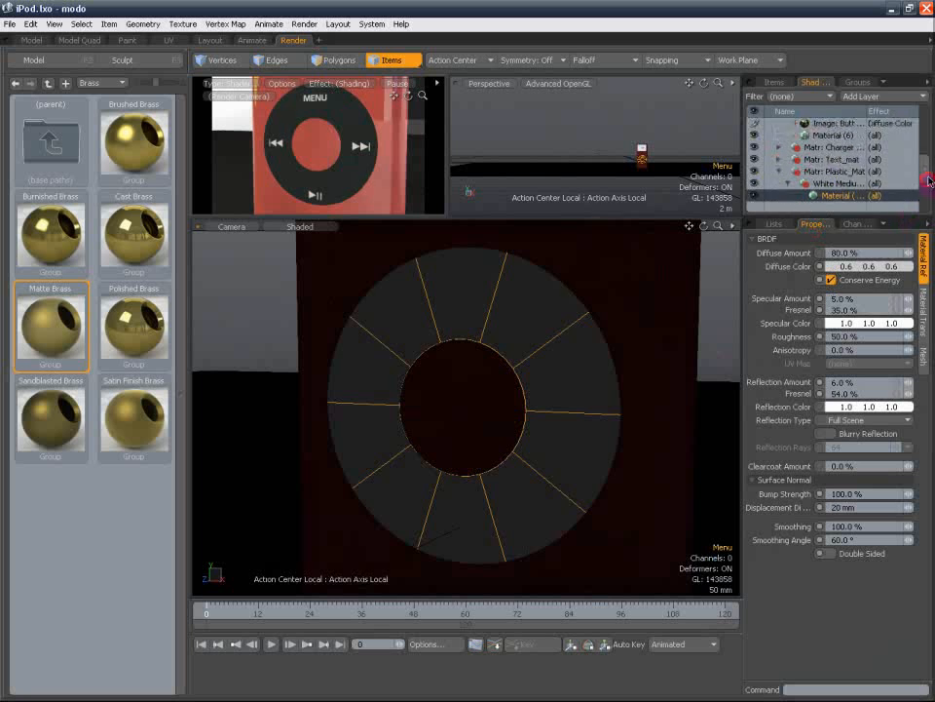
pyautogui.click(835, 183)
pyautogui.rightClick(835, 184)
pyautogui.click(815, 246)
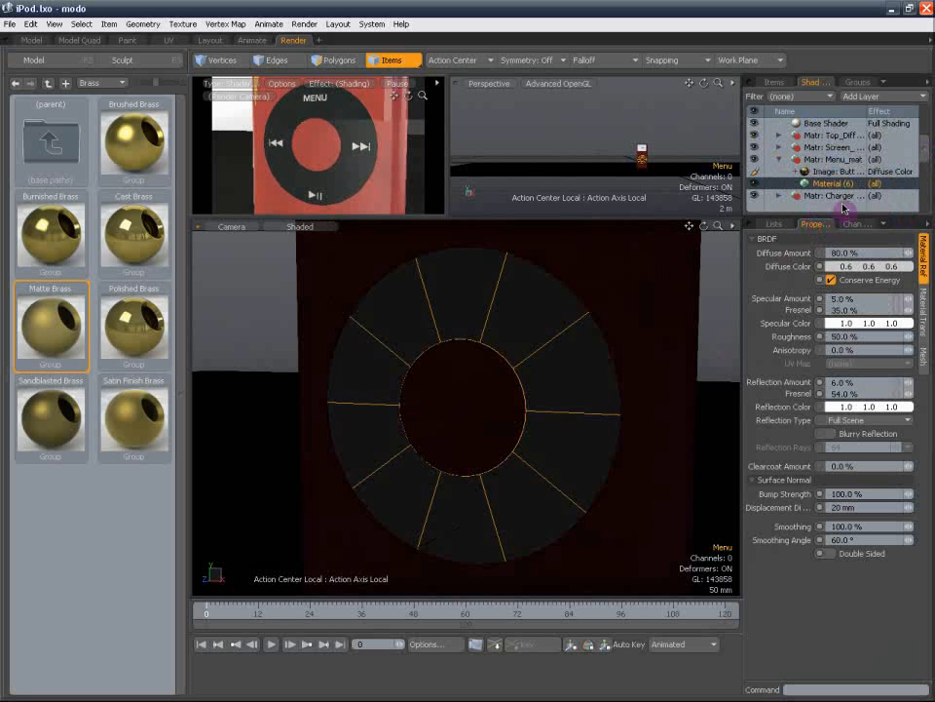
# Set the click wheel material's reflection amount to 1% and its reflection Fresnel to 10%
pyautogui.click(842, 382)
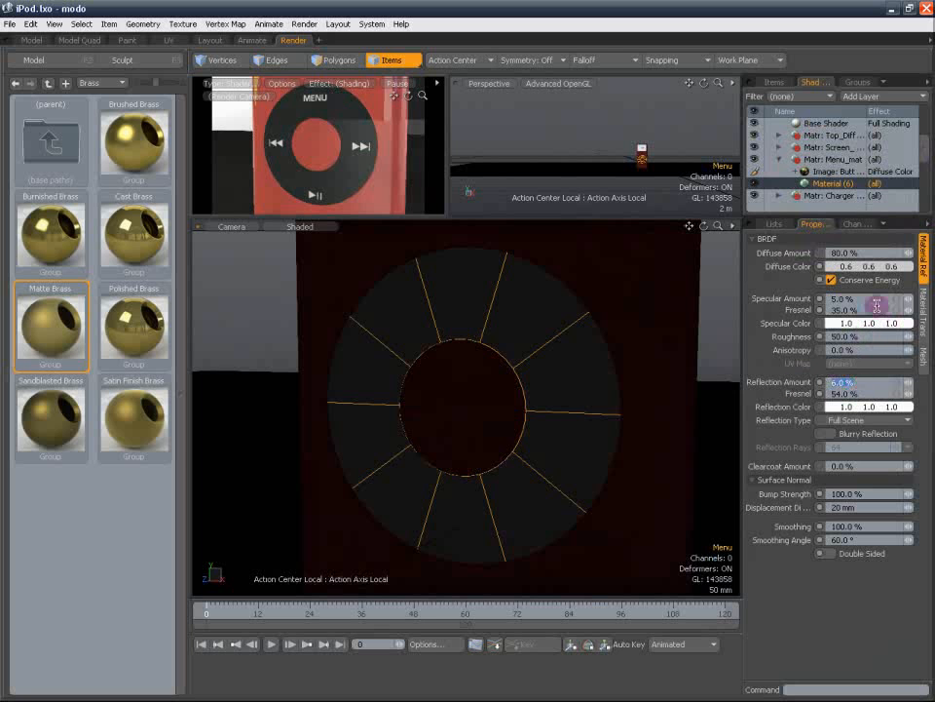
pyautogui.write('1')
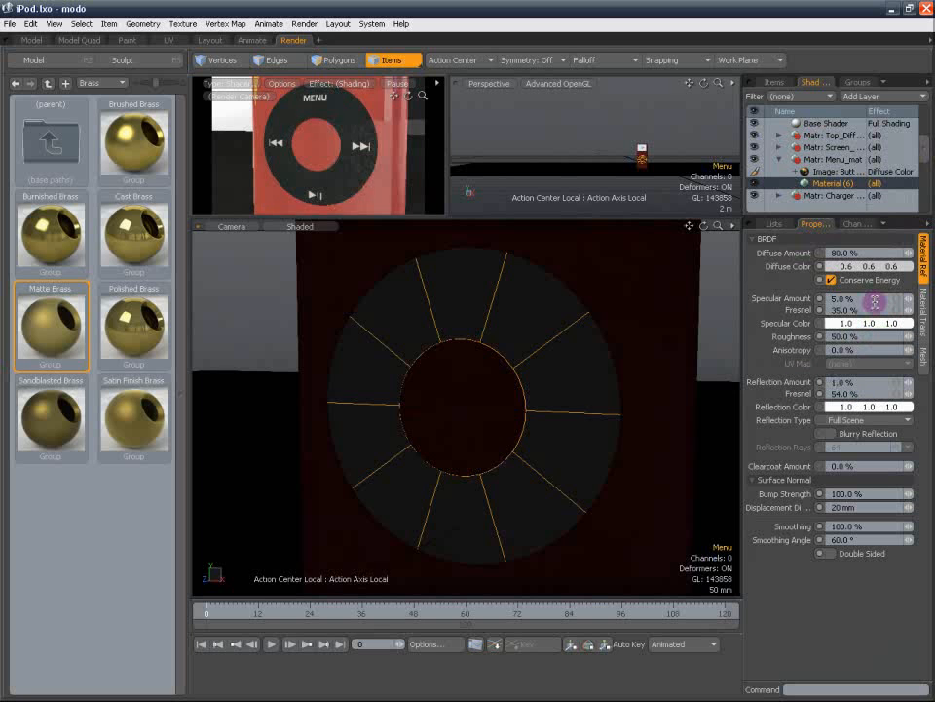
pyautogui.press('Tab')
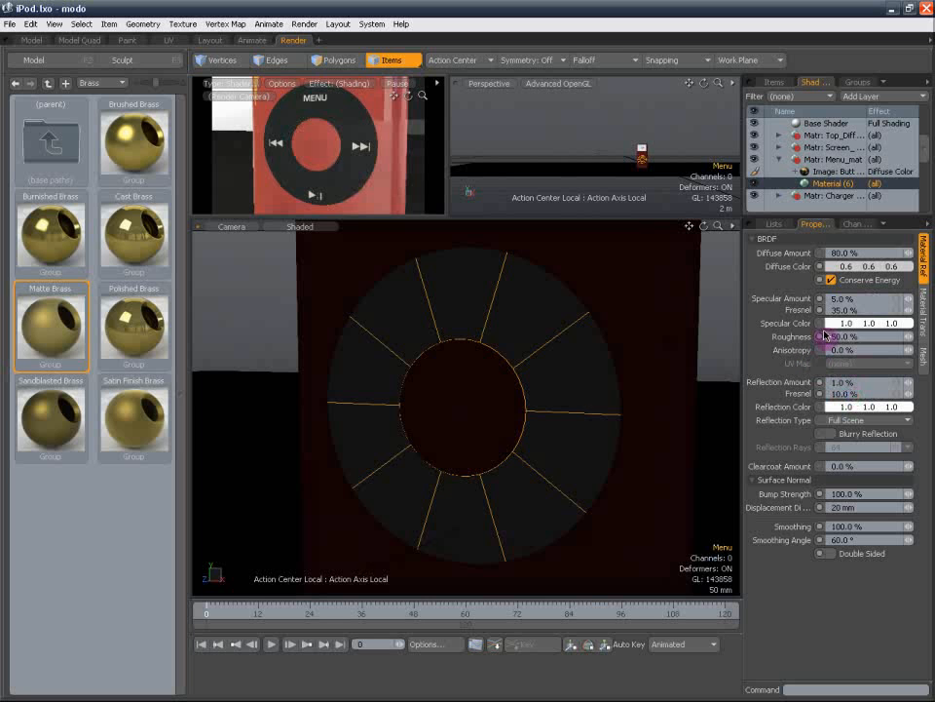
# Enable blurry reflection with 128 reflection rays on the click wheel material
pyautogui.click(832, 434)
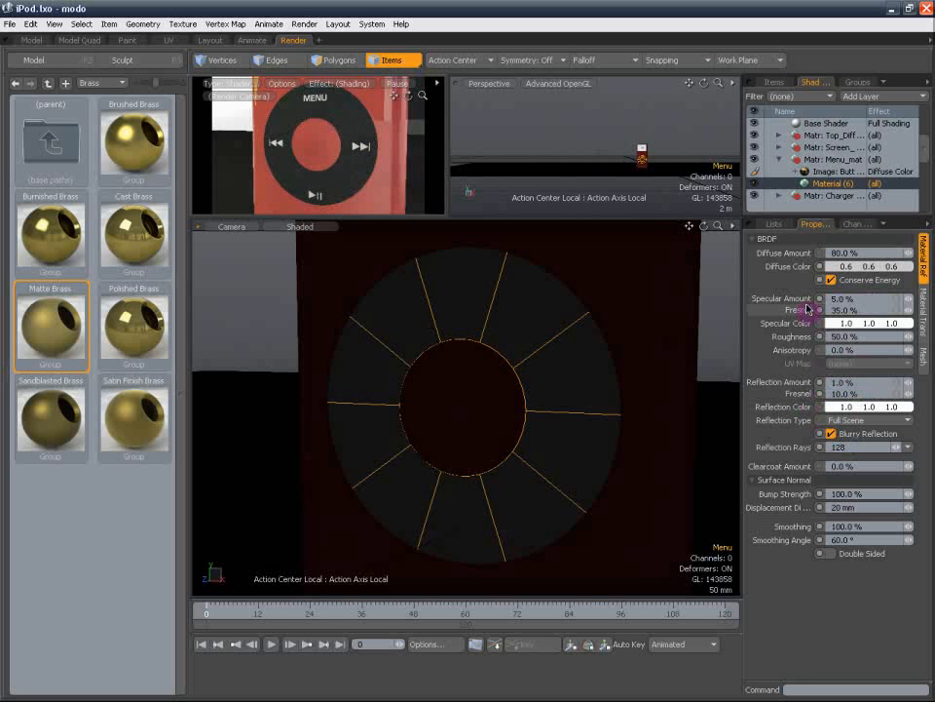
# Change the Button_Mask image layer's effect to Diffuse Amount and invert the layer
pyautogui.click(903, 172)
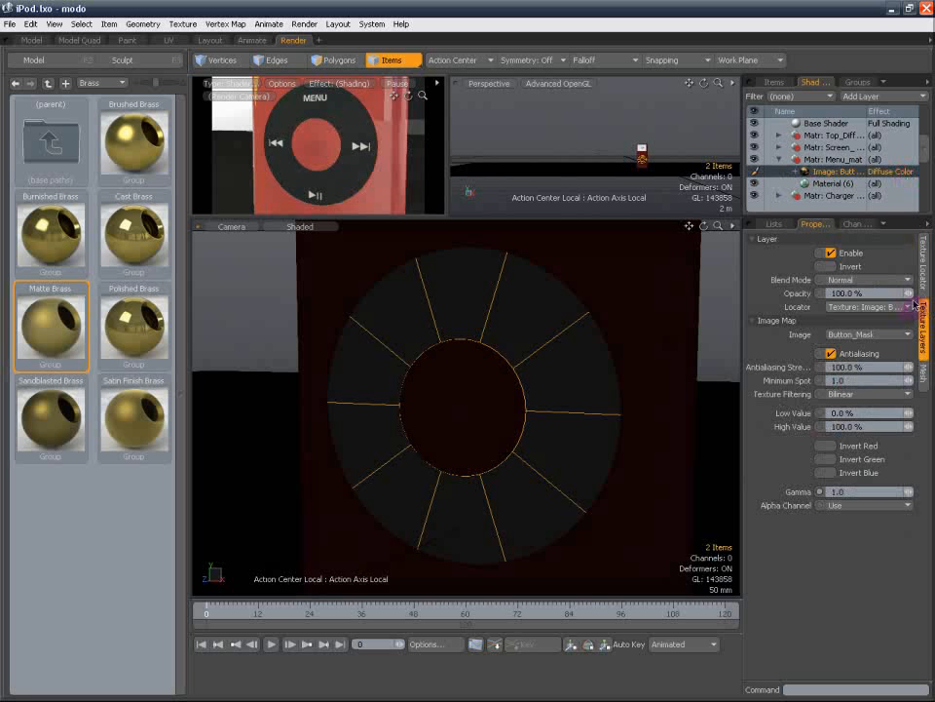
pyautogui.click(904, 173)
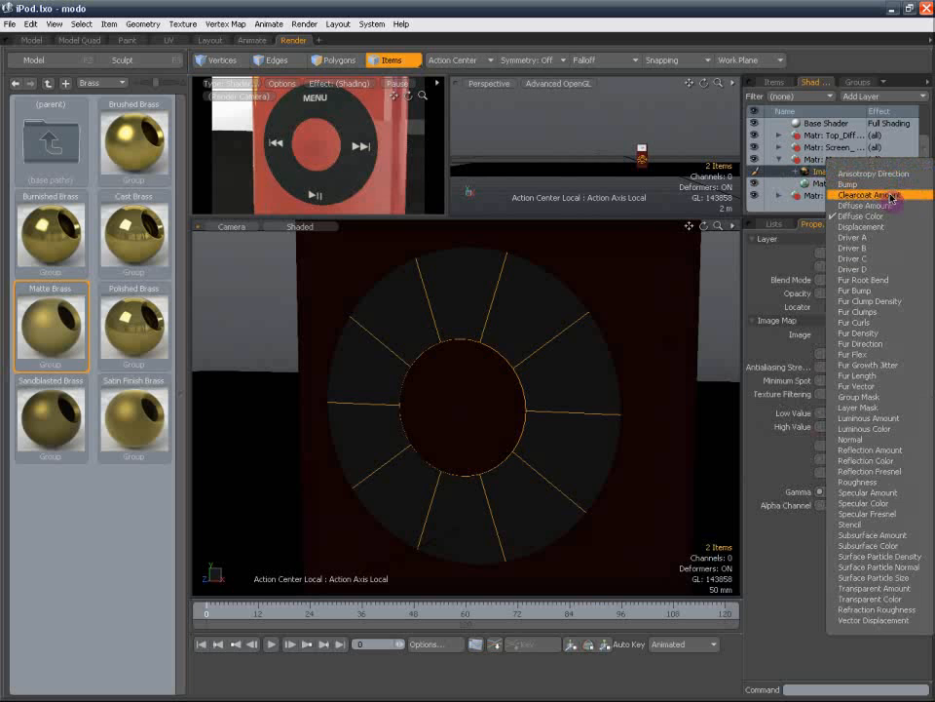
pyautogui.click(885, 204)
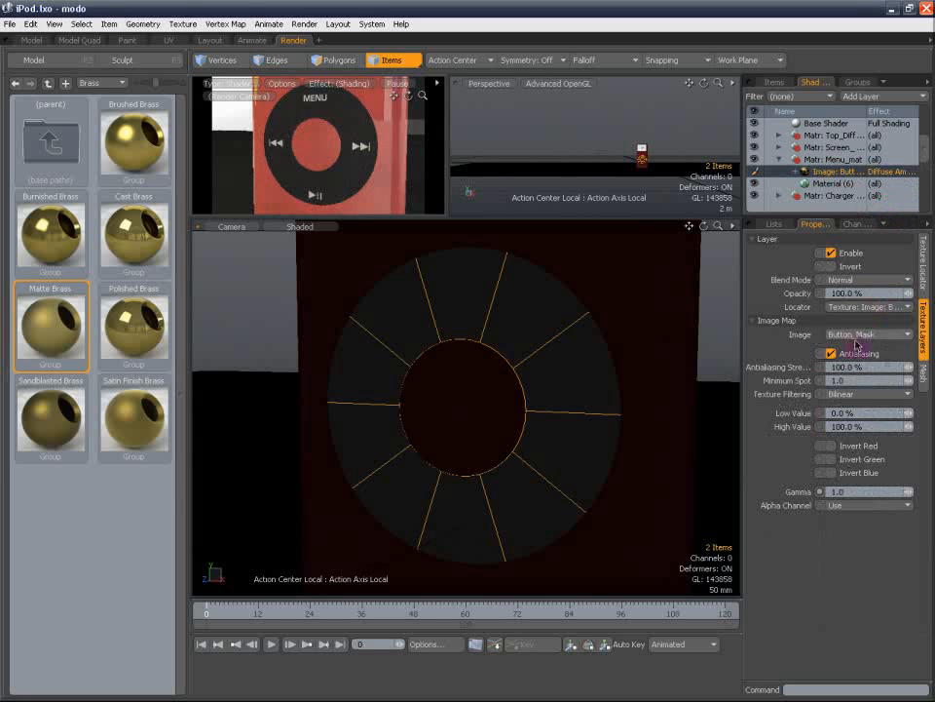
pyautogui.click(831, 265)
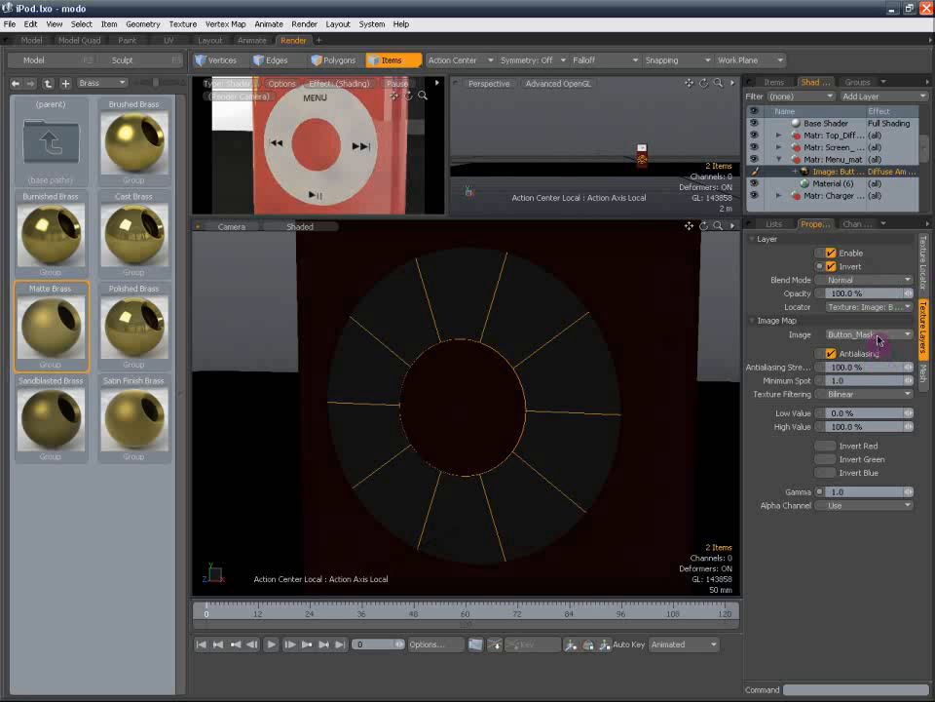
# Lower the Button_Mask image layer's opacity to 55%, comparing intermediate values in the render preview
pyautogui.click(873, 292)
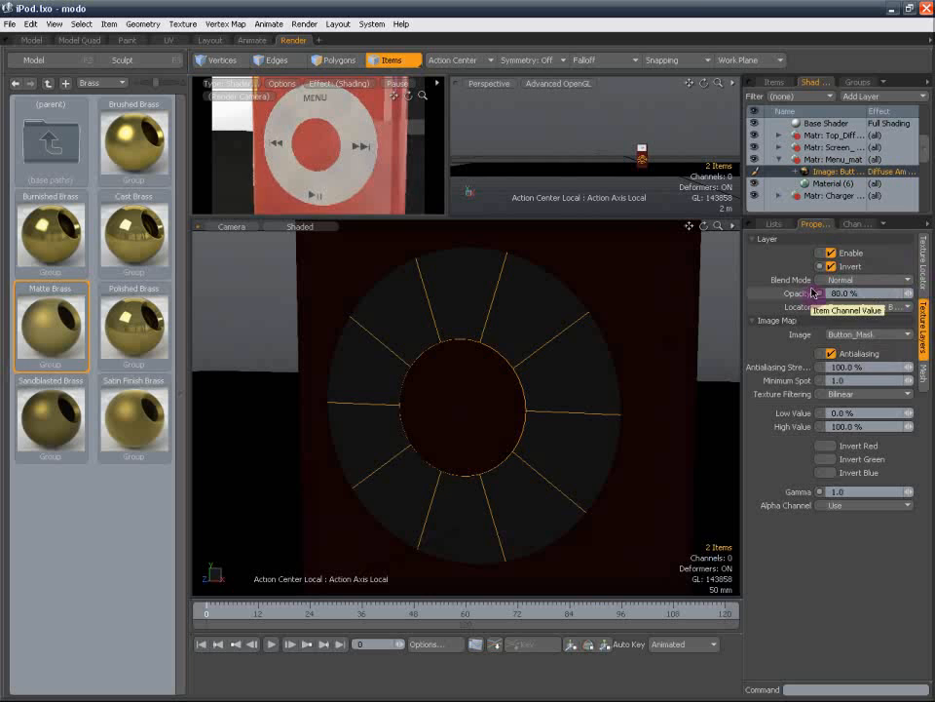
pyautogui.click(858, 292)
pyautogui.moveTo(858, 292); pyautogui.dragTo(832, 296)
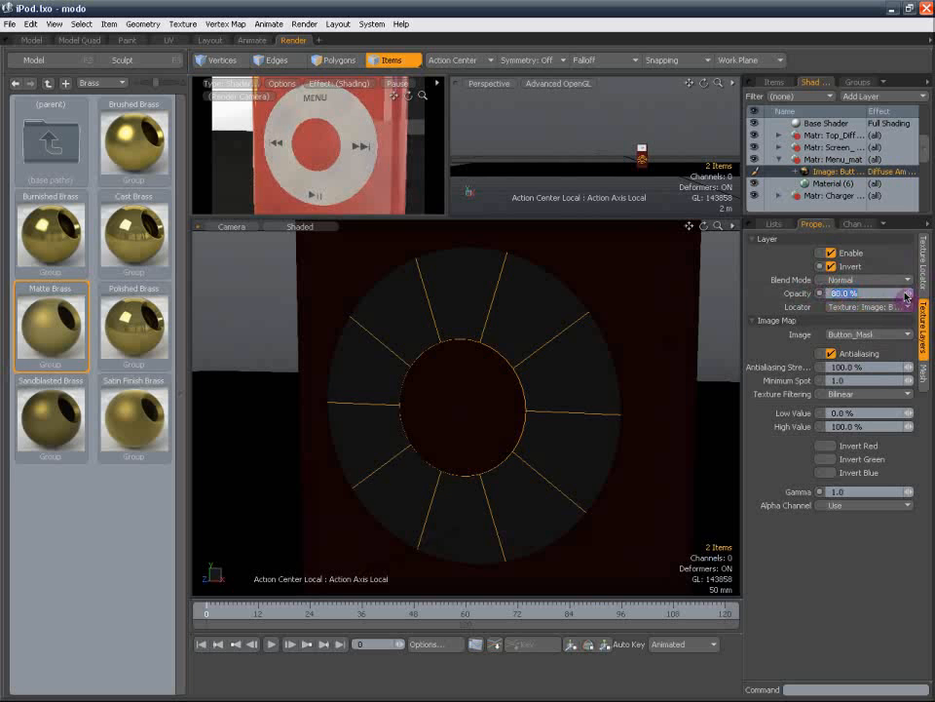
pyautogui.write('75')
pyautogui.press('Return')
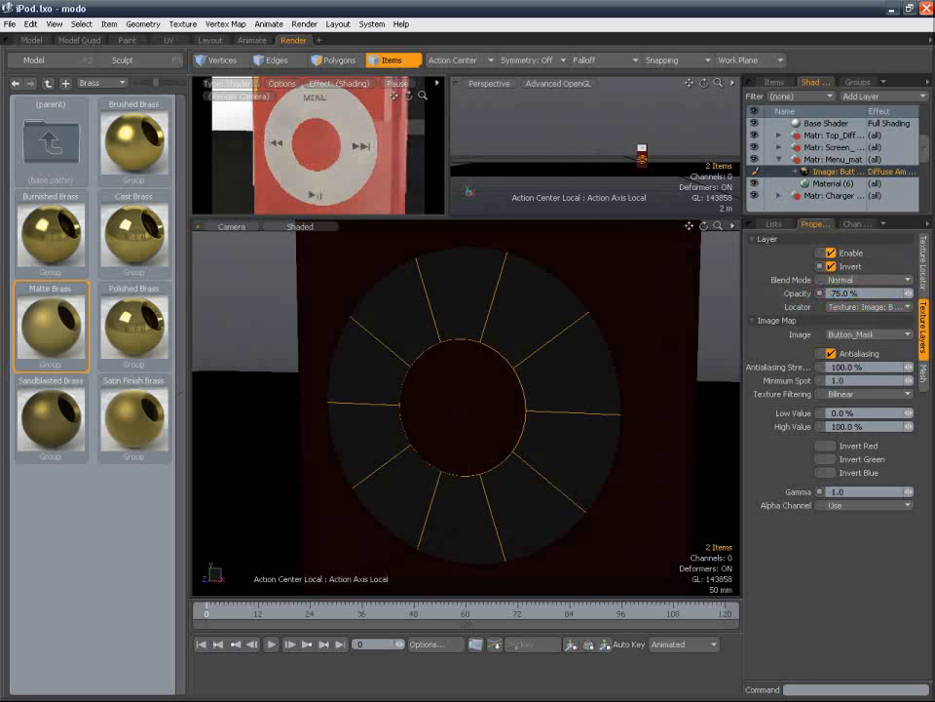
pyautogui.click(863, 294)
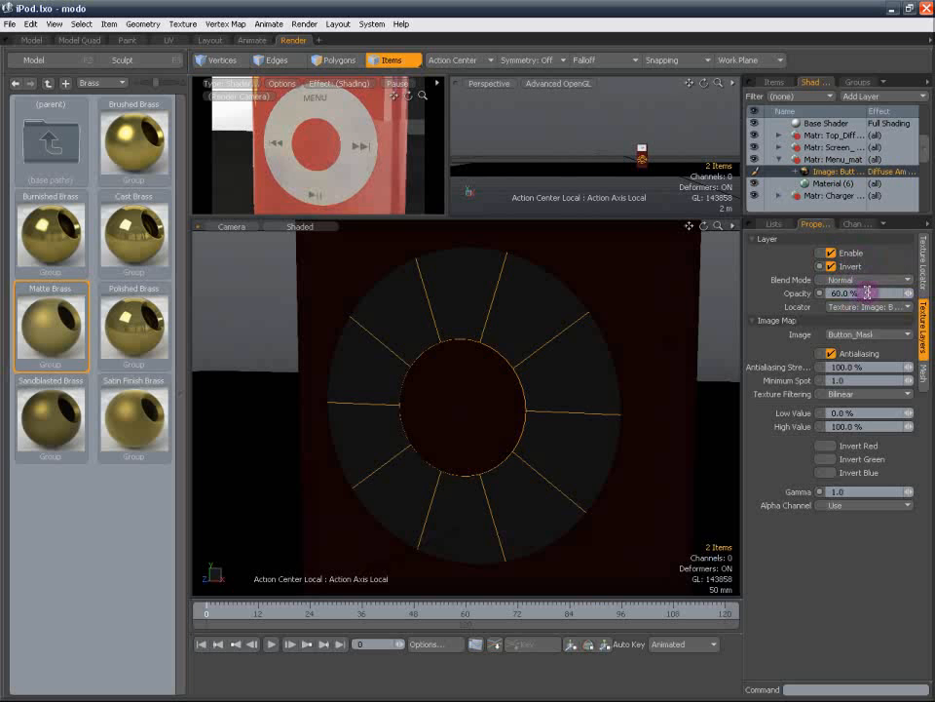
pyautogui.click(867, 292)
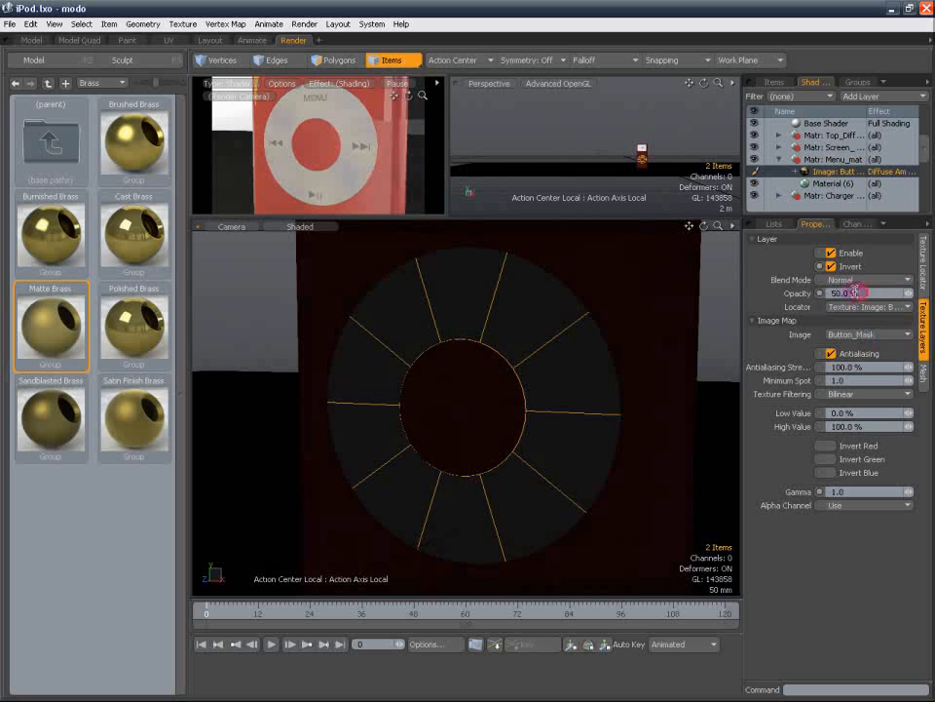
pyautogui.write('55')
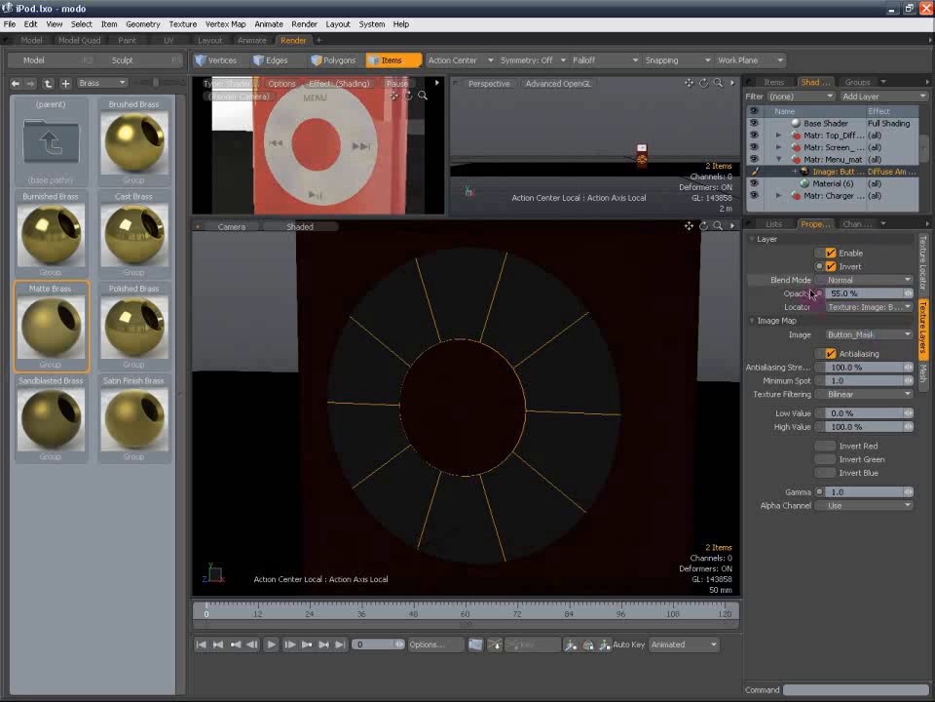
pyautogui.moveTo(806, 291); pyautogui.dragTo(788, 293)
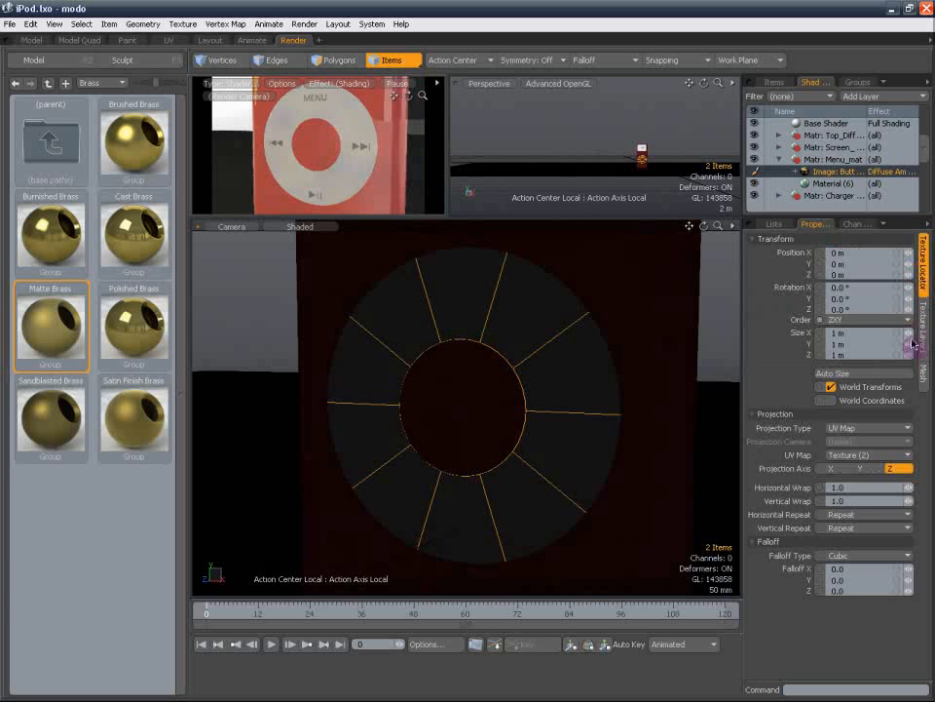
pyautogui.click(923, 370)
pyautogui.click(925, 287)
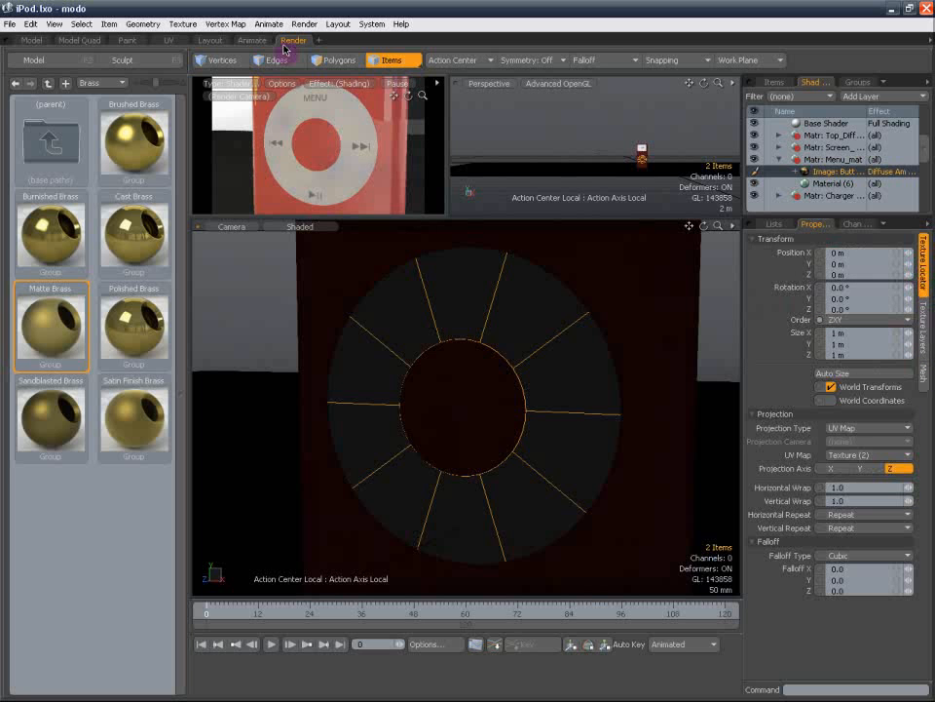
# Switch to polygon selection and pull the main viewport's camera view back to frame the whole iPod
pyautogui.click(343, 63)
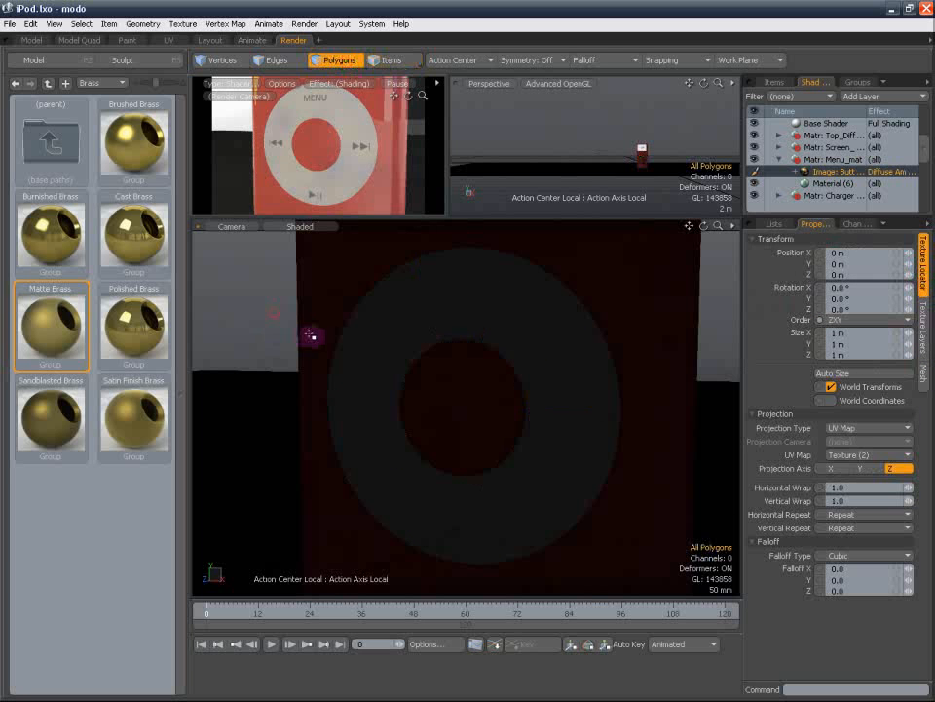
pyautogui.click(241, 227)
pyautogui.click(237, 215)
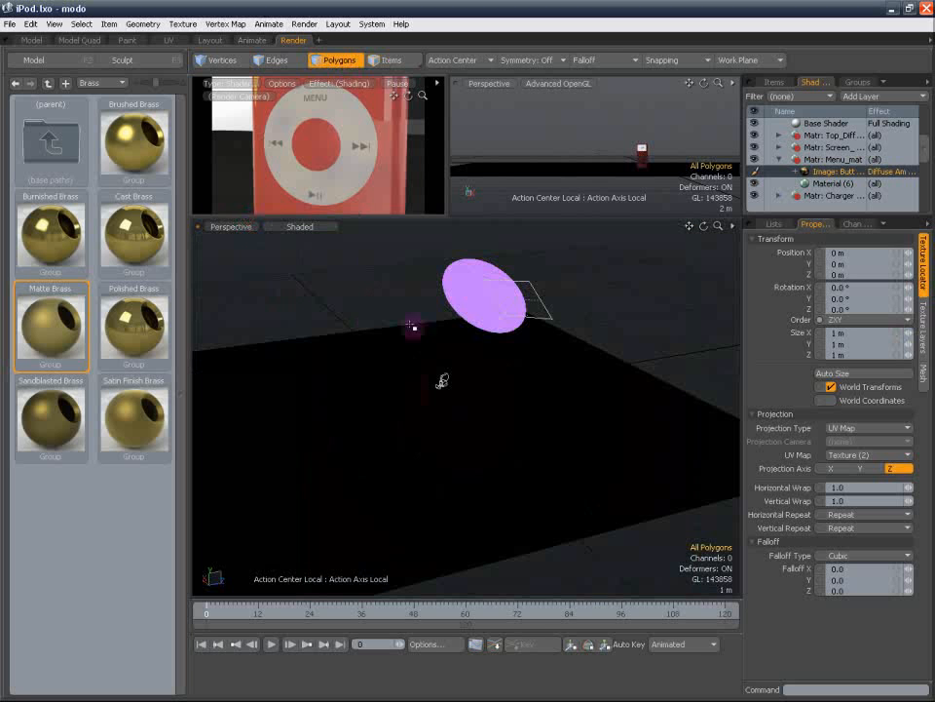
pyautogui.click(240, 232)
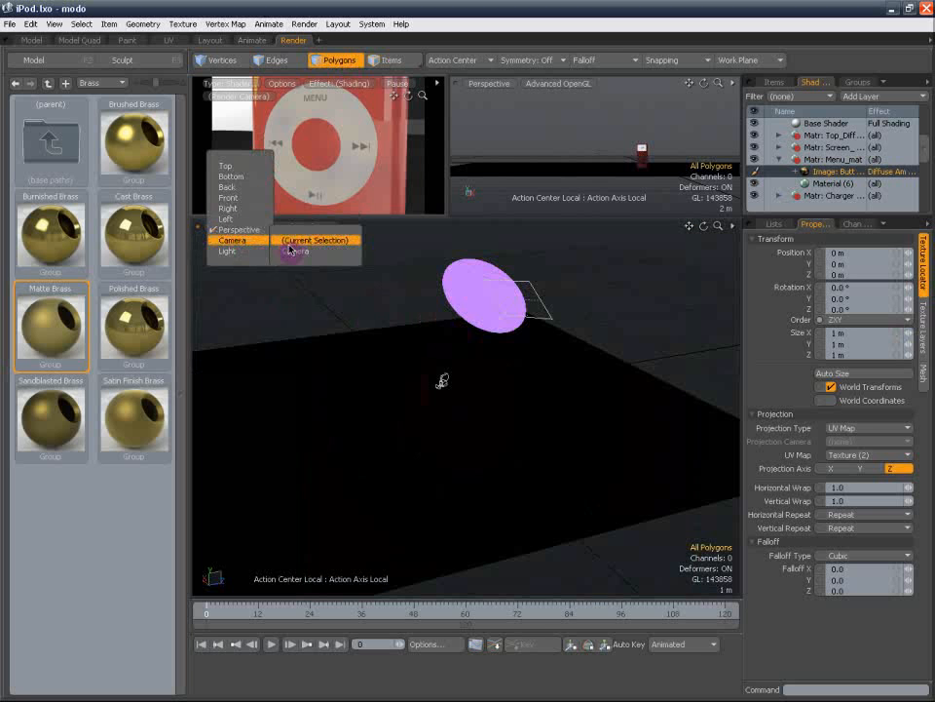
pyautogui.click(295, 242)
pyautogui.scroll(-5, 569, 370)
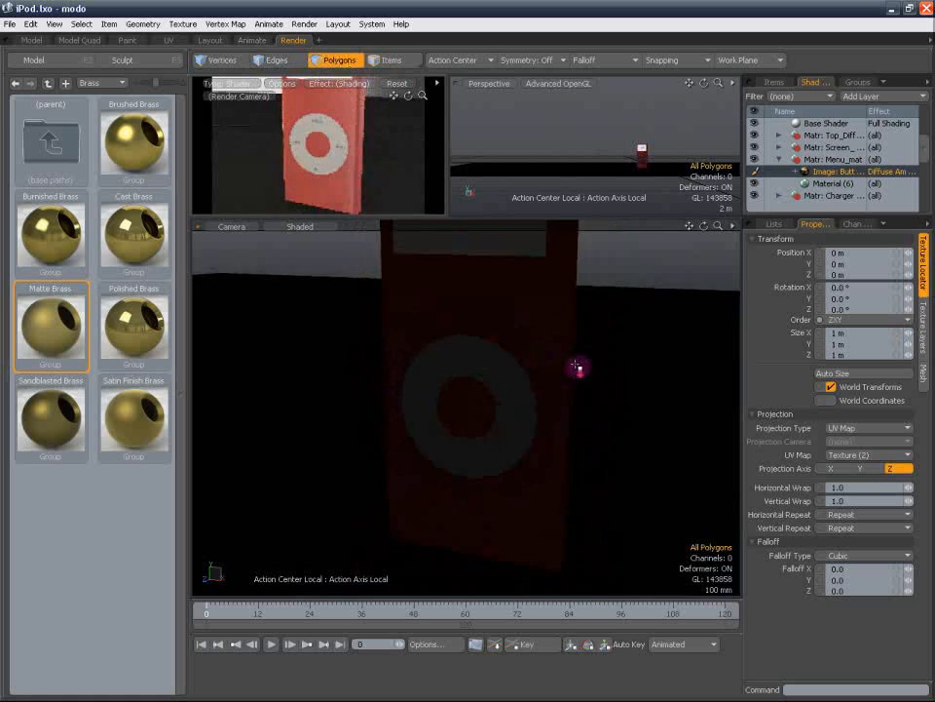
pyautogui.keyDown('alt'); pyautogui.moveTo(569, 370); pyautogui.dragTo(548, 315); pyautogui.keyUp('alt')
pyautogui.scroll(-2, 562, 363)
pyautogui.scroll(2, 546, 352)
# Select the Studio mesh in the Model layout and save the scene
pyautogui.click(32, 41)
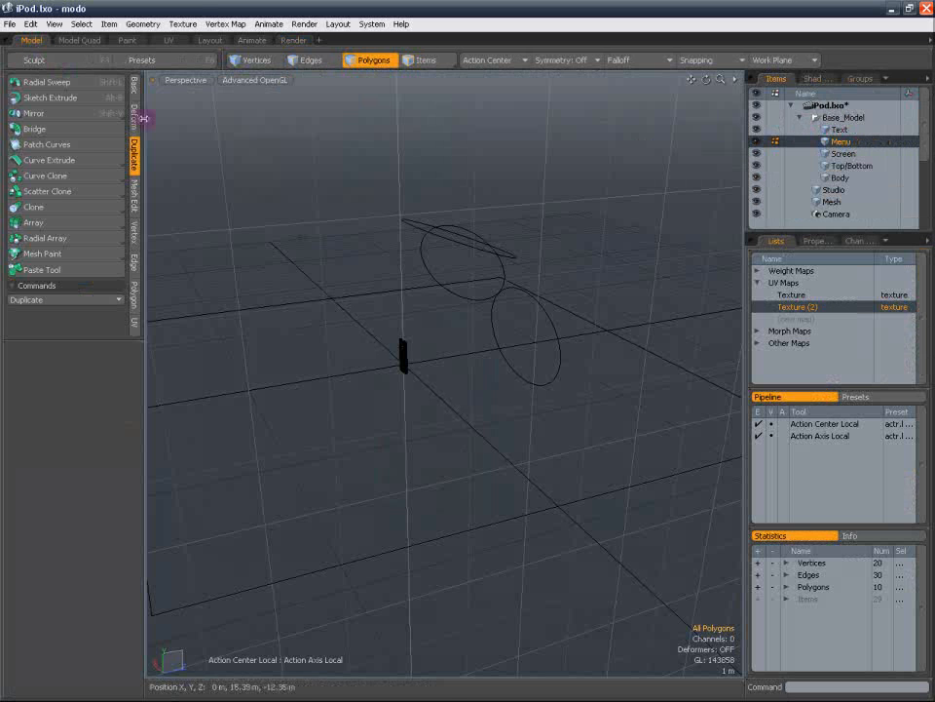
pyautogui.click(175, 82)
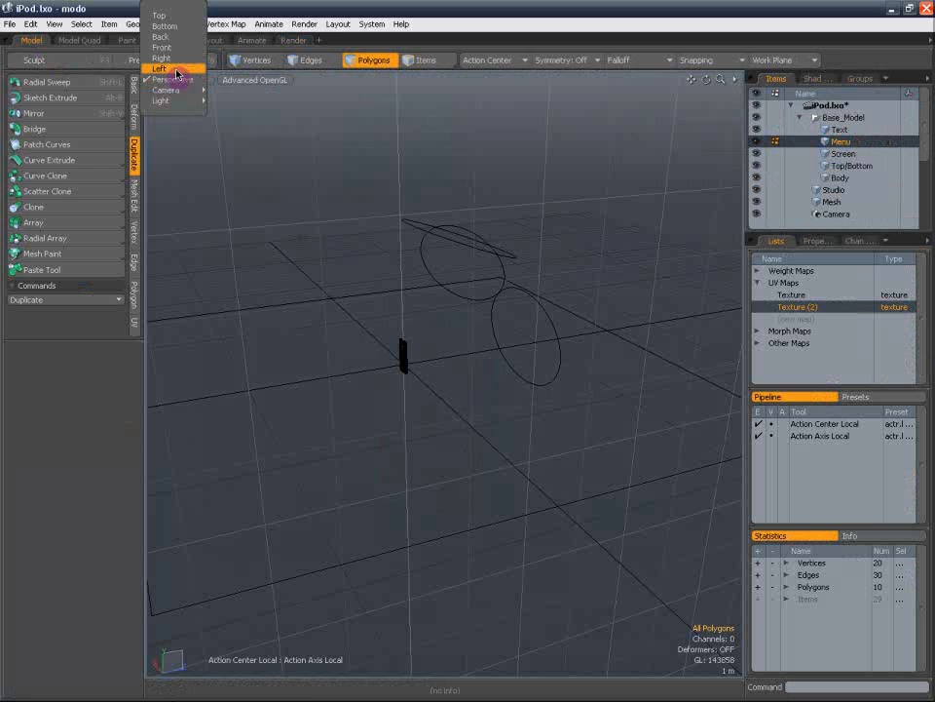
pyautogui.click(827, 187)
pyautogui.click(829, 189)
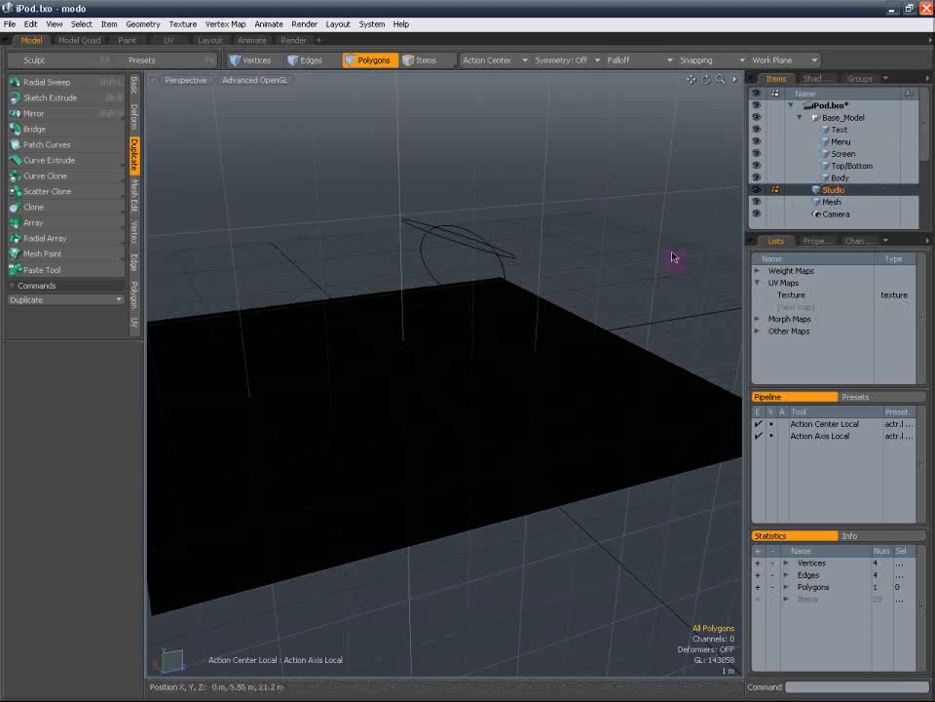
pyautogui.hotkey('ctrl', 's')
pyautogui.click(792, 376)
pyautogui.moveTo(636, 259)
pyautogui.keyDown('alt'); pyautogui.mouseDown()
pyautogui.moveTo(391, 263)
pyautogui.moveTo(524, 224)
pyautogui.moveTo(670, 232)
pyautogui.moveTo(321, 267)
pyautogui.mouseUp(); pyautogui.keyUp('alt')
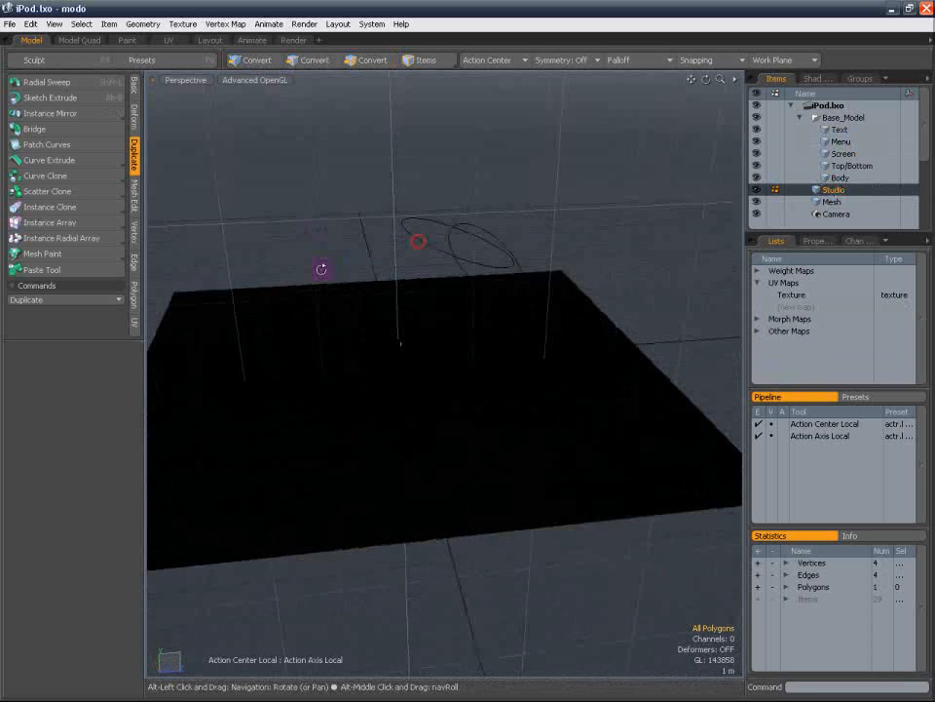
# Set the perspective viewport's shading to Gooch Tone Shading
pyautogui.click(278, 80)
pyautogui.click(273, 154)
pyautogui.keyDown('alt'); pyautogui.keyDown('shift'); pyautogui.moveTo(282, 217); pyautogui.dragTo(443, 223); pyautogui.keyUp('shift'); pyautogui.keyUp('alt')
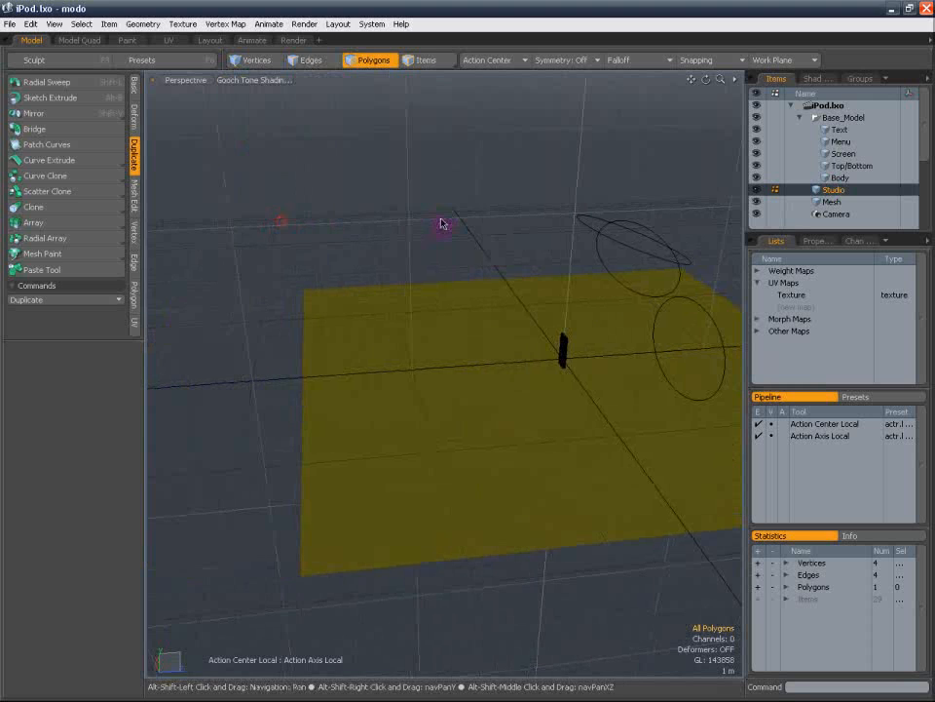
# Select the edge of the Studio floor plane that lies behind the iPod
pyautogui.click(309, 59)
pyautogui.click(303, 341)
pyautogui.keyDown('ctrl'); pyautogui.keyDown('alt'); pyautogui.moveTo(378, 306); pyautogui.dragTo(362, 341); pyautogui.keyUp('alt'); pyautogui.keyUp('ctrl')
pyautogui.press('z')
pyautogui.click(362, 341)
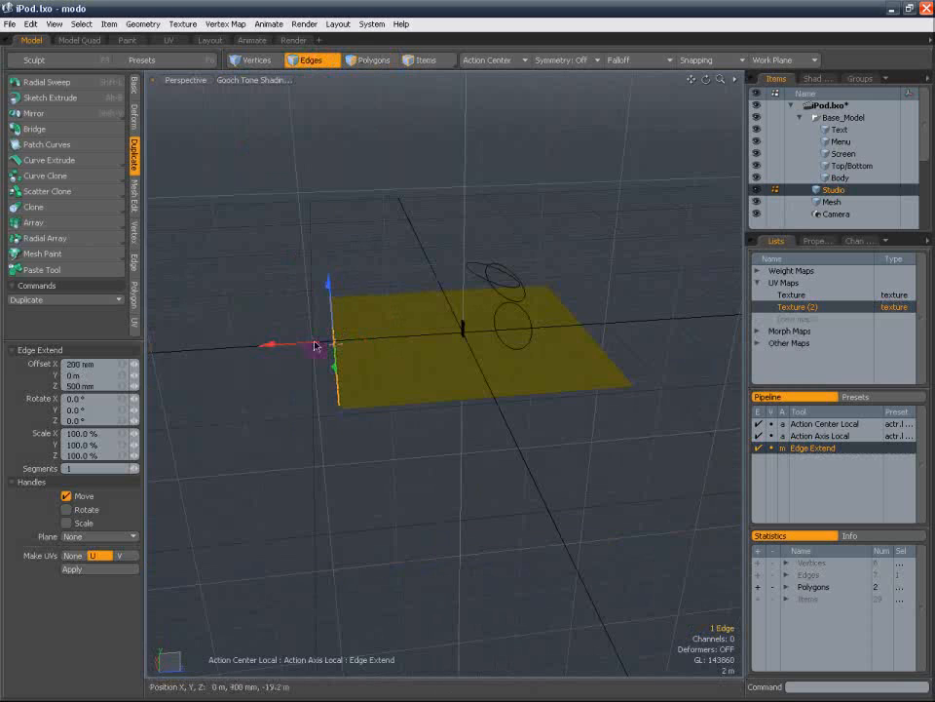
pyautogui.hotkey('ctrl', 'z')
pyautogui.hotkey('ctrl', 'z')
# Extend the floor's rear edge outward and upward with Edge Extend to form a sloping panel
pyautogui.press('z')
pyautogui.click(315, 350)
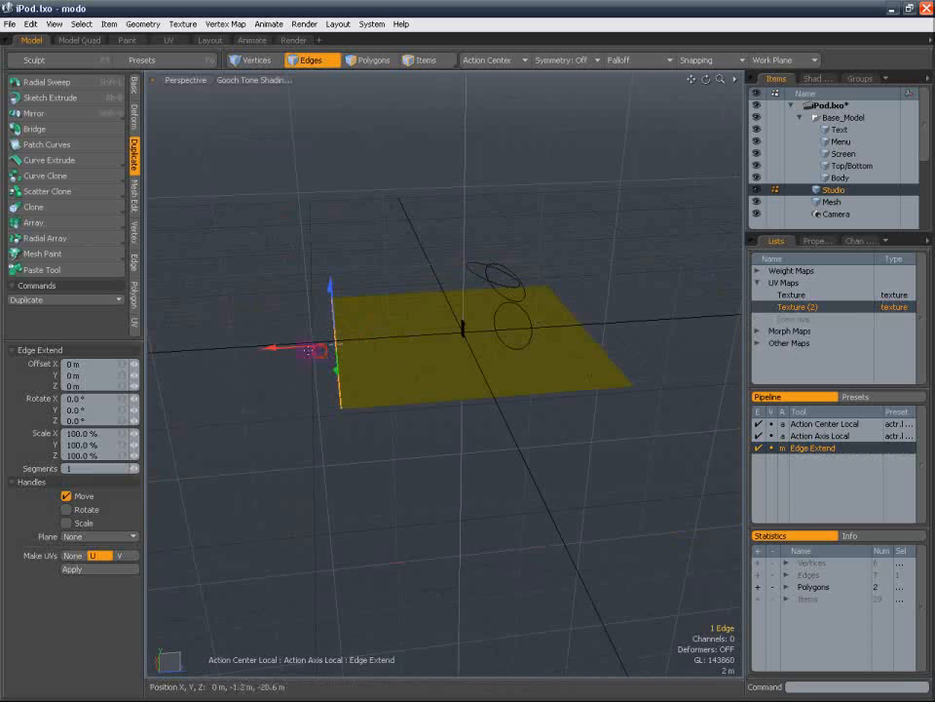
pyautogui.moveTo(312, 349); pyautogui.dragTo(211, 355)
pyautogui.keyDown('alt'); pyautogui.keyDown('shift'); pyautogui.moveTo(334, 344); pyautogui.dragTo(404, 257); pyautogui.keyUp('shift'); pyautogui.keyUp('alt')
pyautogui.keyDown('alt'); pyautogui.moveTo(417, 334); pyautogui.dragTo(558, 280); pyautogui.keyUp('alt')
pyautogui.press('q')
# Extend the slope's upper edge by about 14.4 m in X and 10 m in Z into a back wall, and set the action center to none
pyautogui.press('z')
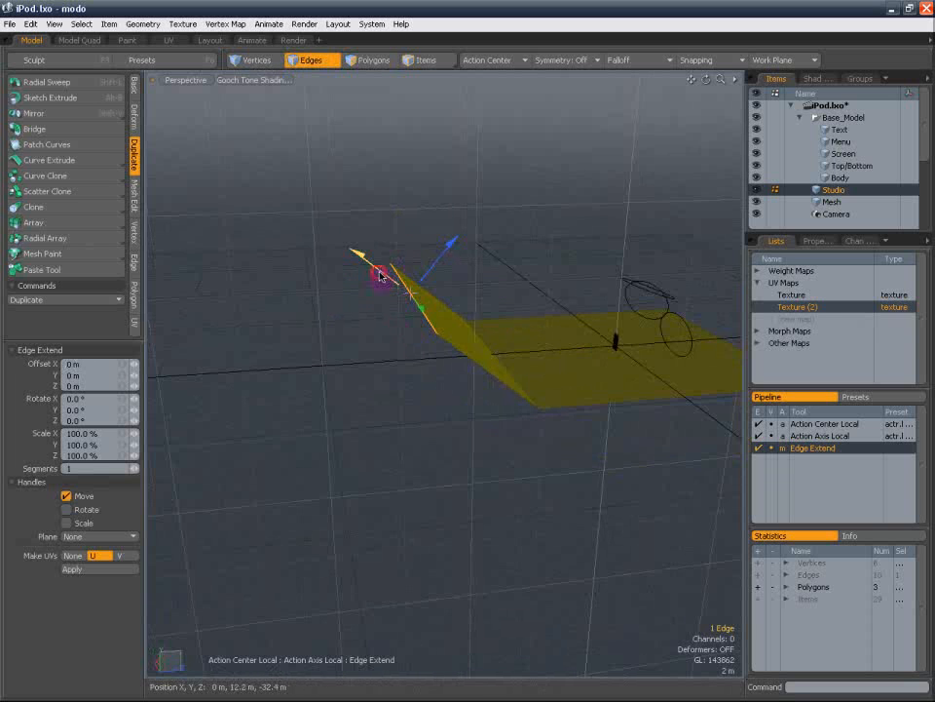
pyautogui.moveTo(380, 275); pyautogui.dragTo(345, 187)
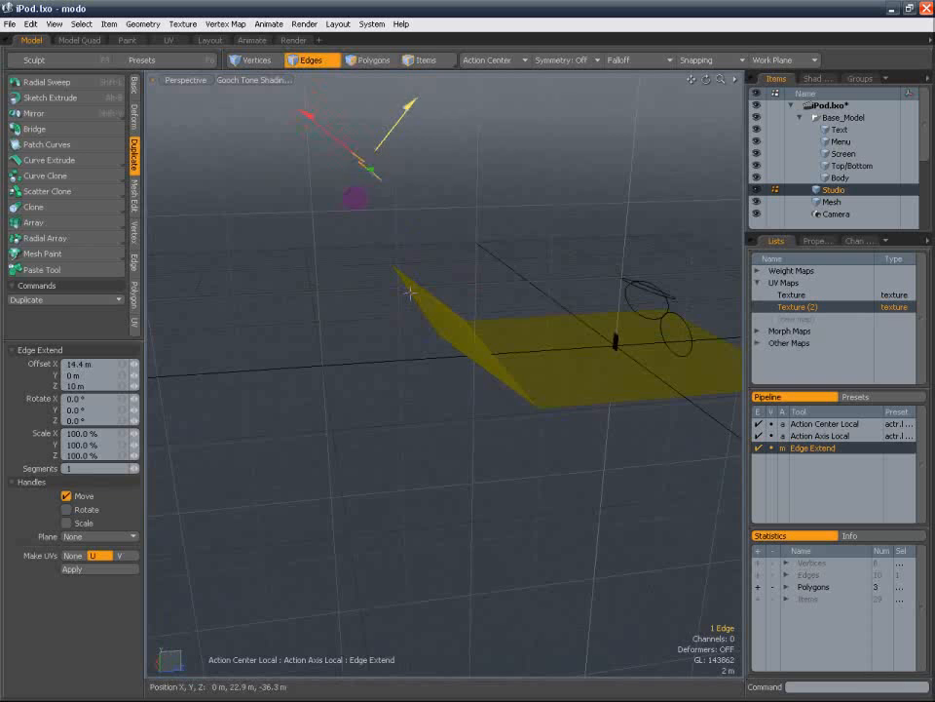
pyautogui.press('w')
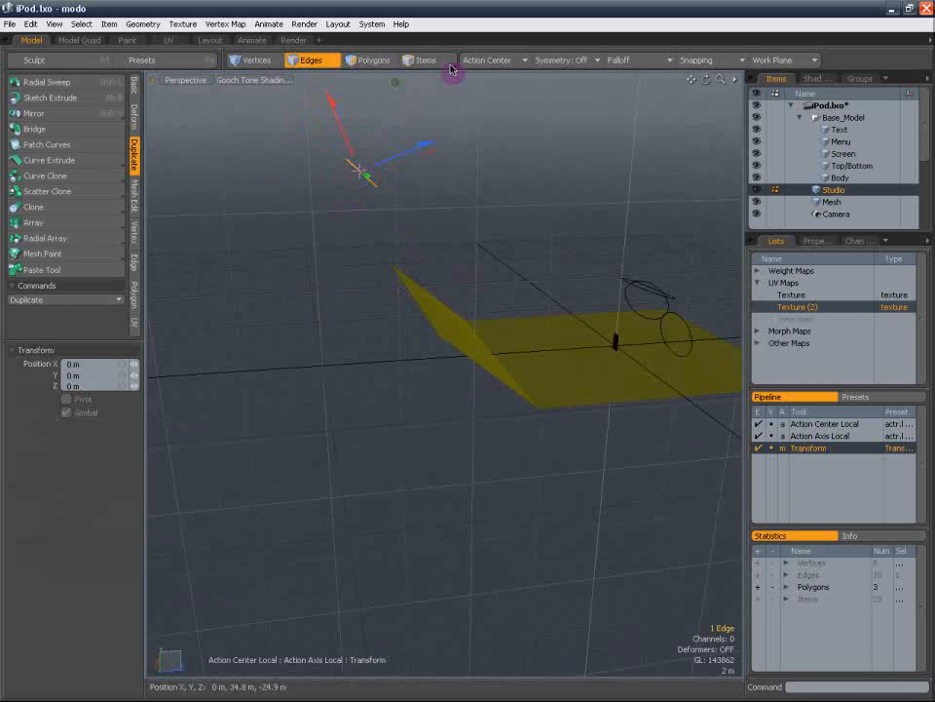
pyautogui.click(500, 69)
pyautogui.click(500, 69)
pyautogui.click(394, 171)
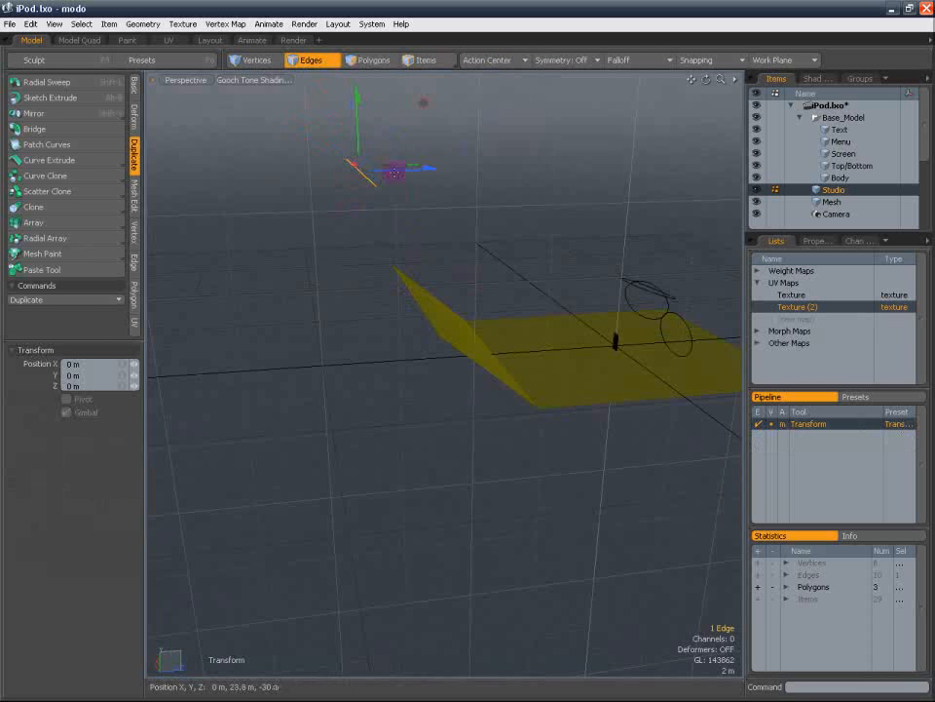
pyautogui.press('q')
pyautogui.moveTo(409, 179); pyautogui.dragTo(388, 276)
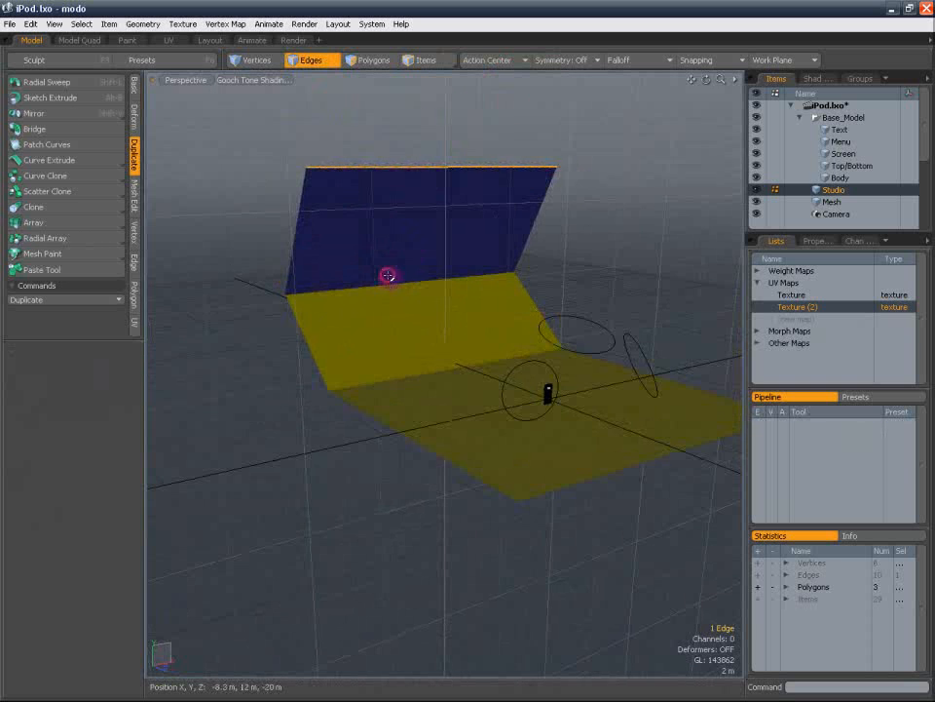
# Bevel the backdrop's fold edges with a 4 m inset and a raised round level for a smooth curve
pyautogui.keyDown('alt'); pyautogui.moveTo(440, 345); pyautogui.dragTo(508, 369); pyautogui.keyUp('alt')
pyautogui.press('b')
pyautogui.moveTo(136, 421); pyautogui.dragTo(138, 420)
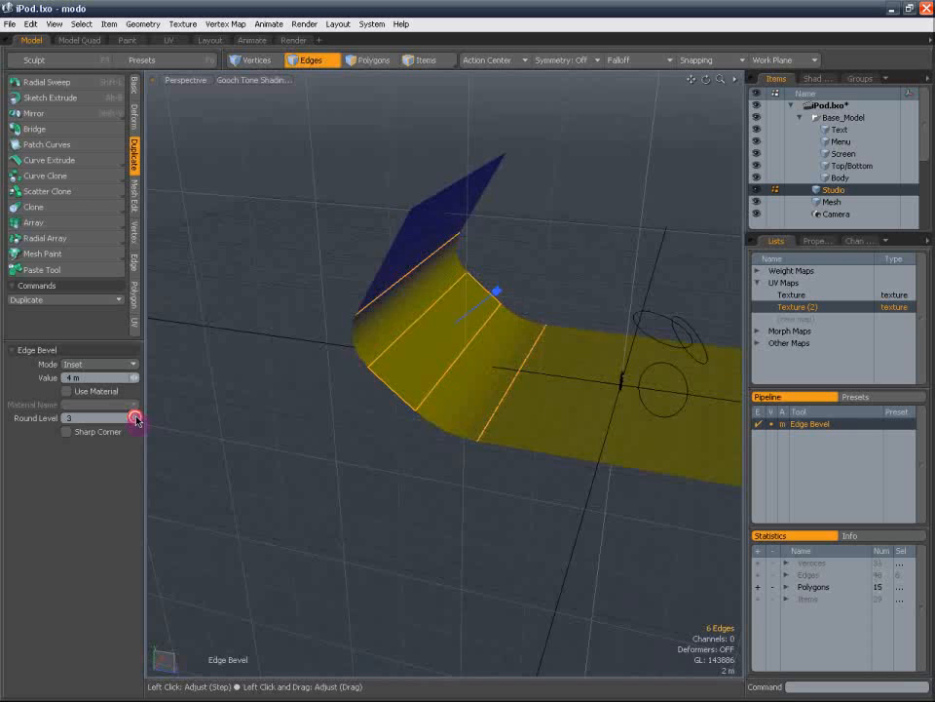
pyautogui.press('q')
pyautogui.click(538, 295)
pyautogui.keyDown('alt'); pyautogui.moveTo(539, 295); pyautogui.dragTo(278, 267); pyautogui.keyUp('alt')
# Return to the Render layout, select the Body mesh and reframe the camera on the iPod against the new backdrop
pyautogui.click(296, 42)
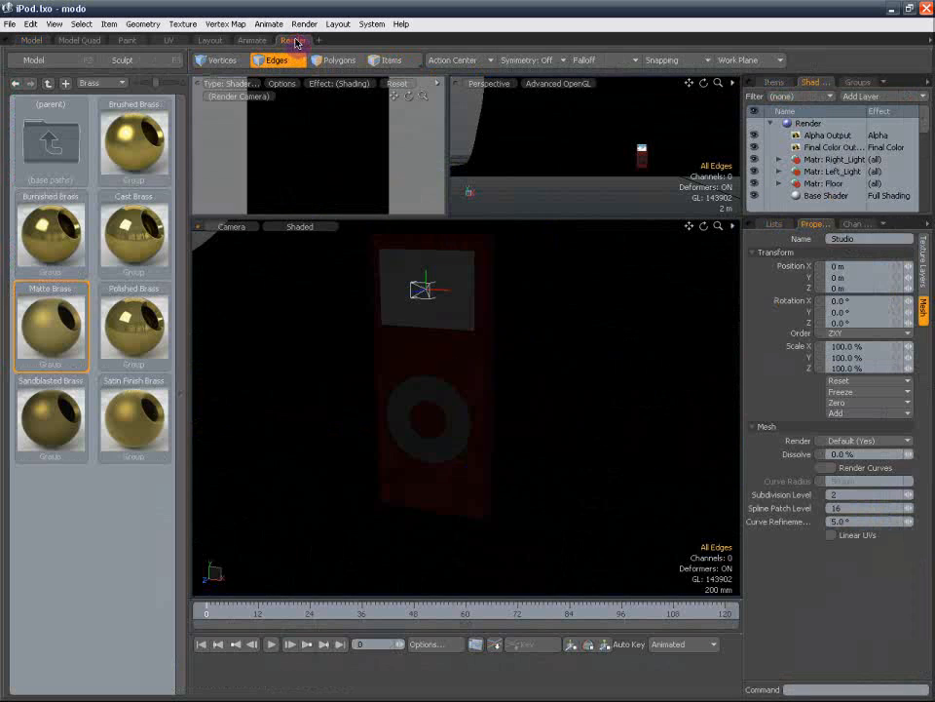
pyautogui.keyDown('alt'); pyautogui.moveTo(504, 330); pyautogui.dragTo(443, 327); pyautogui.keyUp('alt')
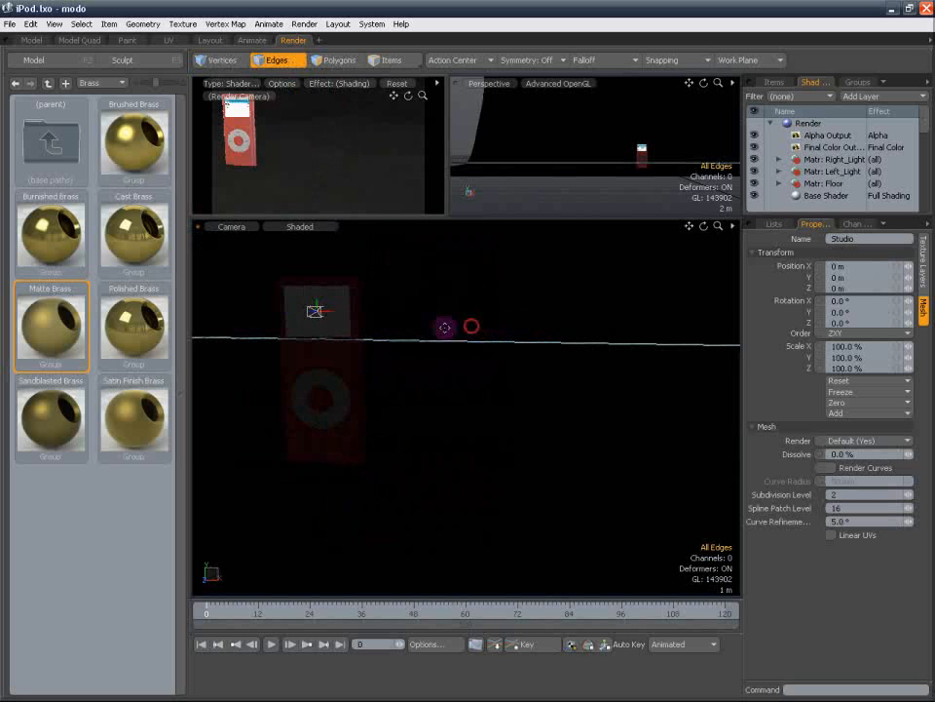
pyautogui.click(773, 82)
pyautogui.click(836, 132)
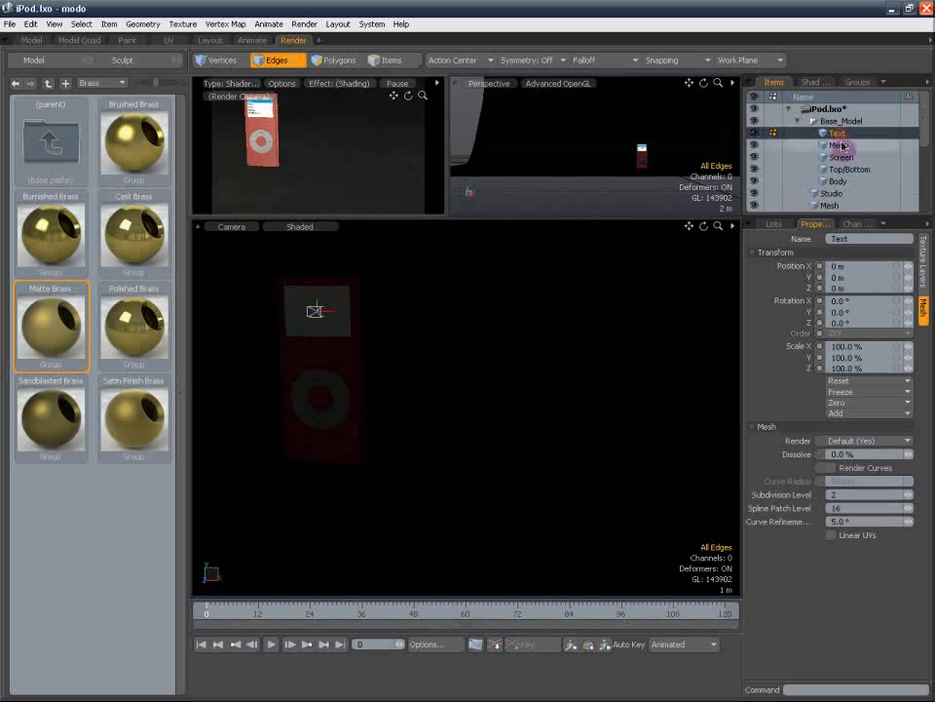
pyautogui.click(841, 182)
pyautogui.press('a')
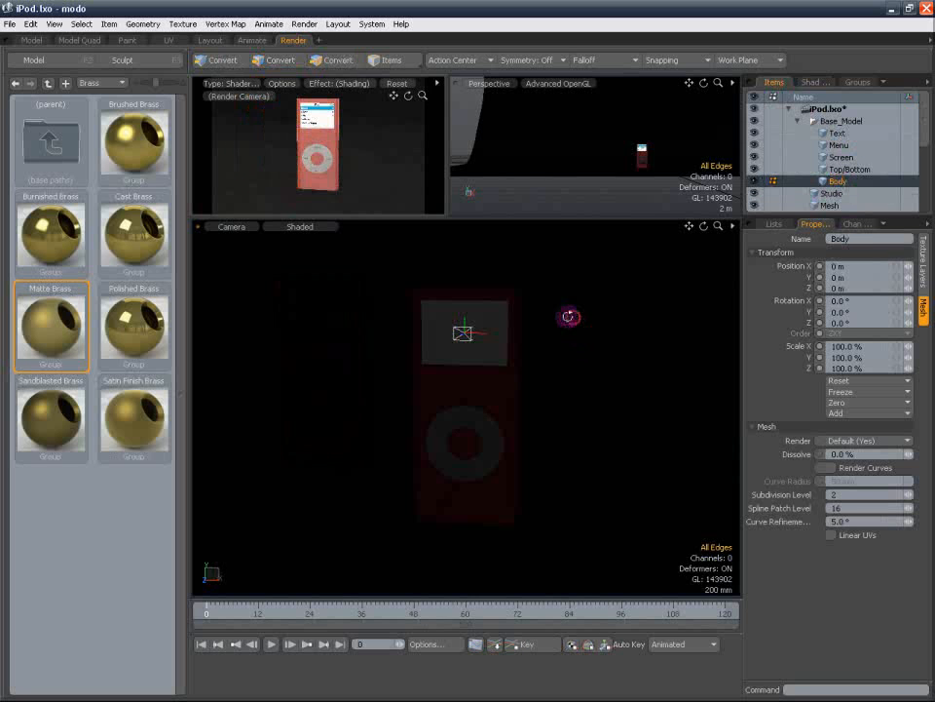
pyautogui.keyDown('alt'); pyautogui.moveTo(586, 319); pyautogui.dragTo(495, 313); pyautogui.keyUp('alt')
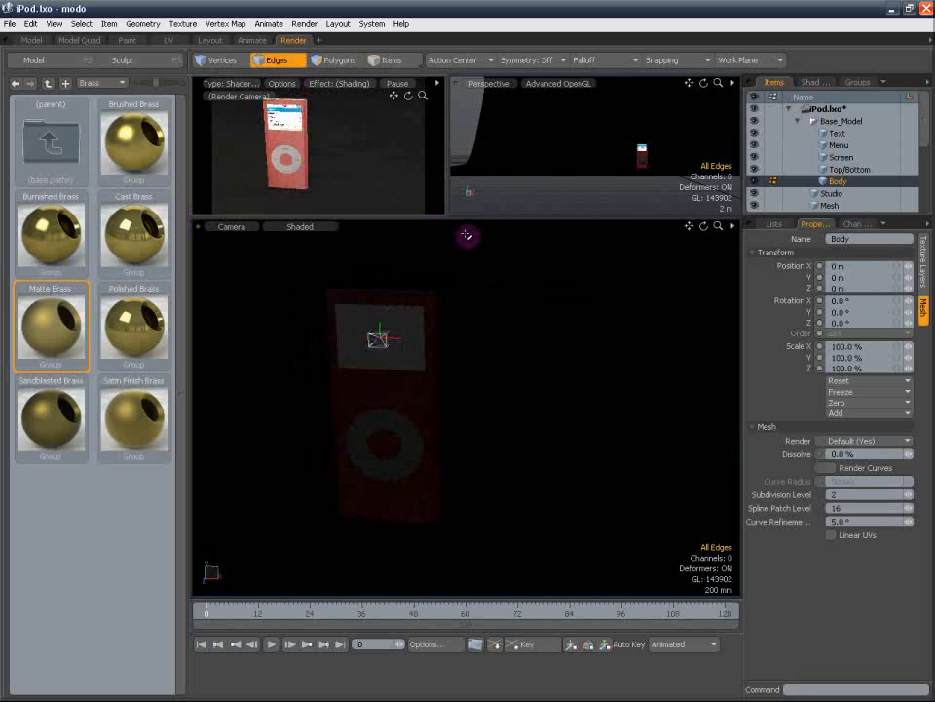
# Return to the Model layout, select the meshes from Text through Body and fit them in the view
pyautogui.click(39, 42)
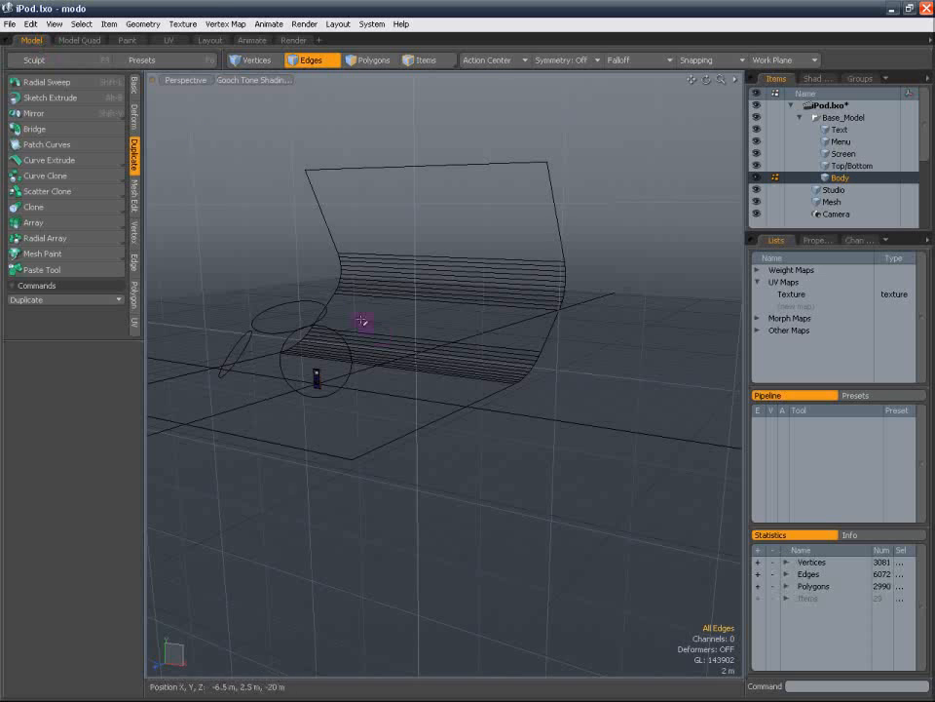
pyautogui.click(192, 81)
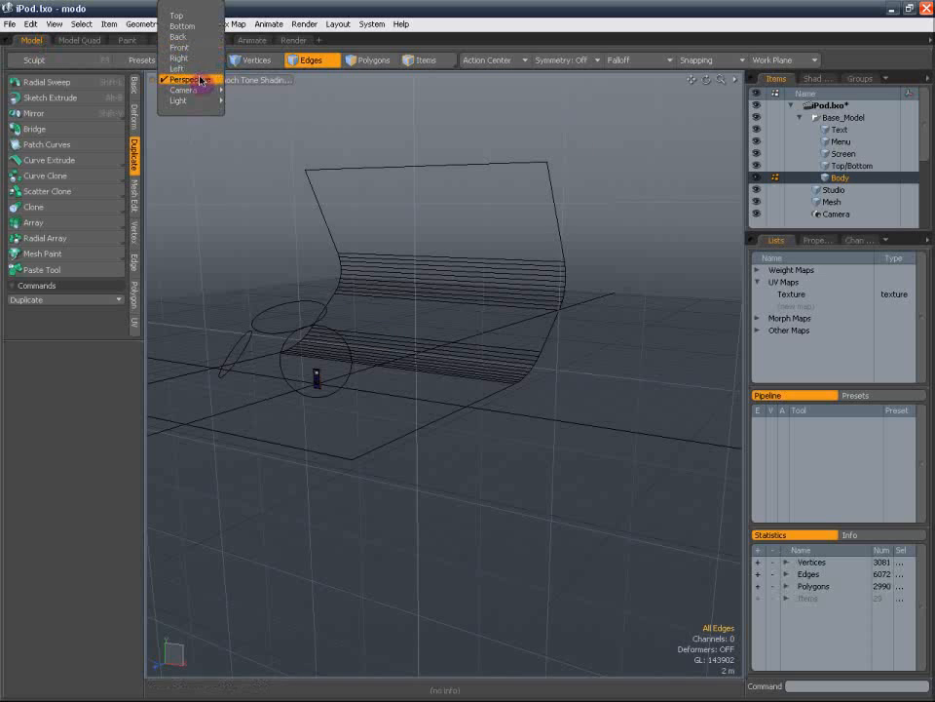
pyautogui.click(849, 132)
pyautogui.click(855, 133)
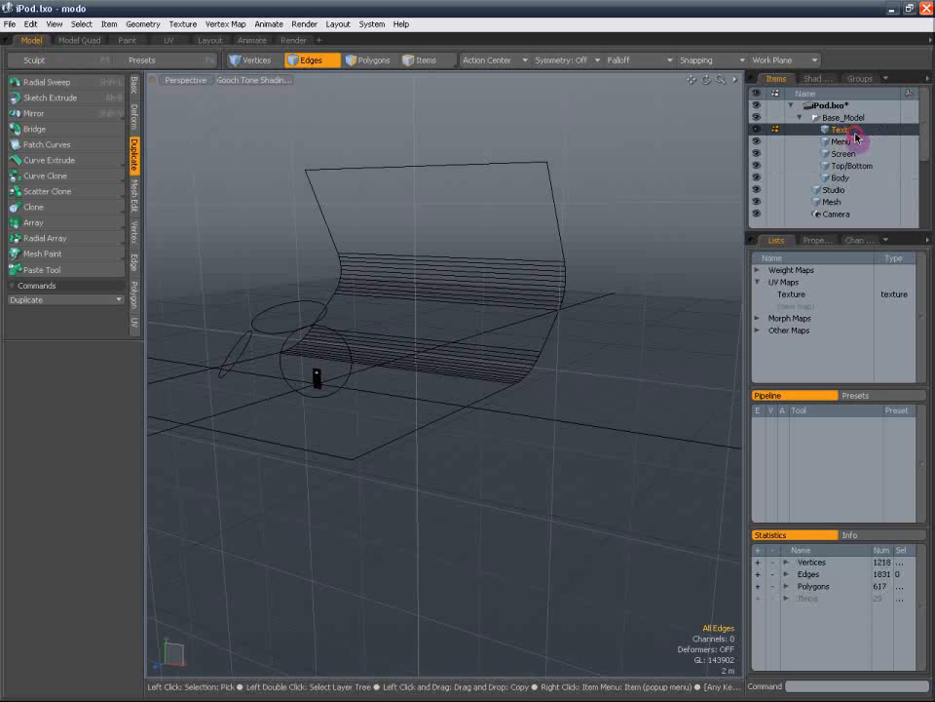
pyautogui.keyDown('shift'); pyautogui.click(845, 177); pyautogui.keyUp('shift')
pyautogui.hotkey('shift', 'a')
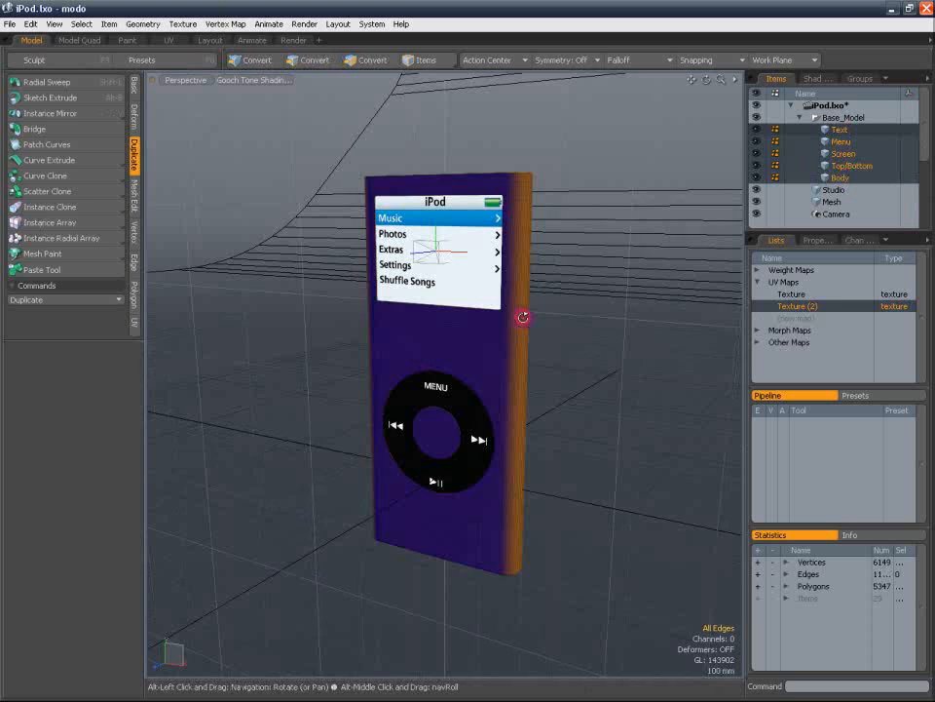
# Change the perspective viewport's display style to Shaded, leaving open space beside the iPod
pyautogui.keyDown('alt'); pyautogui.moveTo(524, 318); pyautogui.dragTo(550, 354); pyautogui.keyUp('alt')
pyautogui.scroll(-2, 550, 350)
pyautogui.click(274, 83)
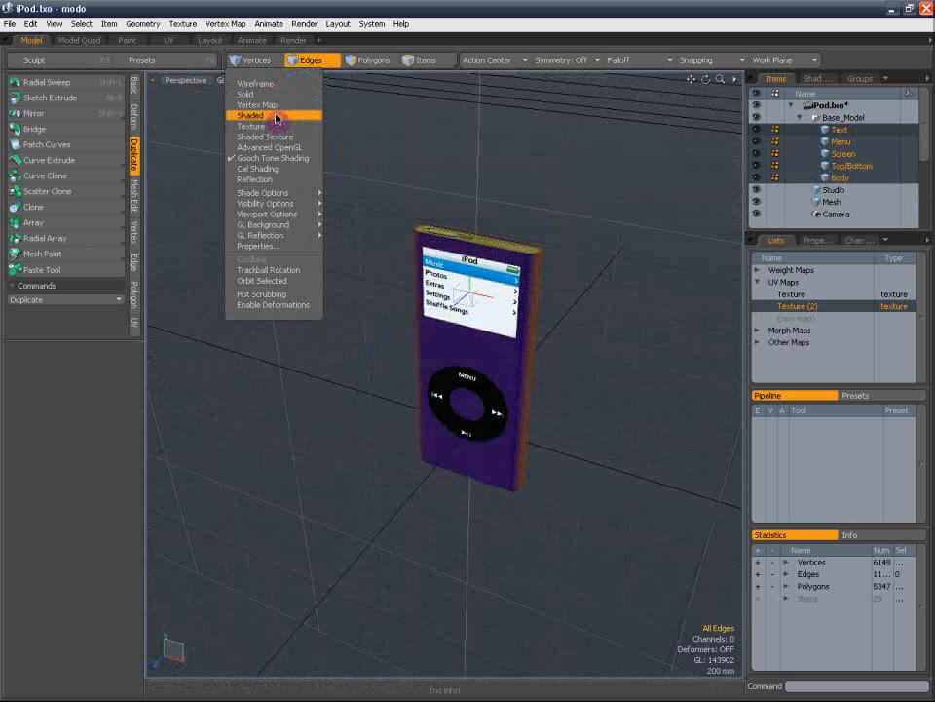
pyautogui.click(276, 116)
pyautogui.scroll(-3, 382, 272)
pyautogui.moveTo(454, 265)
pyautogui.keyDown('alt'); pyautogui.keyDown('shift'); pyautogui.mouseDown()
pyautogui.moveTo(365, 269)
pyautogui.moveTo(409, 327)
pyautogui.moveTo(418, 281)
pyautogui.moveTo(409, 310)
pyautogui.mouseUp(); pyautogui.keyUp('shift'); pyautogui.keyUp('alt')
pyautogui.scroll(-3, 435, 312)
pyautogui.scroll(5, 409, 310)
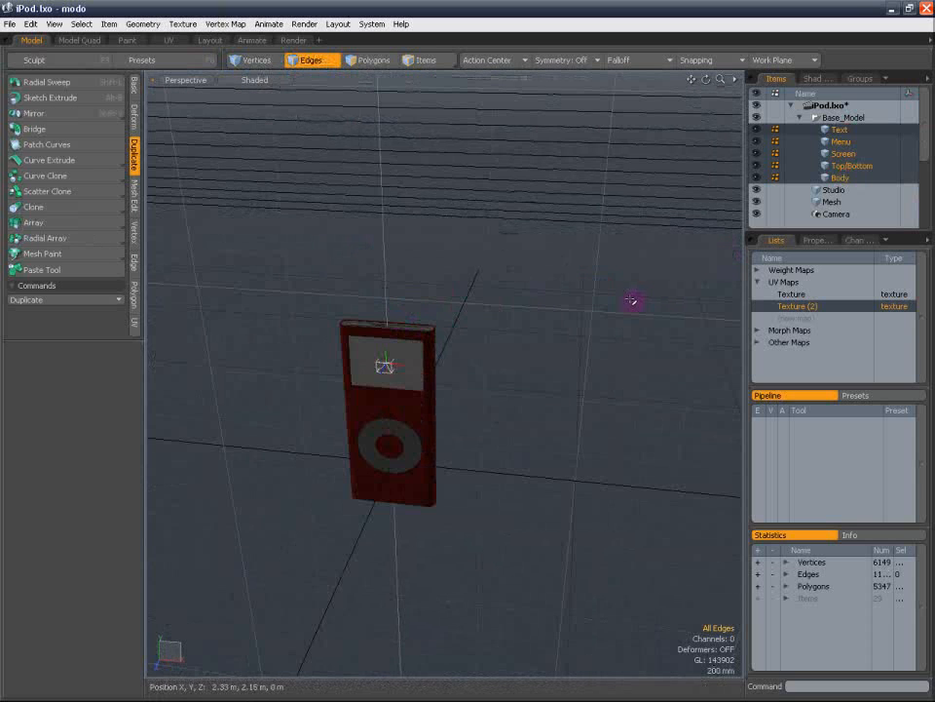
# Clone the iPod's selected meshes into 2 copies with an X offset of about 1.06 m
pyautogui.press('2')
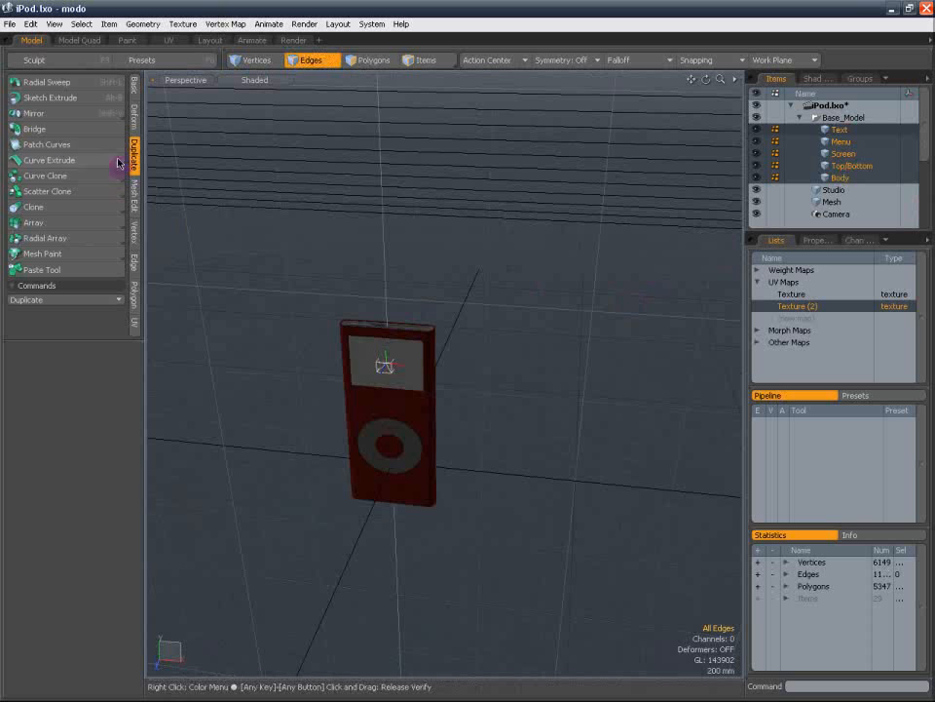
pyautogui.click(47, 207)
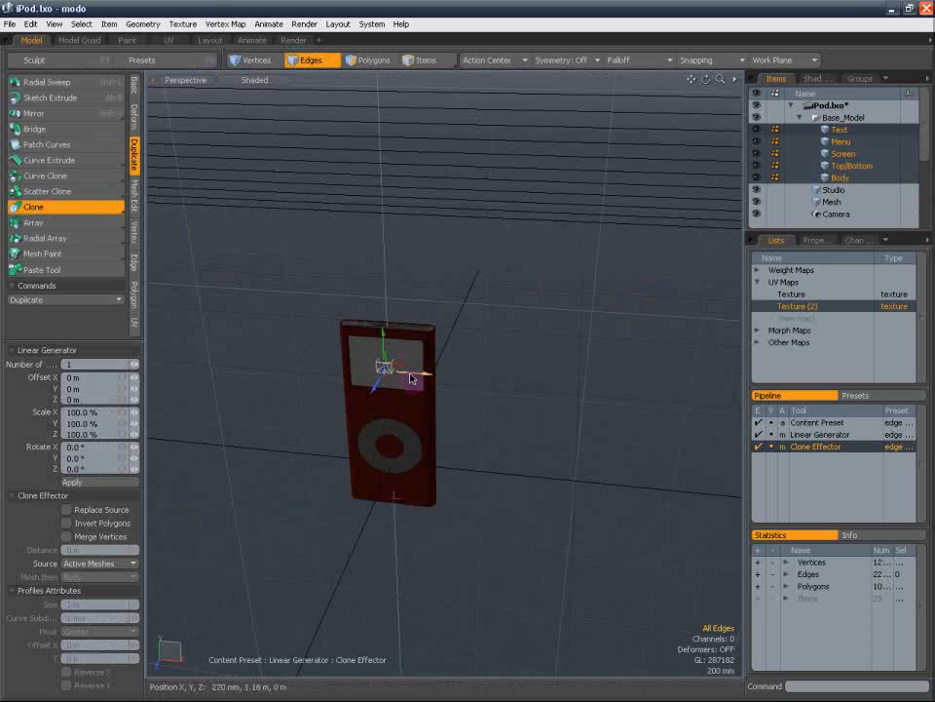
pyautogui.moveTo(411, 378); pyautogui.dragTo(513, 383)
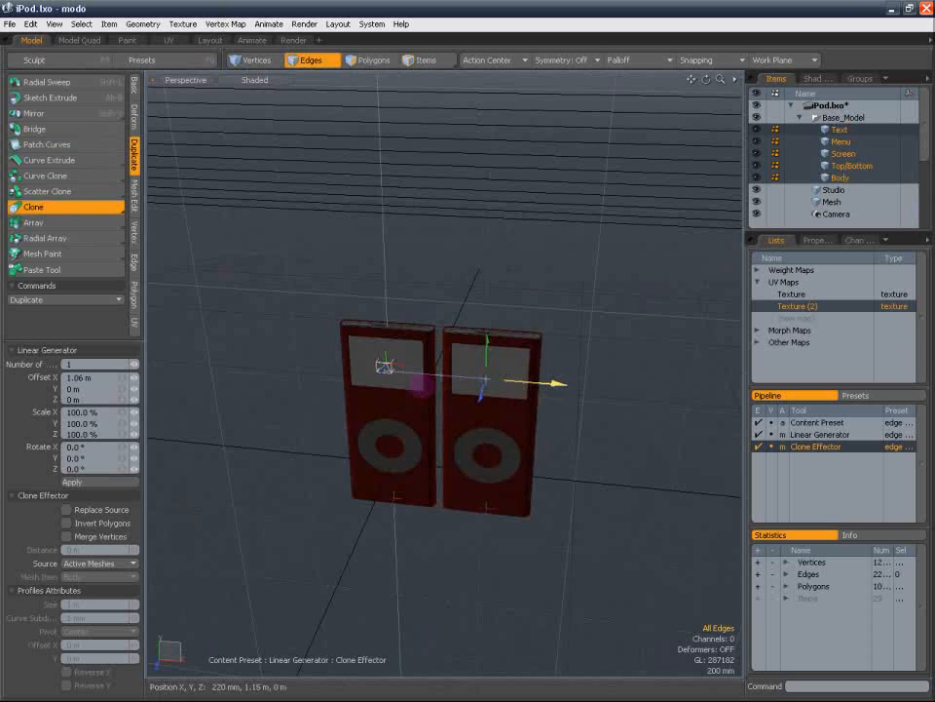
pyautogui.click(137, 365)
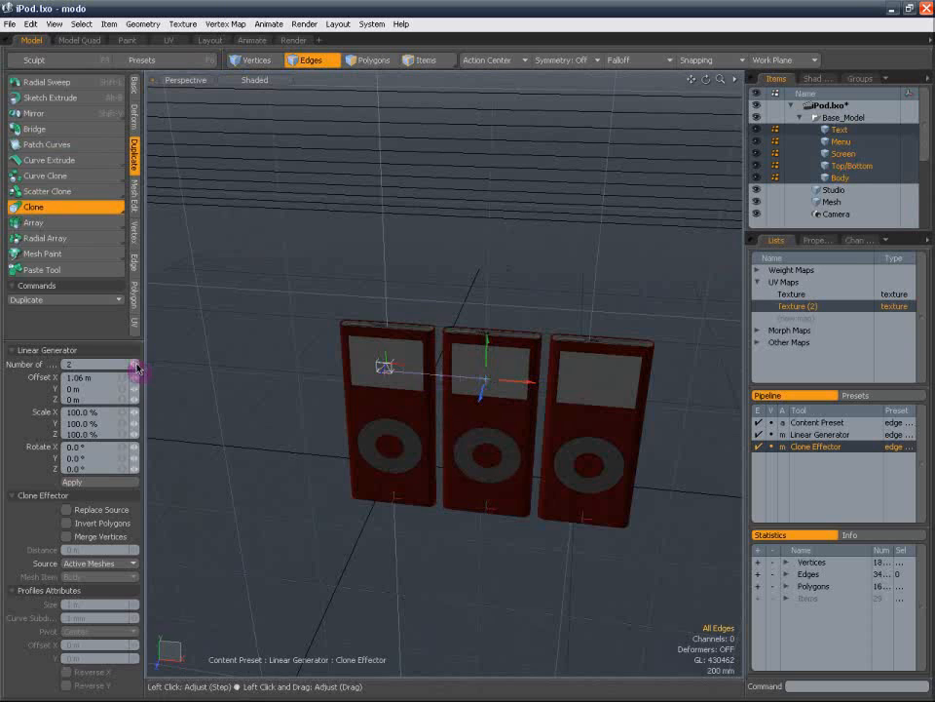
# Switch to polygon selection and wireframe display, and try to lasso the middle iPod in perspective
pyautogui.click(351, 63)
pyautogui.moveTo(384, 146)
pyautogui.keyDown('alt'); pyautogui.mouseDown()
pyautogui.moveTo(424, 243)
pyautogui.moveTo(471, 216)
pyautogui.mouseUp(); pyautogui.keyUp('alt')
pyautogui.click(278, 80)
pyautogui.click(274, 83)
pyautogui.keyDown('alt'); pyautogui.moveTo(414, 210); pyautogui.dragTo(375, 230); pyautogui.keyUp('alt')
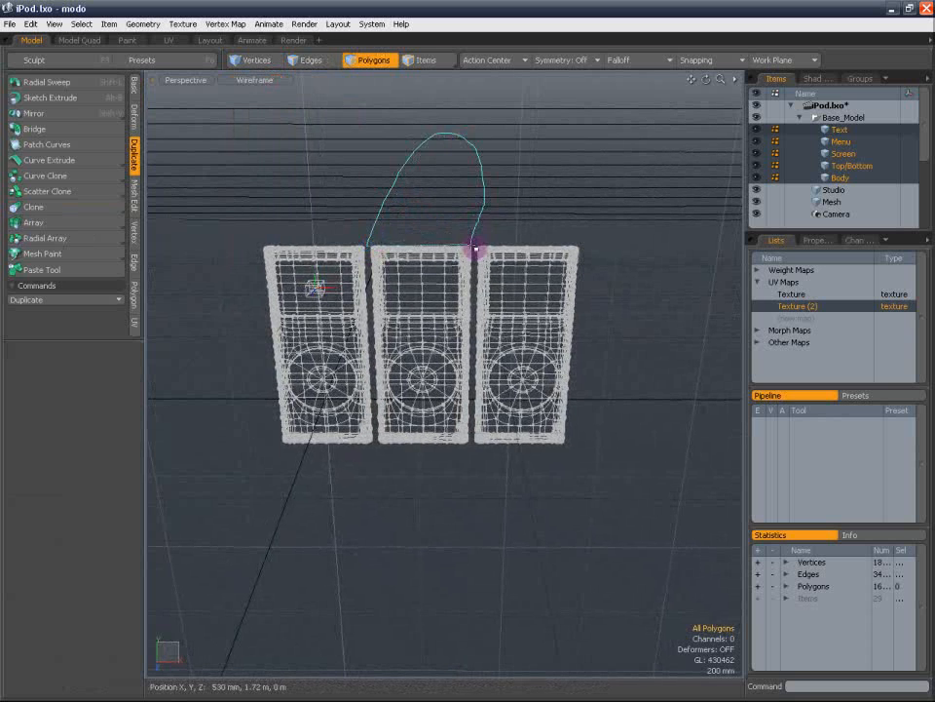
# Lasso-select all polygons of the middle iPod in the wireframe front view
pyautogui.click(202, 81)
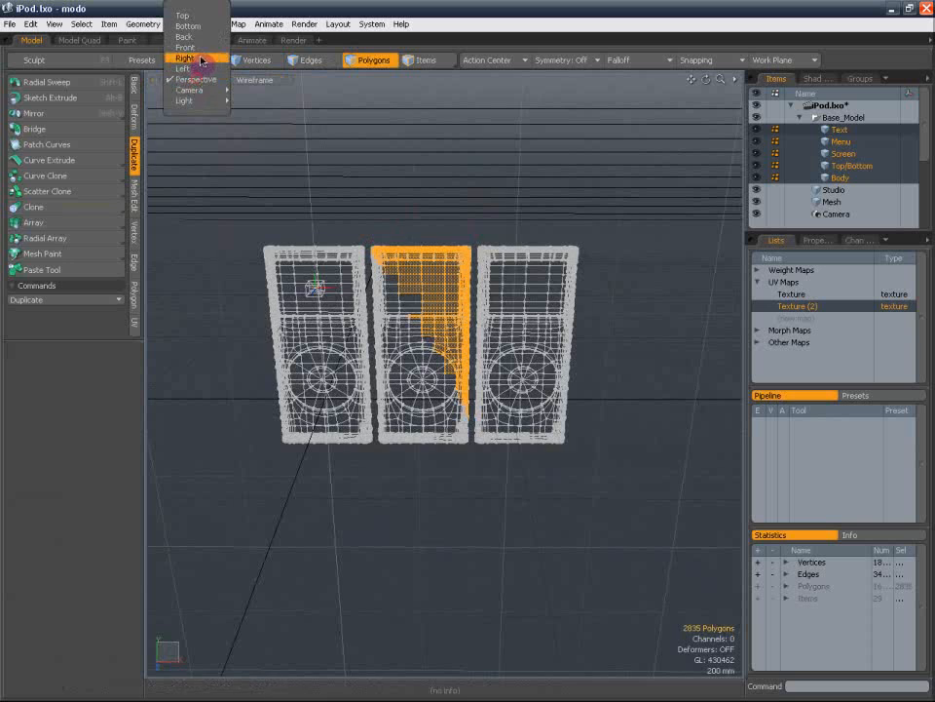
pyautogui.click(201, 48)
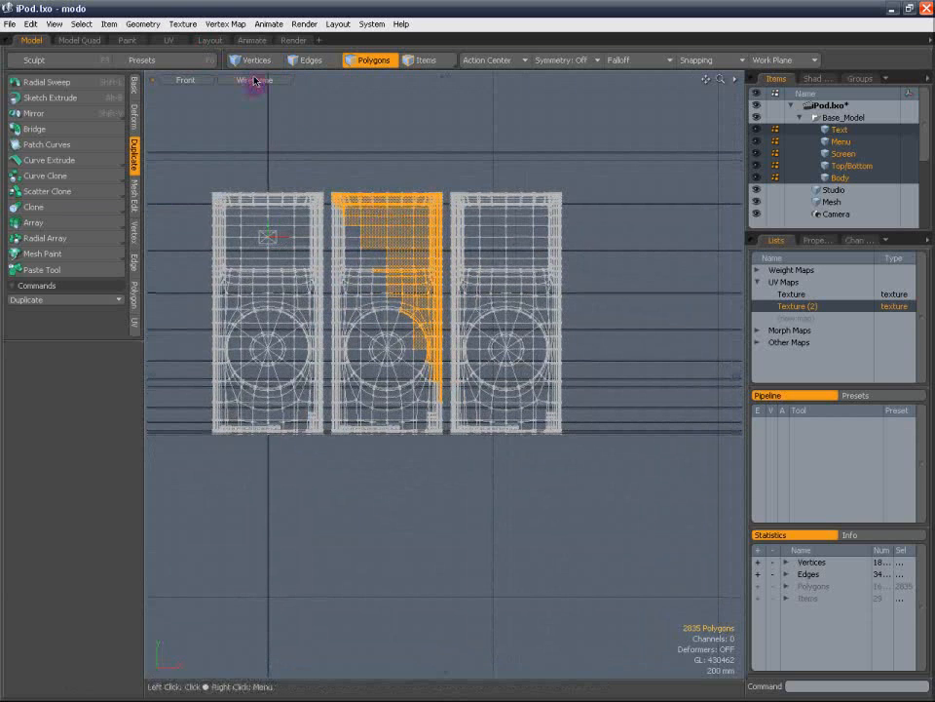
pyautogui.click(253, 79)
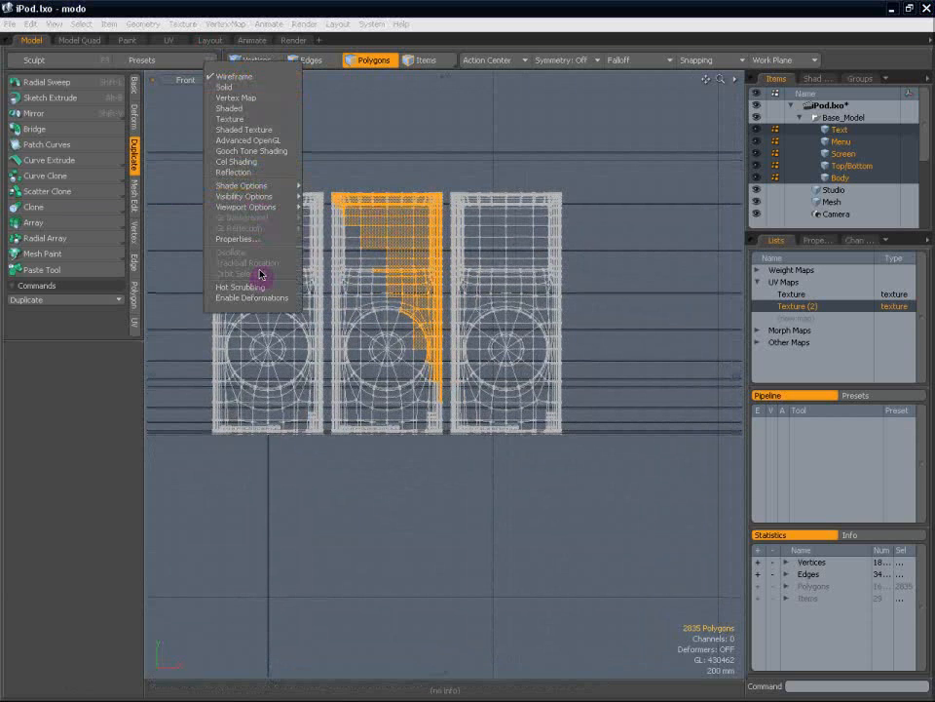
pyautogui.rightClick(286, 136)
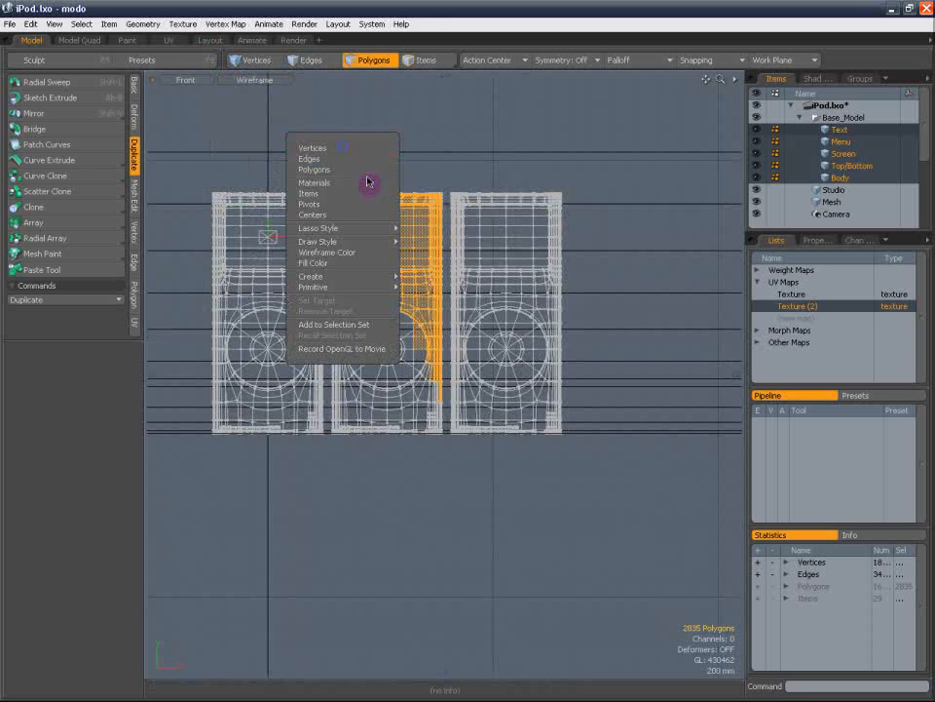
pyautogui.moveTo(340, 232)
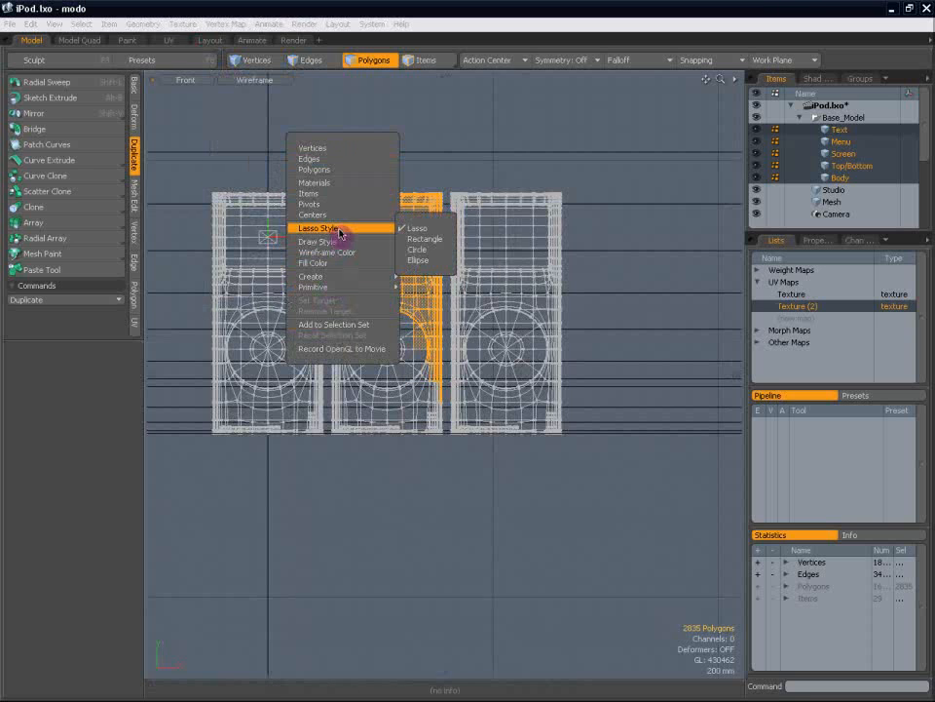
pyautogui.click(414, 228)
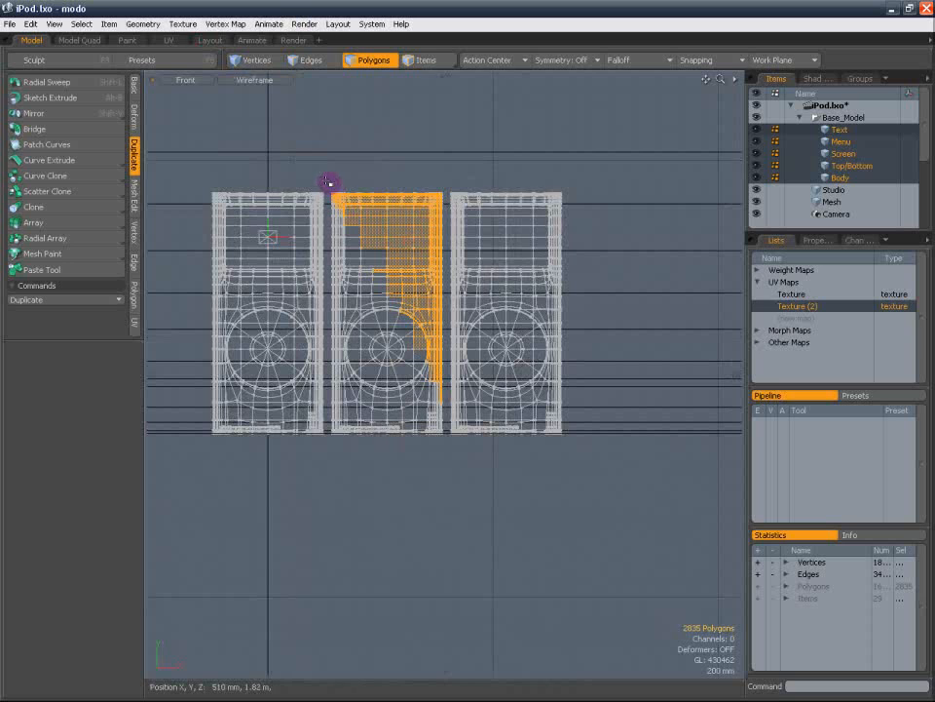
pyautogui.moveTo(329, 182)
pyautogui.mouseDown(button='right')
pyautogui.moveTo(365, 438)
pyautogui.moveTo(454, 534)
pyautogui.moveTo(447, 527)
pyautogui.mouseUp(button='right')
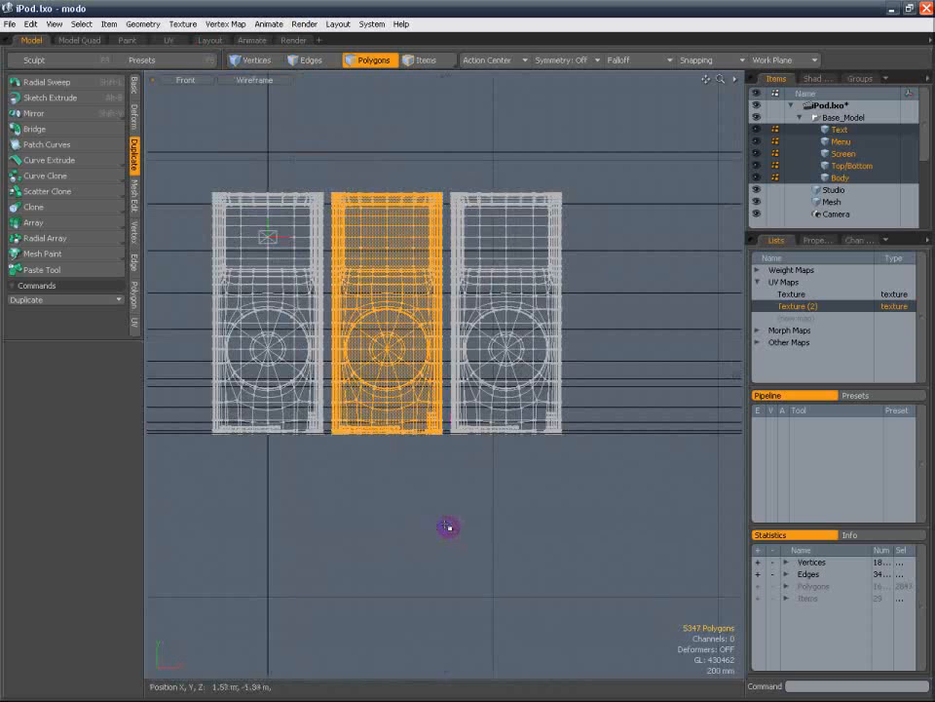
# Return to a shaded perspective view and move the middle iPod back about 200 mm in Z and slightly toward the first iPod
pyautogui.click(191, 84)
pyautogui.click(203, 112)
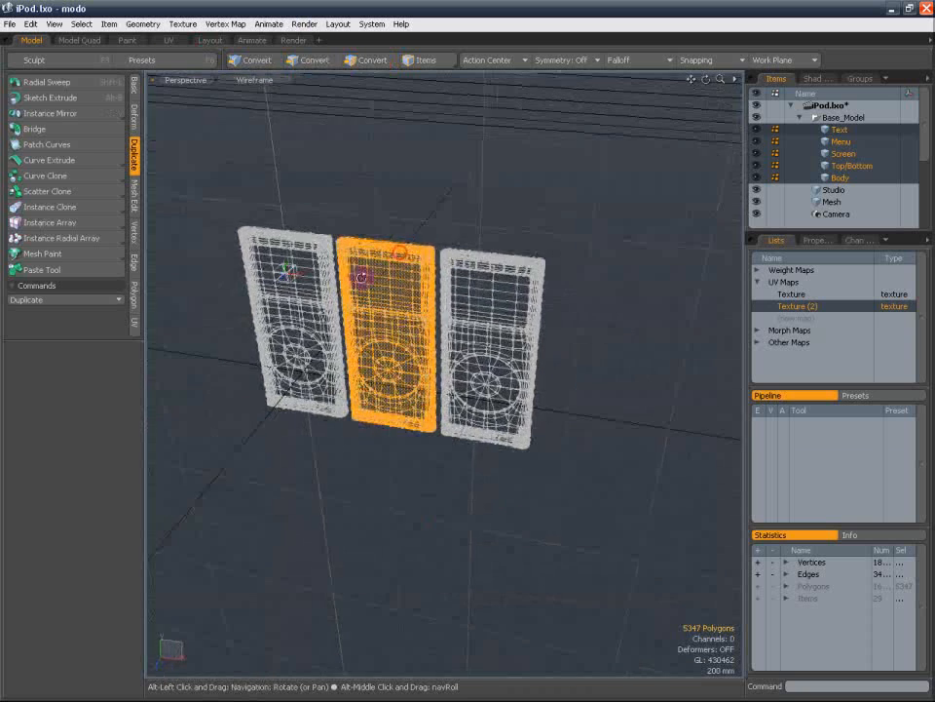
pyautogui.click(270, 86)
pyautogui.click(251, 110)
pyautogui.press('y')
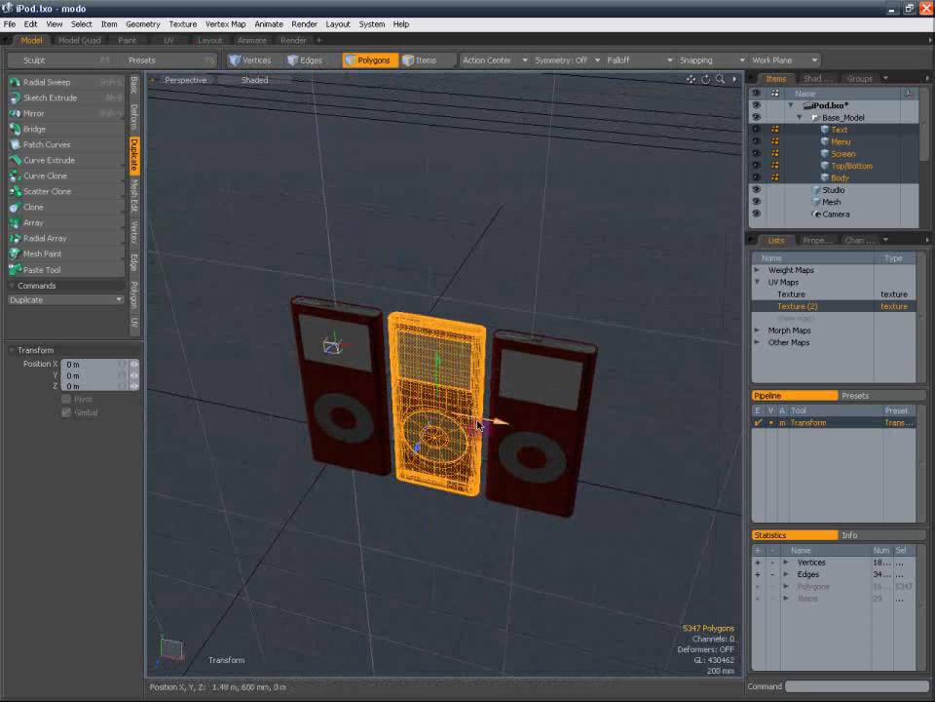
pyautogui.moveTo(433, 435); pyautogui.dragTo(441, 429)
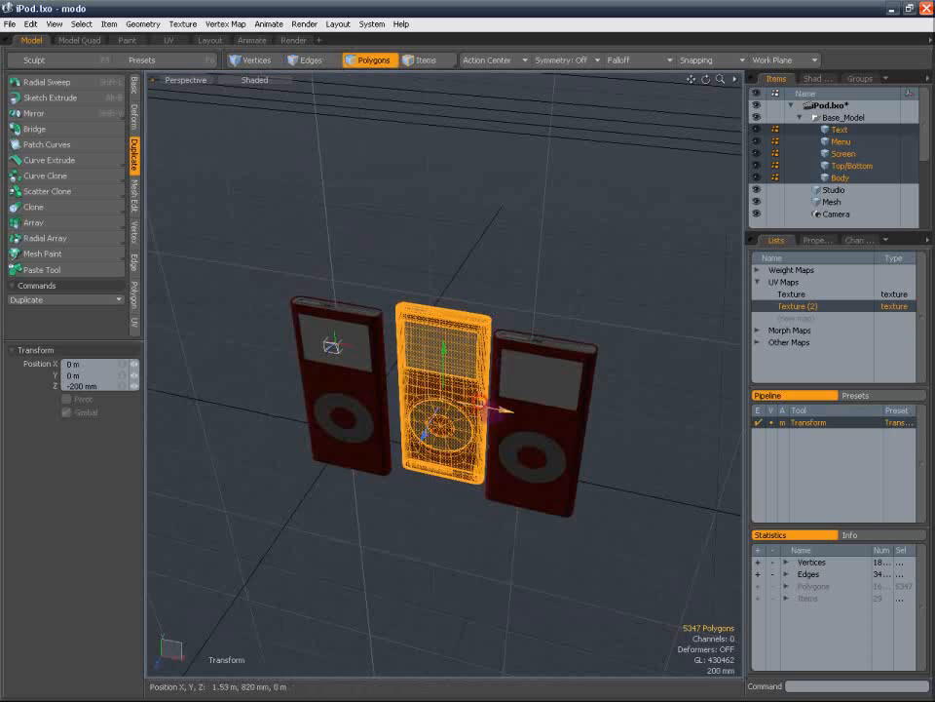
pyautogui.moveTo(504, 409); pyautogui.dragTo(489, 408)
# Turn the middle iPod at an angle, place it partly behind the first one and clear the selection
pyautogui.keyDown('alt'); pyautogui.moveTo(453, 334); pyautogui.dragTo(412, 433); pyautogui.keyUp('alt')
pyautogui.press('w')
pyautogui.press('space')
pyautogui.press('w')
pyautogui.moveTo(469, 409); pyautogui.dragTo(529, 240)
pyautogui.press('Escape')
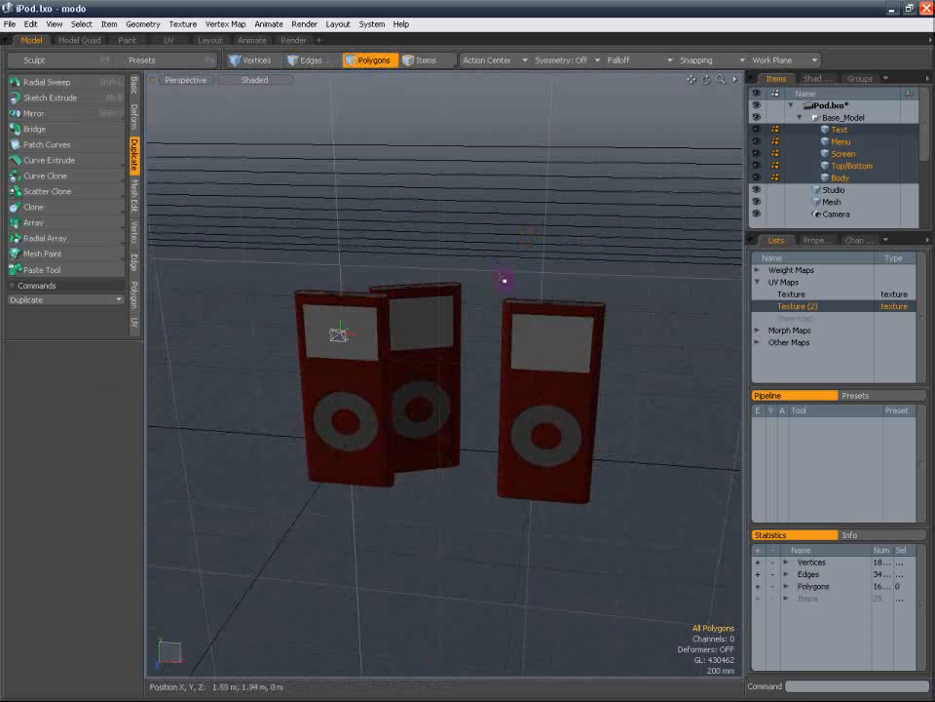
# Lasso-select the whole third iPod in wireframe display and restore the shaded display
pyautogui.click(254, 80)
pyautogui.click(272, 75)
pyautogui.moveTo(493, 291); pyautogui.dragTo(679, 597, button='right')
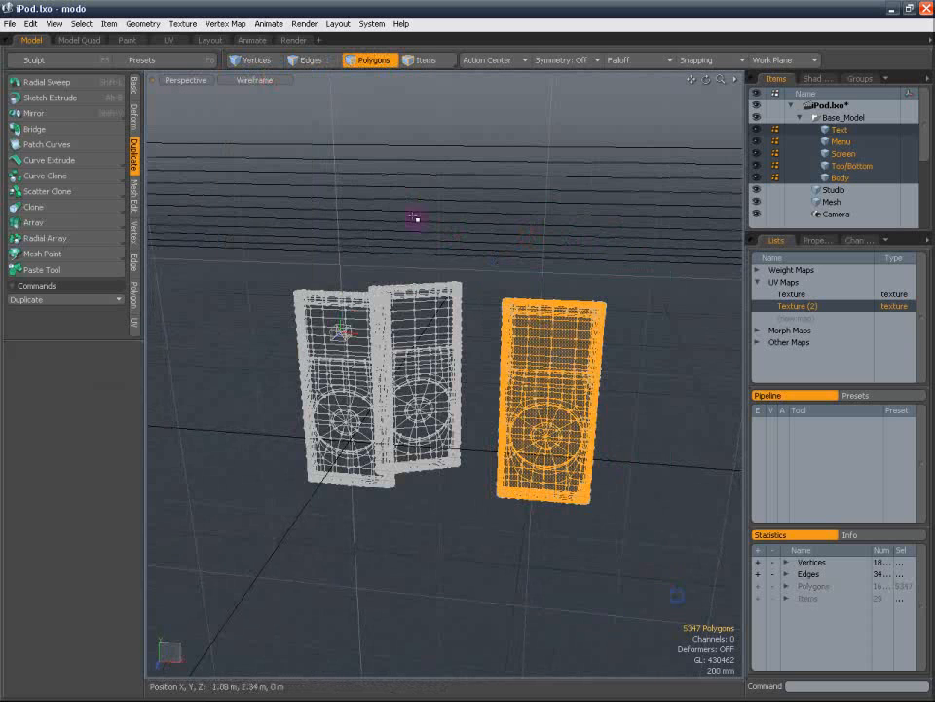
pyautogui.click(254, 84)
pyautogui.click(254, 115)
# Rotate the third iPod -90° about X so it lies flat
pyautogui.moveTo(508, 283)
pyautogui.keyDown('alt'); pyautogui.mouseDown()
pyautogui.moveTo(426, 321)
pyautogui.moveTo(404, 363)
pyautogui.mouseUp(); pyautogui.keyUp('alt')
pyautogui.press('e')
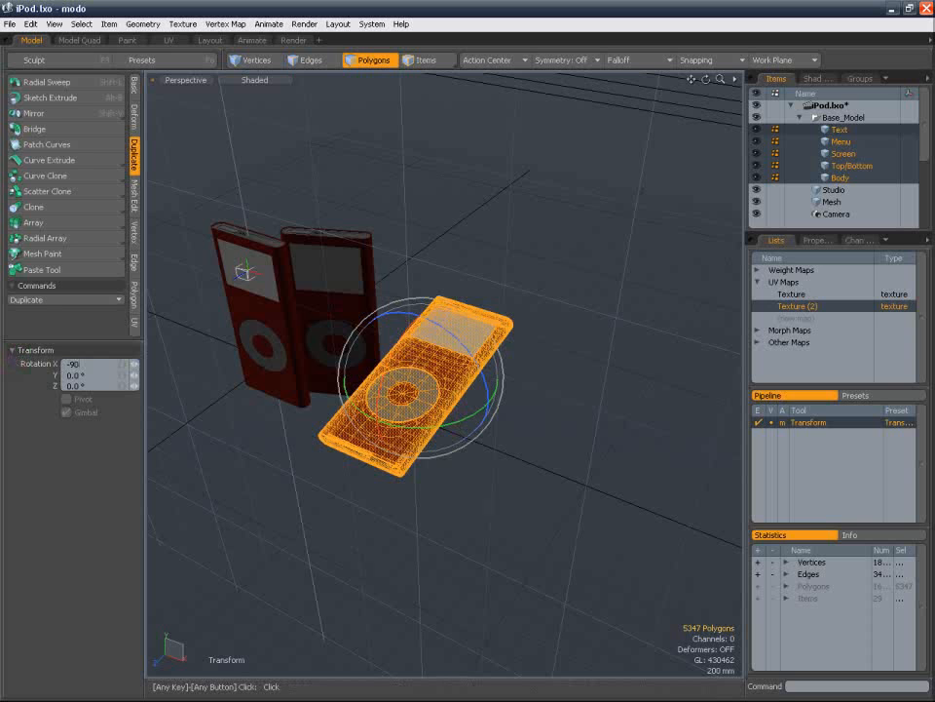
pyautogui.press('Return')
# Lower the flat iPod in the left view until it rests at the base level of the standing ones
pyautogui.press('w')
pyautogui.click(205, 82)
pyautogui.click(205, 69)
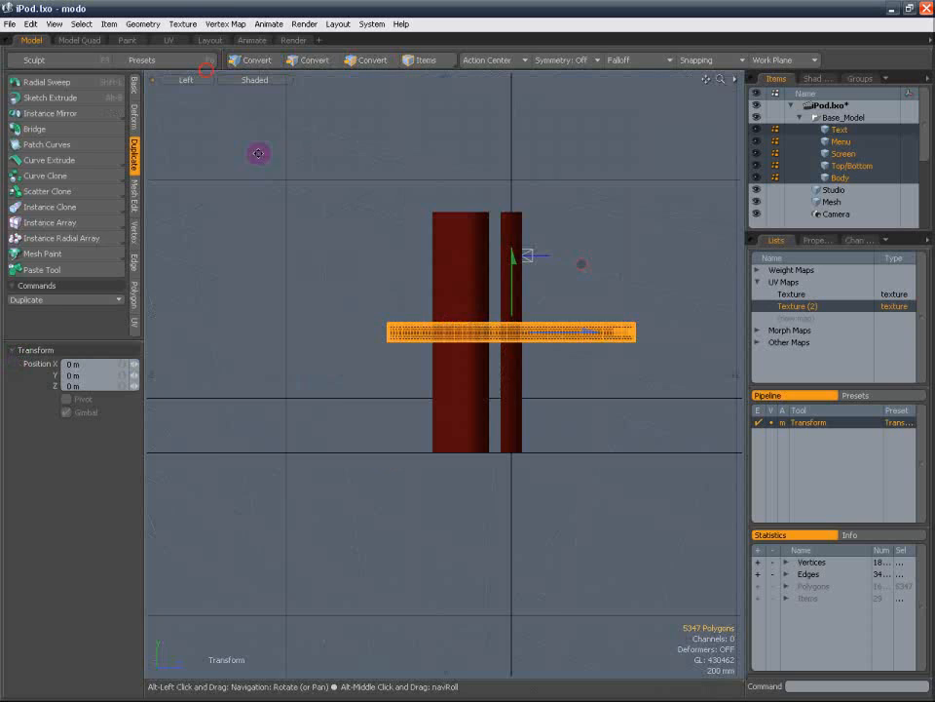
pyautogui.keyDown('alt'); pyautogui.moveTo(391, 255); pyautogui.dragTo(346, 203); pyautogui.keyUp('alt')
pyautogui.press('q')
pyautogui.press('w')
pyautogui.moveTo(467, 205); pyautogui.dragTo(467, 310)
pyautogui.press('q')
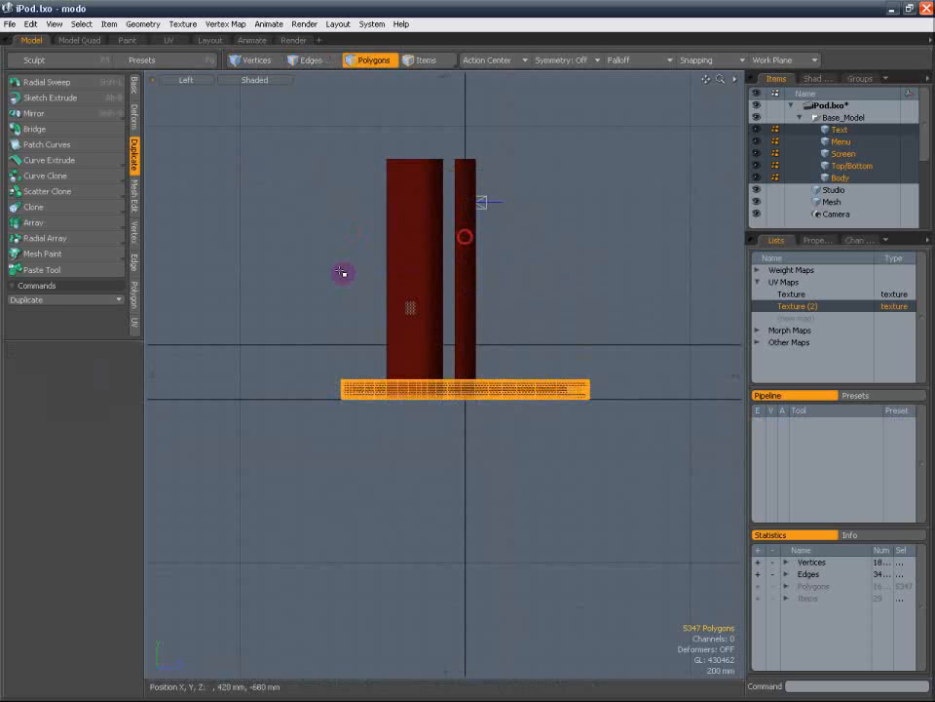
# Turn the flat iPod at an angle on the floor, position it in front of the standing pair and deselect it
pyautogui.click(202, 87)
pyautogui.click(199, 91)
pyautogui.keyDown('alt'); pyautogui.moveTo(360, 278); pyautogui.dragTo(464, 250); pyautogui.keyUp('alt')
pyautogui.press('e')
pyautogui.moveTo(484, 436); pyautogui.dragTo(436, 455)
pyautogui.hotkey('ctrl', 'z')
pyautogui.press('q')
pyautogui.press('e')
pyautogui.press('w')
pyautogui.moveTo(498, 452); pyautogui.dragTo(475, 442)
pyautogui.press('e')
pyautogui.press('q')
pyautogui.click(479, 409)
# Switch the viewport to the scene camera and frame all three iPods
pyautogui.keyDown('alt'); pyautogui.moveTo(414, 400); pyautogui.dragTo(480, 316); pyautogui.keyUp('alt')
pyautogui.click(199, 80)
pyautogui.moveTo(204, 89)
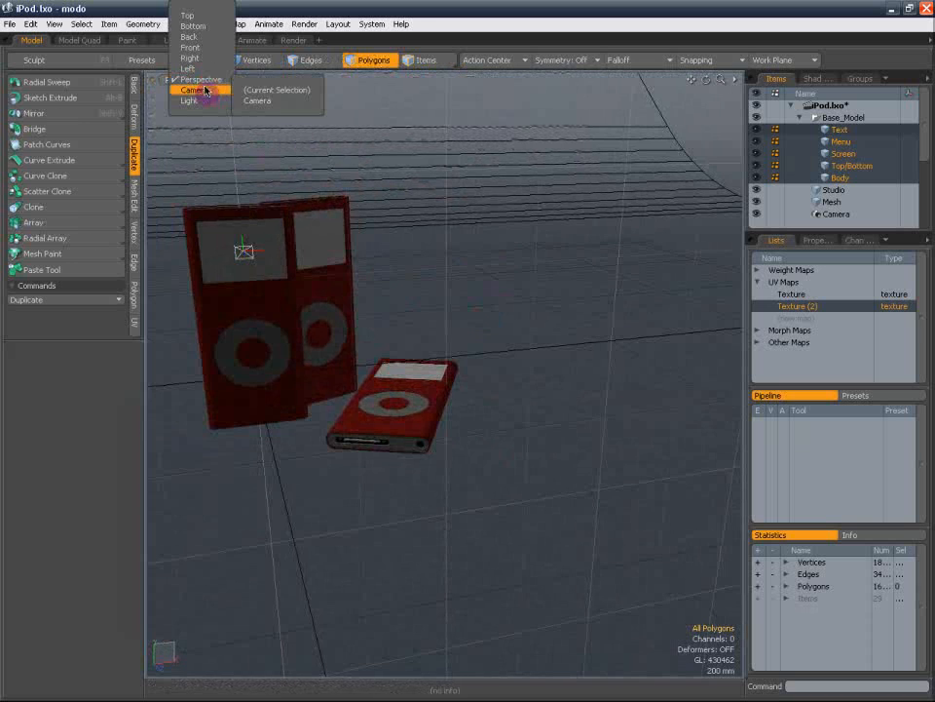
pyautogui.click(266, 101)
pyautogui.keyDown('alt'); pyautogui.keyDown('shift'); pyautogui.moveTo(511, 263); pyautogui.dragTo(553, 239); pyautogui.keyUp('shift'); pyautogui.keyUp('alt')
# Set the render frame to 700 by 700 pixels and recompose the camera view on the three iPods
pyautogui.click(821, 79)
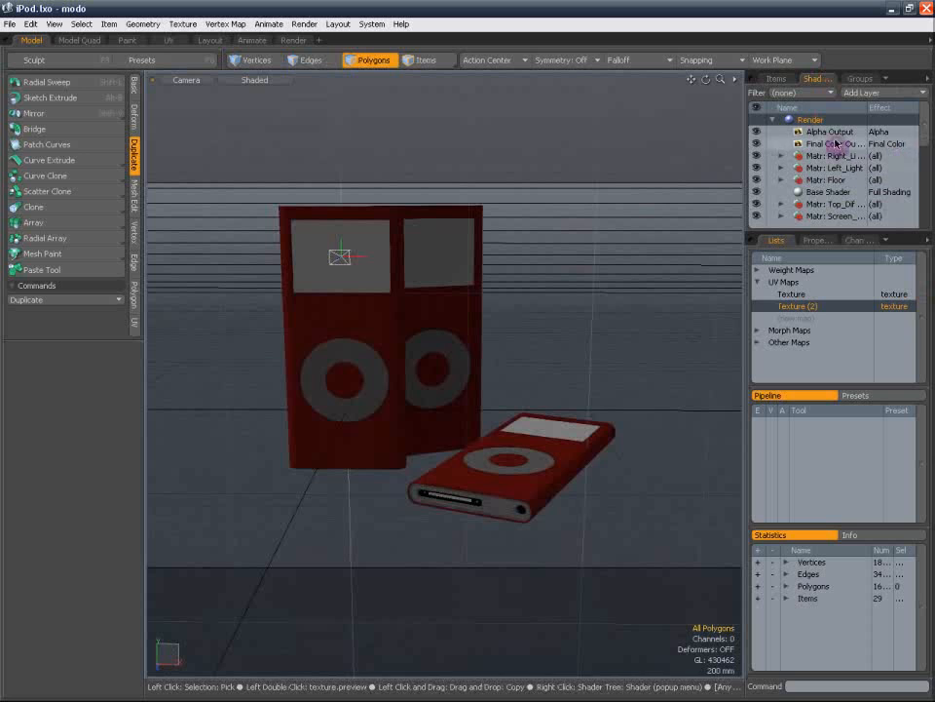
pyautogui.click(821, 239)
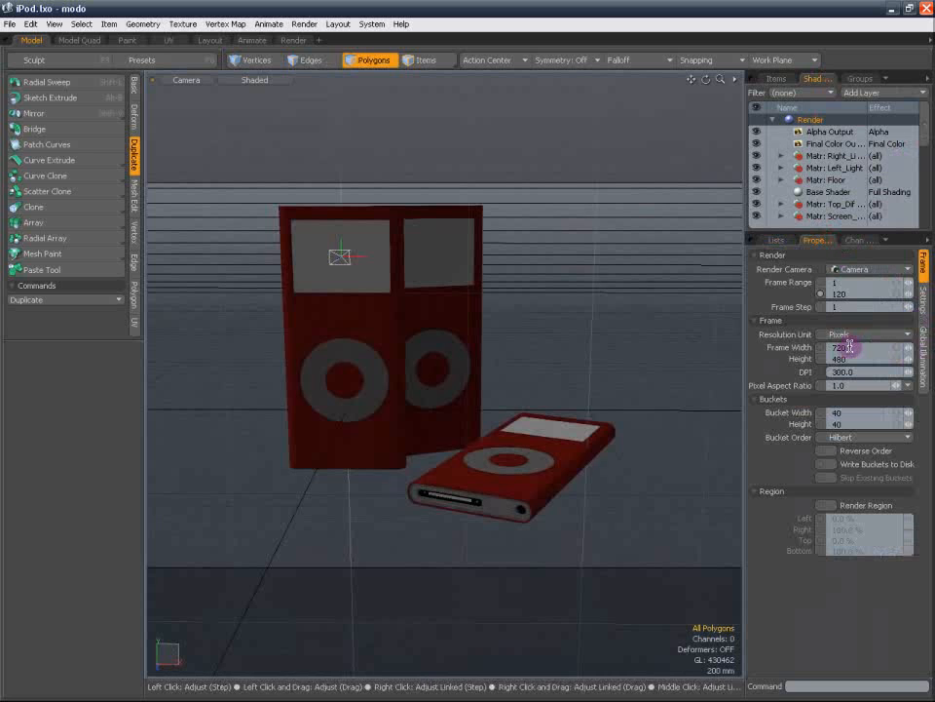
pyautogui.click(501, 261)
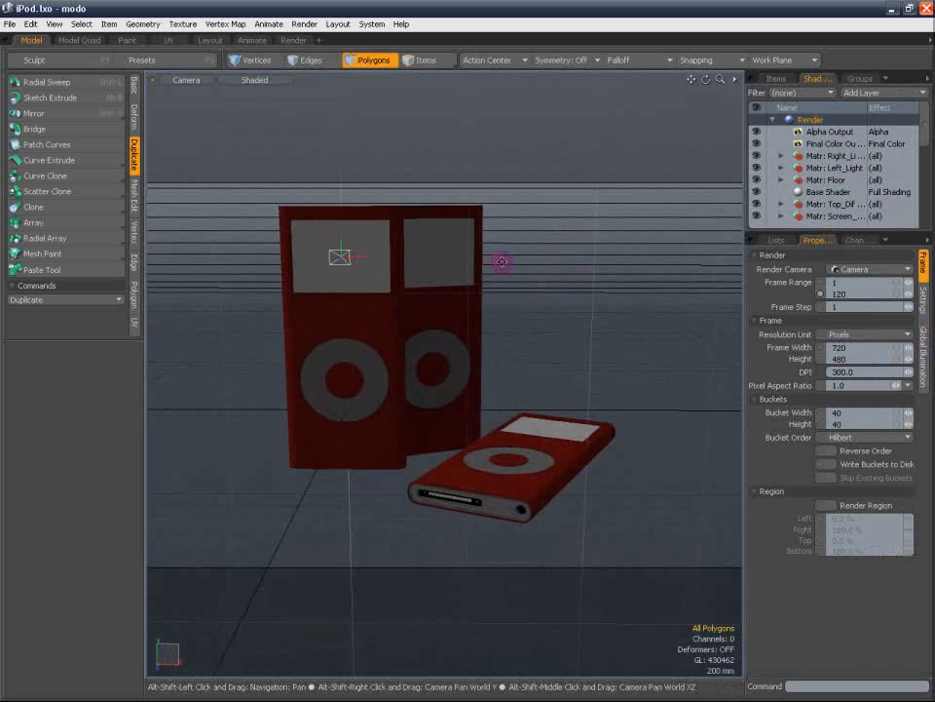
pyautogui.click(848, 348)
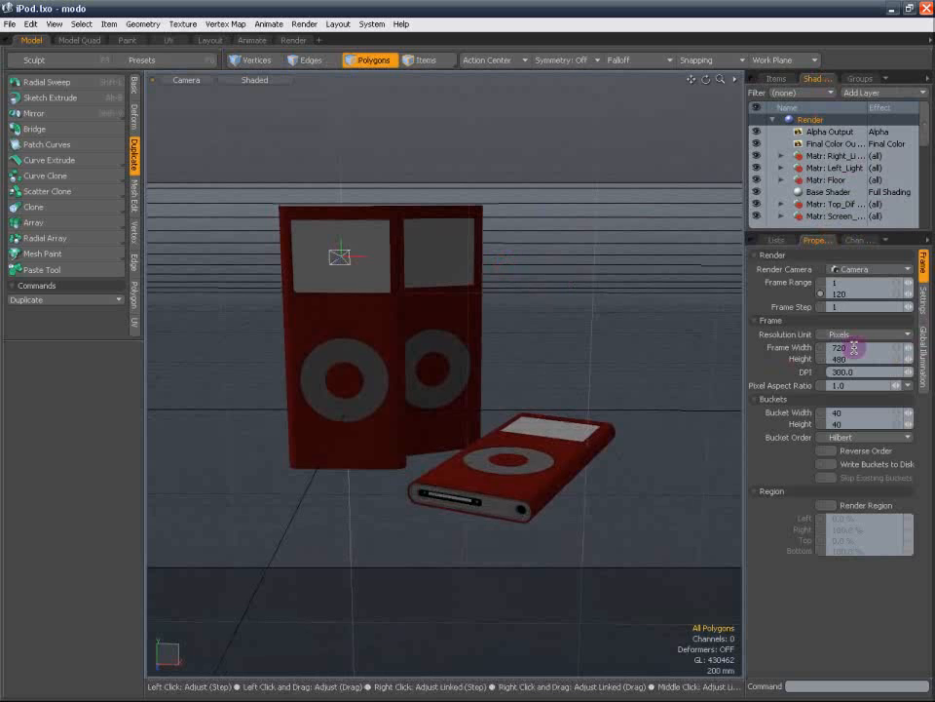
pyautogui.press('Tab')
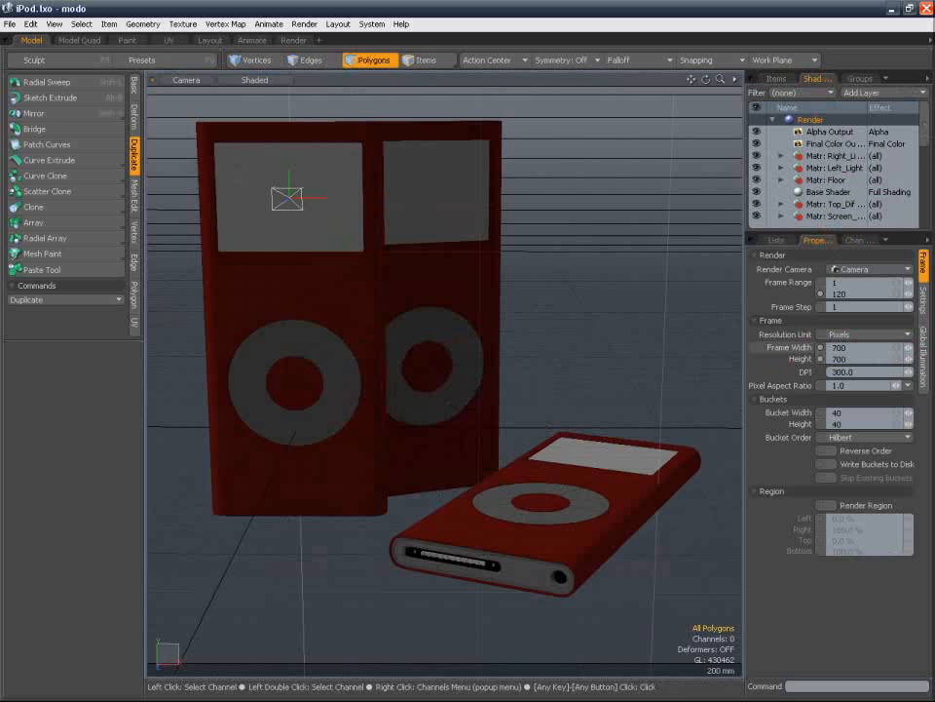
pyautogui.keyDown('alt'); pyautogui.keyDown('shift'); pyautogui.moveTo(638, 267); pyautogui.dragTo(610, 285); pyautogui.keyUp('shift'); pyautogui.keyUp('alt')
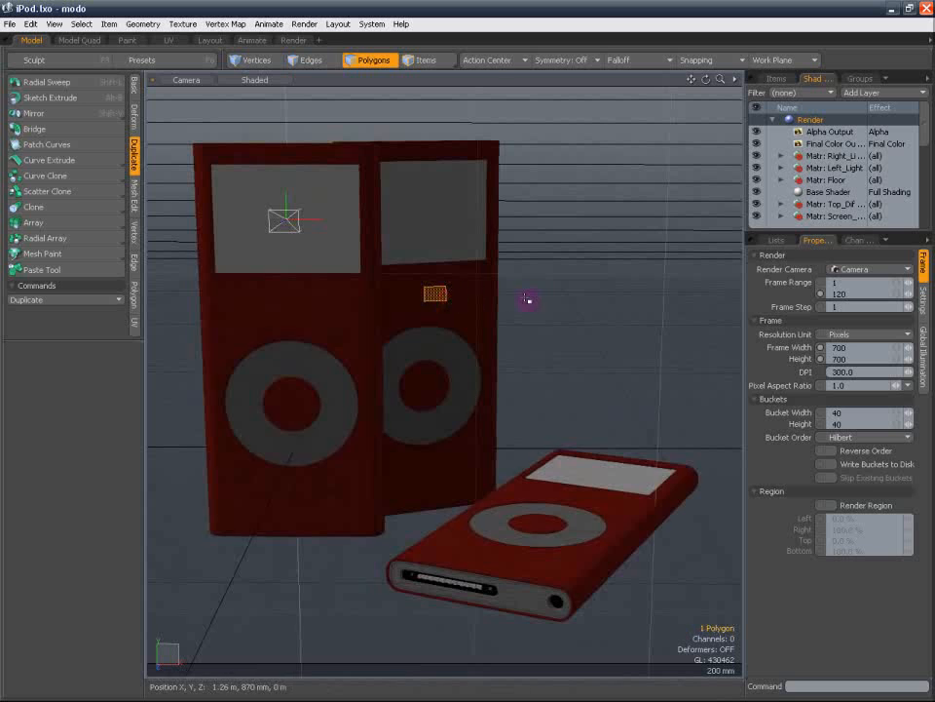
# Select the connected body polygons of the rear standing iPod and assign them a separate body material
pyautogui.doubleClick(456, 352)
pyautogui.press('m')
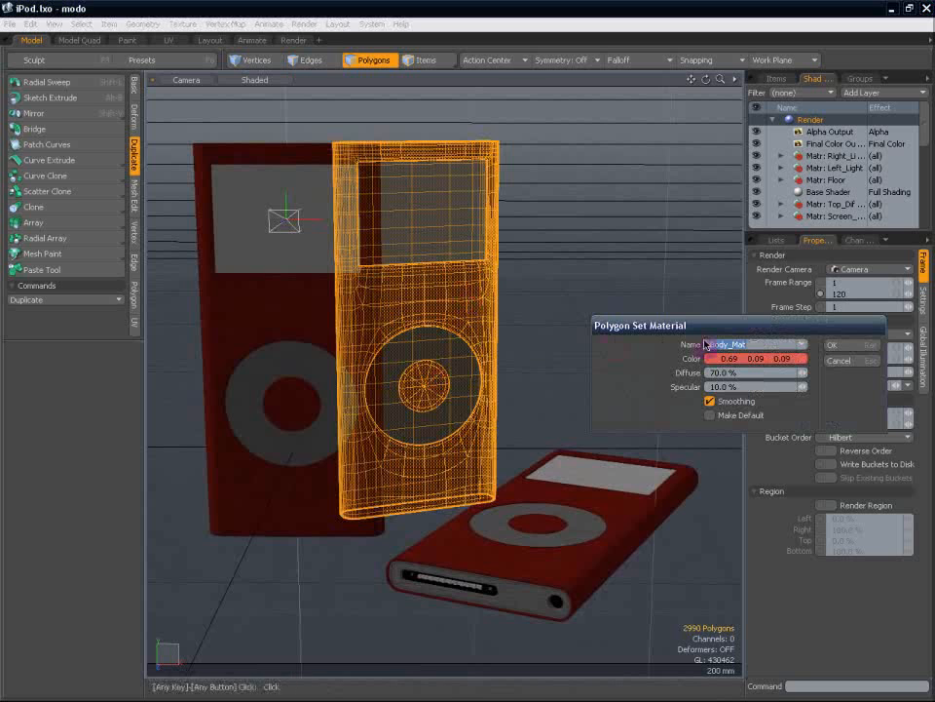
pyautogui.click(840, 343)
# Select the connected body polygons of the flat iPod, assign them a new material named Body_Mat3 and deselect them
pyautogui.doubleClick(564, 526)
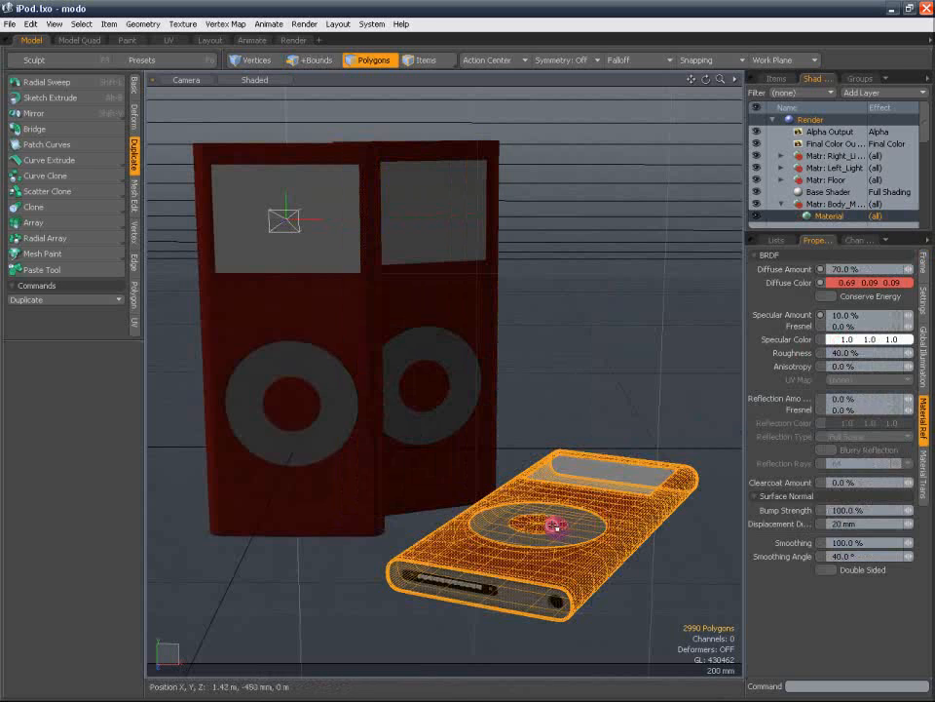
pyautogui.press('m')
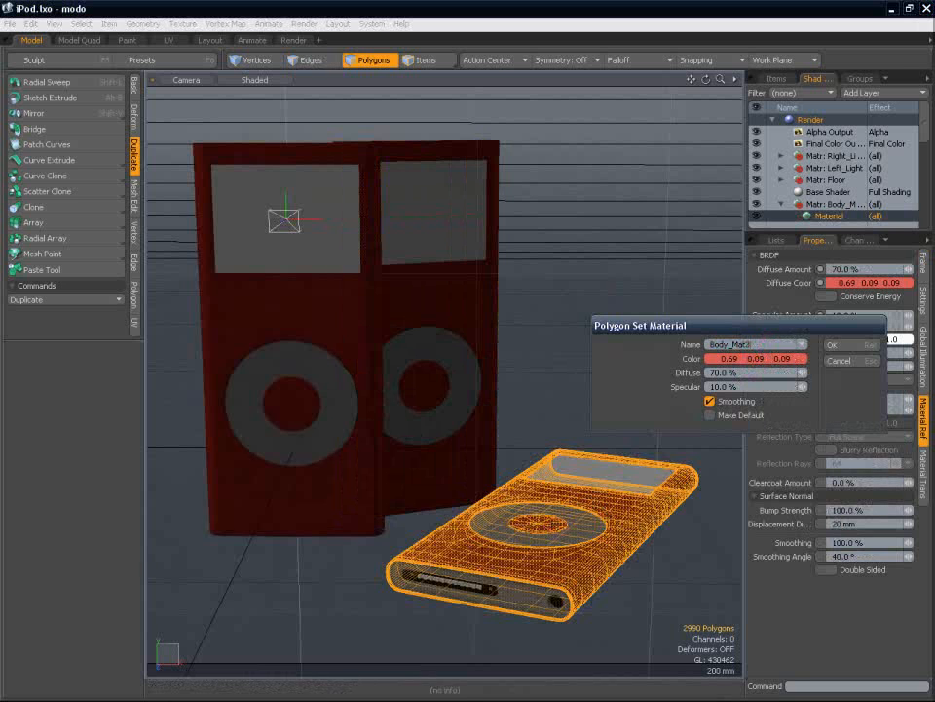
pyautogui.click(837, 342)
pyautogui.click(574, 334)
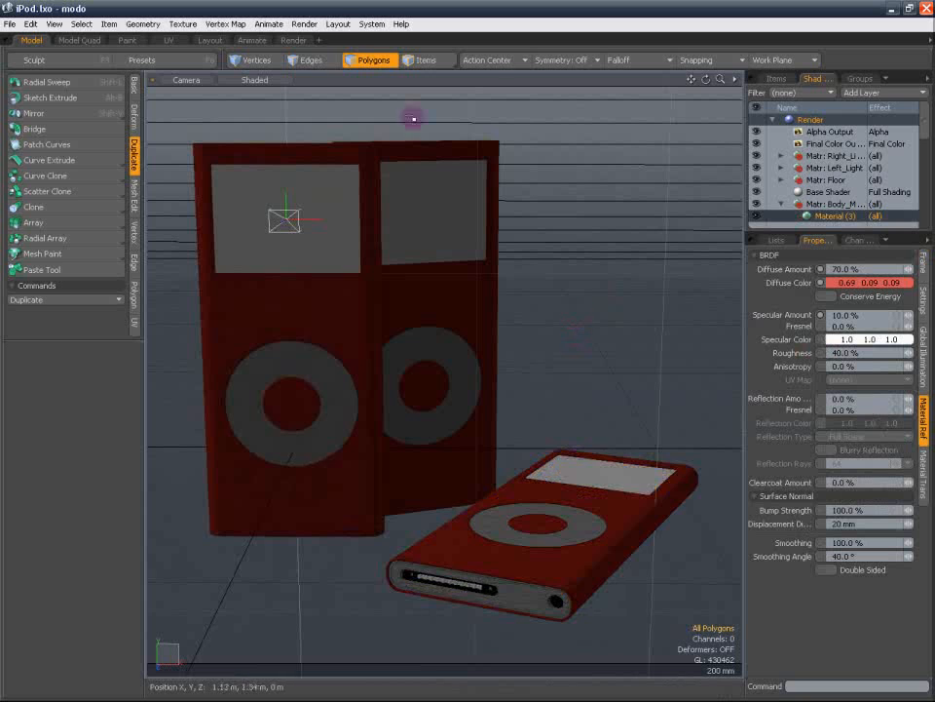
# Copy the Body_Mat material settings in the shader tree and paste them onto the Body_Mat3 and Body_Mat2 materials
pyautogui.click(302, 41)
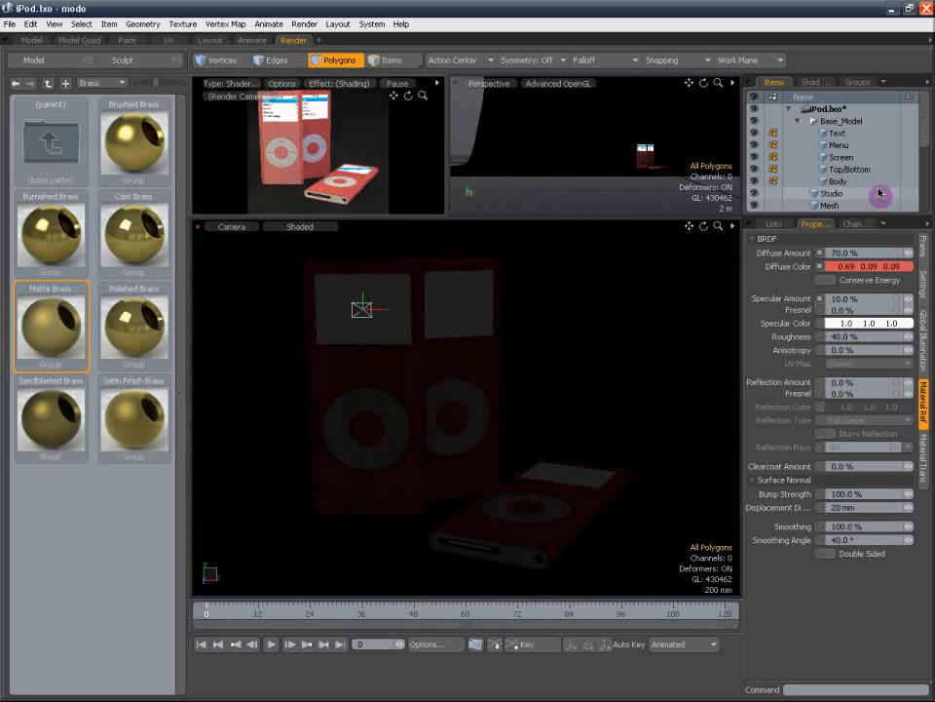
pyautogui.click(816, 82)
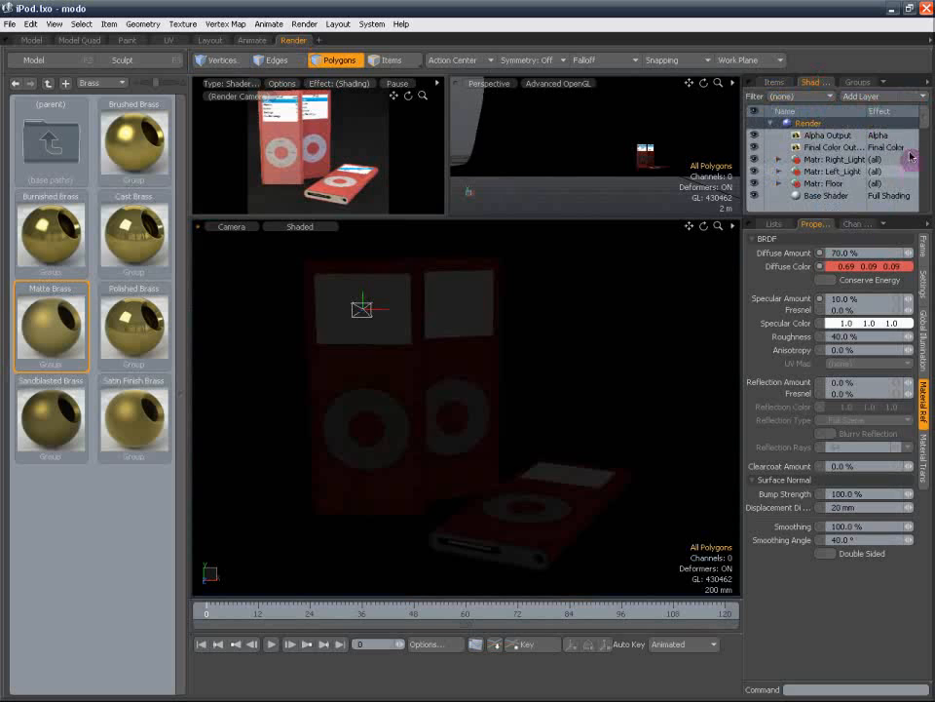
pyautogui.moveTo(925, 126); pyautogui.dragTo(925, 152)
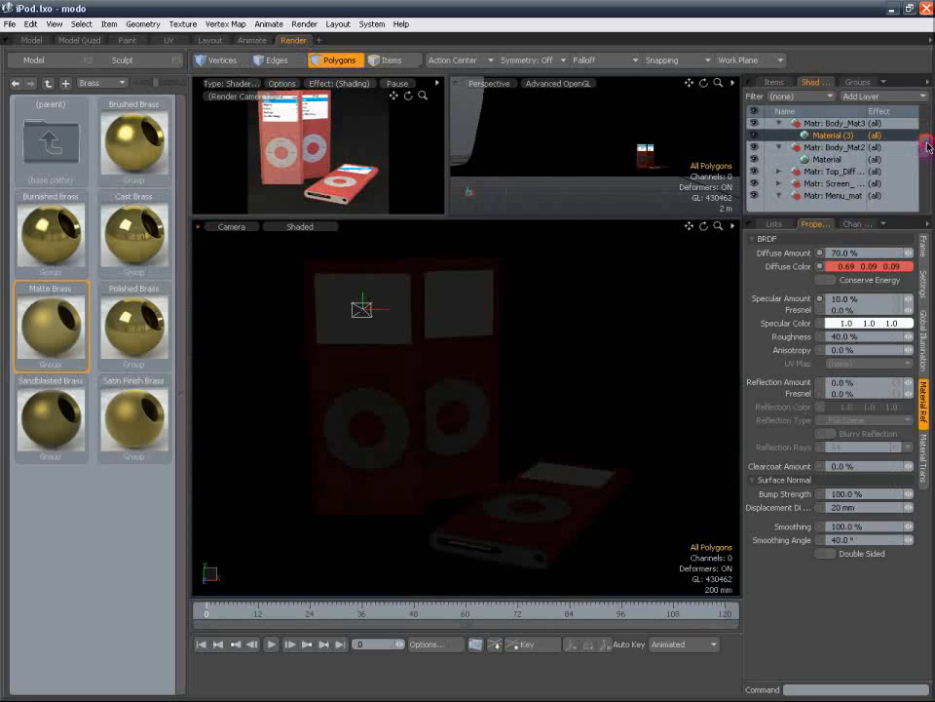
pyautogui.moveTo(927, 148); pyautogui.dragTo(927, 187)
pyautogui.click(779, 159)
pyautogui.click(780, 160)
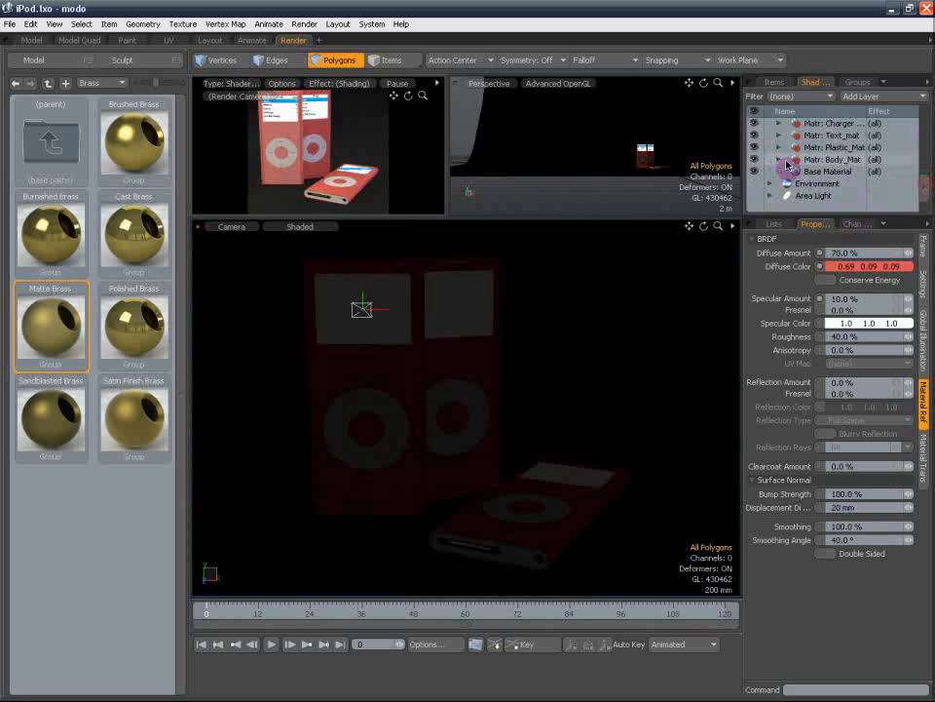
pyautogui.rightClick(839, 172)
pyautogui.click(824, 180)
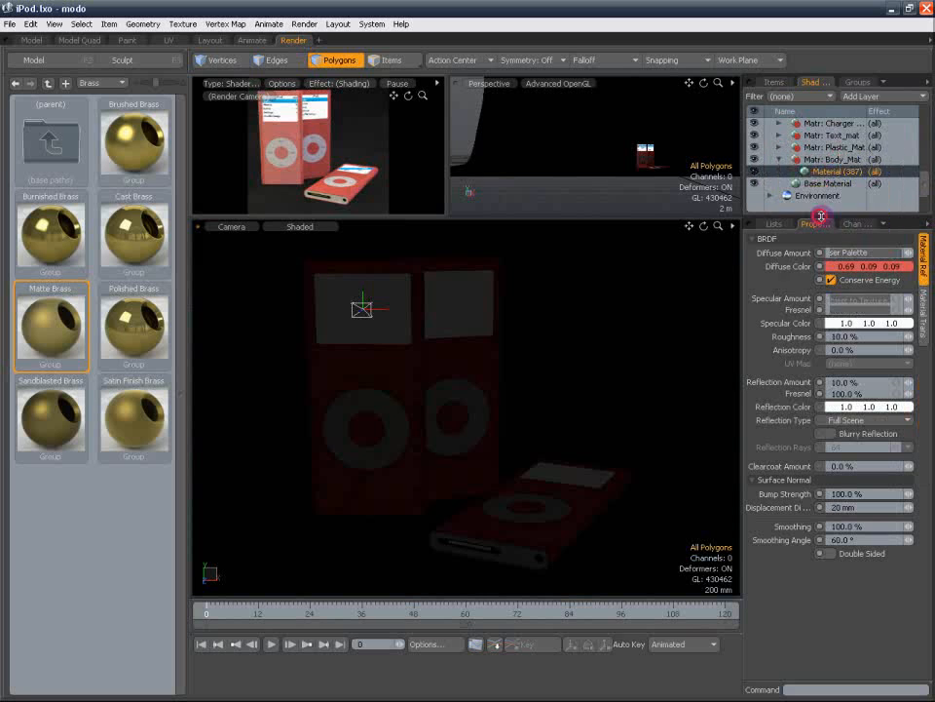
pyautogui.scroll(5, 835, 158)
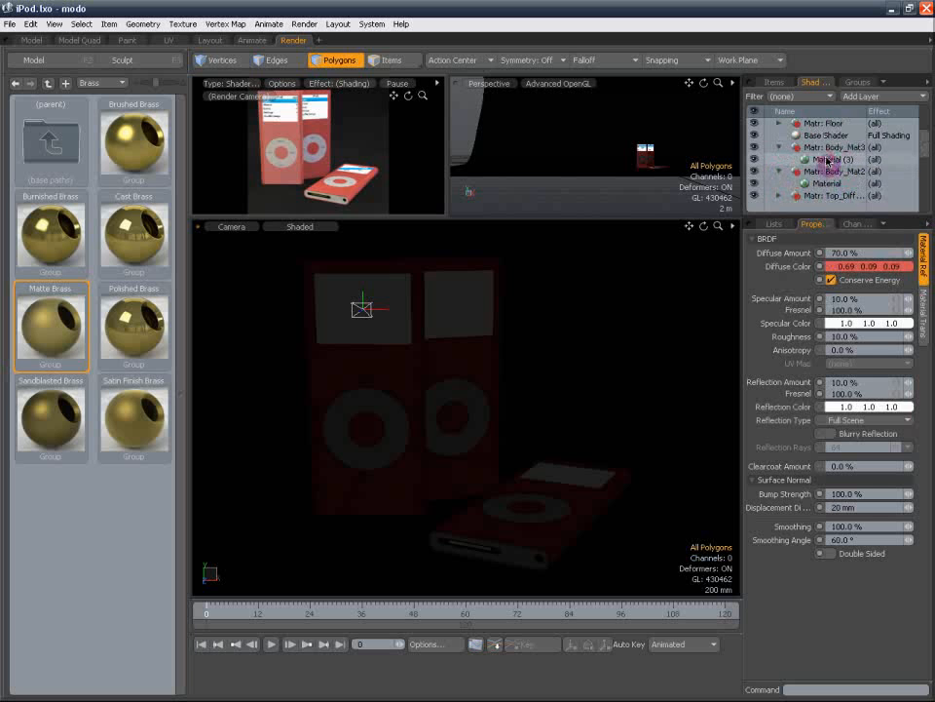
pyautogui.rightClick(836, 159)
pyautogui.click(840, 211)
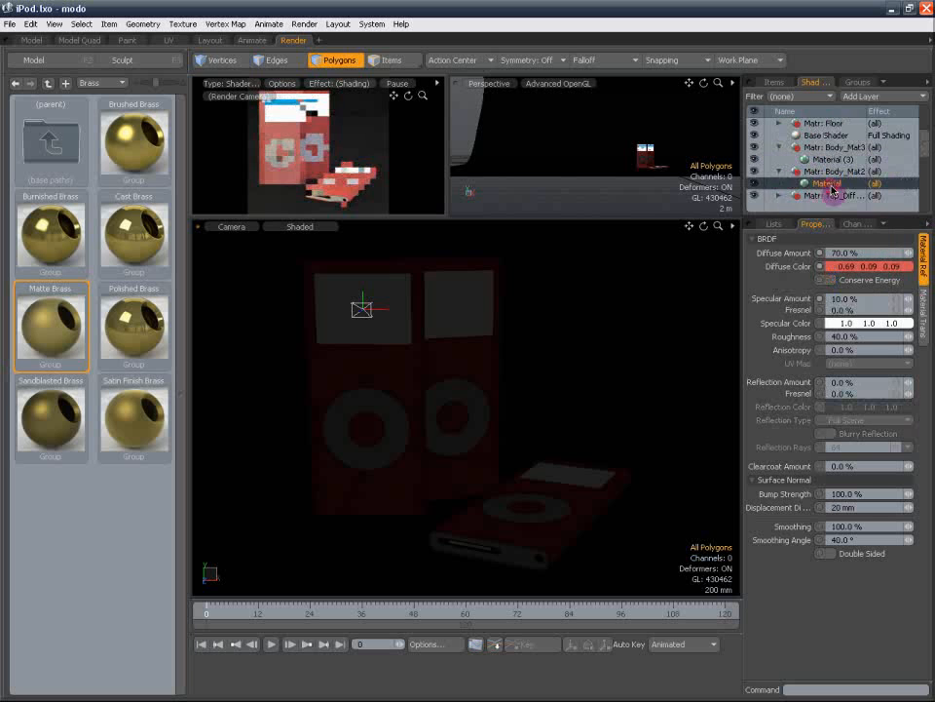
pyautogui.rightClick(834, 183)
pyautogui.click(821, 235)
# Change the diffuse color of the Body_Mat3 material to magenta (0.59, 0.01, 0.51)
pyautogui.click(845, 158)
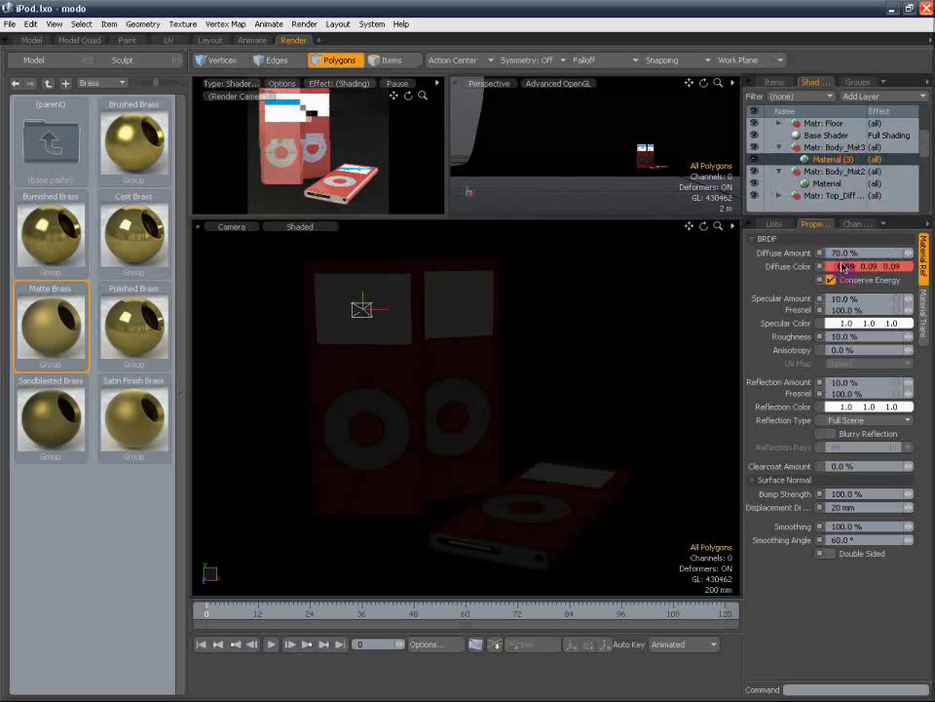
pyautogui.click(857, 266)
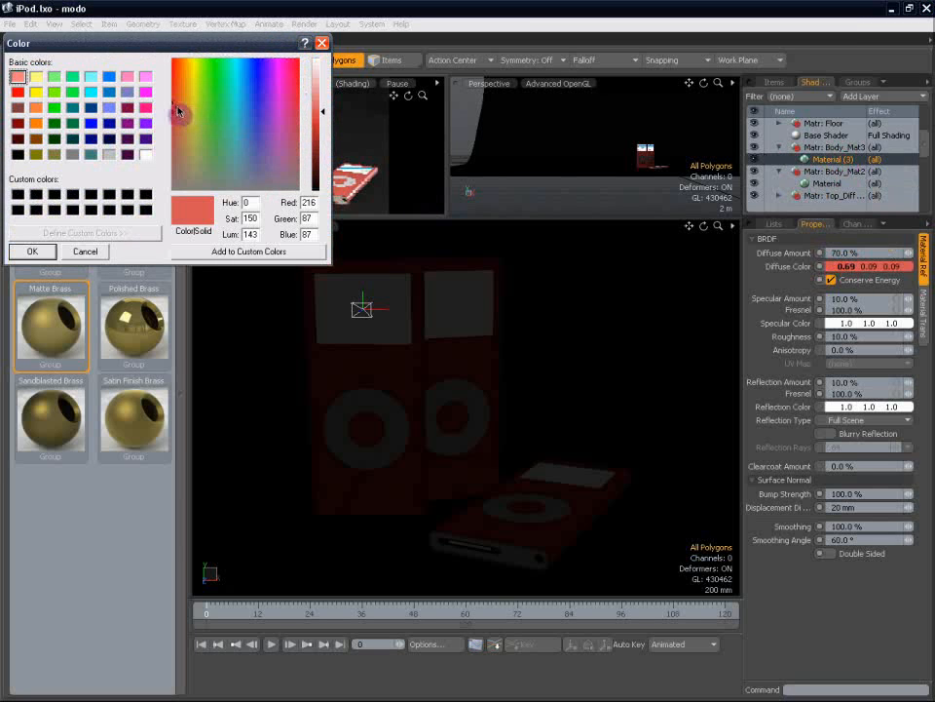
pyautogui.moveTo(178, 113); pyautogui.dragTo(321, 136)
pyautogui.click(31, 251)
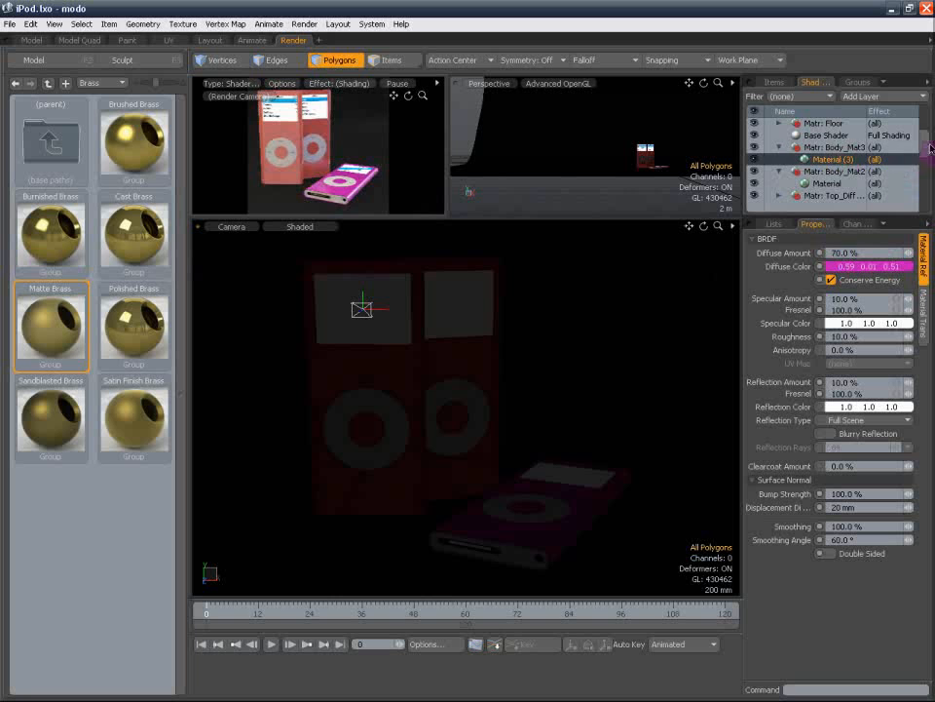
# Change the diffuse color of the Body_Mat2 material to green (0.15, 0.7, 0.05)
pyautogui.click(779, 148)
pyautogui.click(826, 170)
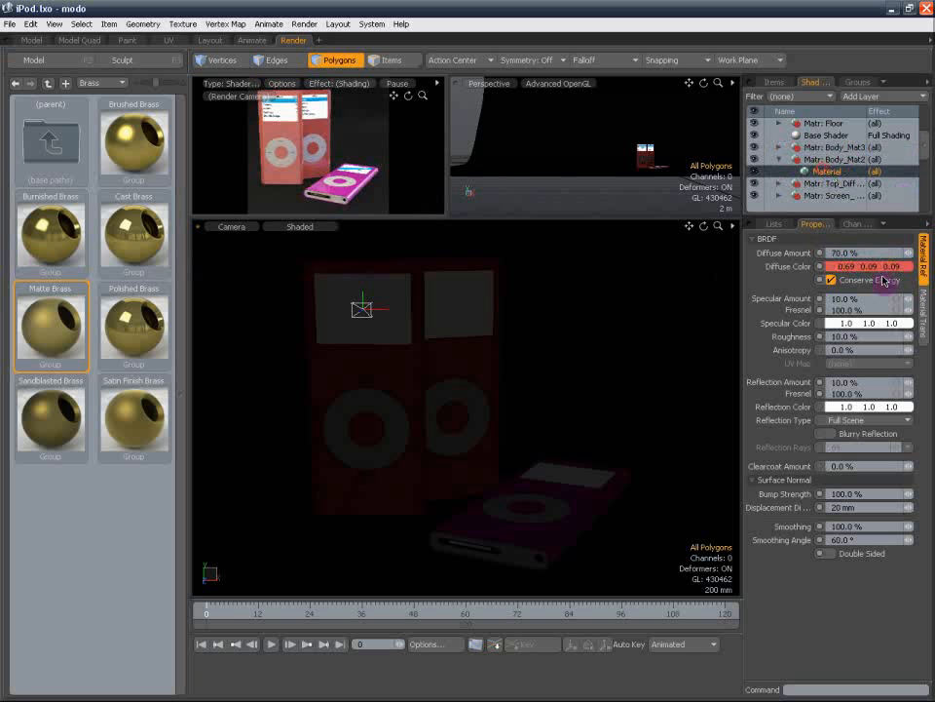
pyautogui.click(844, 265)
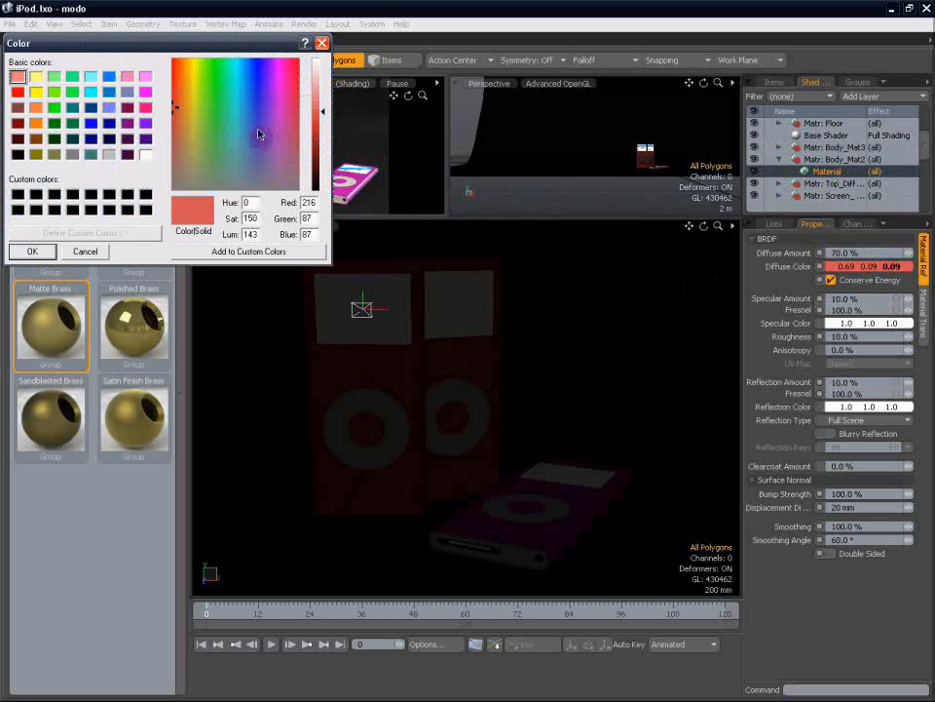
pyautogui.moveTo(259, 135); pyautogui.dragTo(211, 108)
pyautogui.moveTo(307, 119); pyautogui.dragTo(325, 121)
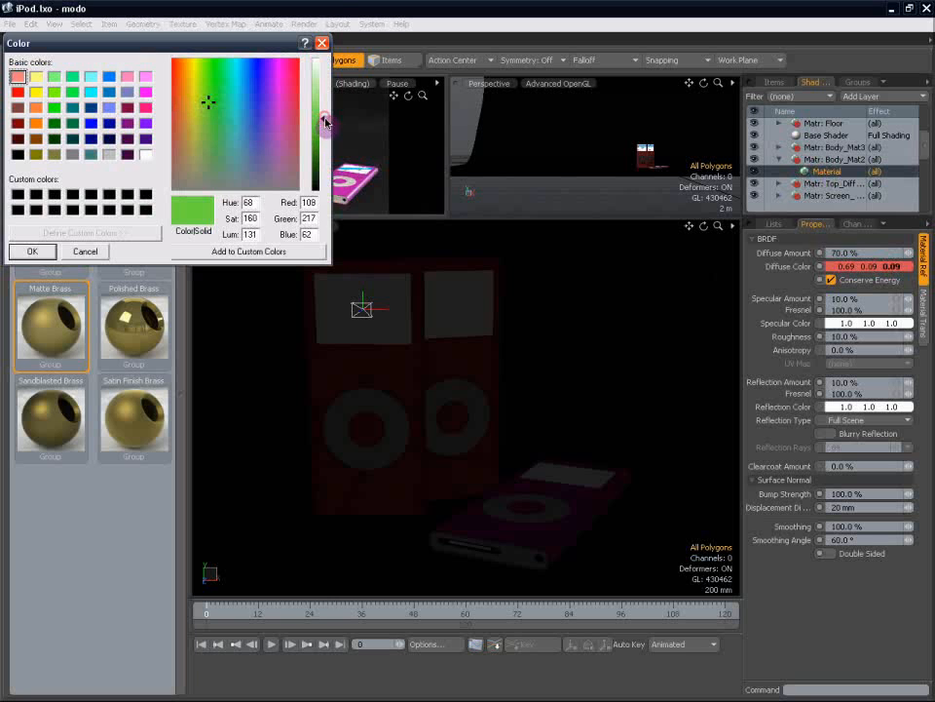
pyautogui.click(28, 252)
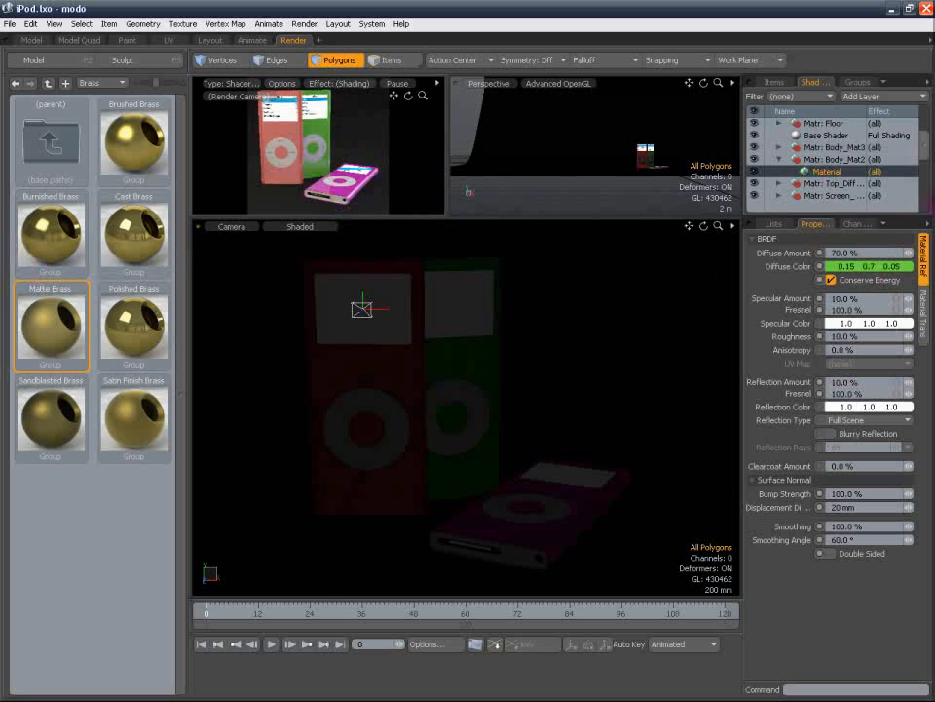
# Change the diffuse color of the original Body_Mat material to blue (0.01, 0.07, 0.83)
pyautogui.moveTo(929, 157); pyautogui.dragTo(928, 195)
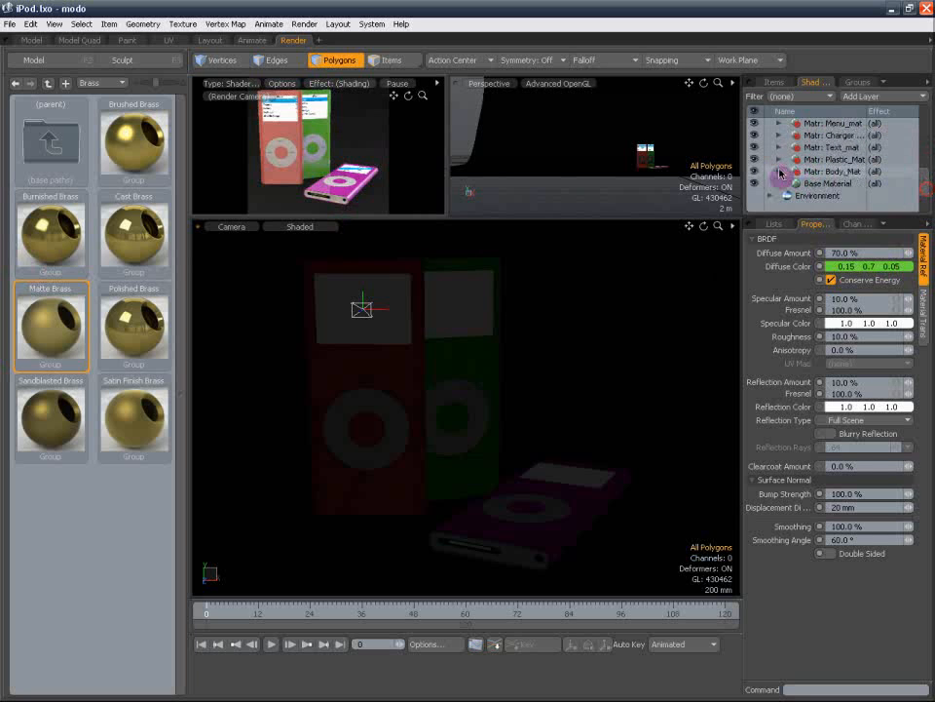
pyautogui.click(780, 172)
pyautogui.click(840, 184)
pyautogui.click(867, 266)
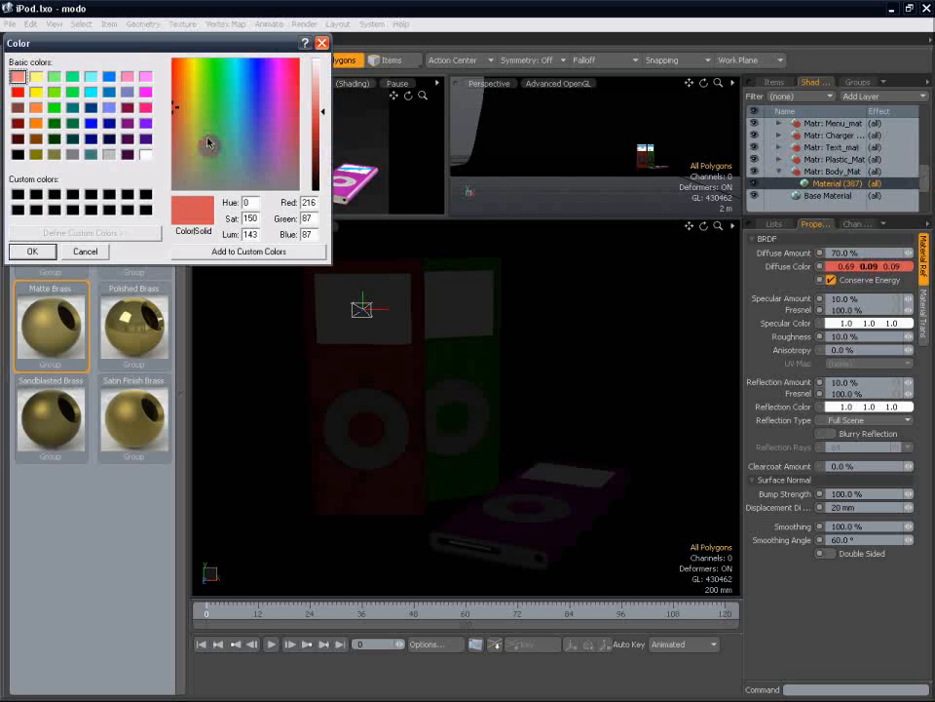
pyautogui.moveTo(208, 143); pyautogui.dragTo(254, 71)
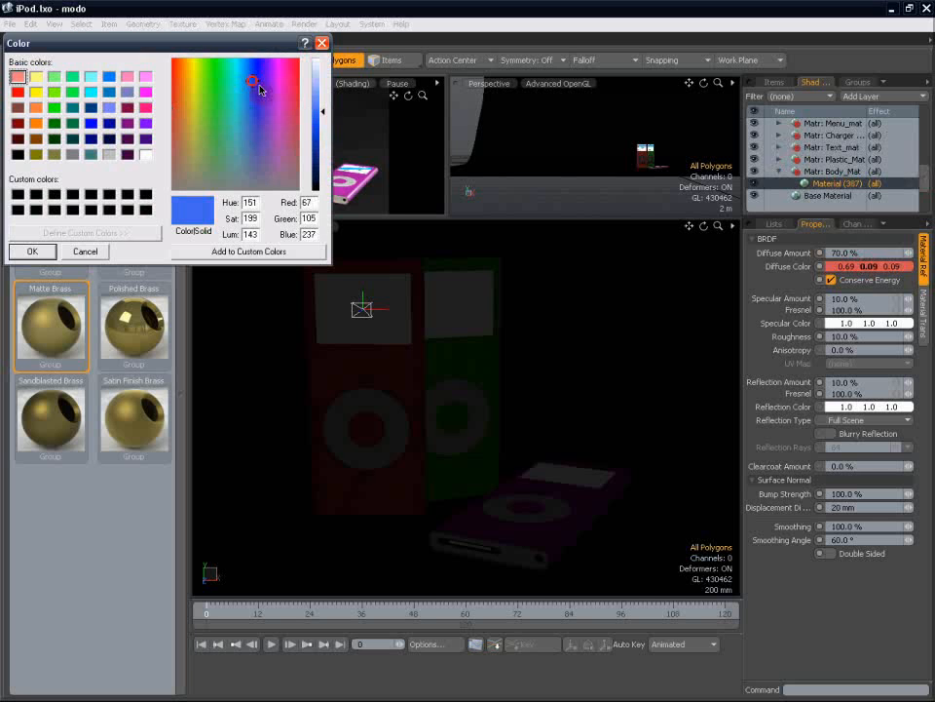
pyautogui.moveTo(323, 112); pyautogui.dragTo(324, 123)
pyautogui.click(39, 252)
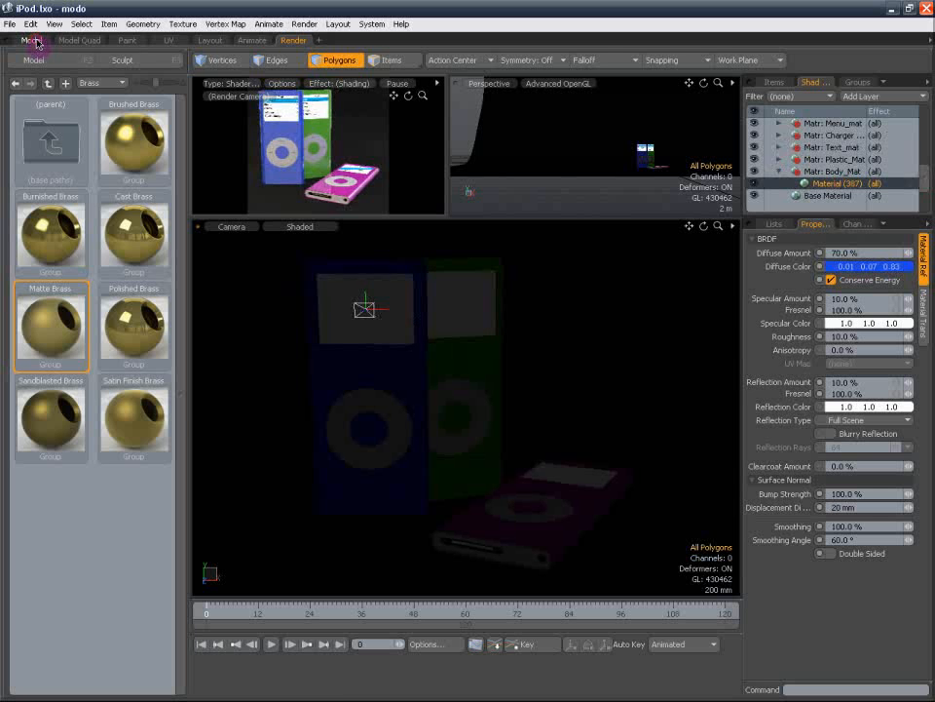
# Return to the modeling layout and show the scene in a Shaded Texture perspective view closed in on the flat iPod's screen
pyautogui.click(36, 43)
pyautogui.click(245, 80)
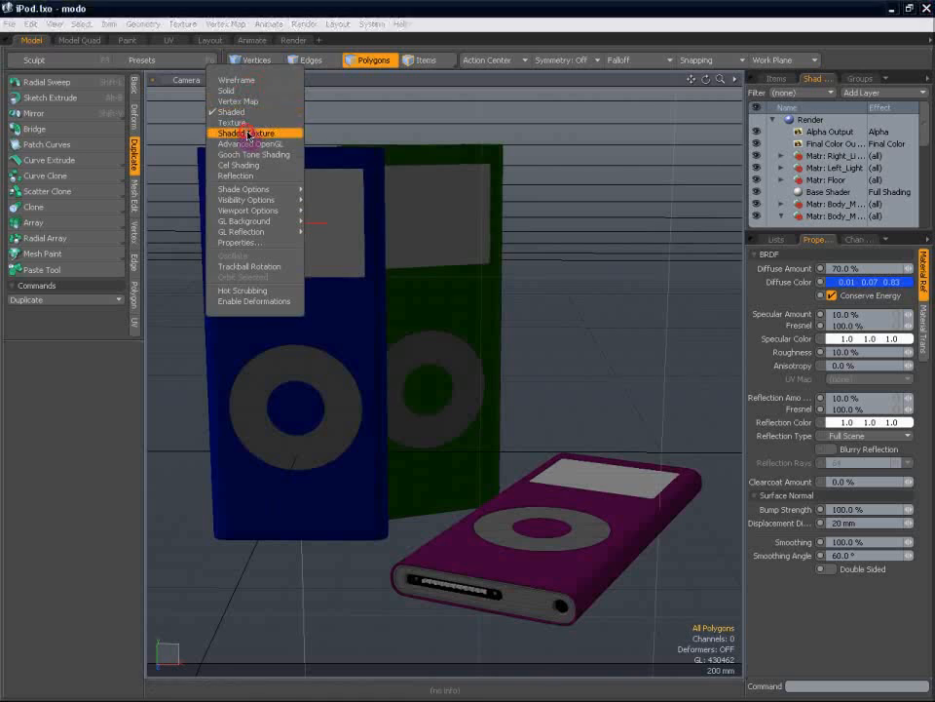
pyautogui.click(247, 134)
pyautogui.click(202, 80)
pyautogui.click(202, 69)
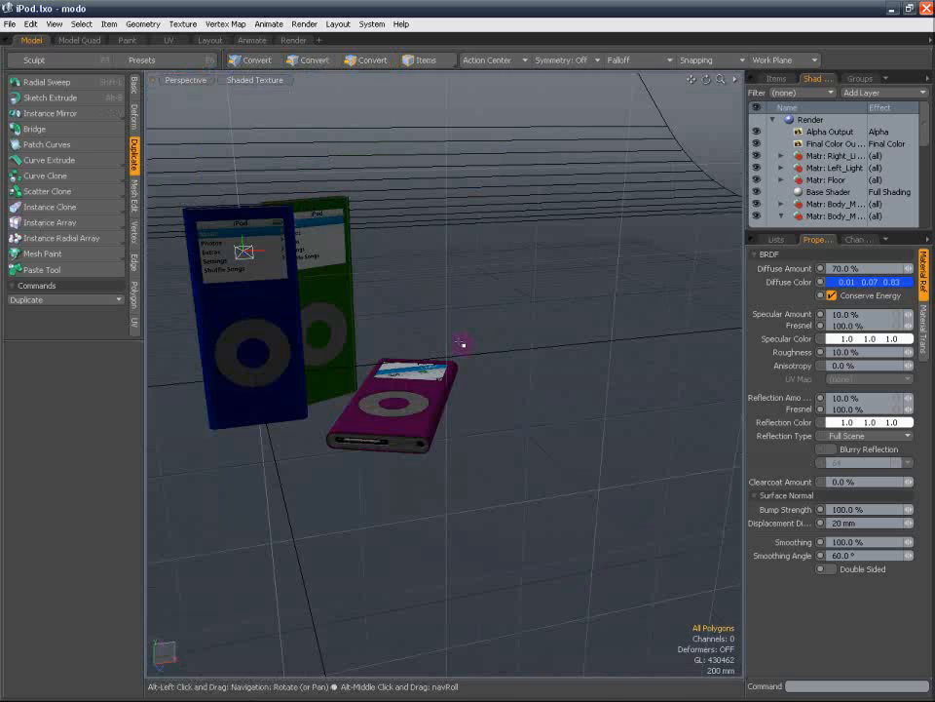
pyautogui.keyDown('alt'); pyautogui.moveTo(462, 343); pyautogui.dragTo(451, 396); pyautogui.keyUp('alt')
pyautogui.scroll(5, 451, 397)
pyautogui.keyDown('alt'); pyautogui.moveTo(385, 384); pyautogui.dragTo(558, 372); pyautogui.keyUp('alt')
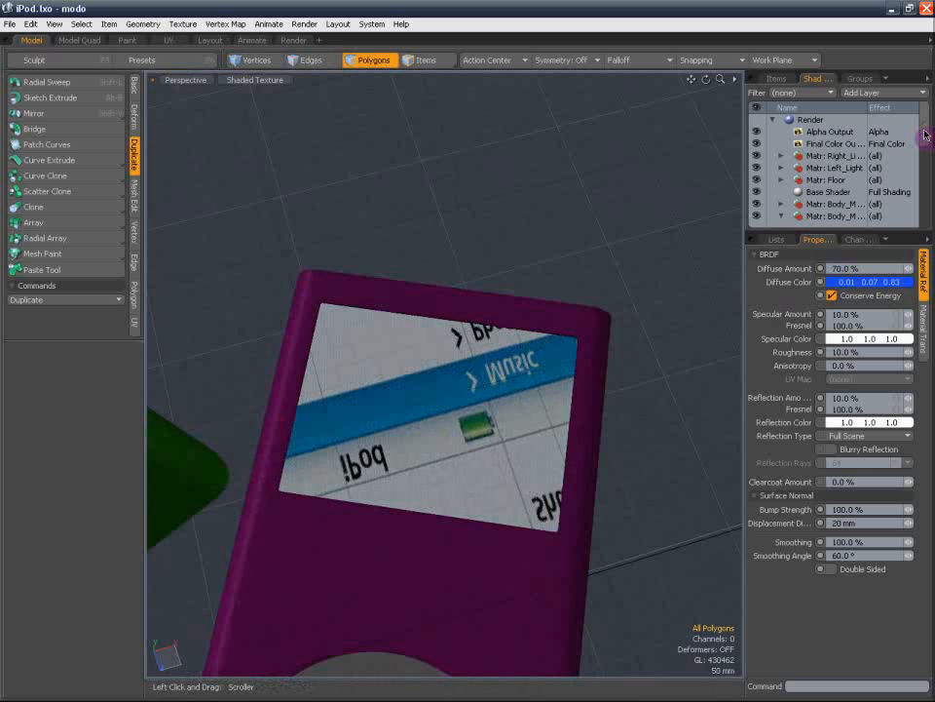
# Assign the flat iPod's screen polygon a new material named Screen_2 and deselect it
pyautogui.click(528, 411)
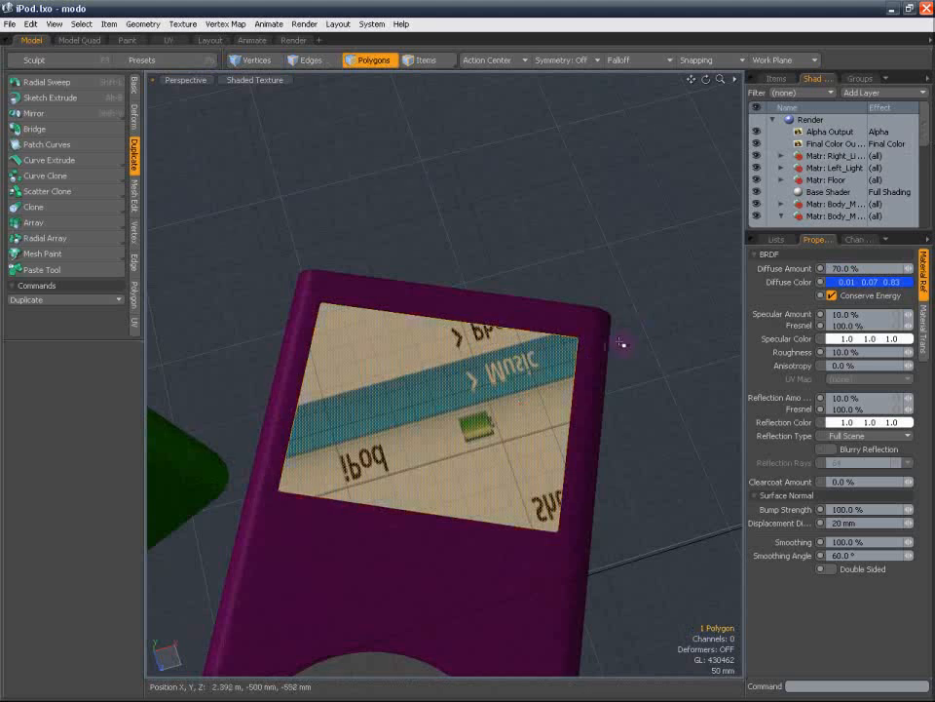
pyautogui.press('m')
pyautogui.moveTo(777, 332); pyautogui.dragTo(648, 316)
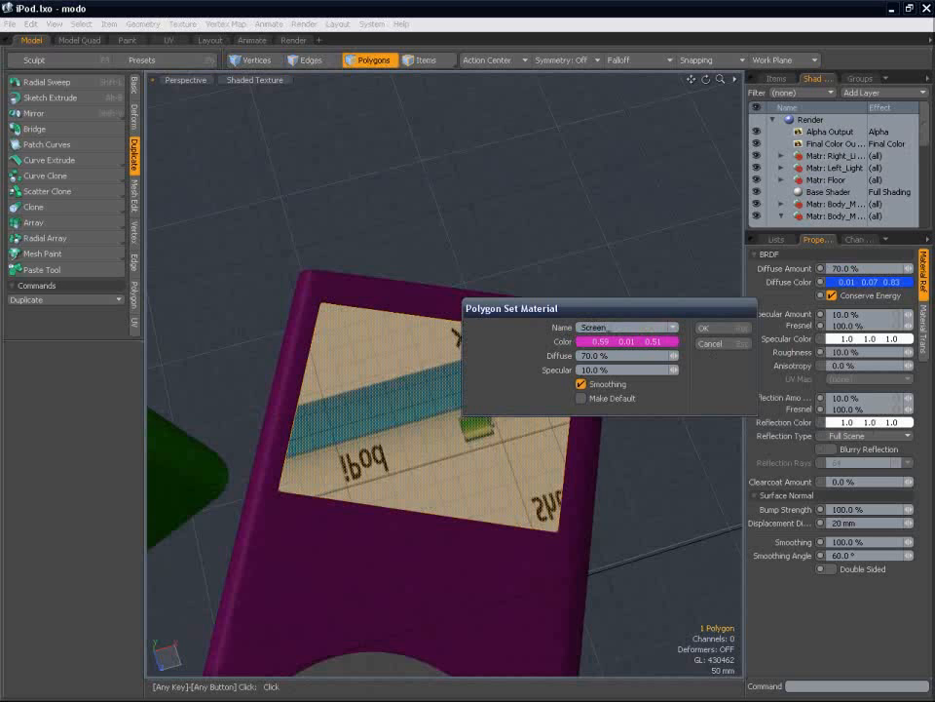
pyautogui.press('Return')
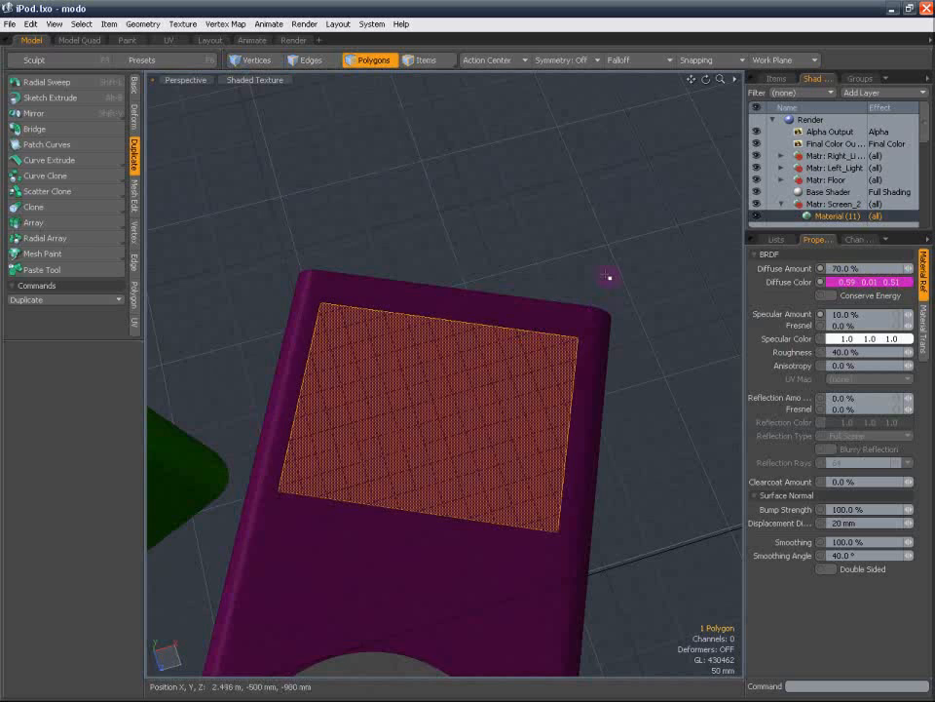
pyautogui.click(609, 277)
# Add the Screen (2) image as a diffuse color image map to the Screen_2 material
pyautogui.scroll(-2, 928, 129)
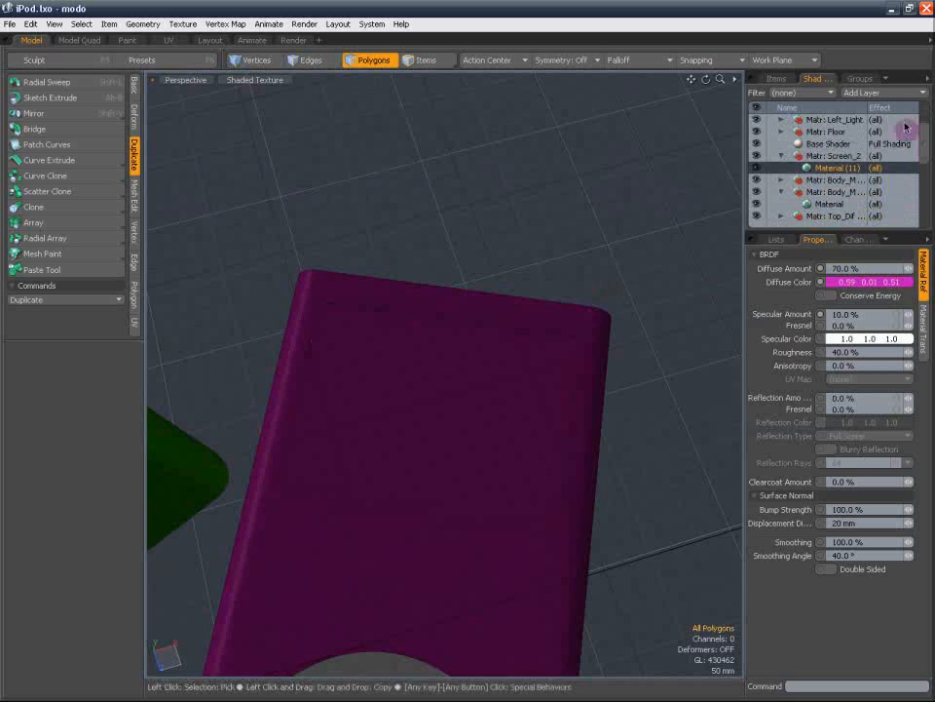
pyautogui.click(891, 92)
pyautogui.click(879, 190)
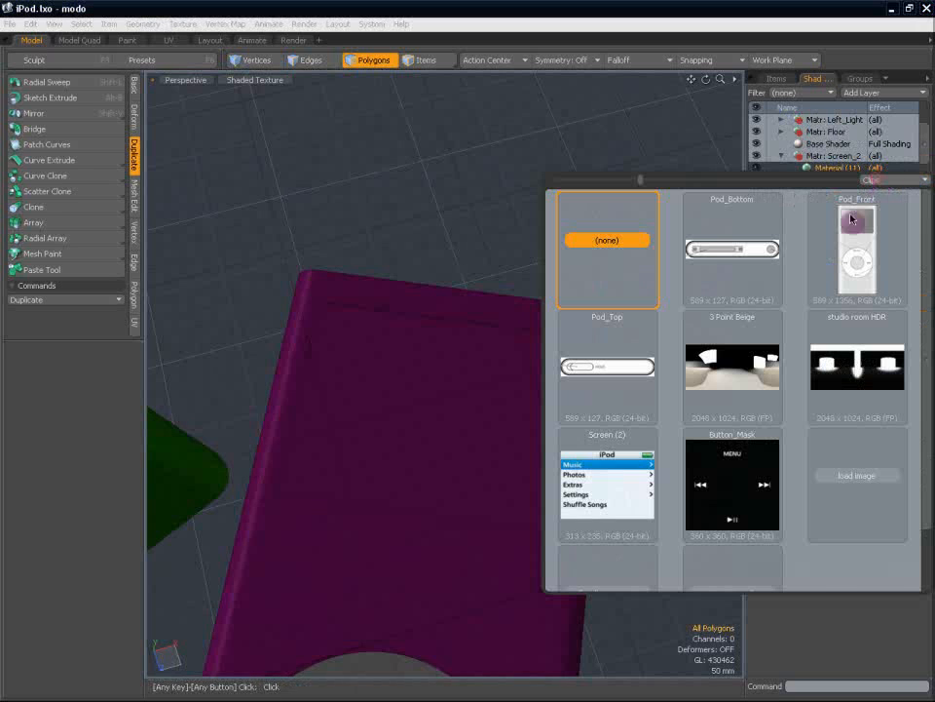
pyautogui.click(624, 485)
# Examine the flat iPod's screen from several distances to check how the new image map is placed
pyautogui.scroll(-2, 657, 364)
pyautogui.scroll(-3, 657, 363)
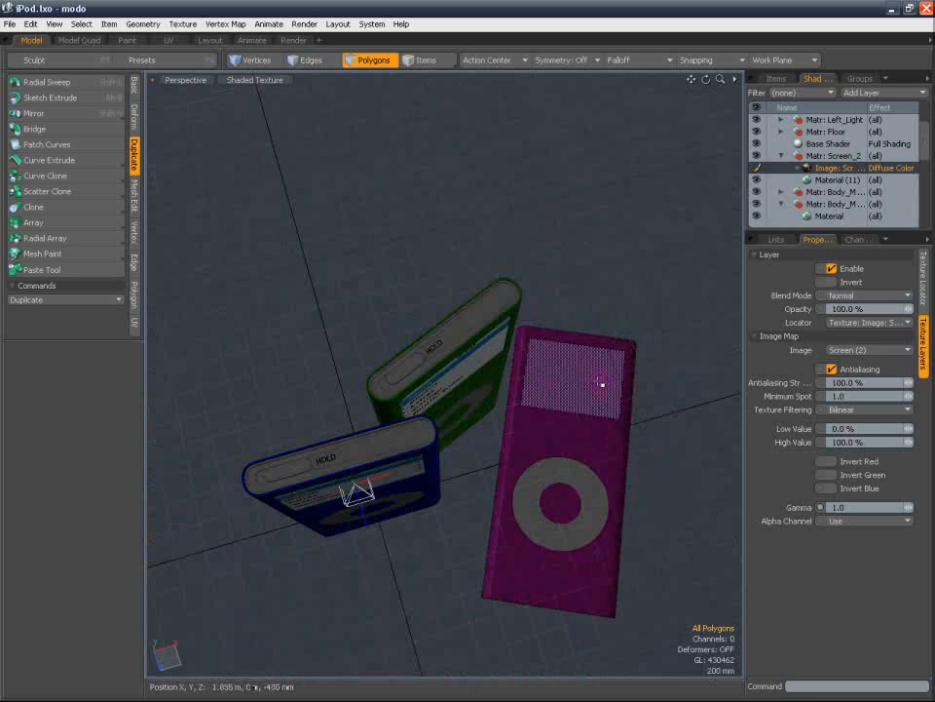
pyautogui.keyDown('alt'); pyautogui.moveTo(602, 384); pyautogui.dragTo(581, 365); pyautogui.keyUp('alt')
pyautogui.scroll(4, 565, 358)
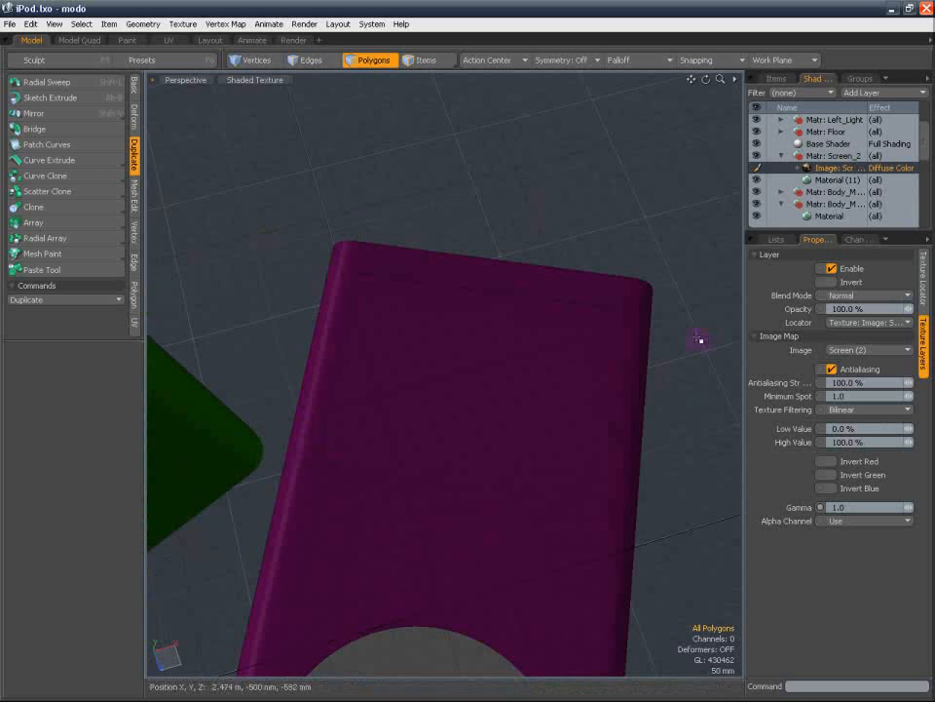
pyautogui.scroll(-2, 590, 455)
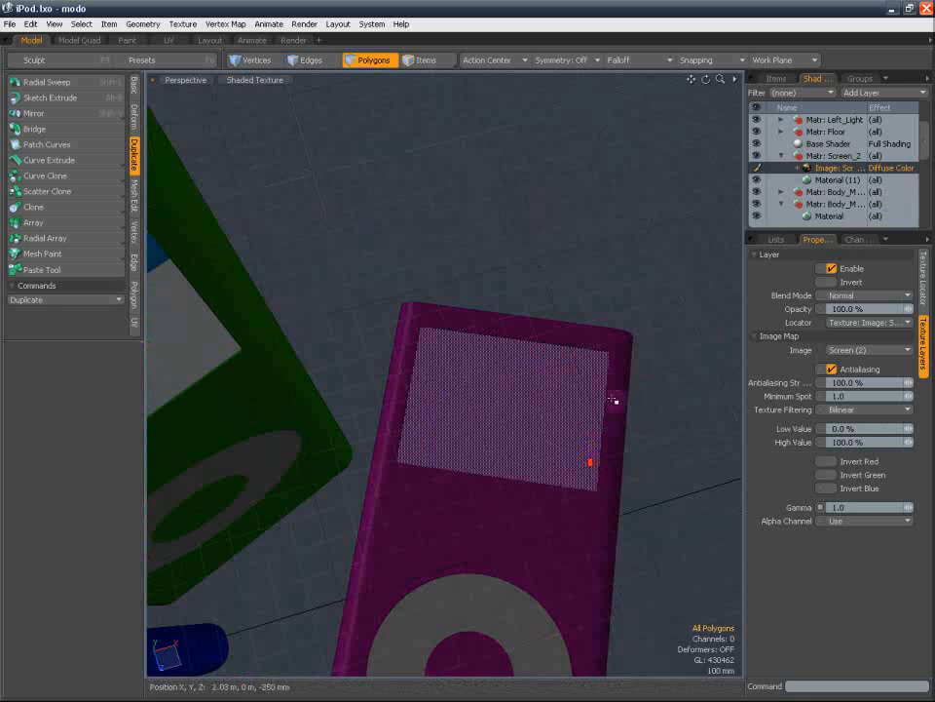
pyautogui.keyDown('alt'); pyautogui.keyDown('shift'); pyautogui.moveTo(554, 502); pyautogui.dragTo(538, 357); pyautogui.keyUp('shift'); pyautogui.keyUp('alt')
pyautogui.scroll(-3, 512, 469)
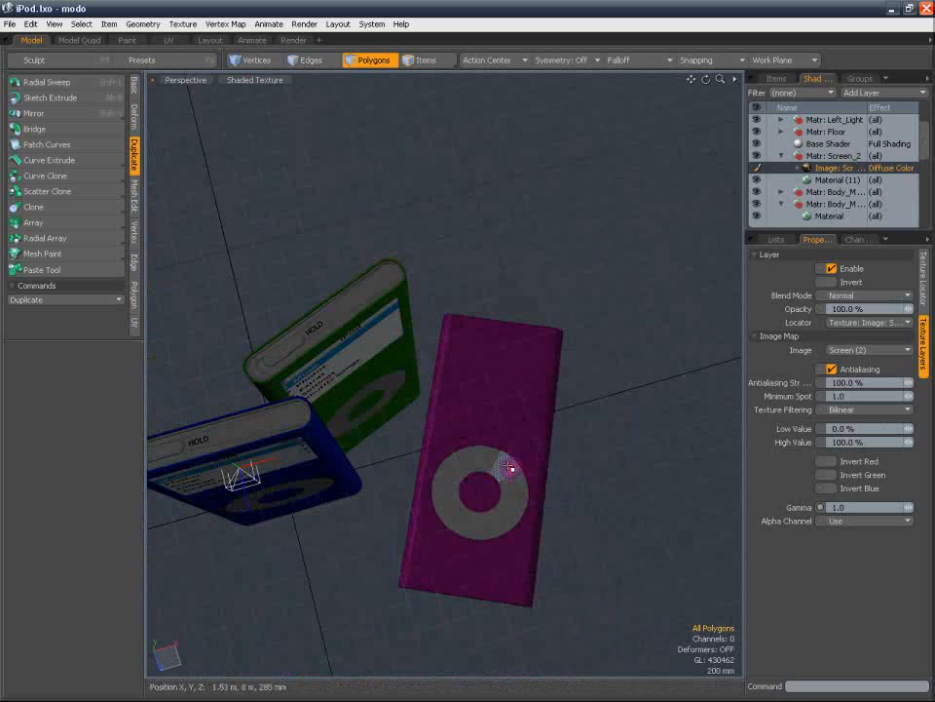
pyautogui.scroll(3, 515, 466)
pyautogui.scroll(-2, 518, 465)
pyautogui.keyDown('alt'); pyautogui.keyDown('shift'); pyautogui.moveTo(503, 469); pyautogui.dragTo(497, 422); pyautogui.keyUp('shift'); pyautogui.keyUp('alt')
pyautogui.scroll(-2, 498, 423)
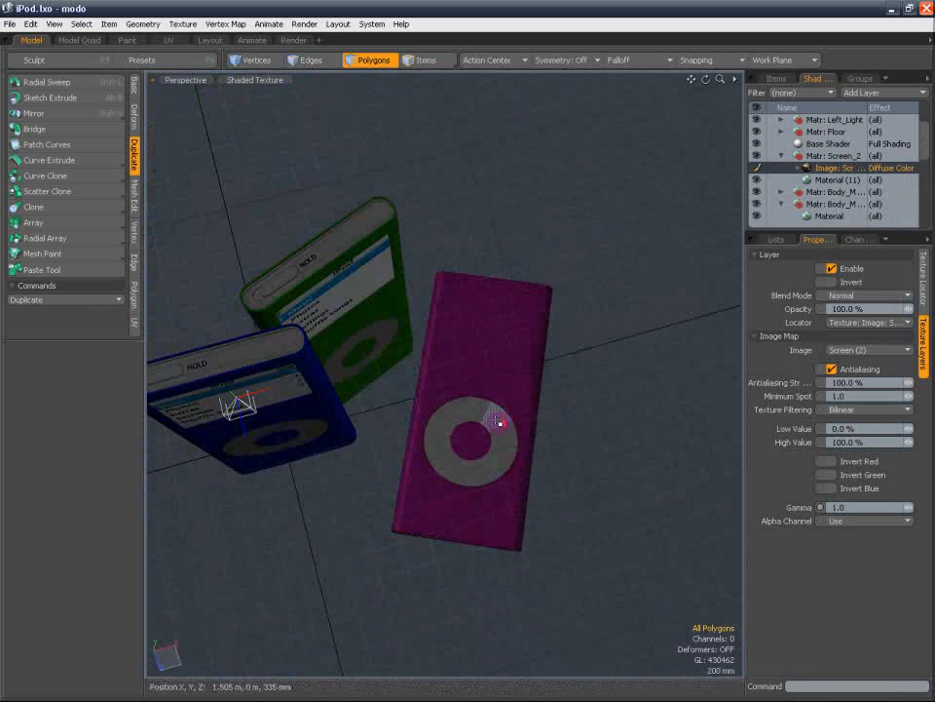
pyautogui.scroll(4, 498, 422)
pyautogui.scroll(-3, 497, 421)
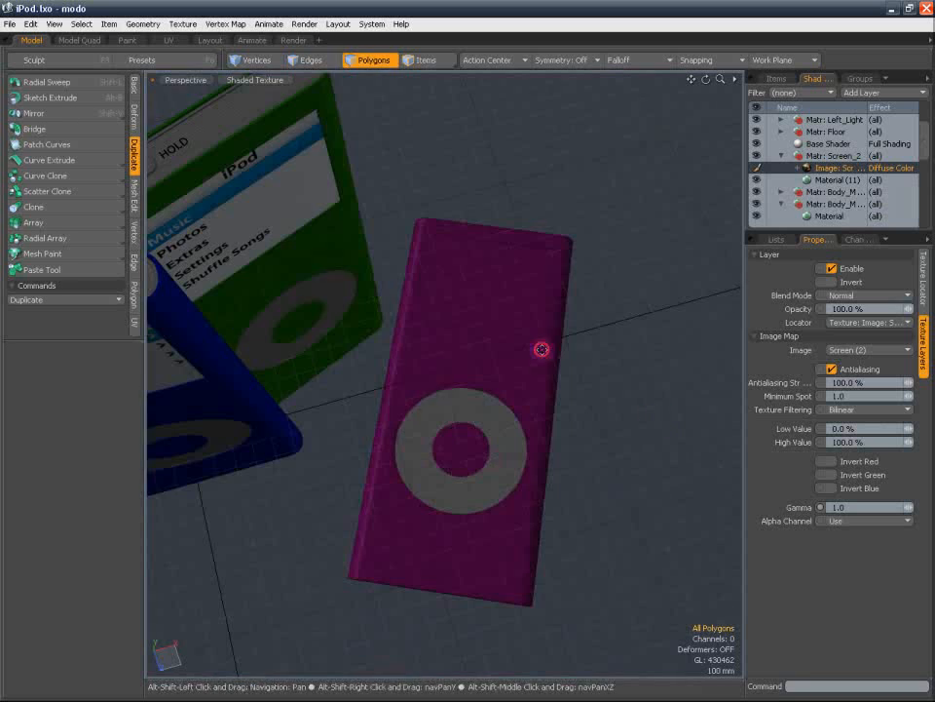
# Disable antialiasing on the Screen_2 material's diffuse image map while viewing the flat iPod's screen
pyautogui.scroll(4, 531, 358)
pyautogui.scroll(-4, 502, 343)
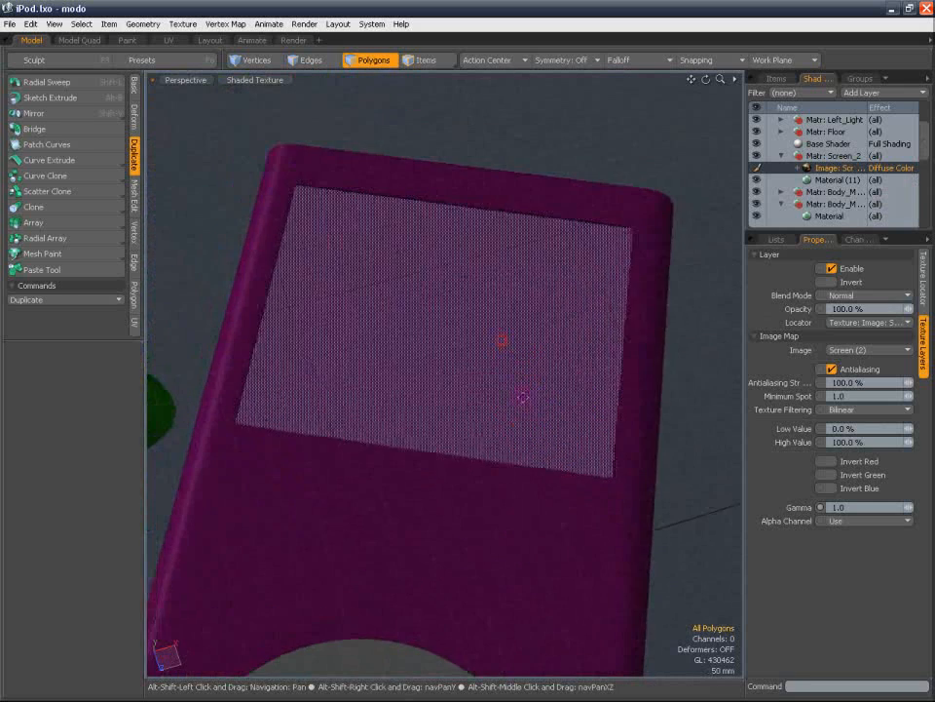
pyautogui.scroll(2, 552, 404)
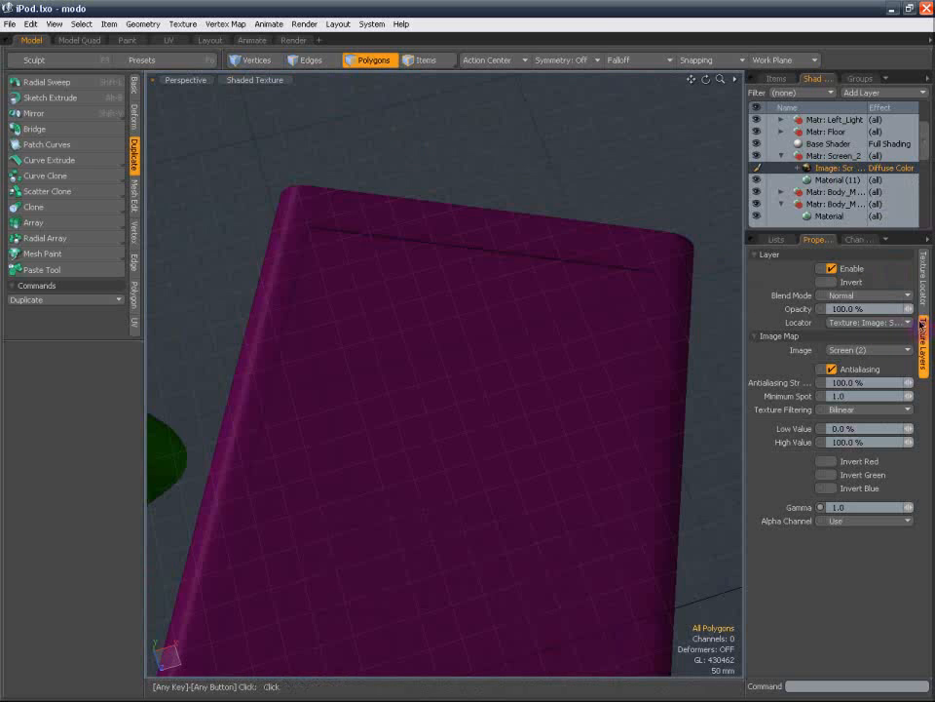
pyautogui.click(831, 369)
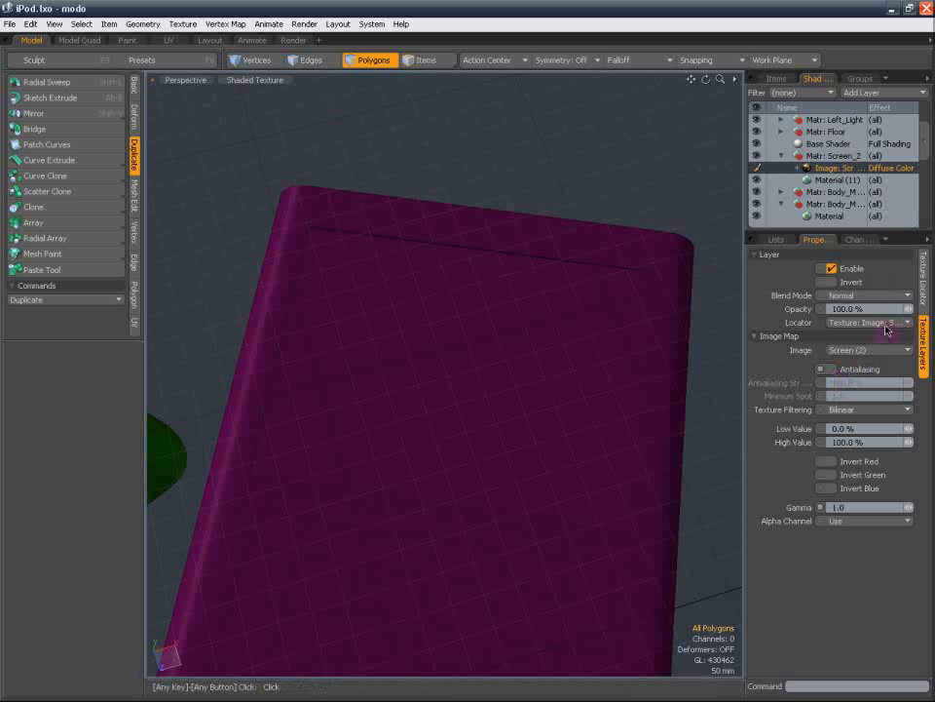
# Set the Screen_2 image map to Solid projection, auto-size it to the screen and rotate it 154.6° about Y
pyautogui.click(922, 288)
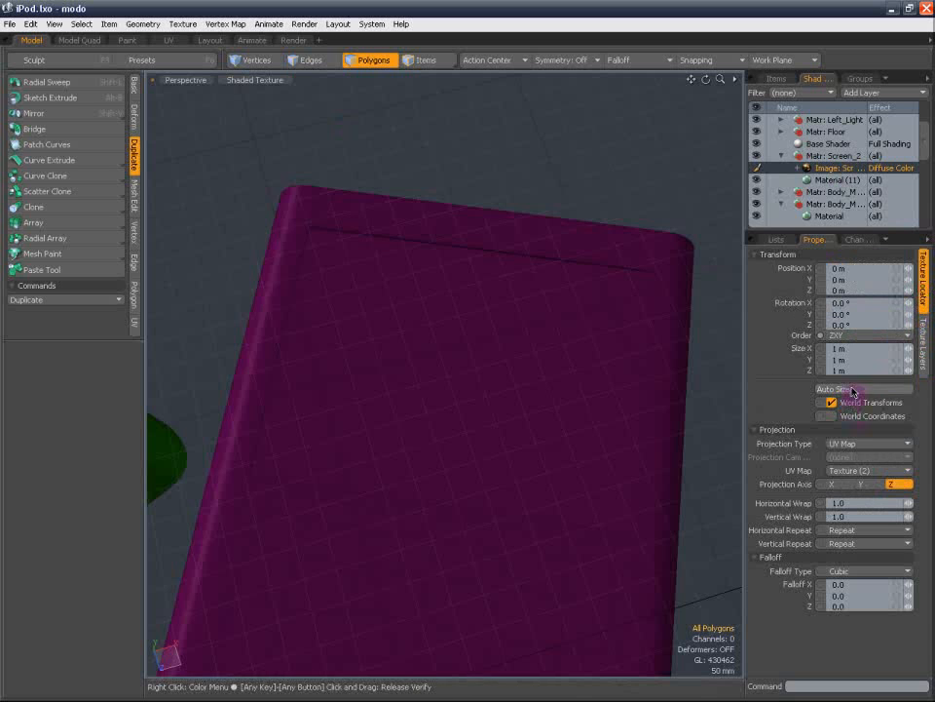
pyautogui.click(856, 443)
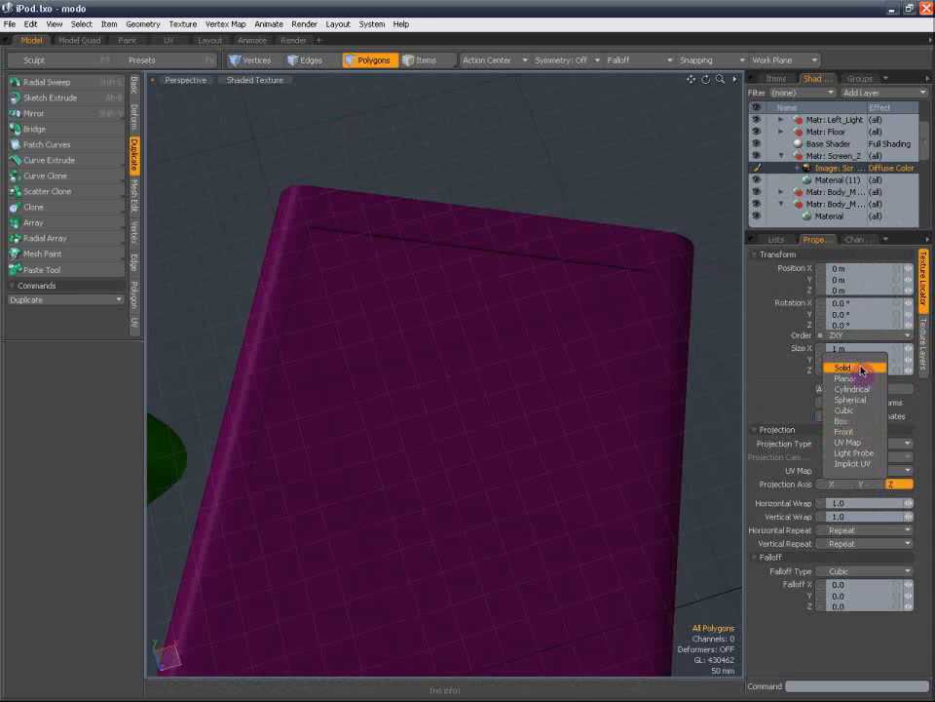
pyautogui.click(858, 367)
pyautogui.click(849, 390)
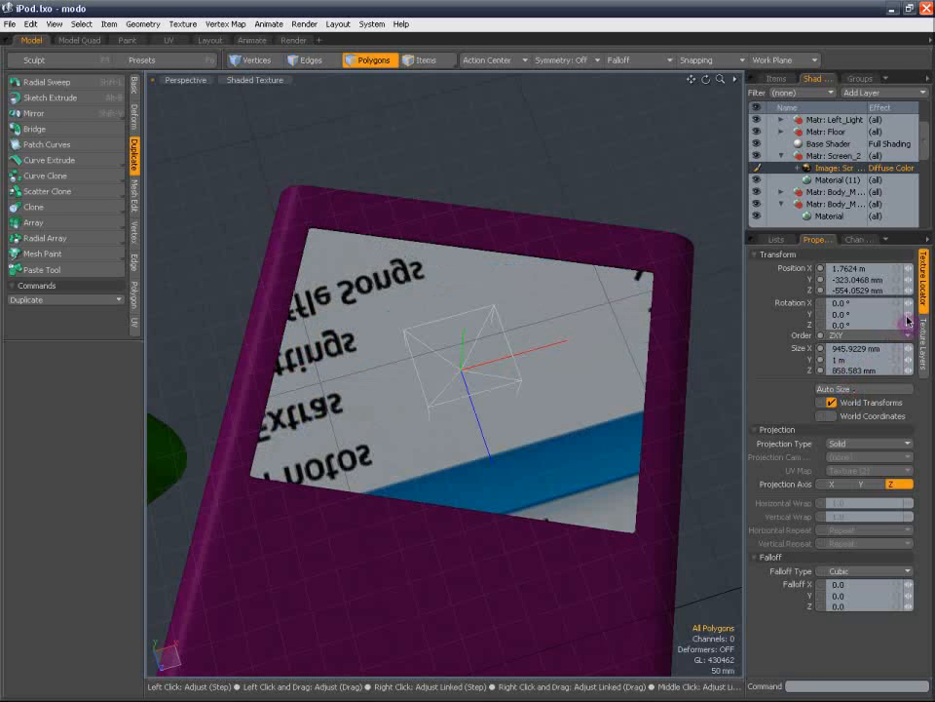
pyautogui.moveTo(907, 313); pyautogui.dragTo(934, 313)
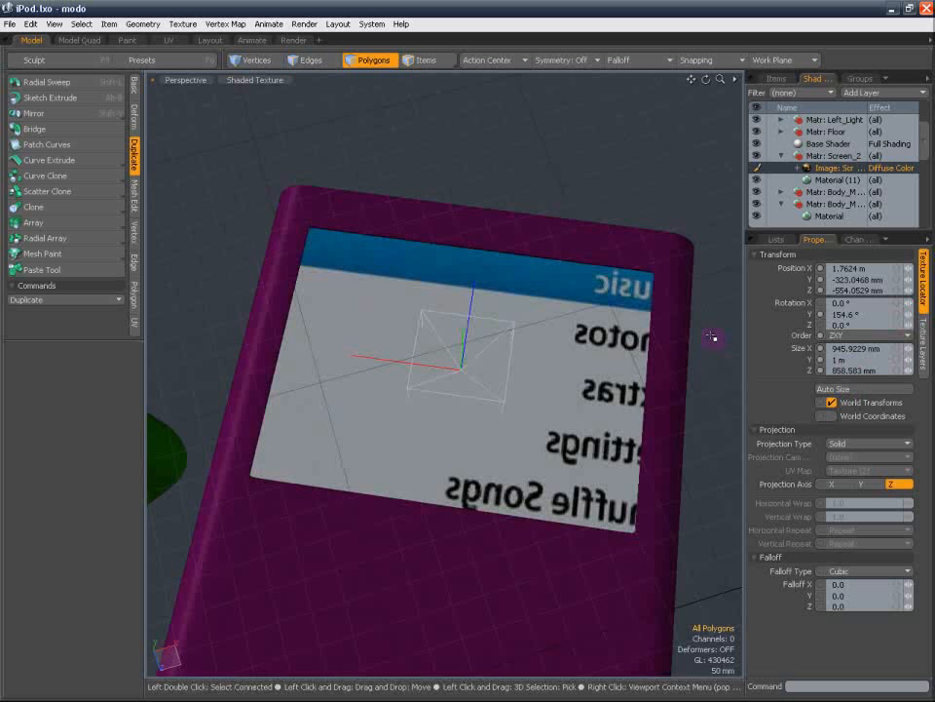
# Select the Screen mesh item under Base_Model and save the scene
pyautogui.click(851, 180)
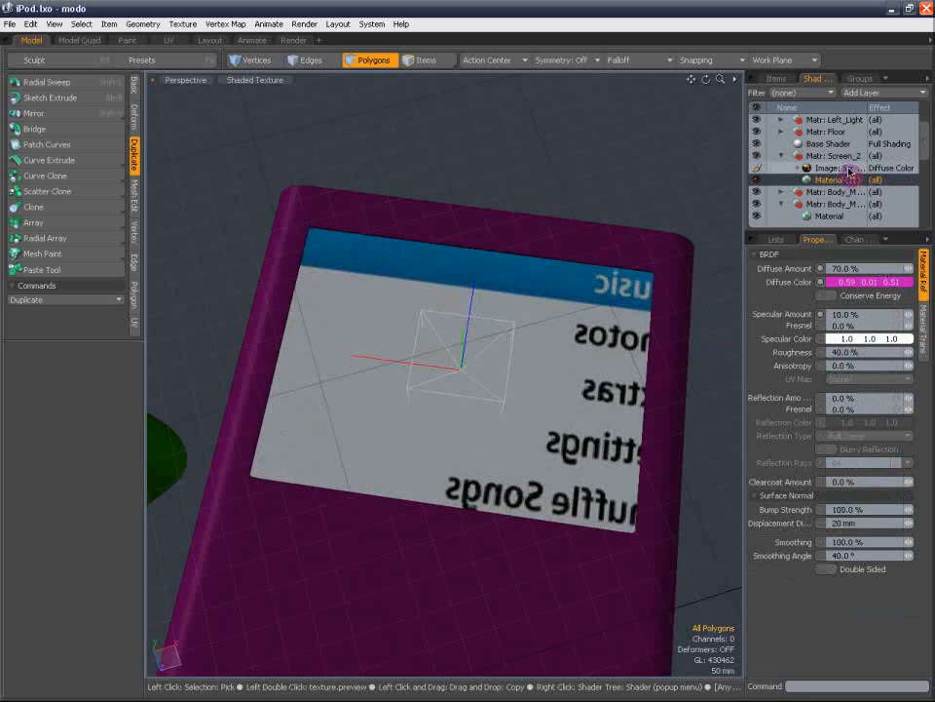
pyautogui.click(846, 169)
pyautogui.click(776, 78)
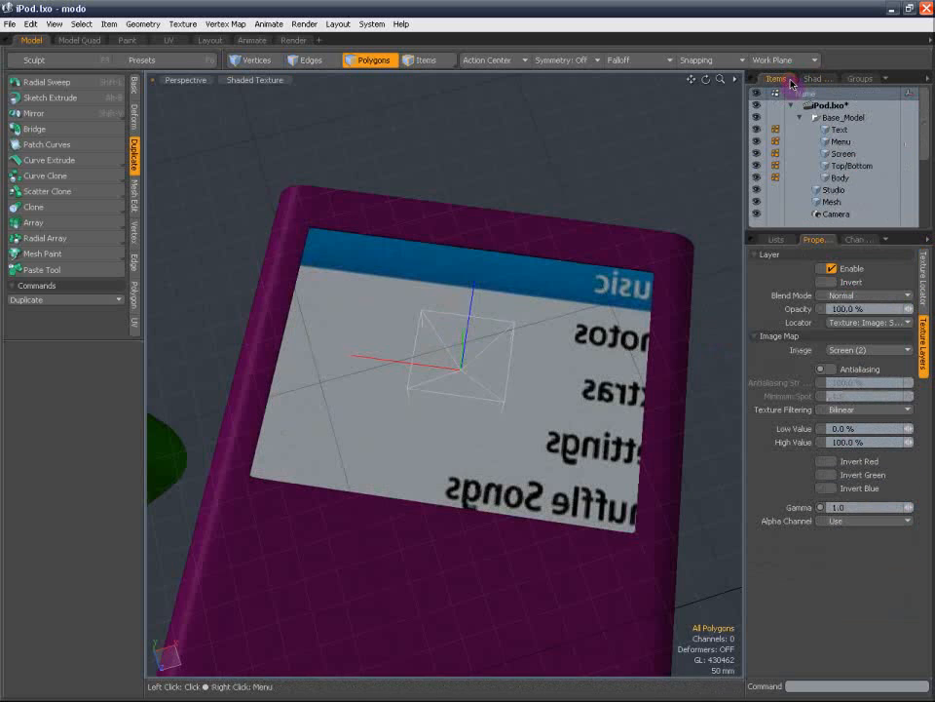
pyautogui.click(840, 153)
pyautogui.hotkey('ctrl', 's')
pyautogui.hotkey('ctrl', 's')
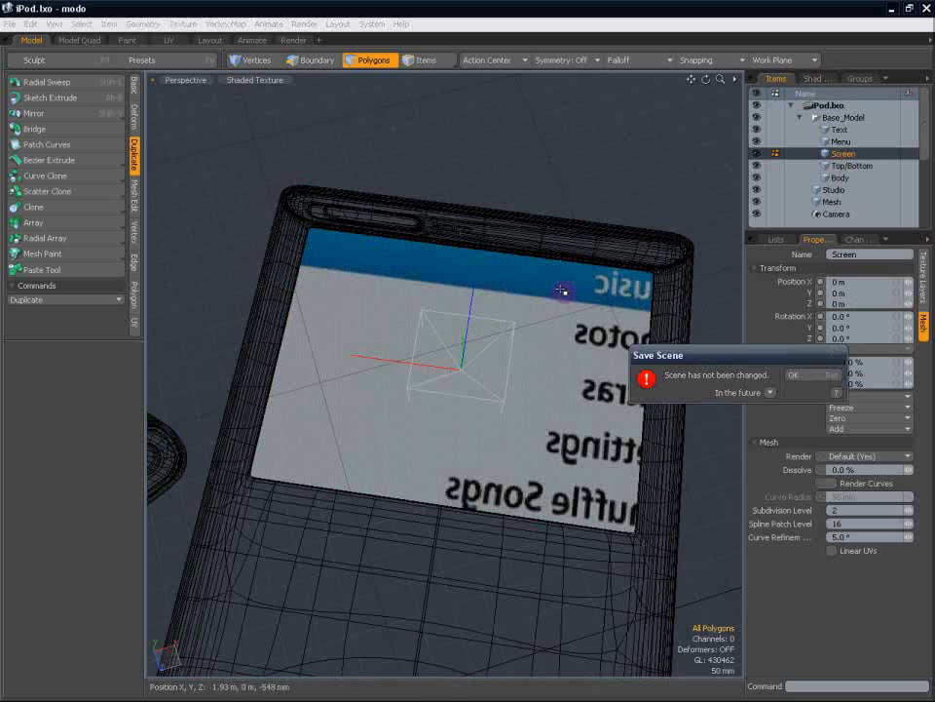
pyautogui.click(799, 373)
# Create a new UV map named Screen for the Screen mesh in the UV layout
pyautogui.click(181, 43)
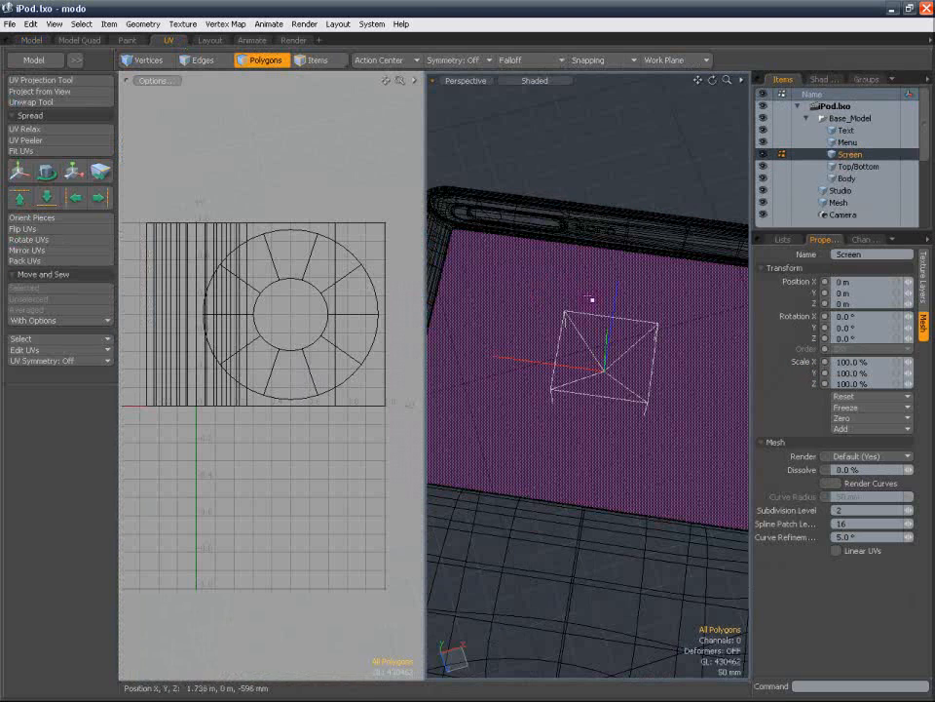
pyautogui.click(785, 240)
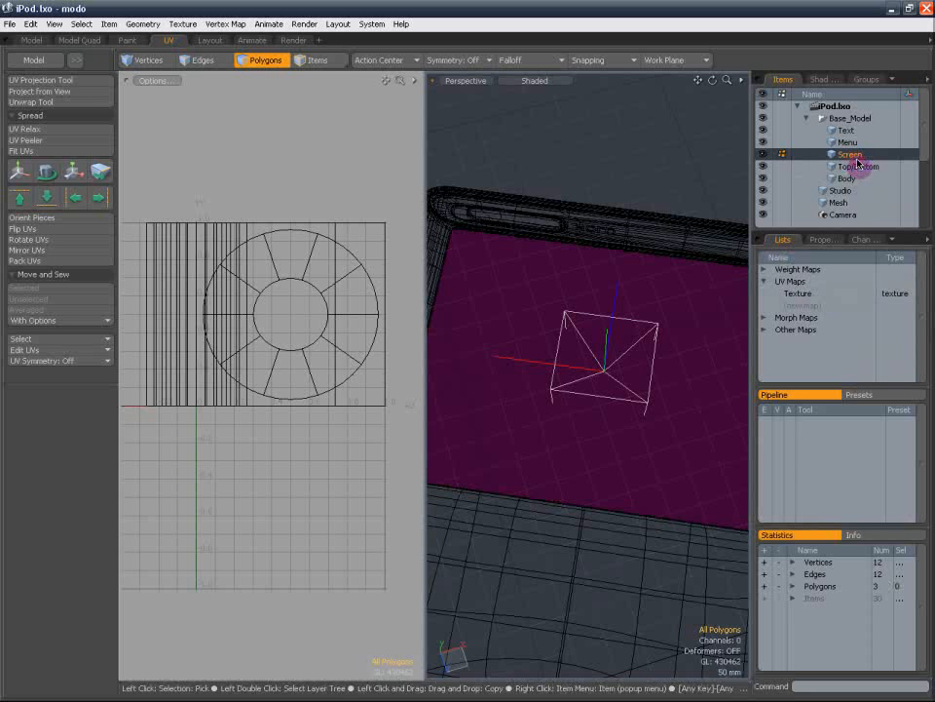
pyautogui.click(820, 295)
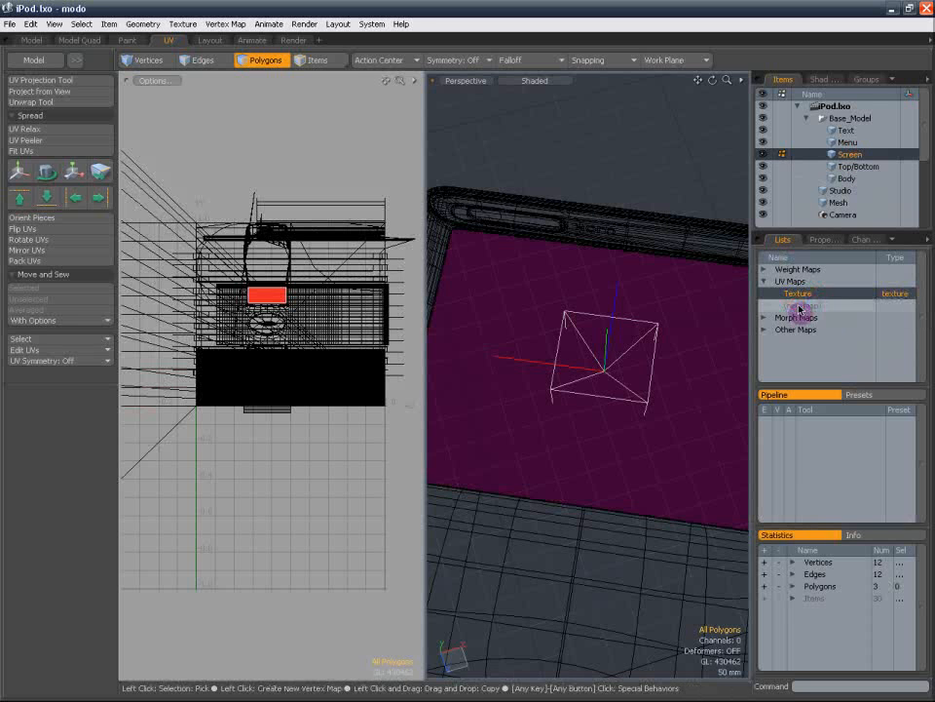
pyautogui.click(804, 306)
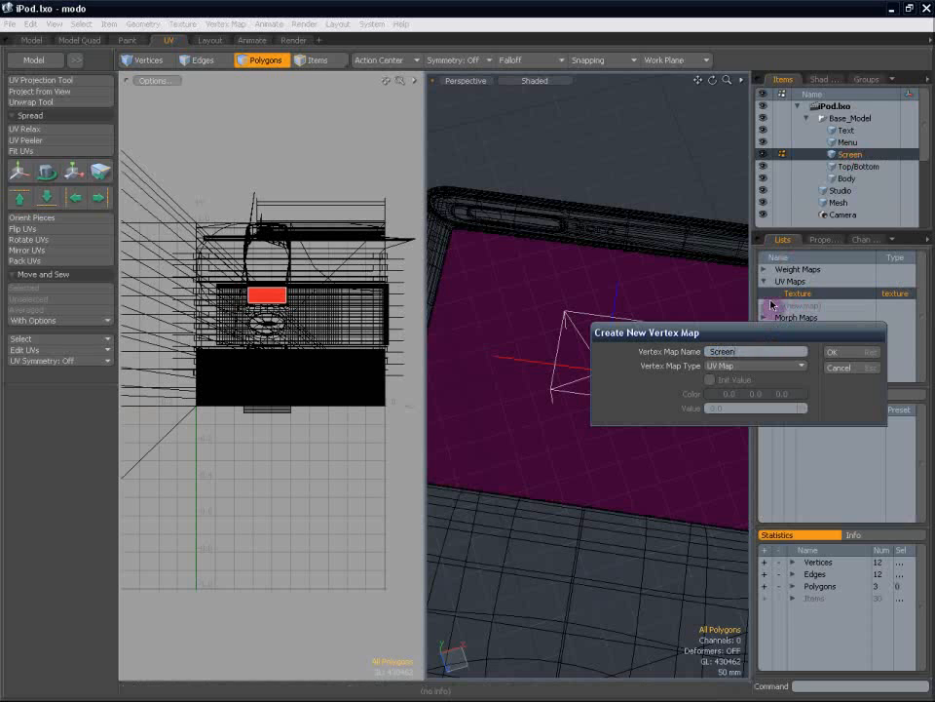
pyautogui.press('Return')
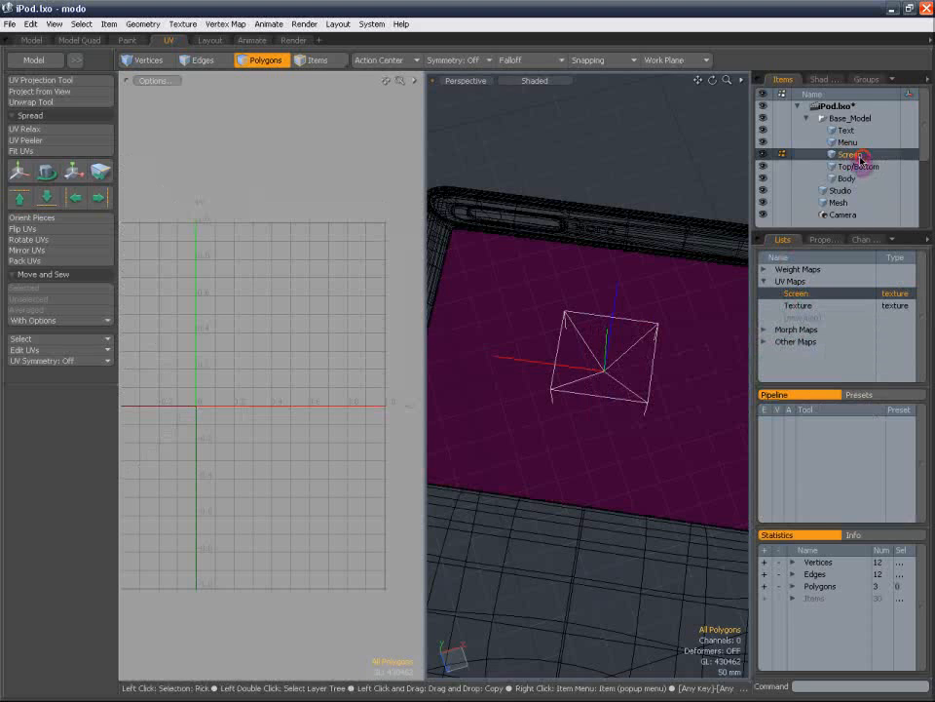
# Apply a planar UV projection along the Y axis to the flat iPod's screen polygon
pyautogui.click(605, 334)
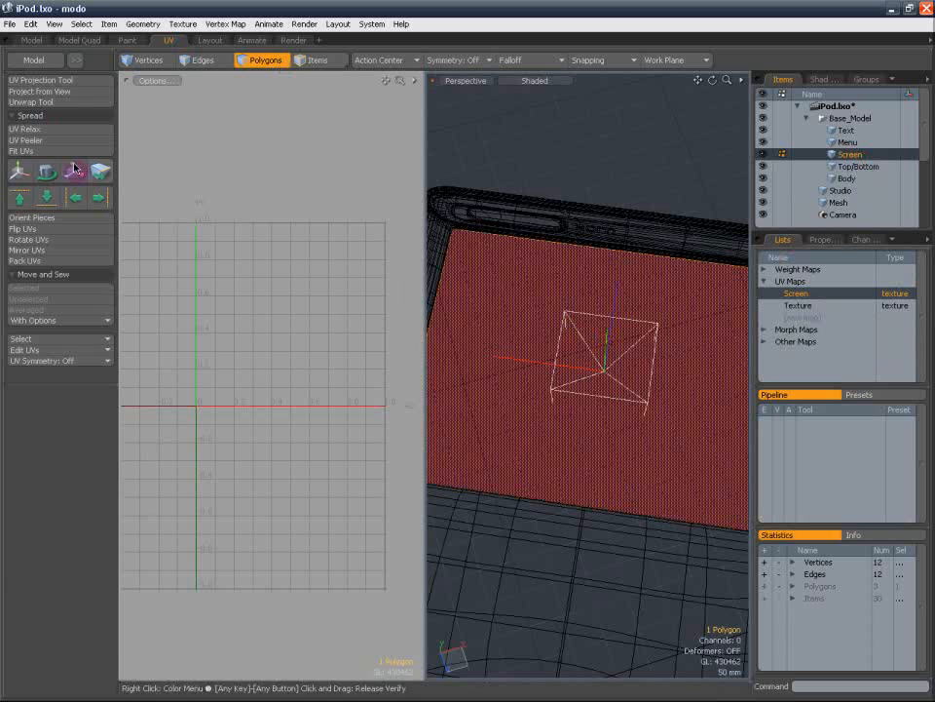
pyautogui.click(64, 81)
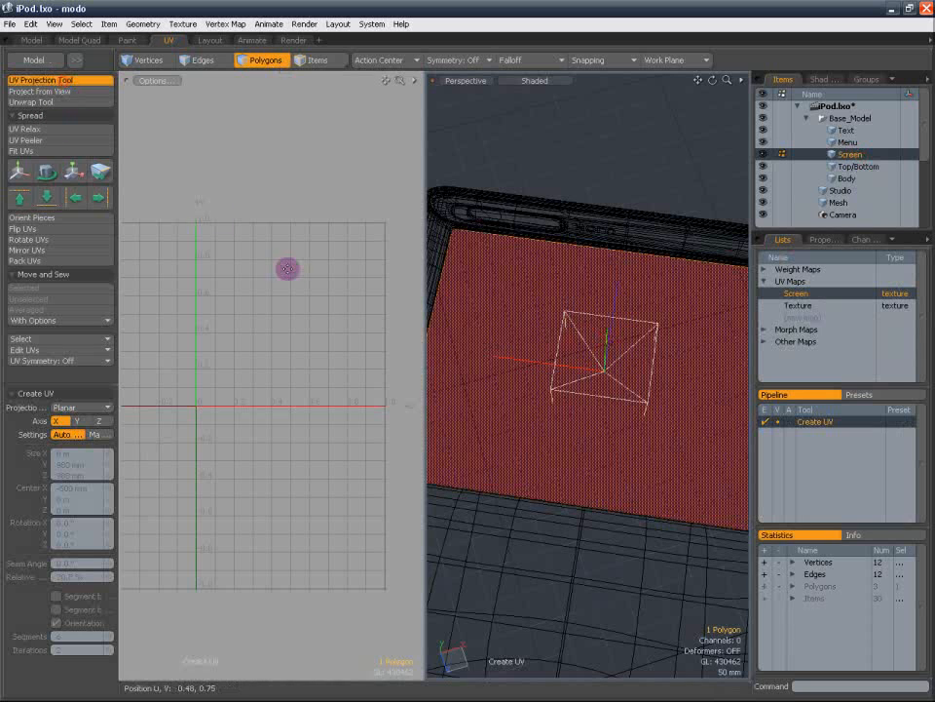
pyautogui.click(78, 422)
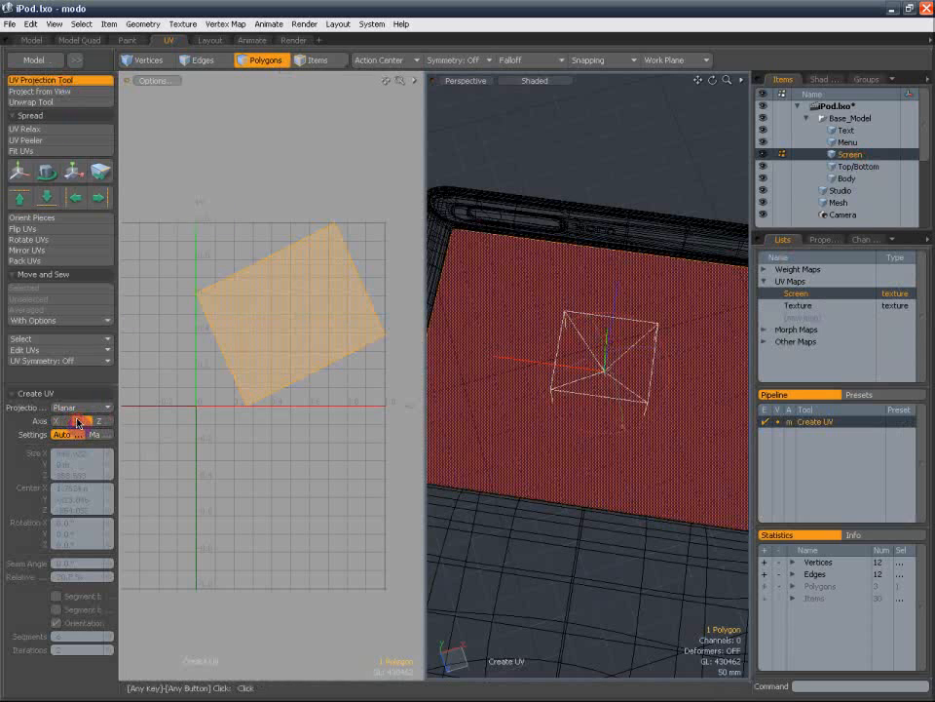
pyautogui.click(281, 62)
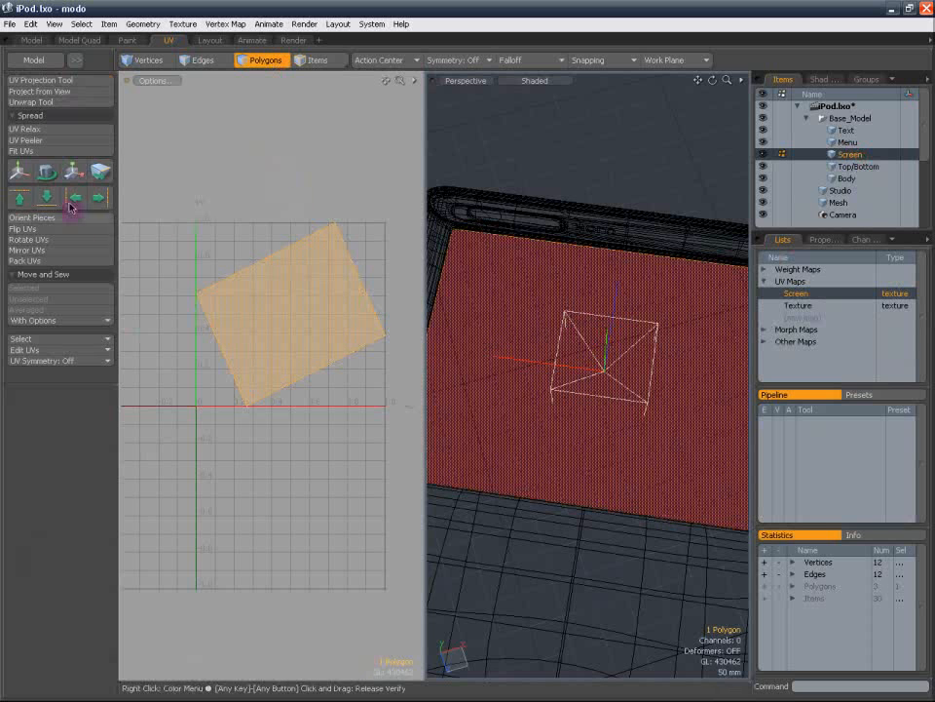
# Relax the screen polygon's UVs and rotate the island about -26° to square it with the grid, leaving it deselected
pyautogui.click(39, 129)
pyautogui.click(286, 254)
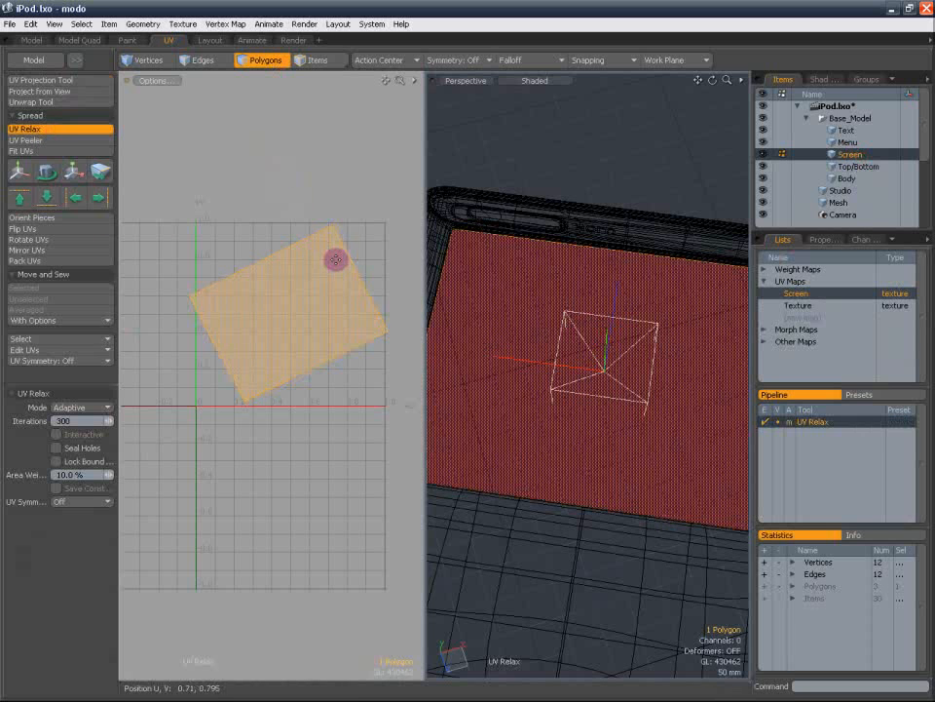
pyautogui.click(282, 64)
pyautogui.press('e')
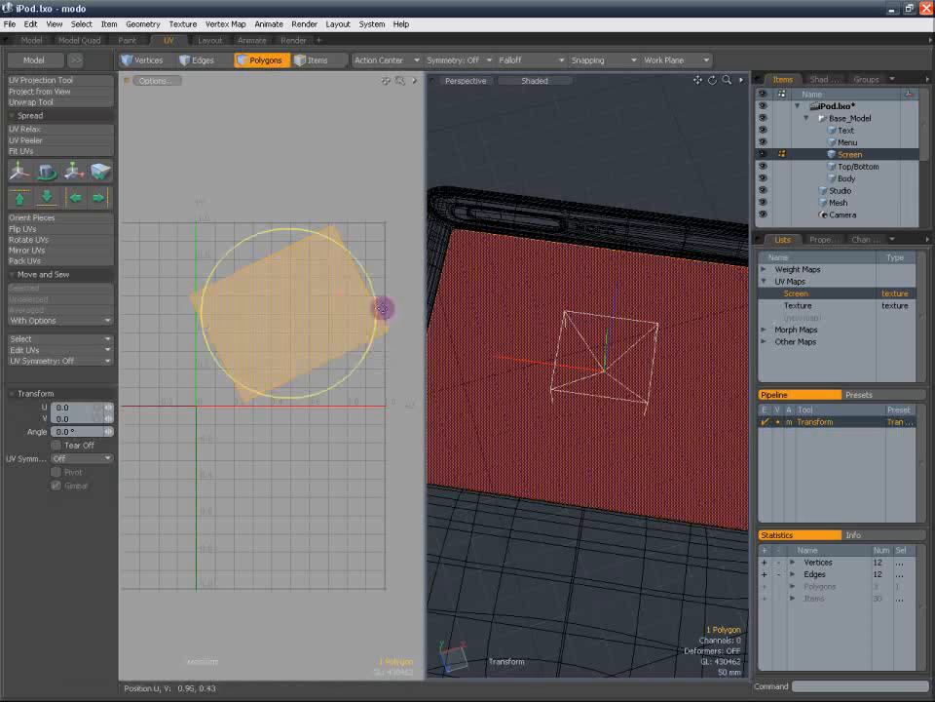
pyautogui.moveTo(373, 291); pyautogui.dragTo(382, 298)
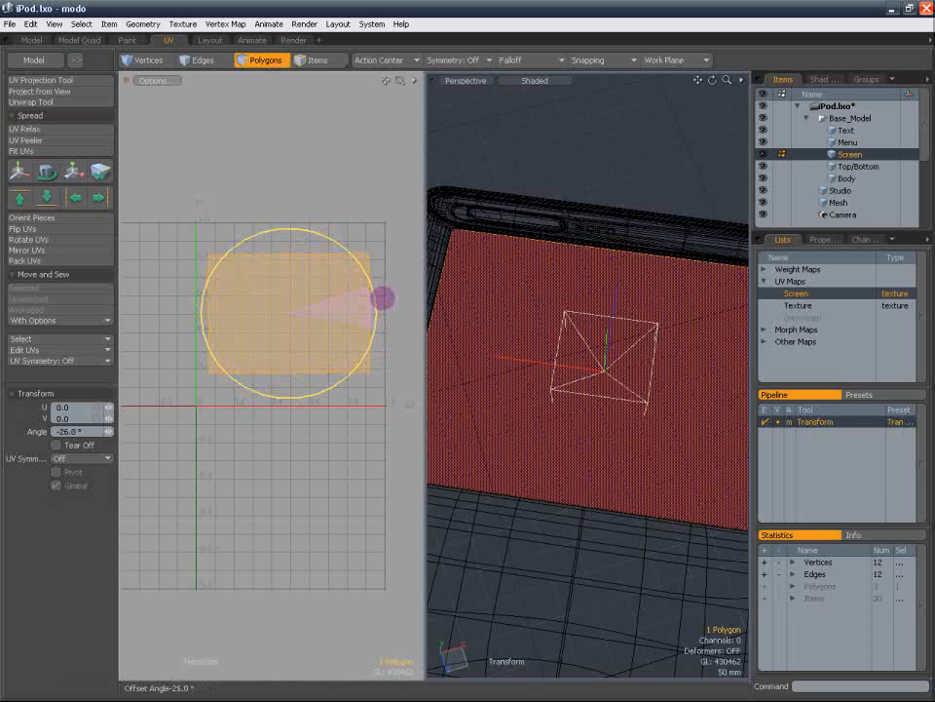
pyautogui.press('q')
pyautogui.click(382, 322)
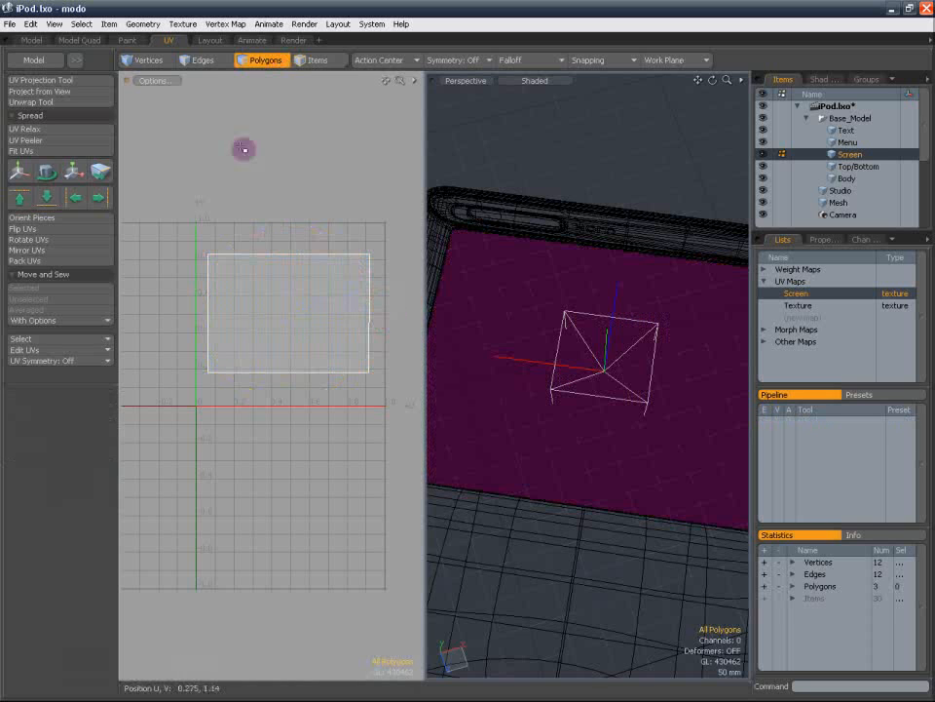
# Straighten the UV rectangle by aligning its corner vertices in pairs along each side
pyautogui.click(164, 65)
pyautogui.click(189, 176)
pyautogui.moveTo(181, 221)
pyautogui.mouseDown(button='right')
pyautogui.moveTo(194, 500)
pyautogui.moveTo(176, 258)
pyautogui.moveTo(271, 444)
pyautogui.moveTo(311, 488)
pyautogui.mouseUp(button='right')
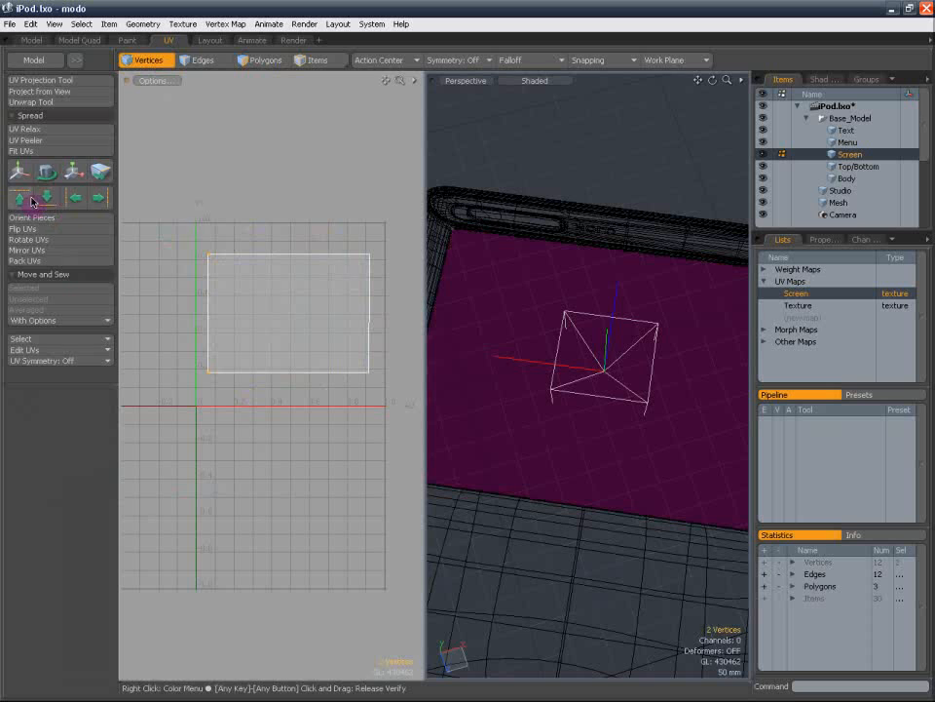
pyautogui.moveTo(185, 228); pyautogui.dragTo(411, 288, button='right')
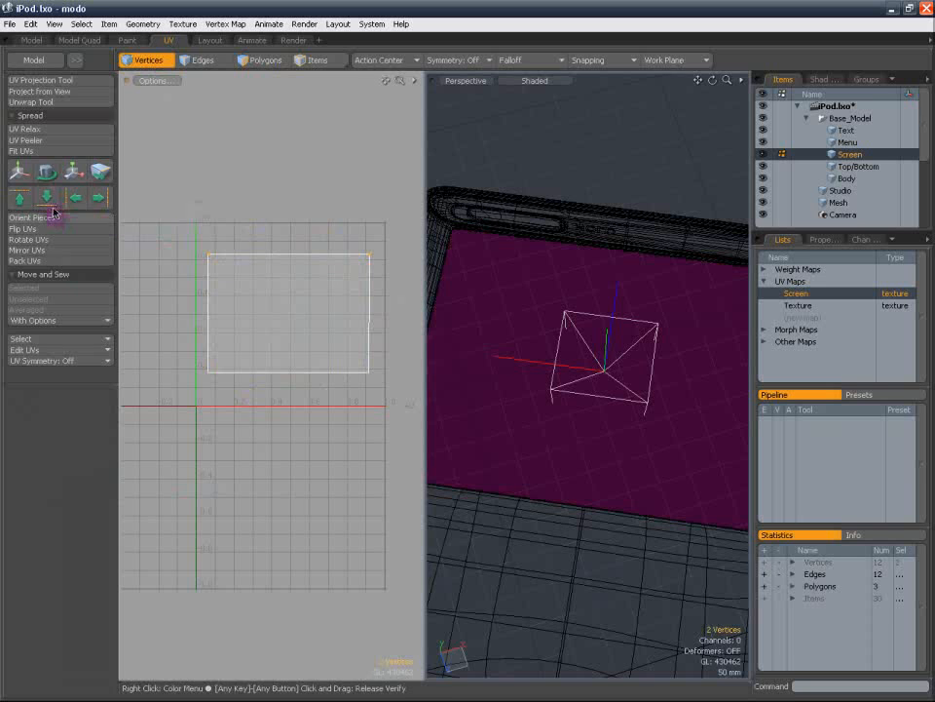
pyautogui.moveTo(173, 338); pyautogui.dragTo(397, 435, button='right')
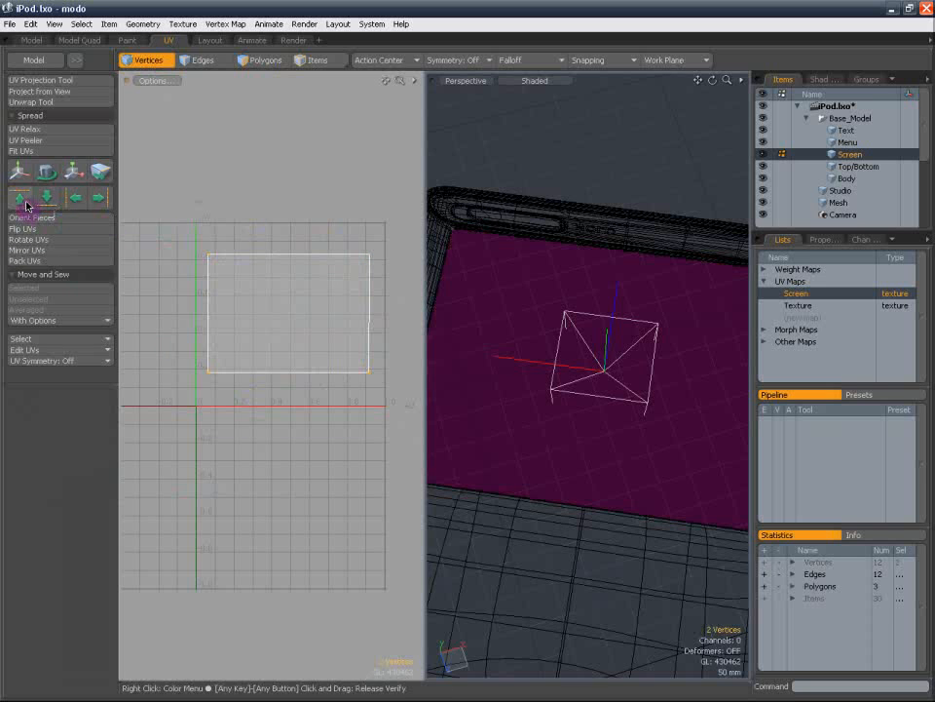
pyautogui.click(20, 199)
pyautogui.moveTo(393, 228); pyautogui.dragTo(337, 409, button='right')
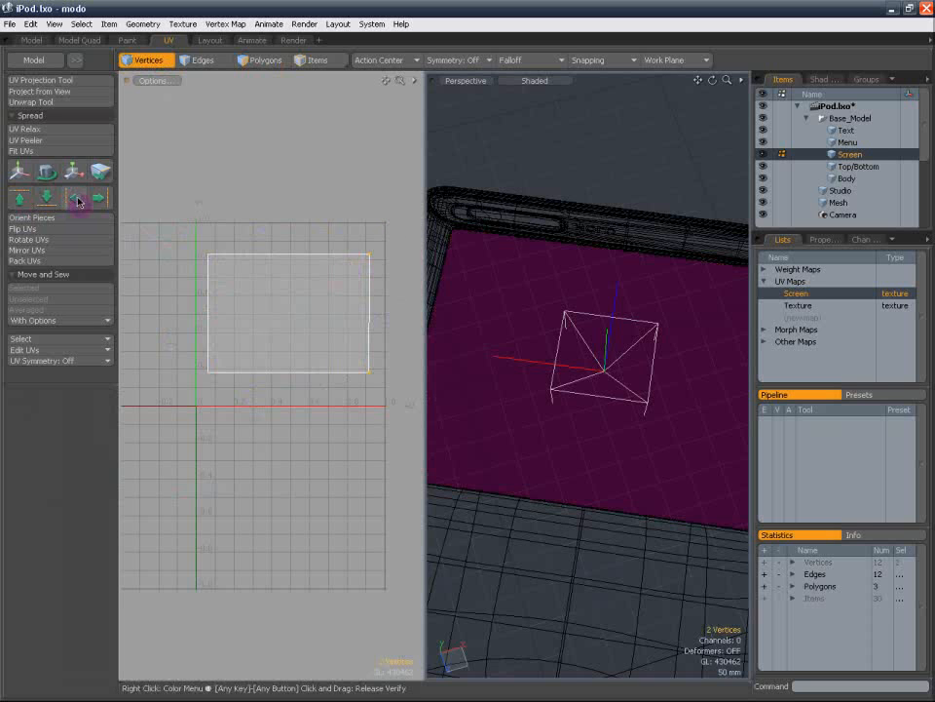
pyautogui.click(289, 226)
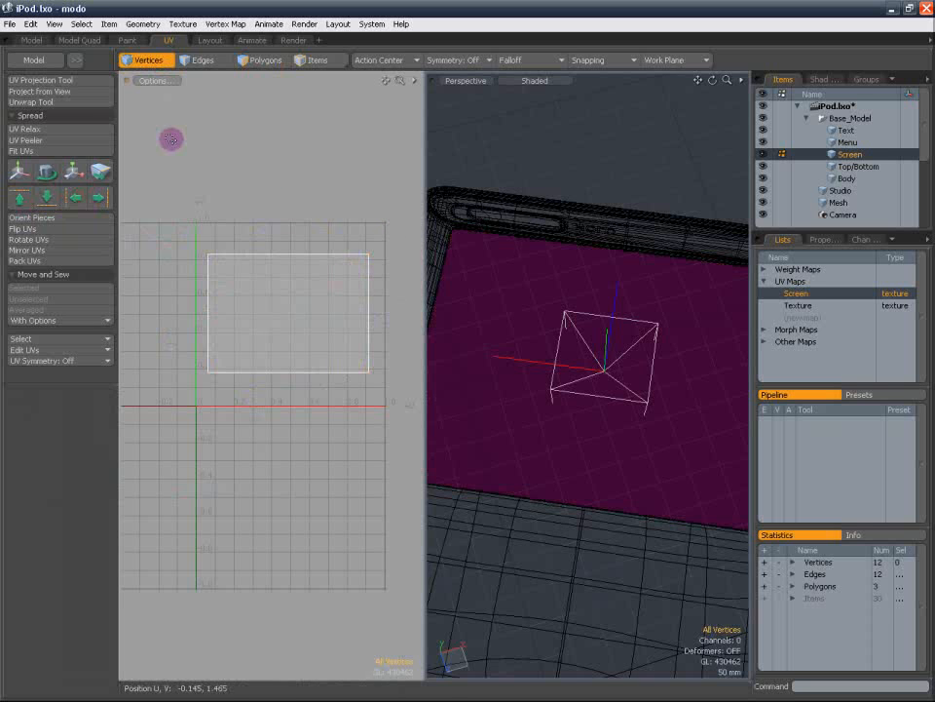
# Toggle the image display in the UV view and return to polygon selection mode
pyautogui.click(173, 86)
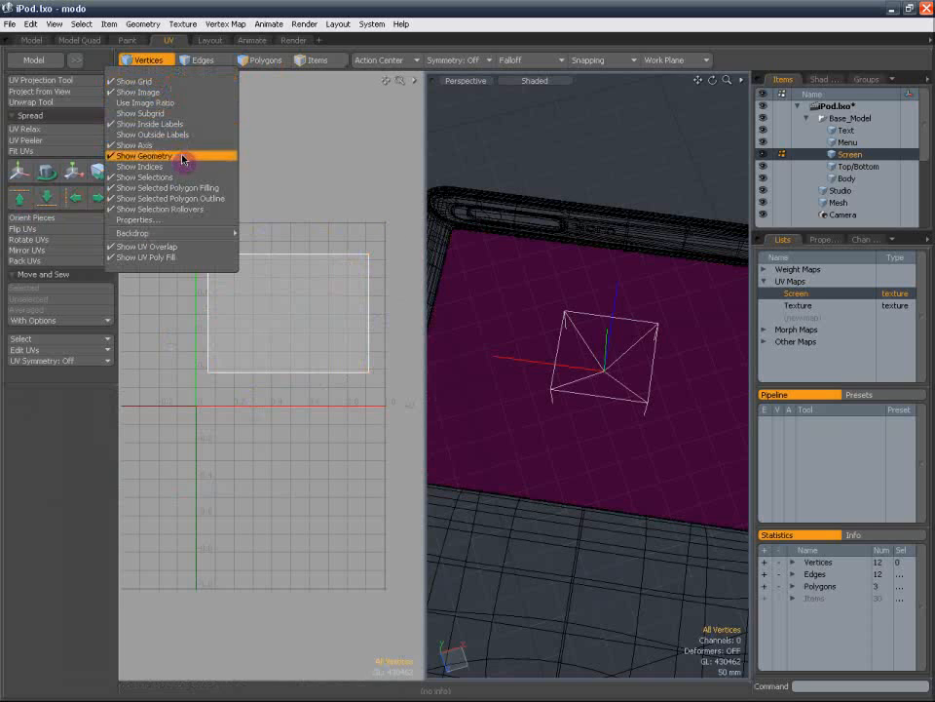
pyautogui.click(193, 95)
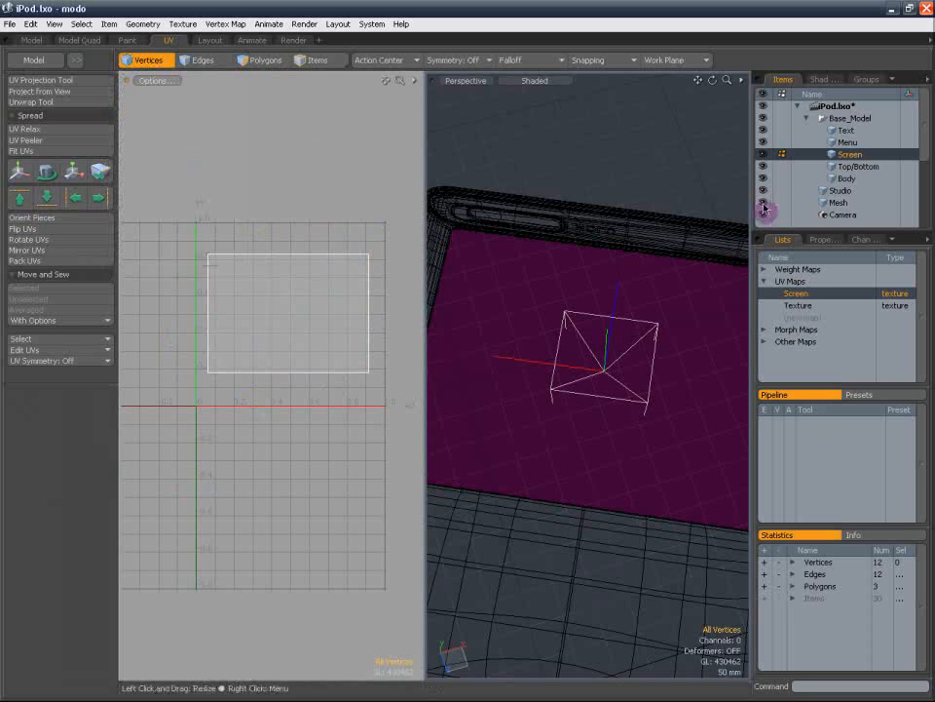
pyautogui.click(263, 59)
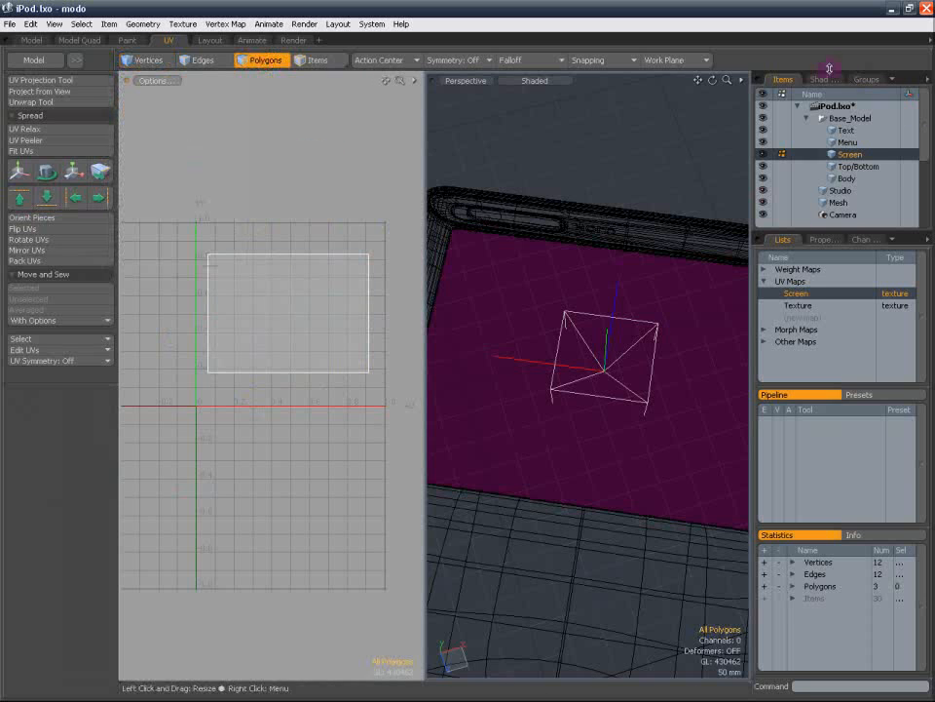
# Set the flat iPod's screen image texture to UV Map projection using the Screen UV map
pyautogui.click(821, 79)
pyautogui.click(821, 239)
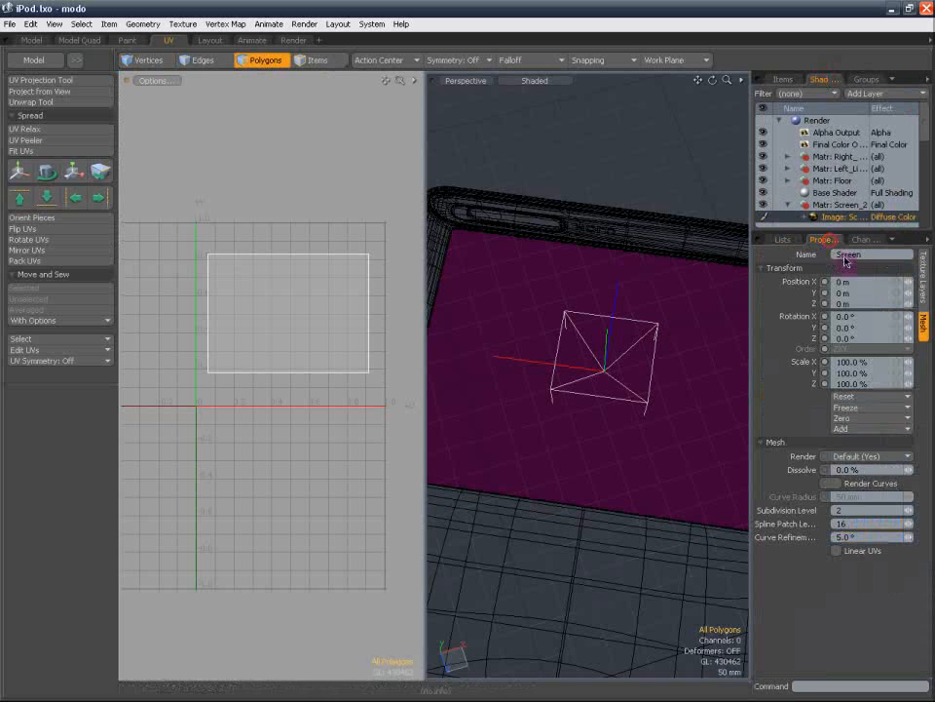
pyautogui.click(923, 285)
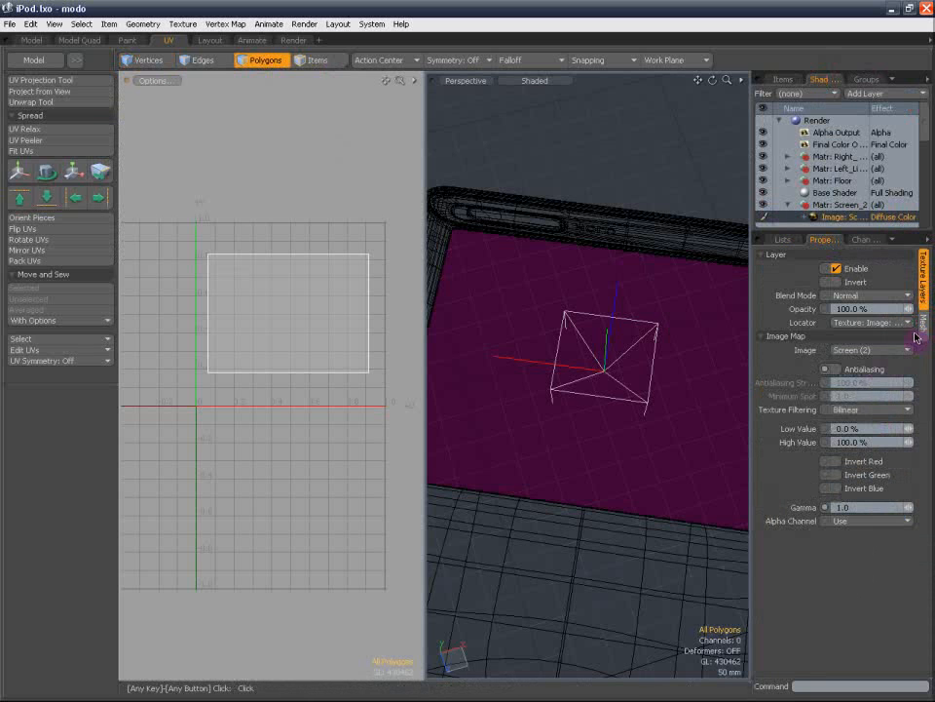
pyautogui.click(926, 324)
pyautogui.click(852, 206)
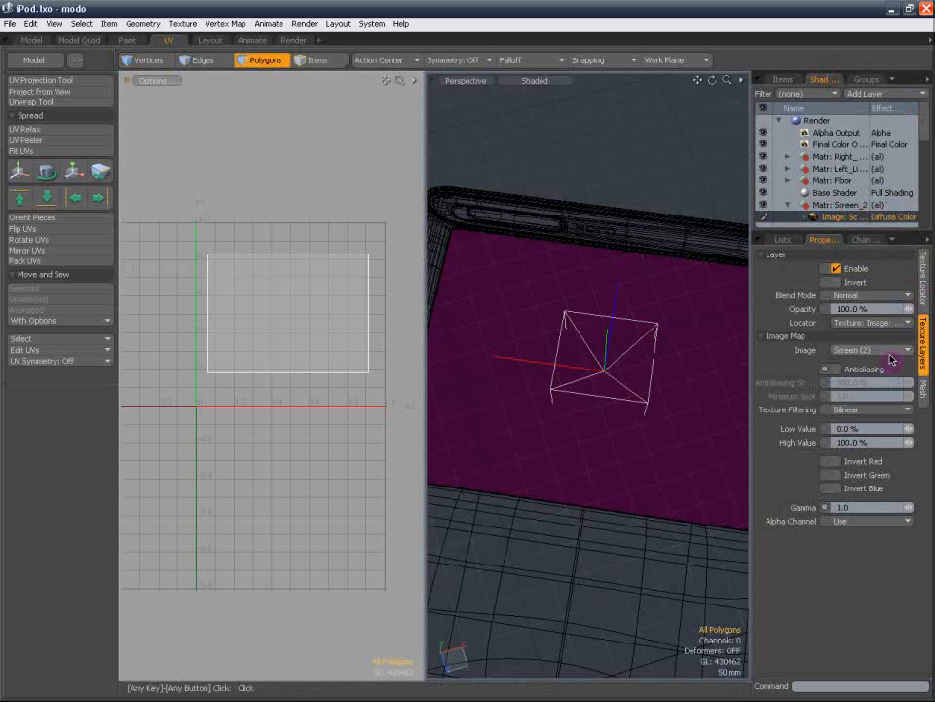
pyautogui.click(926, 304)
pyautogui.click(853, 447)
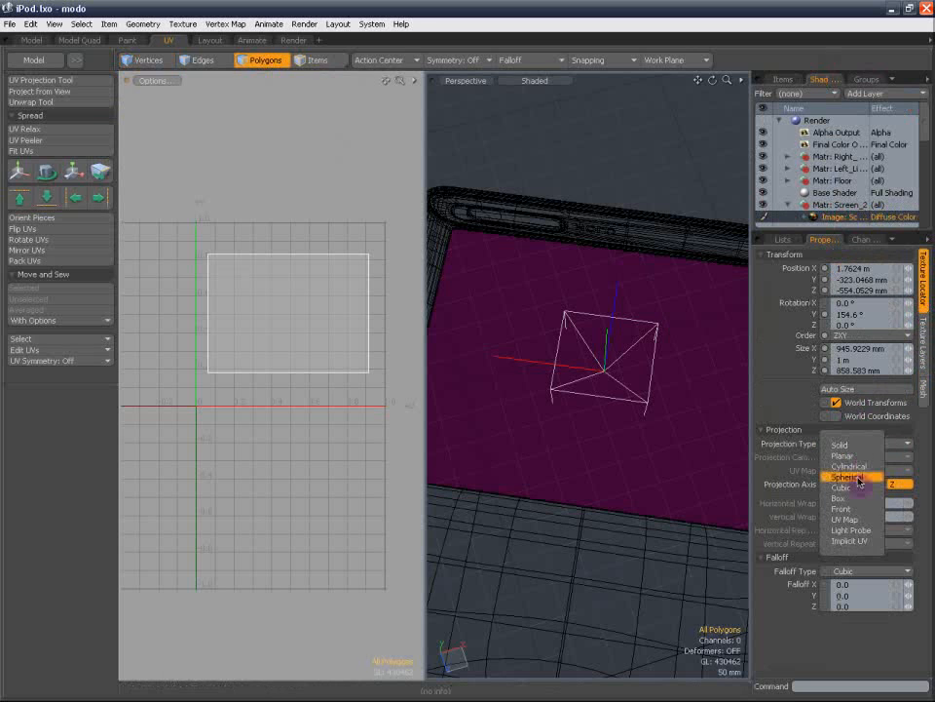
pyautogui.click(841, 508)
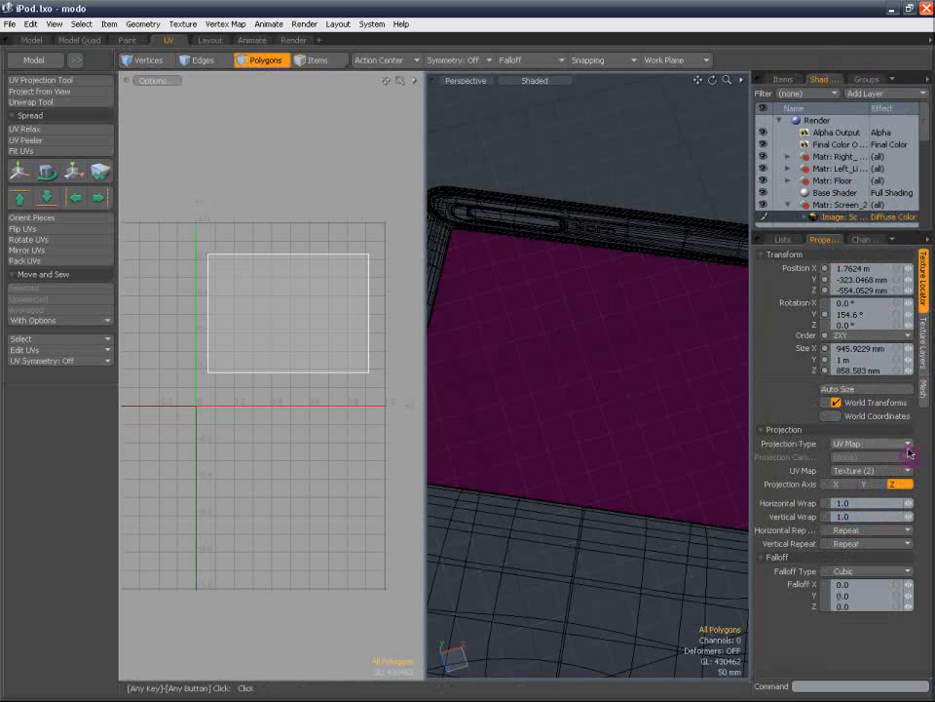
pyautogui.click(870, 470)
pyautogui.click(878, 456)
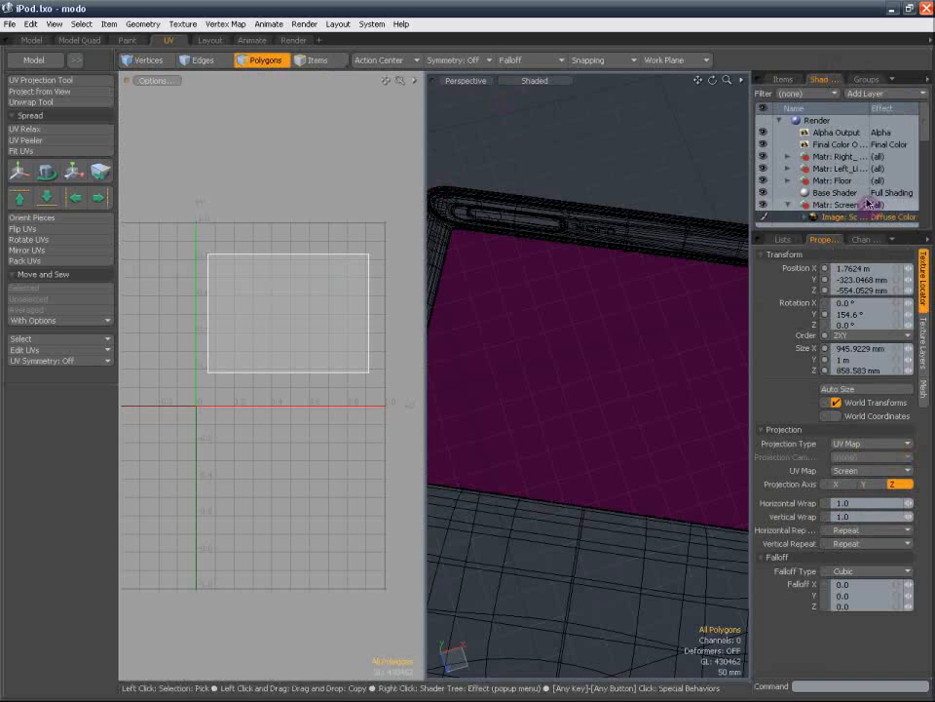
# Change the perspective view's shading to Shaded Texture
pyautogui.click(534, 80)
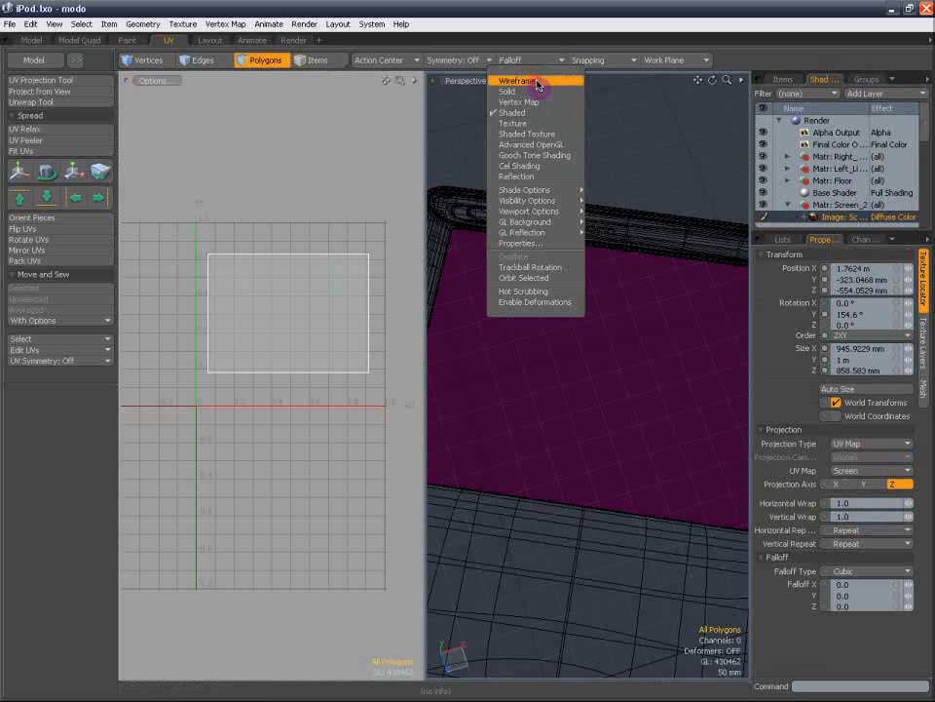
pyautogui.click(536, 84)
pyautogui.click(537, 86)
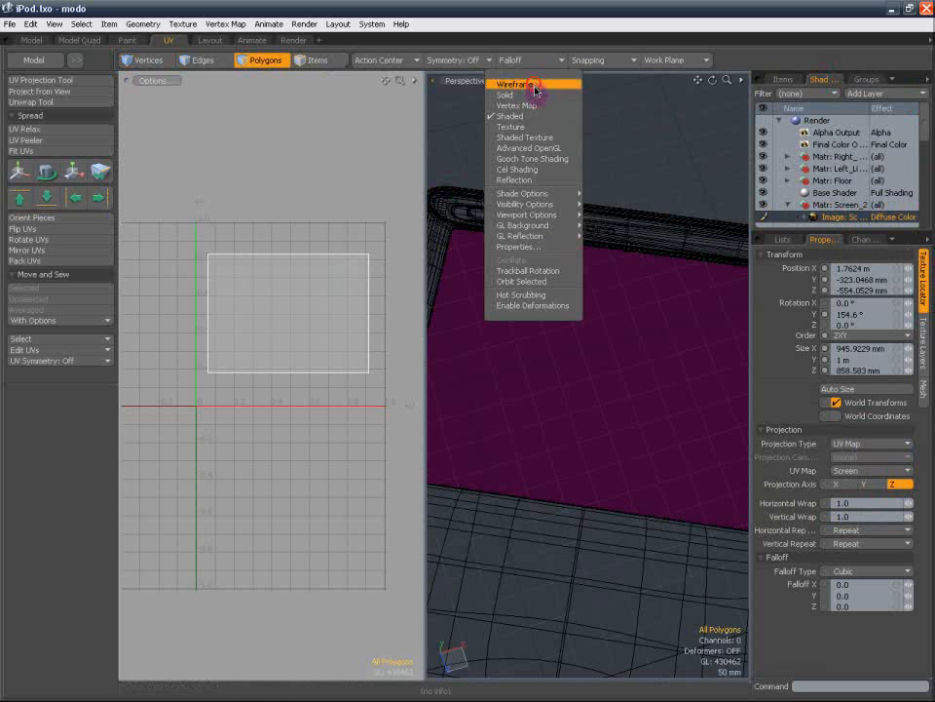
pyautogui.click(526, 134)
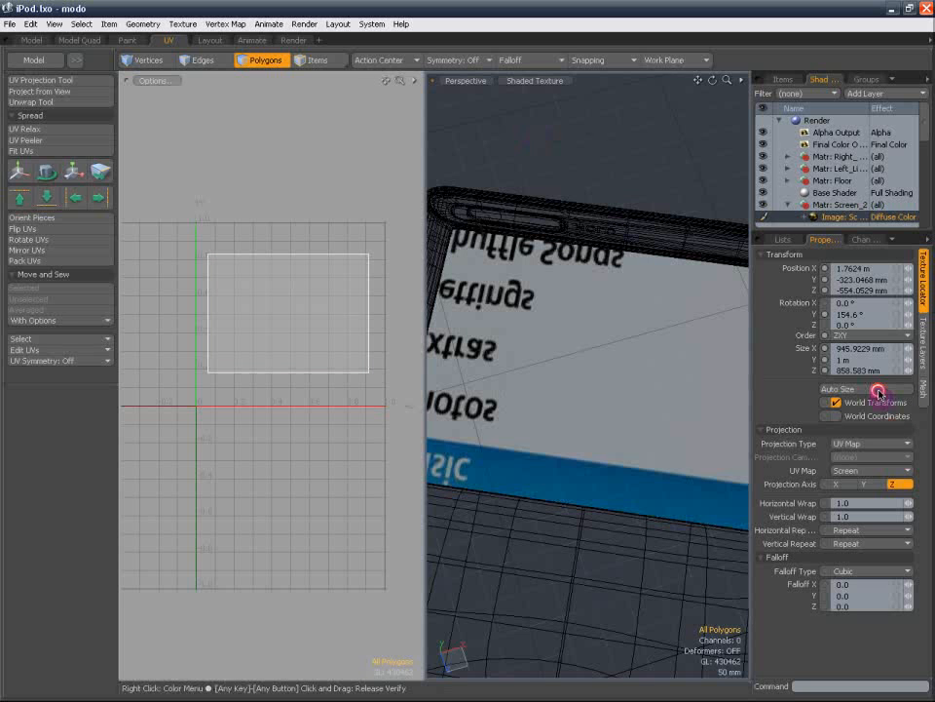
# Set the screen texture's Y rotation to 0° and try the Y and X projection axes before returning to Z
pyautogui.click(865, 314)
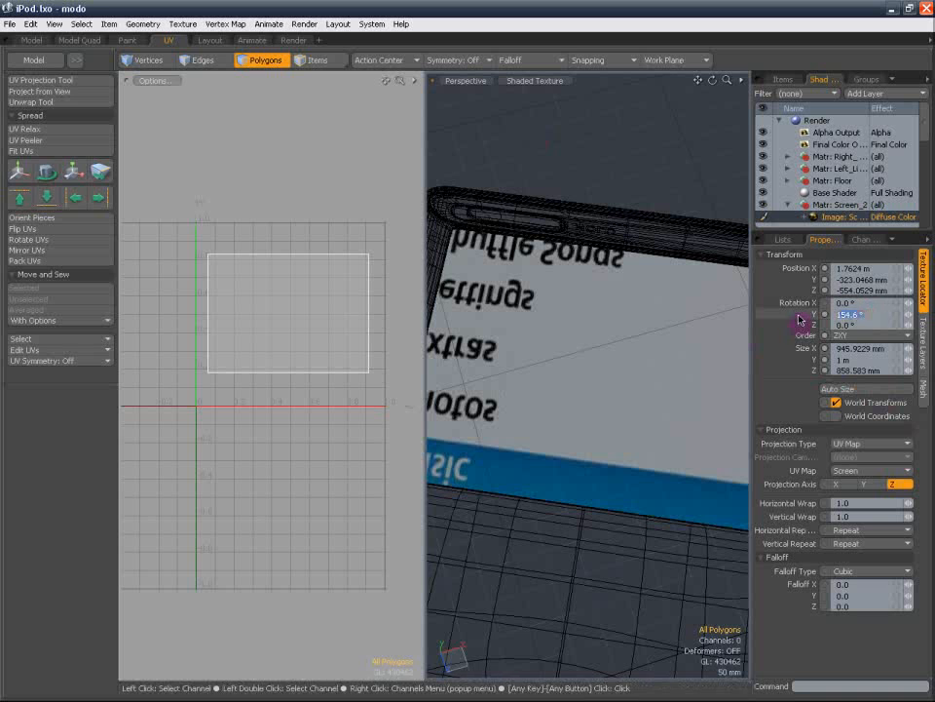
pyautogui.click(874, 486)
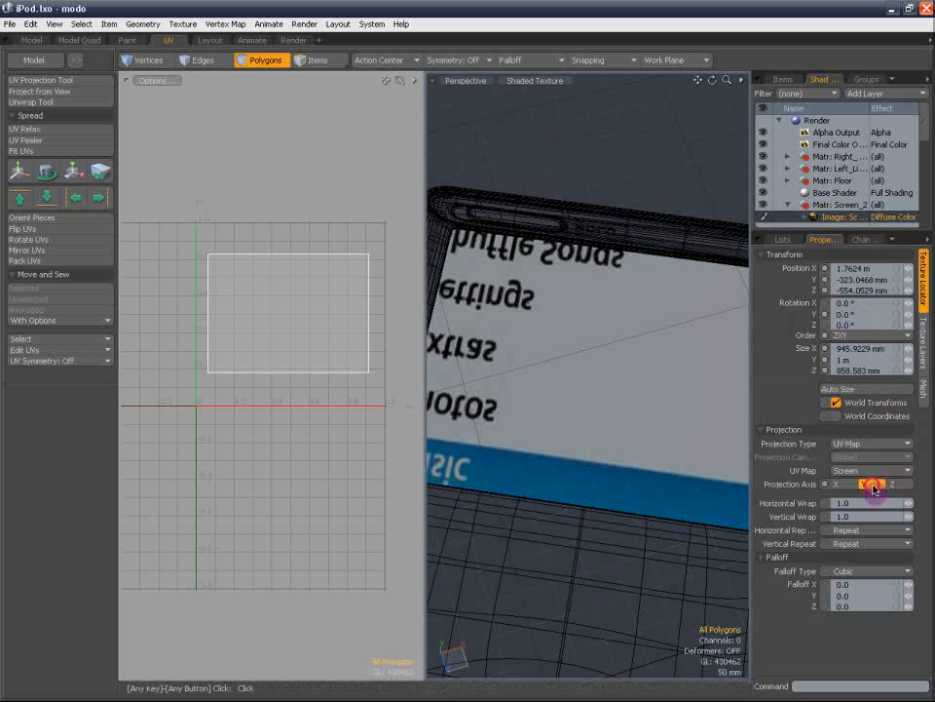
pyautogui.click(846, 486)
pyautogui.click(897, 489)
# Display the Screen (2) image as the backdrop of the UV view
pyautogui.click(335, 292)
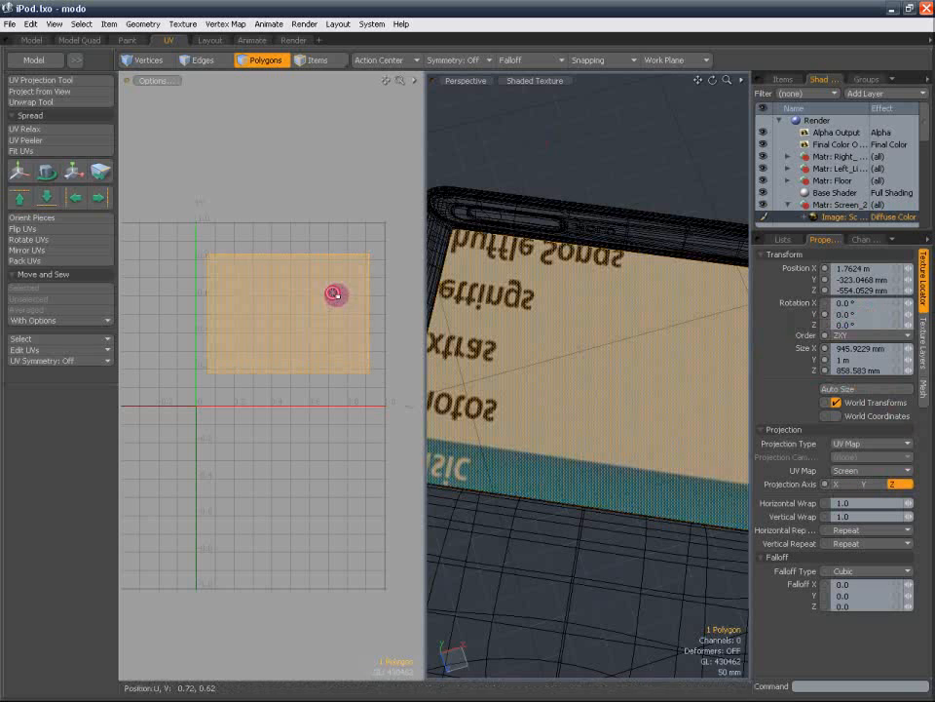
pyautogui.click(284, 216)
pyautogui.click(161, 80)
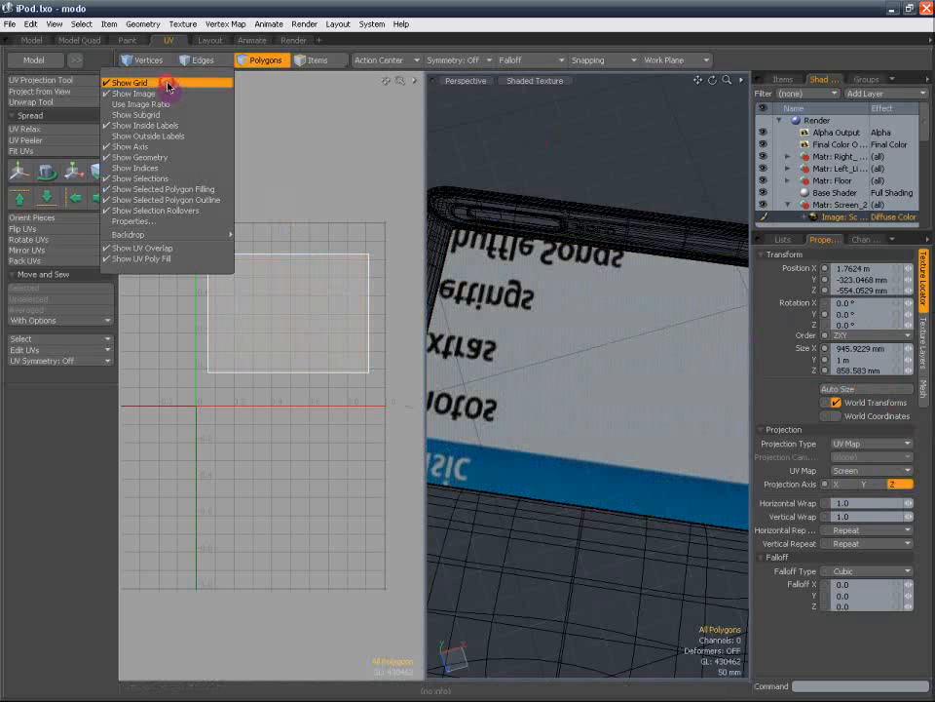
pyautogui.moveTo(161, 236)
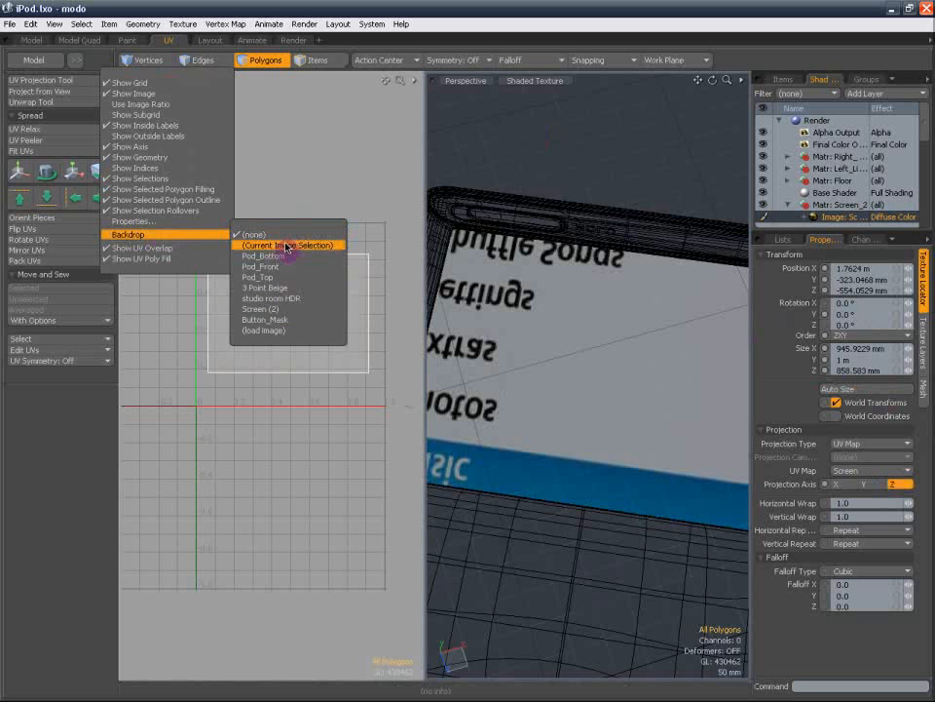
pyautogui.click(284, 322)
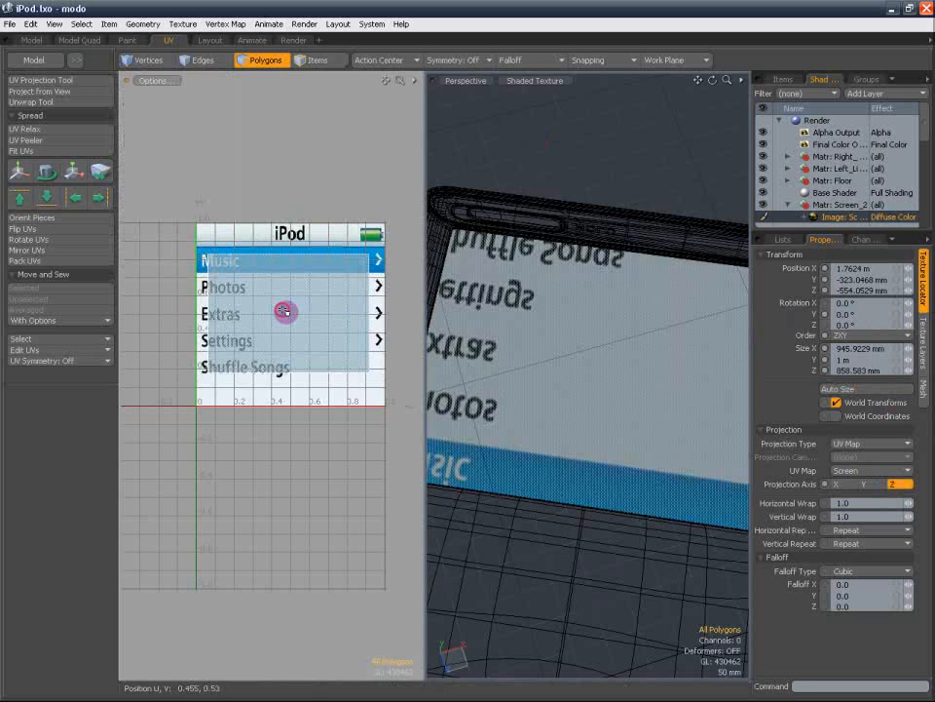
# Select the screen polygon's UV island, then scale and shift it to span the backdrop image's full width
pyautogui.click(347, 255)
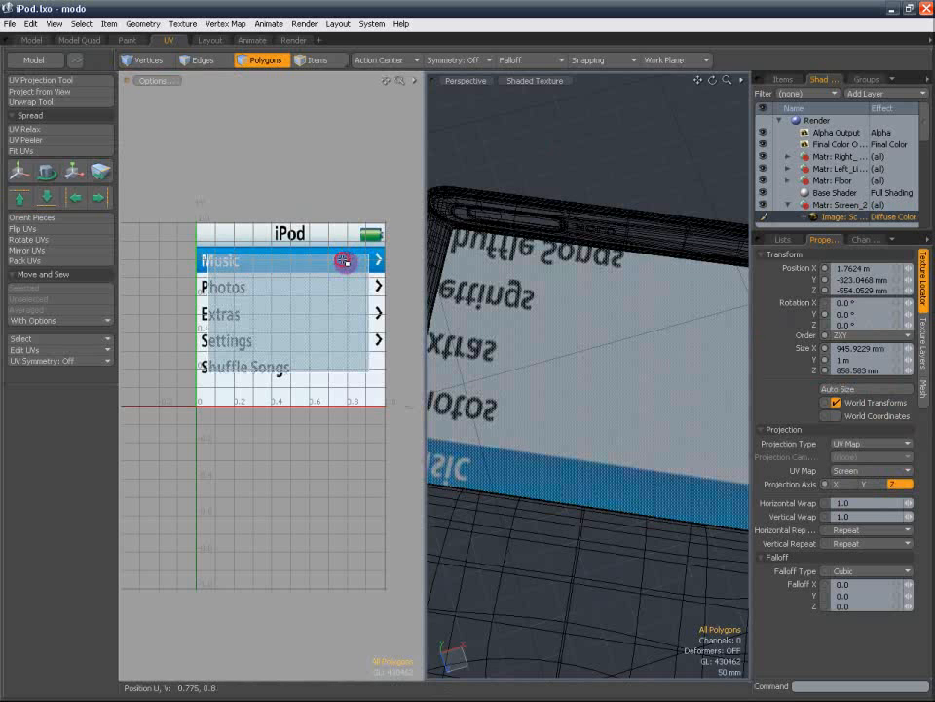
pyautogui.press('r')
pyautogui.moveTo(360, 244); pyautogui.dragTo(373, 257)
pyautogui.press('w')
pyautogui.moveTo(334, 310); pyautogui.dragTo(348, 324)
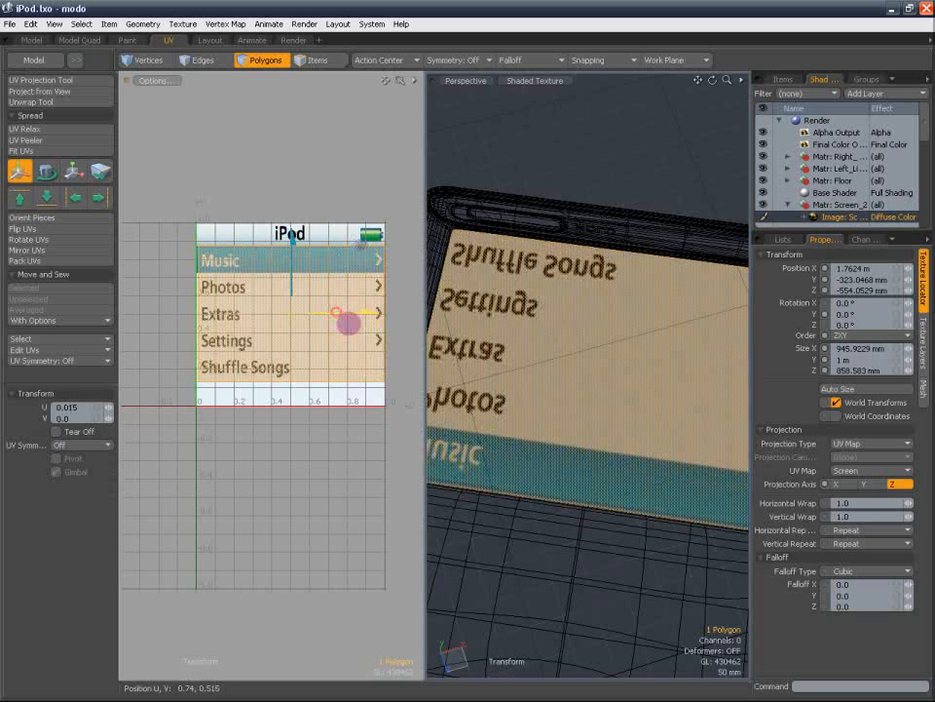
pyautogui.press('r')
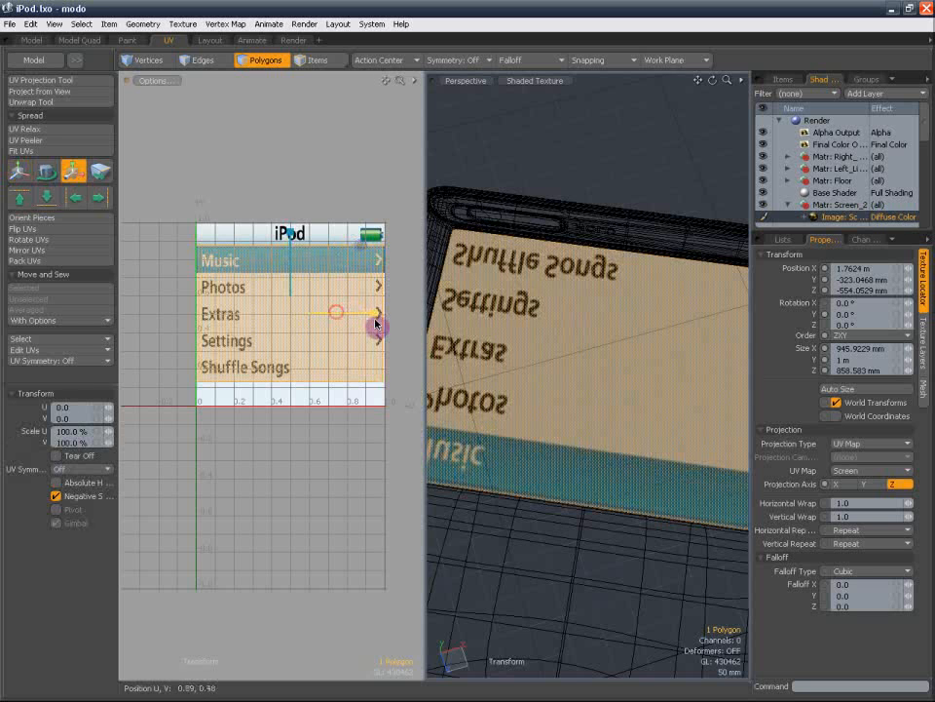
pyautogui.moveTo(386, 324); pyautogui.dragTo(387, 324)
pyautogui.press('space')
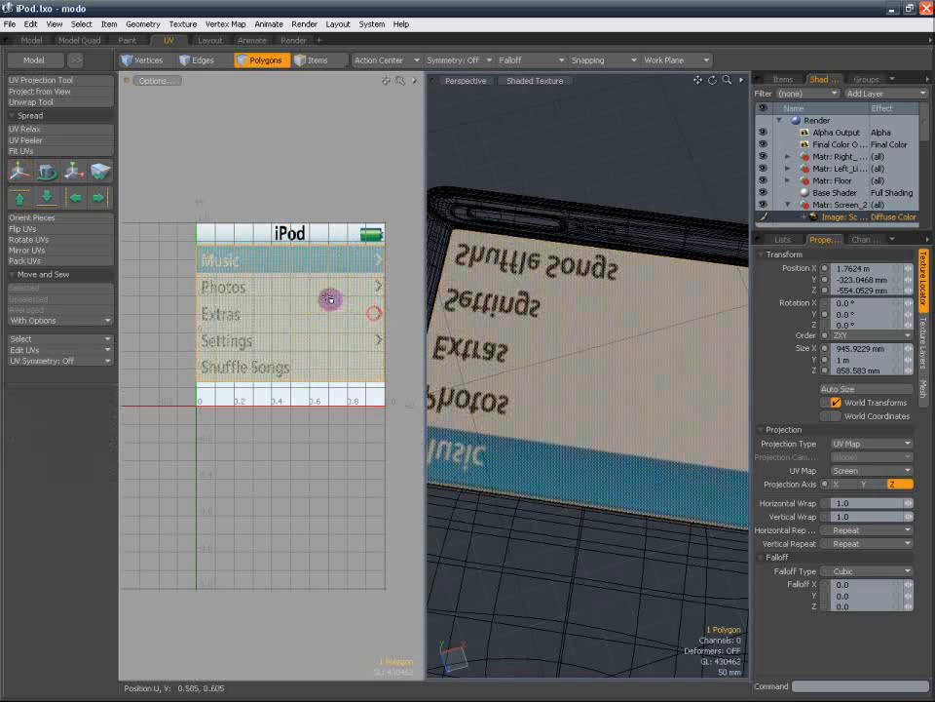
# Scale the screen polygon's UVs vertically so they cover the full height of the iPod menu image
pyautogui.press('r')
pyautogui.moveTo(291, 246)
pyautogui.mouseDown()
pyautogui.moveTo(302, 263)
pyautogui.moveTo(291, 247)
pyautogui.mouseUp()
pyautogui.press('w')
pyautogui.press('r')
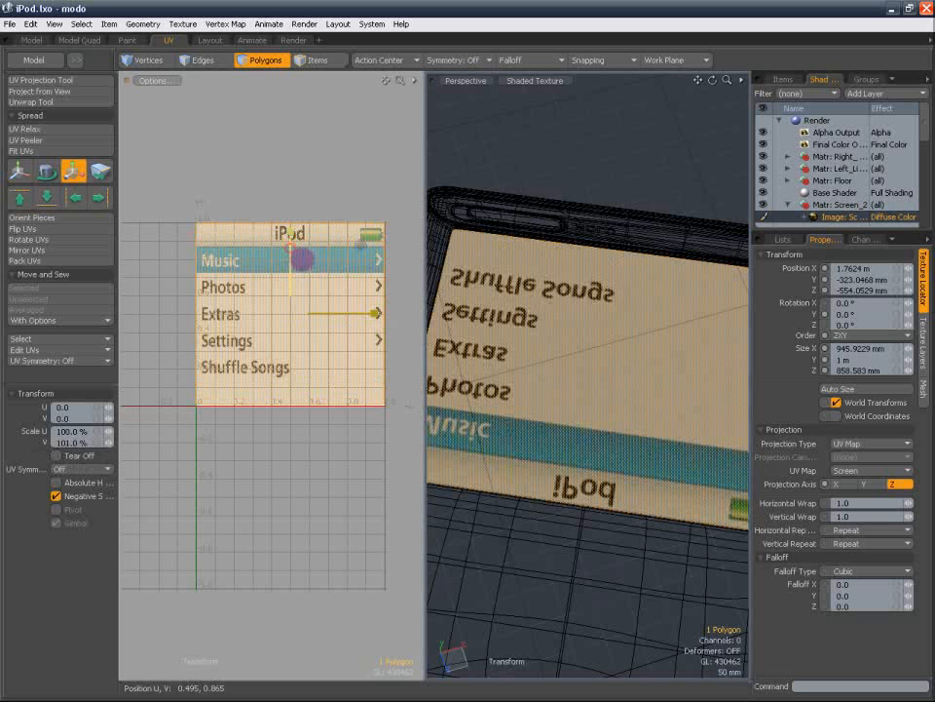
pyautogui.press('w')
pyautogui.click(291, 247)
pyautogui.press('r')
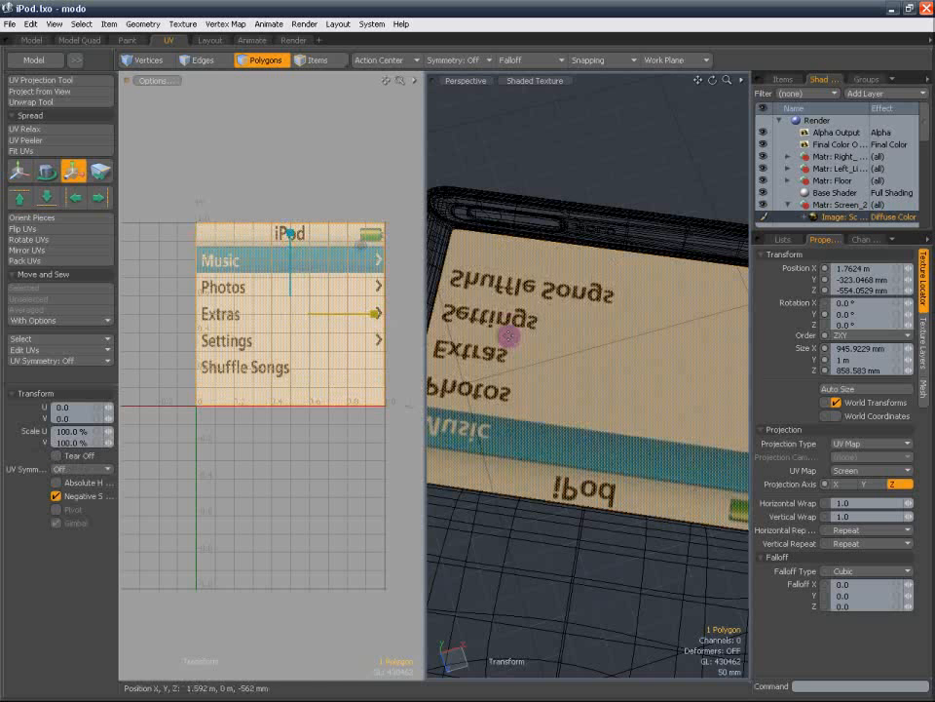
# Rotate the screen polygon's UVs by 180 degrees
pyautogui.keyDown('alt'); pyautogui.keyDown('shift'); pyautogui.moveTo(566, 342); pyautogui.dragTo(584, 336); pyautogui.keyUp('shift'); pyautogui.keyUp('alt')
pyautogui.scroll(-3, 577, 336)
pyautogui.press('e')
pyautogui.moveTo(359, 265); pyautogui.dragTo(375, 282)
pyautogui.moveTo(93, 431); pyautogui.dragTo(7, 422)
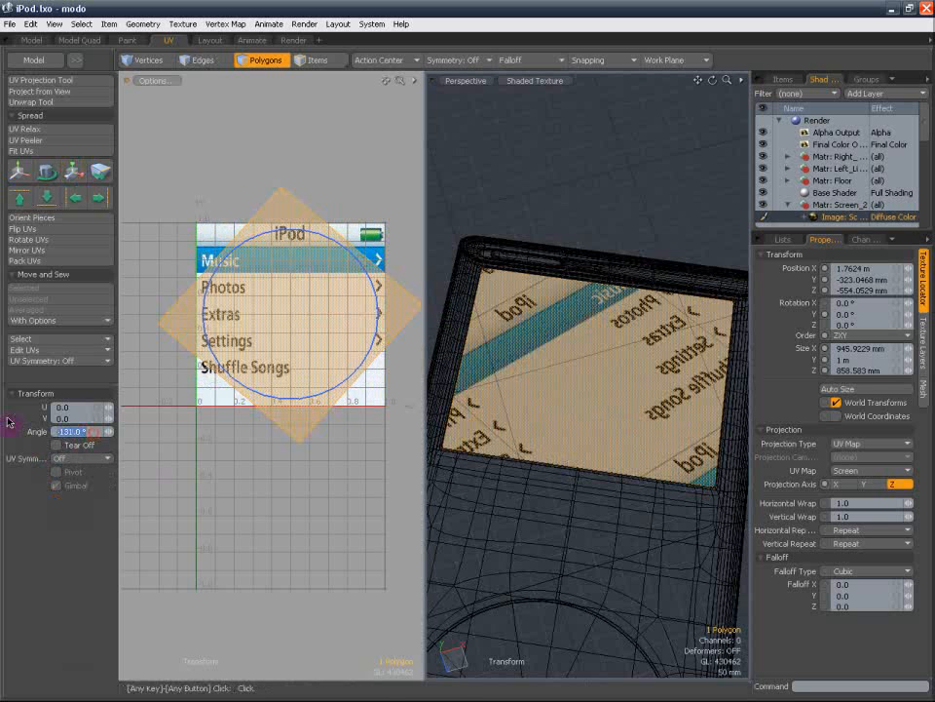
pyautogui.write('180')
pyautogui.press('Return')
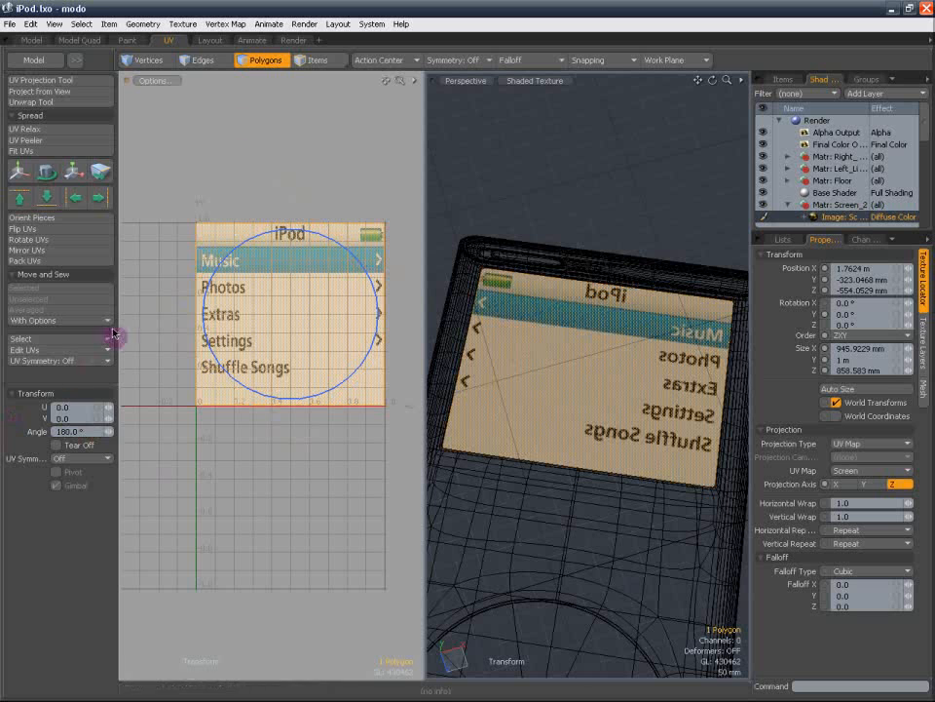
# Flip the screen polygon's UVs horizontally so the menu text is not mirrored, and clear the polygon selection
pyautogui.click(267, 61)
pyautogui.click(37, 229)
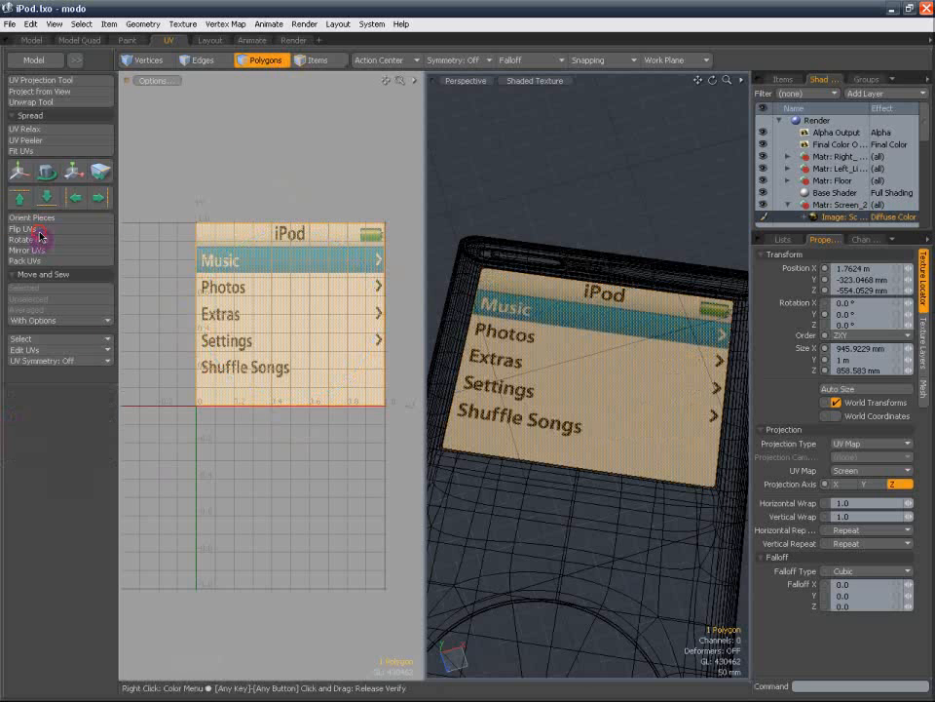
pyautogui.click(277, 66)
pyautogui.click(305, 157)
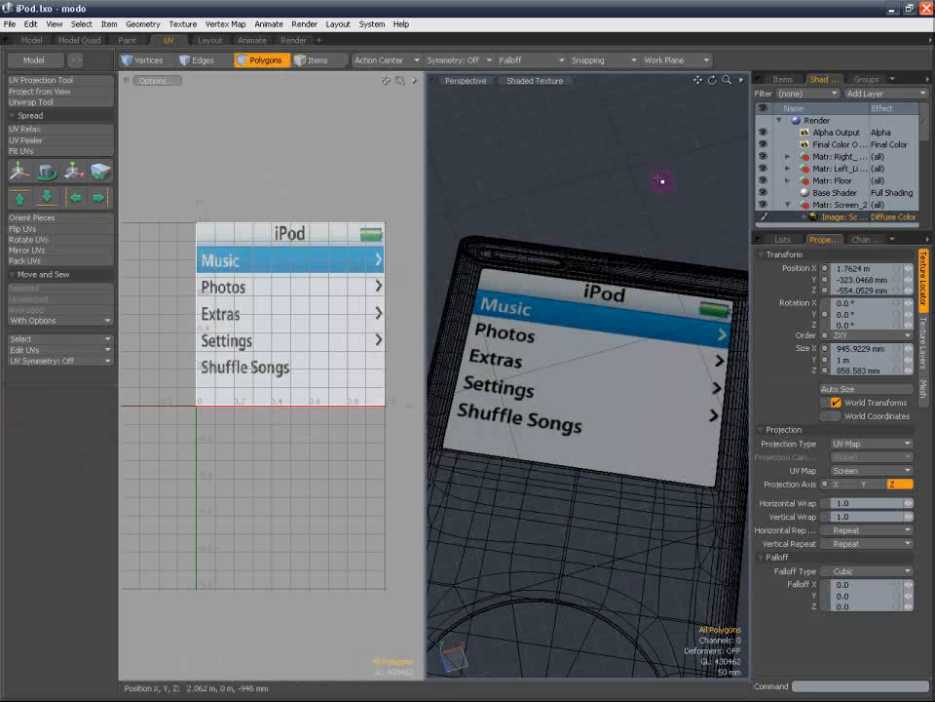
# Switch to the Render layout and duplicate the diffuse color image layer in the Screen_2 material group
pyautogui.click(296, 40)
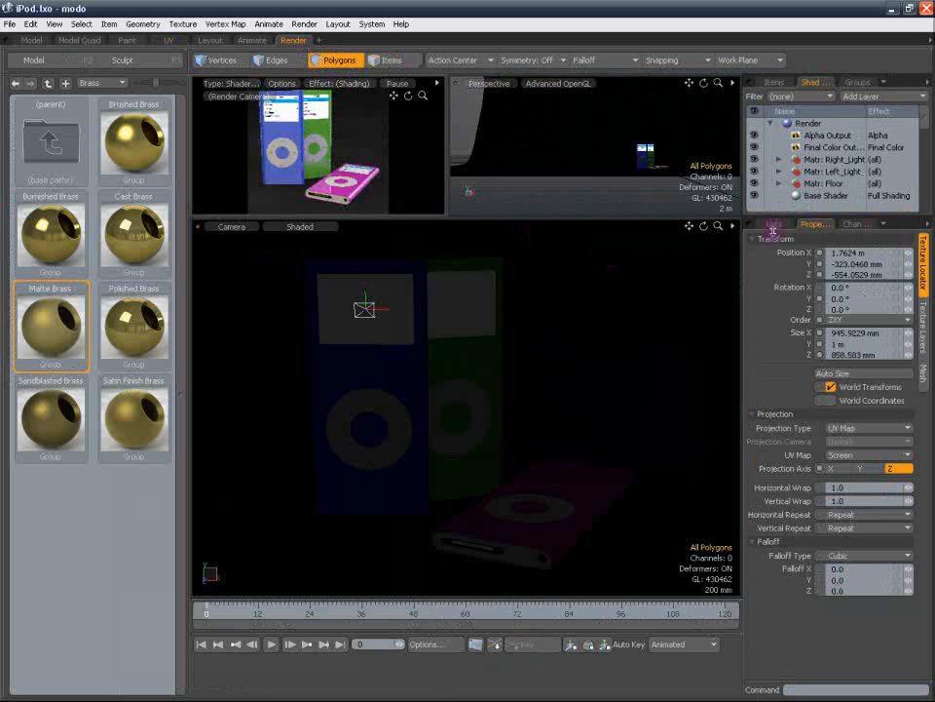
pyautogui.moveTo(920, 109); pyautogui.dragTo(920, 146)
pyautogui.click(850, 159)
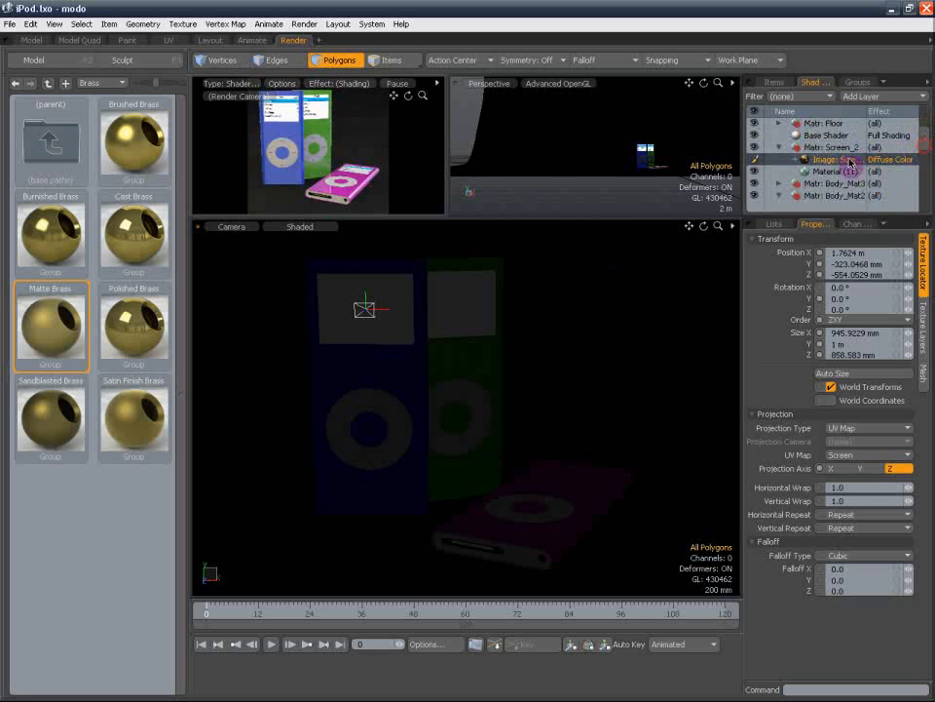
pyautogui.click(925, 351)
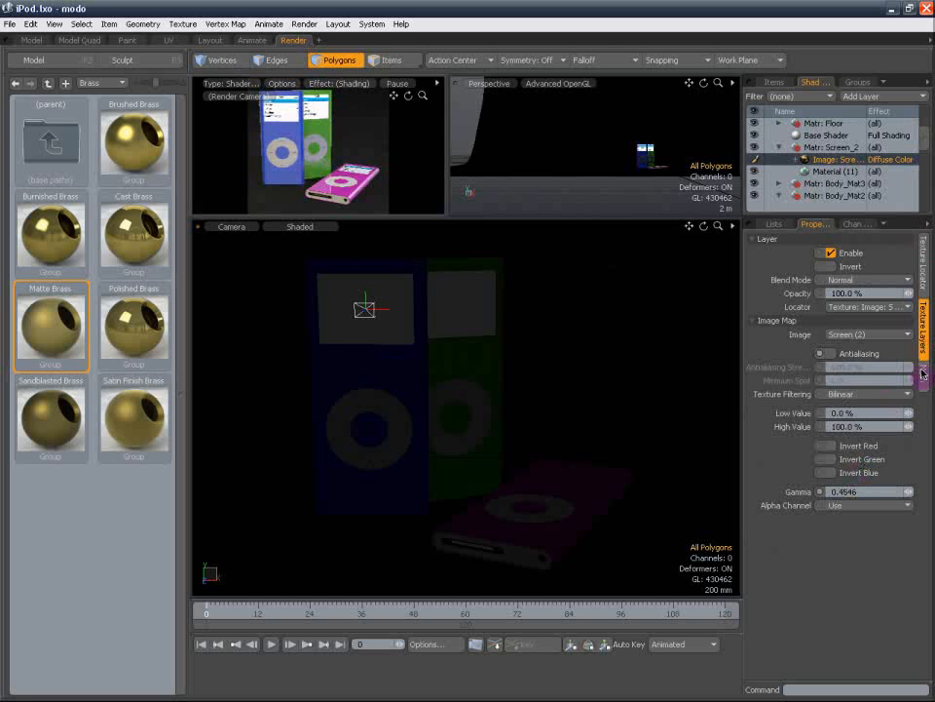
pyautogui.click(927, 301)
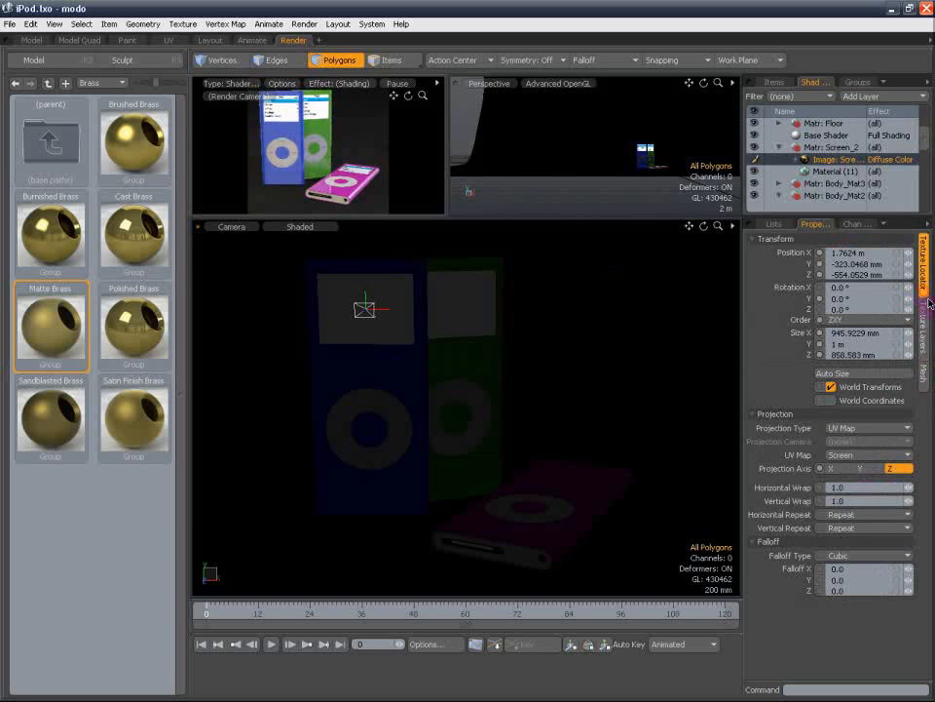
pyautogui.rightClick(839, 158)
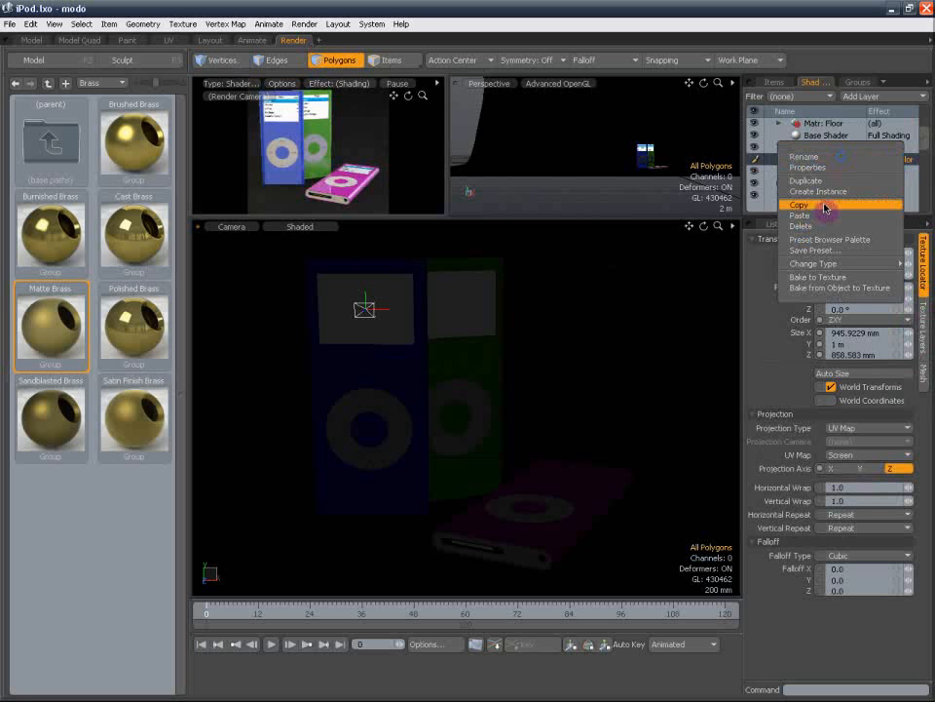
pyautogui.click(833, 182)
# Set the duplicated image layer's gamma to 1.0 and its effect to Luminous Amount
pyautogui.rightClick(858, 163)
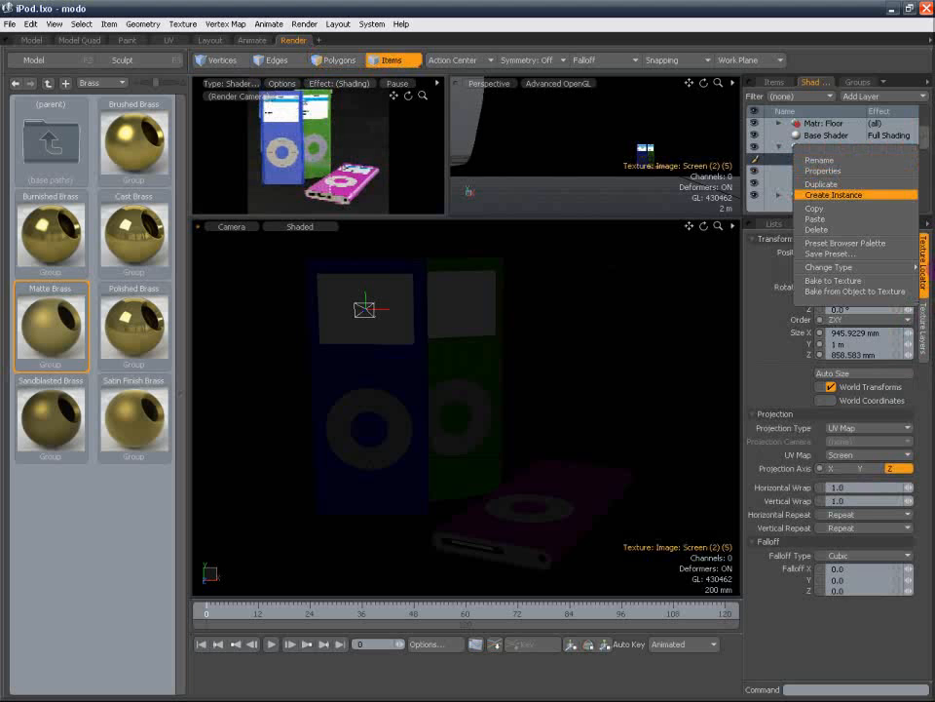
pyautogui.click(926, 381)
pyautogui.click(924, 336)
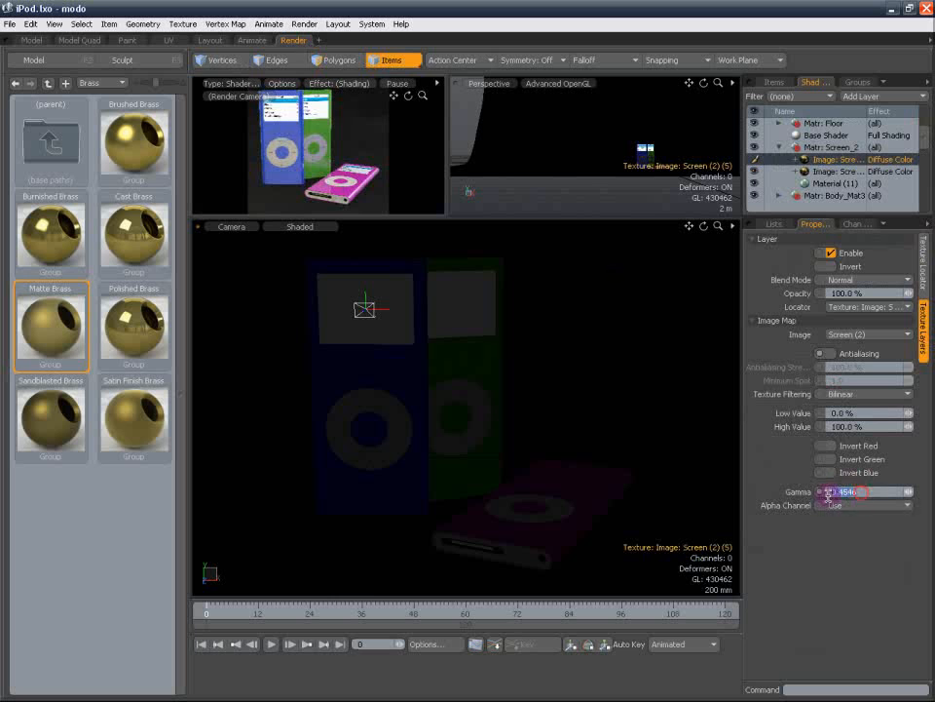
pyautogui.click(891, 159)
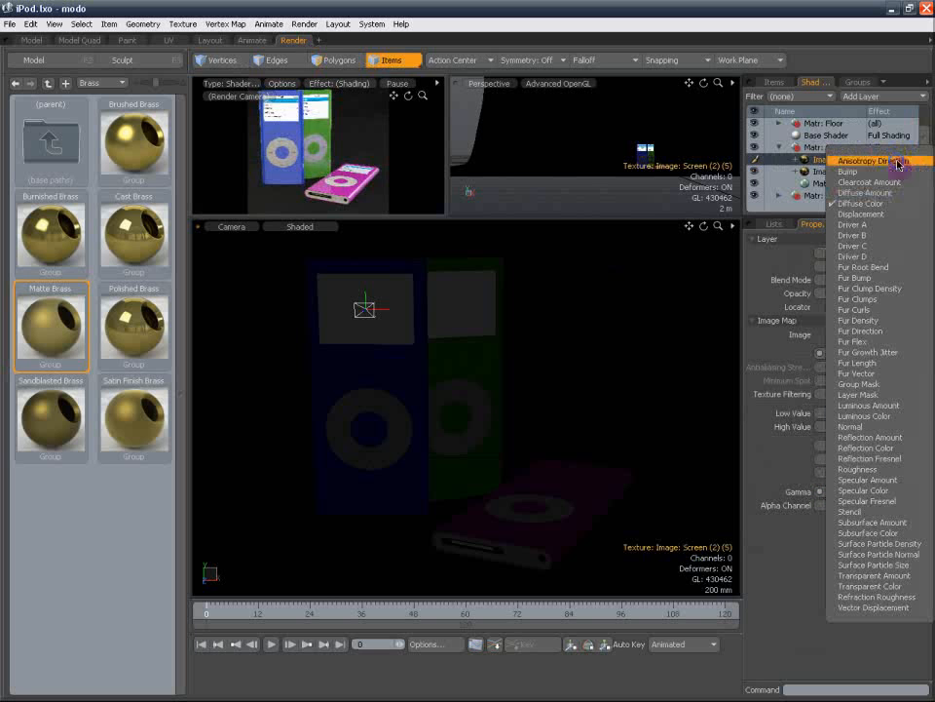
pyautogui.click(887, 440)
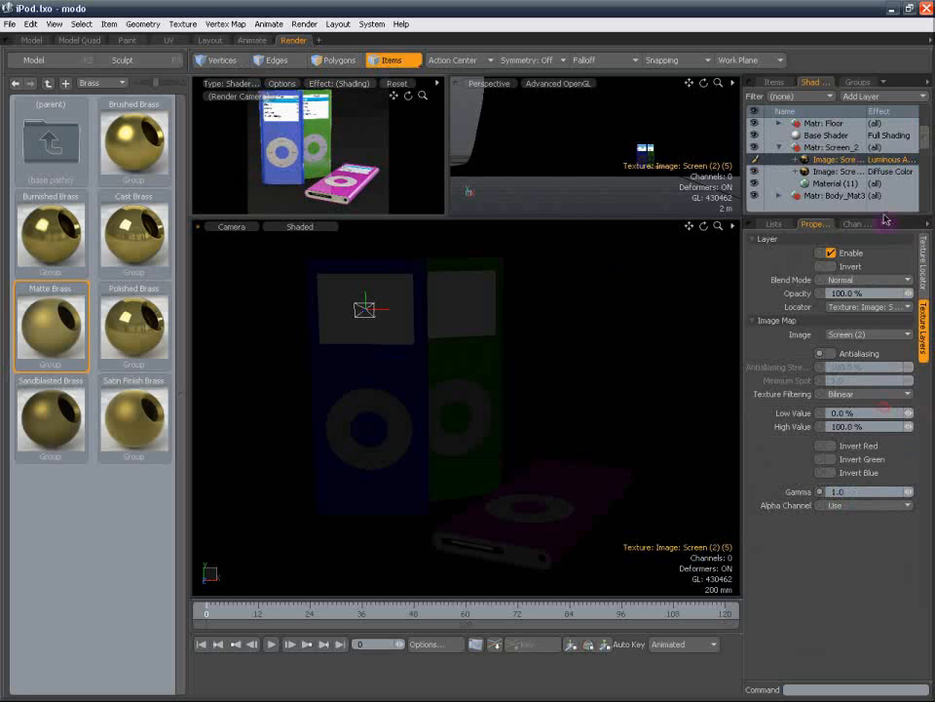
# Duplicate the Luminous Amount image layer and set the copy's effect to Luminous Color
pyautogui.rightClick(850, 158)
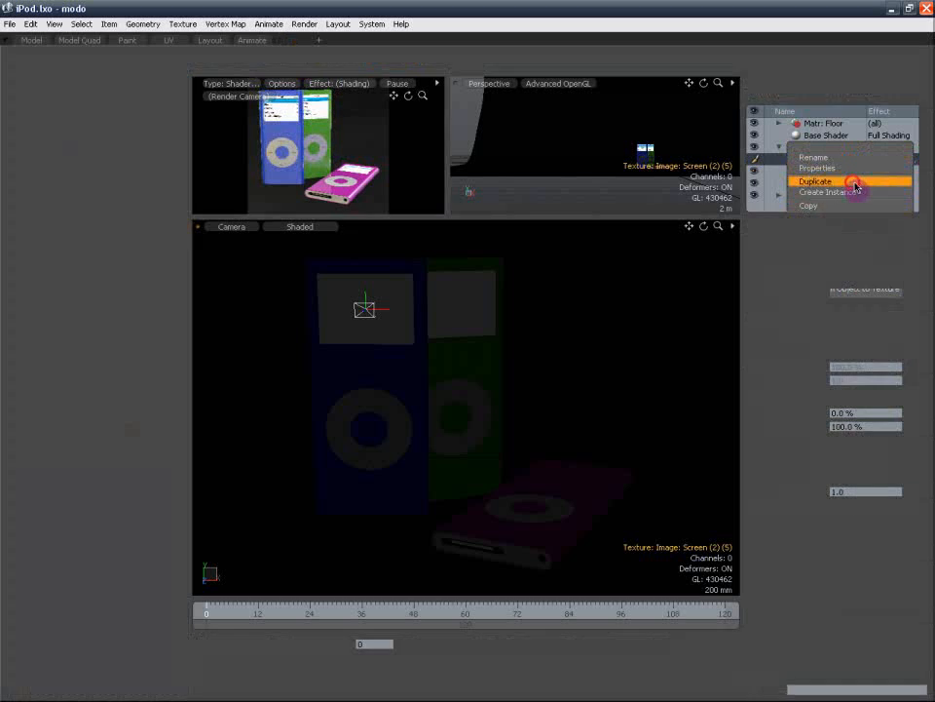
pyautogui.click(891, 159)
pyautogui.click(867, 413)
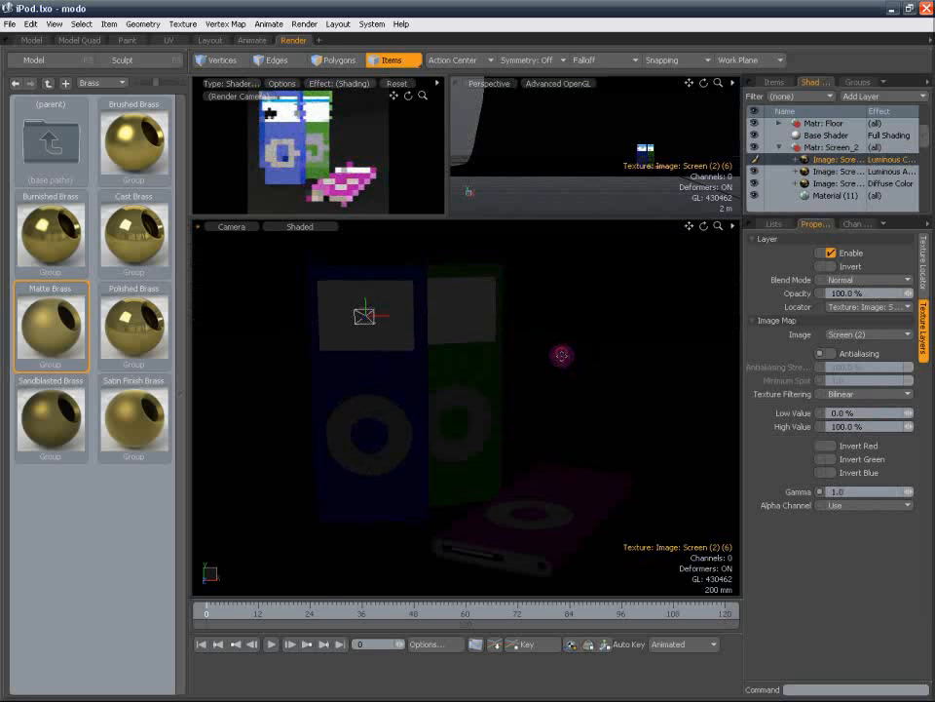
pyautogui.keyDown('alt'); pyautogui.keyDown('shift'); pyautogui.moveTo(562, 355); pyautogui.dragTo(563, 357); pyautogui.keyUp('shift'); pyautogui.keyUp('alt')
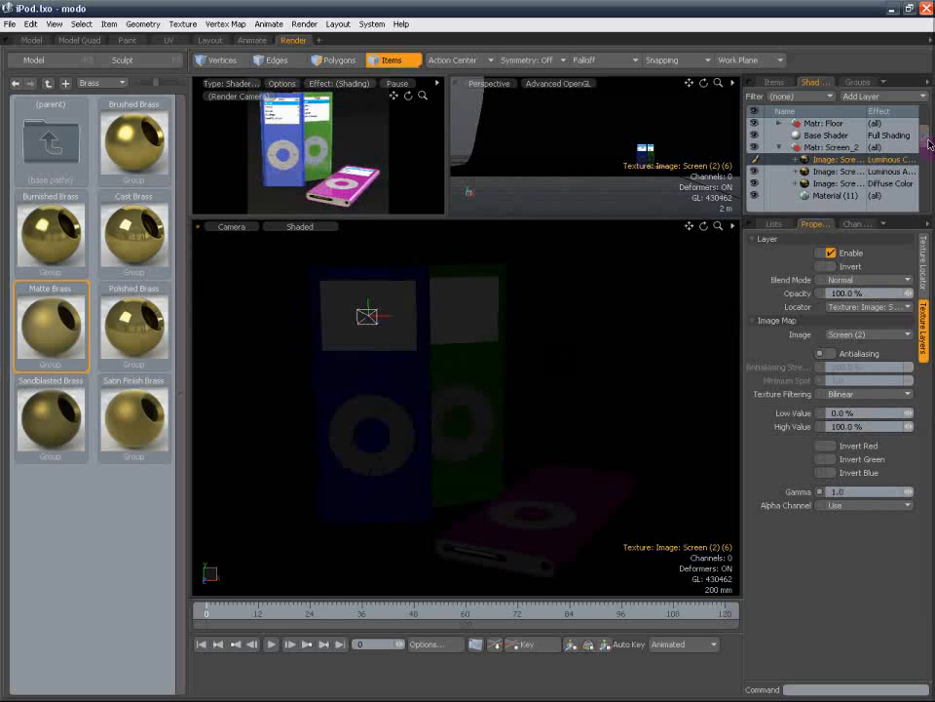
# Collapse the Screen_2 group and check the material inside the Body_Mat3 group
pyautogui.click(780, 148)
pyautogui.scroll(-3, 840, 169)
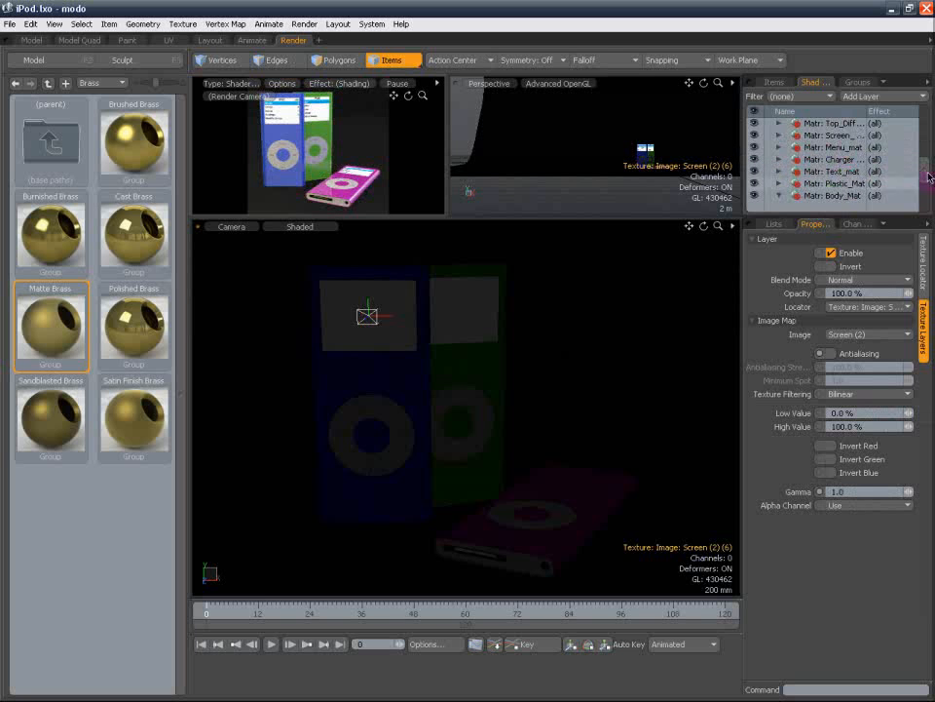
pyautogui.moveTo(925, 172); pyautogui.dragTo(924, 137)
pyautogui.click(838, 183)
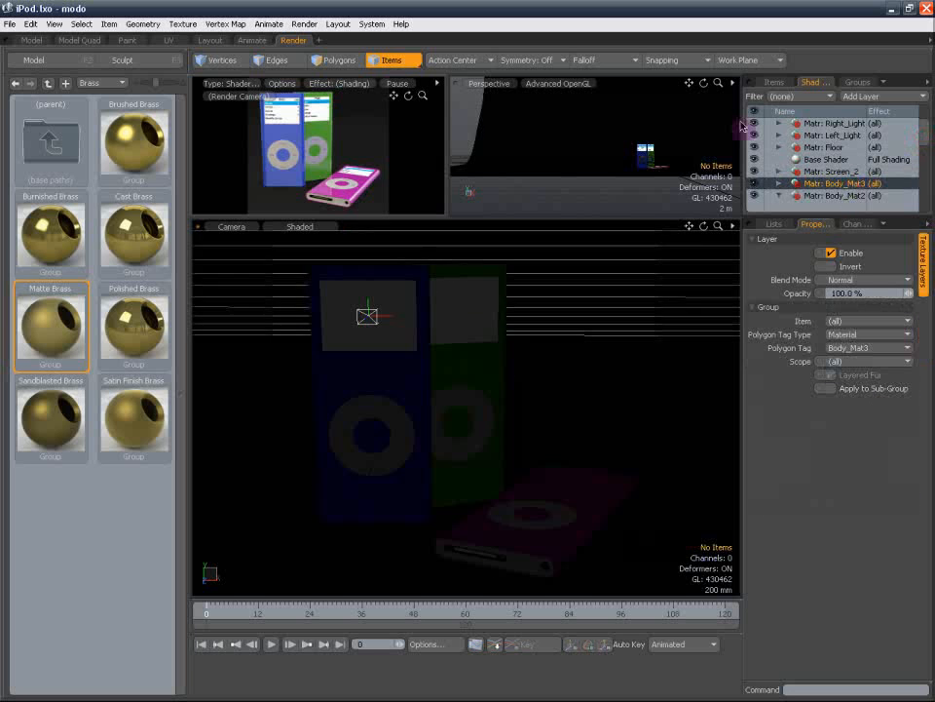
pyautogui.click(780, 184)
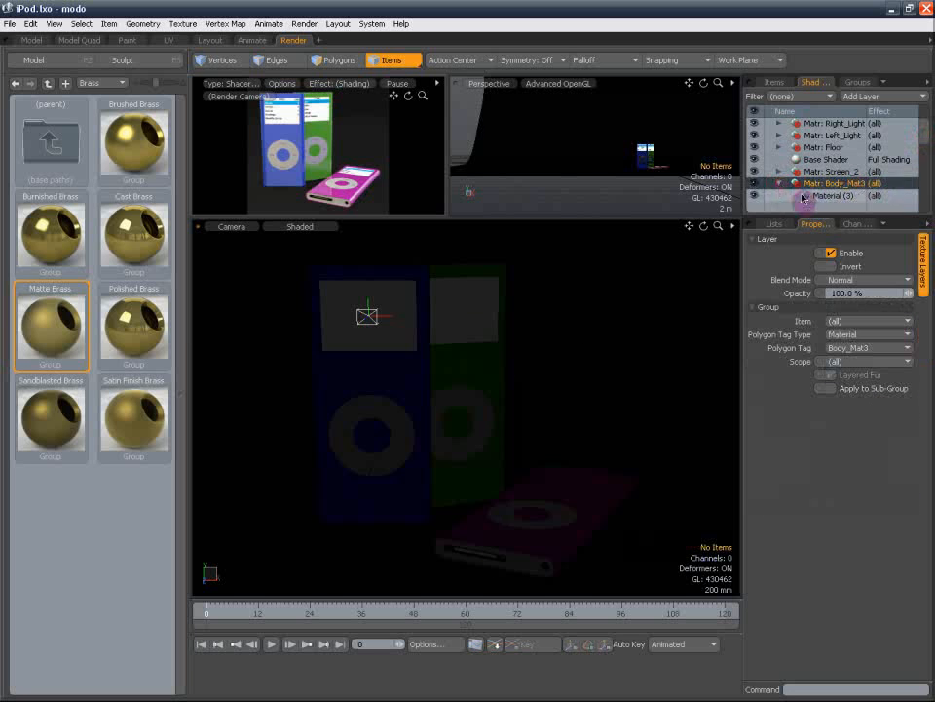
pyautogui.click(808, 196)
pyautogui.click(781, 184)
# Set the diffuse color of the Body_Mat2 material to yellow-green with RGB 172, 223, 79
pyautogui.click(779, 196)
pyautogui.click(808, 170)
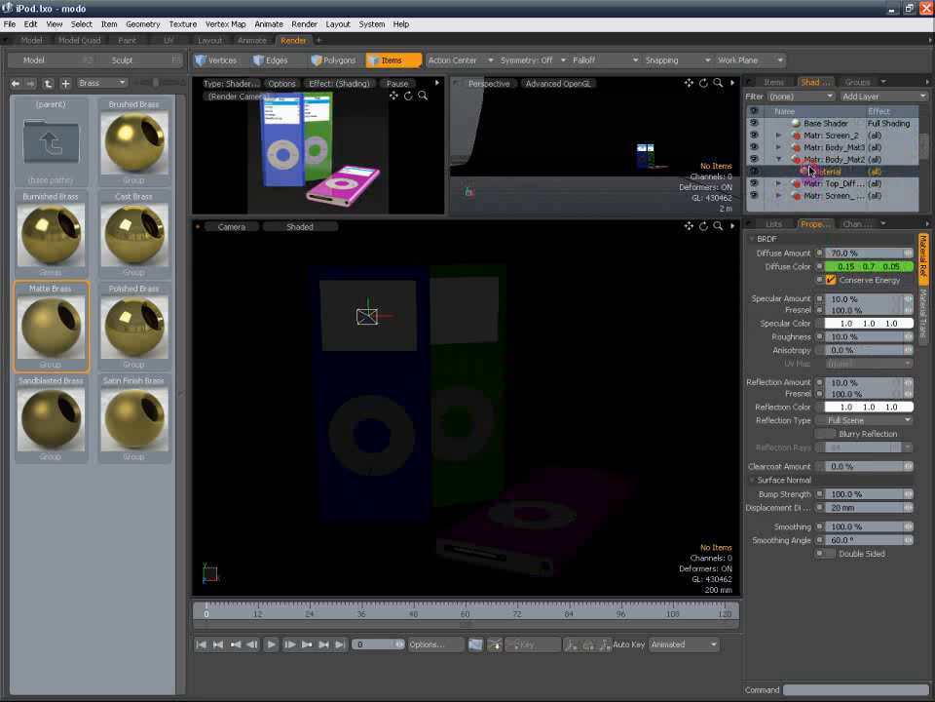
pyautogui.doubleClick(852, 268)
pyautogui.click(203, 101)
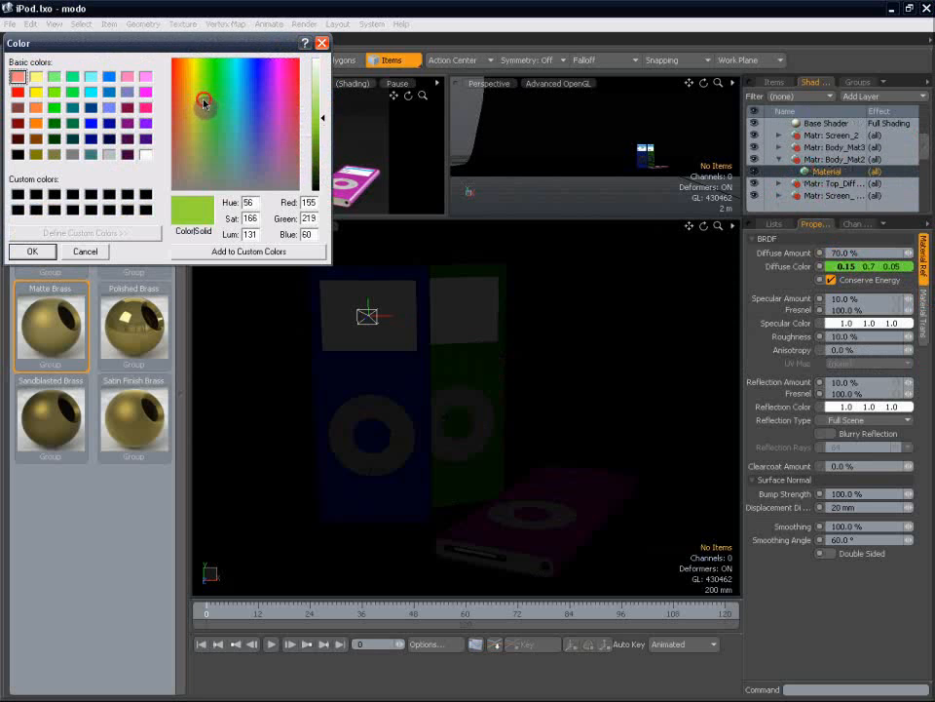
pyautogui.click(201, 98)
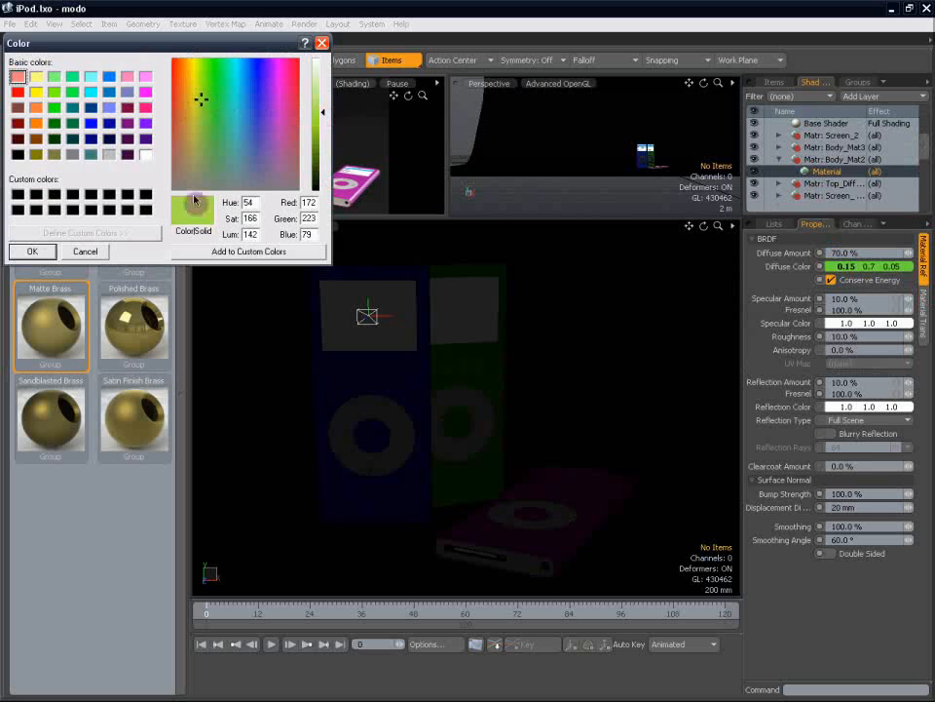
pyautogui.click(32, 250)
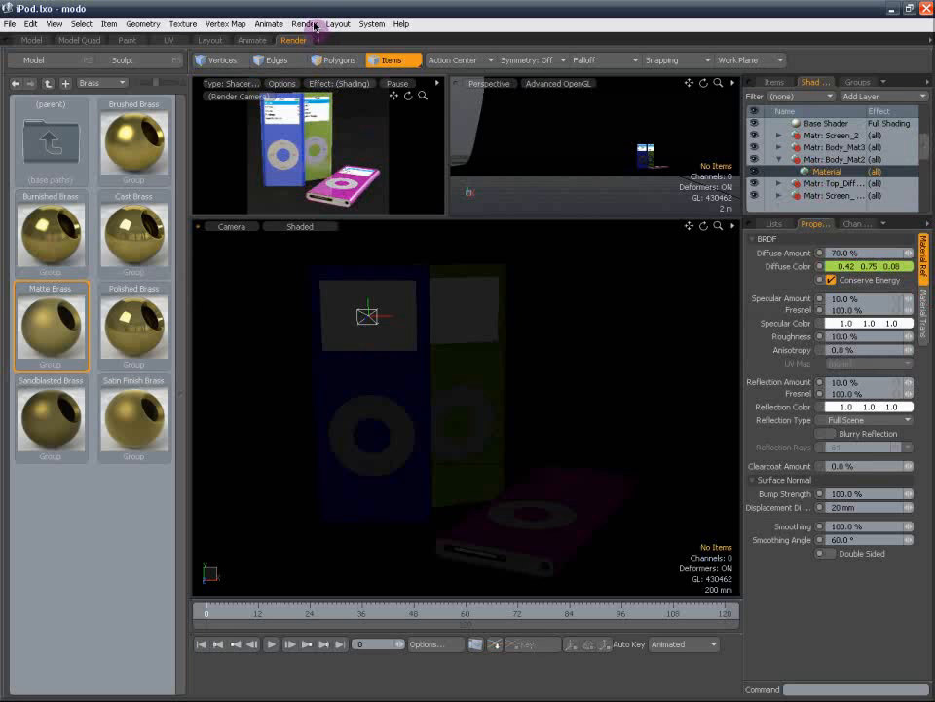
# Review the Body_Mat2 material's transparency properties and the Render item's frame, global illumination and antialiasing settings
pyautogui.click(923, 312)
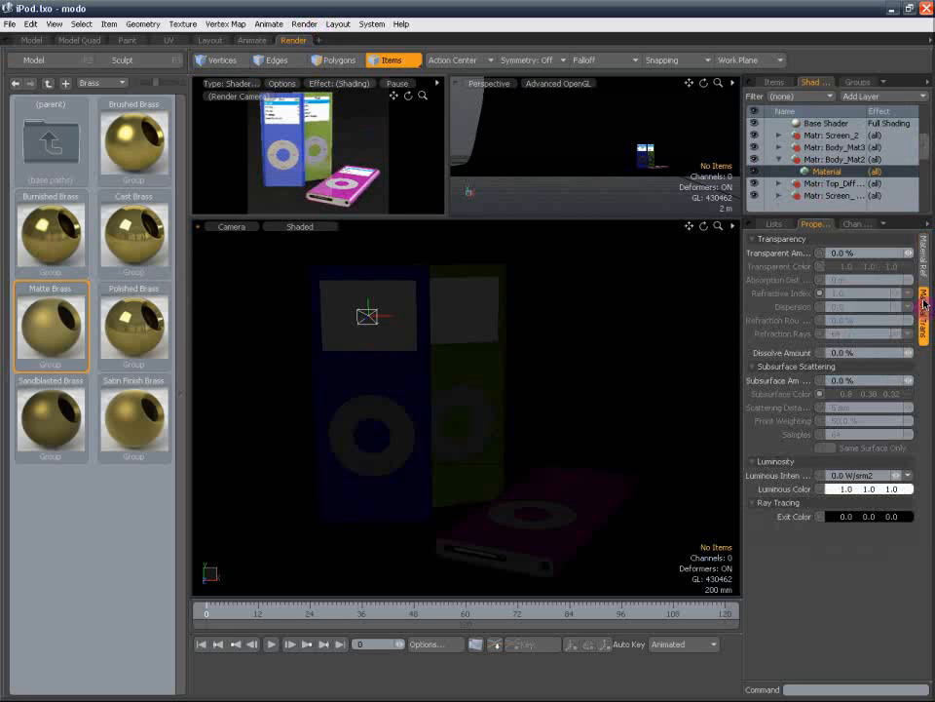
pyautogui.moveTo(921, 148); pyautogui.dragTo(922, 123)
pyautogui.click(833, 124)
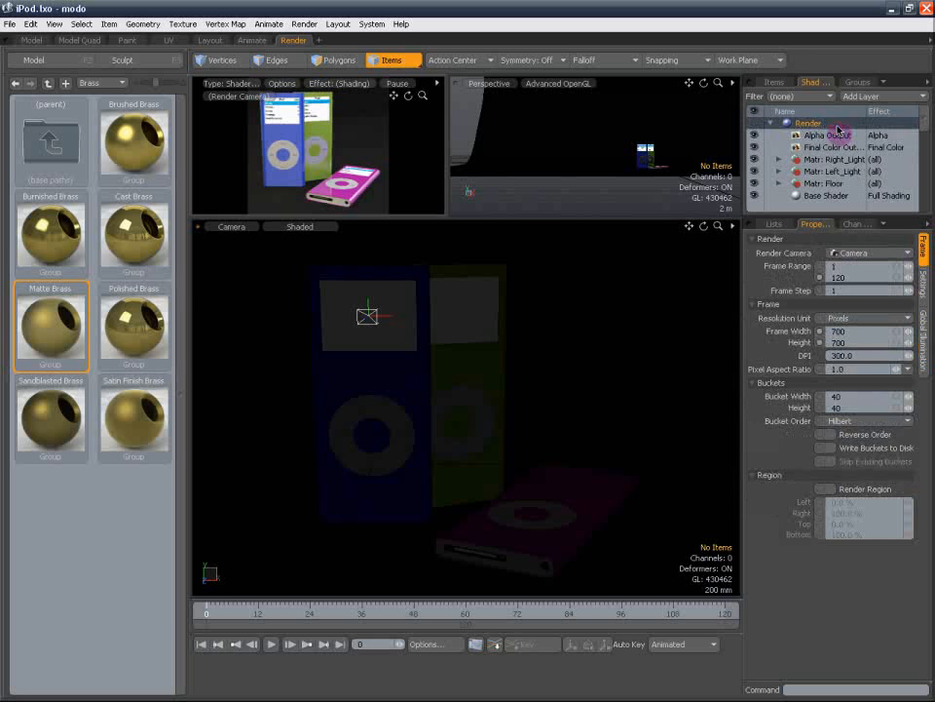
pyautogui.click(923, 341)
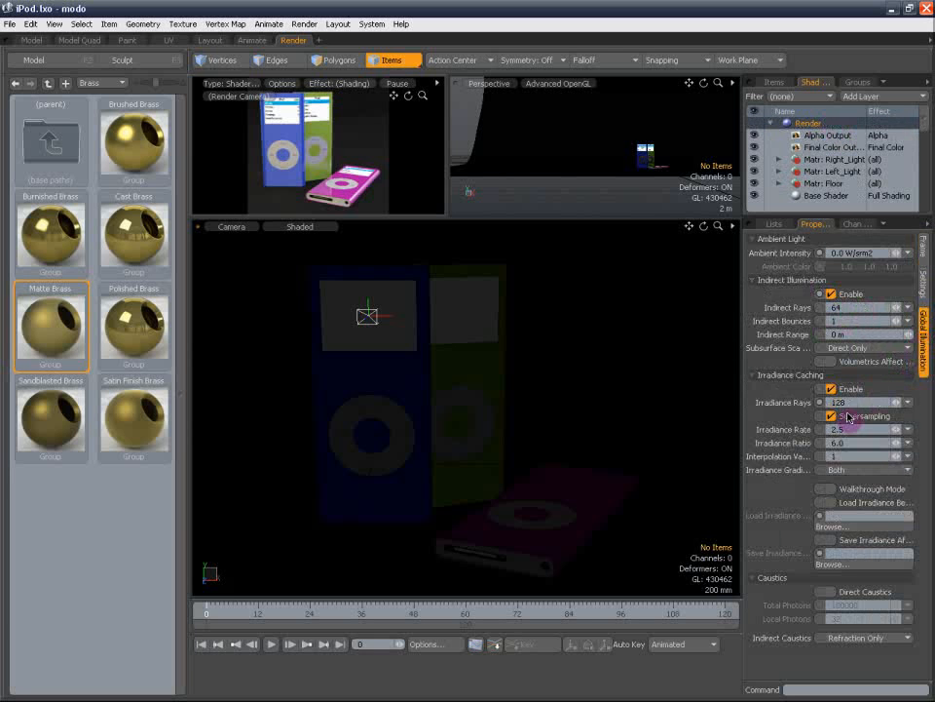
pyautogui.click(921, 310)
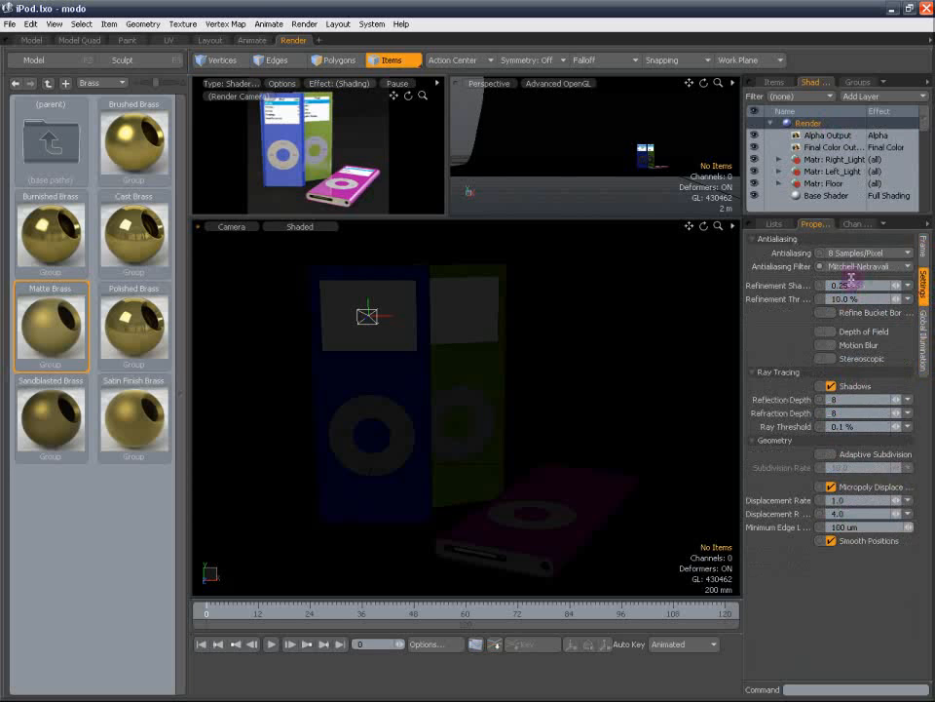
pyautogui.click(312, 26)
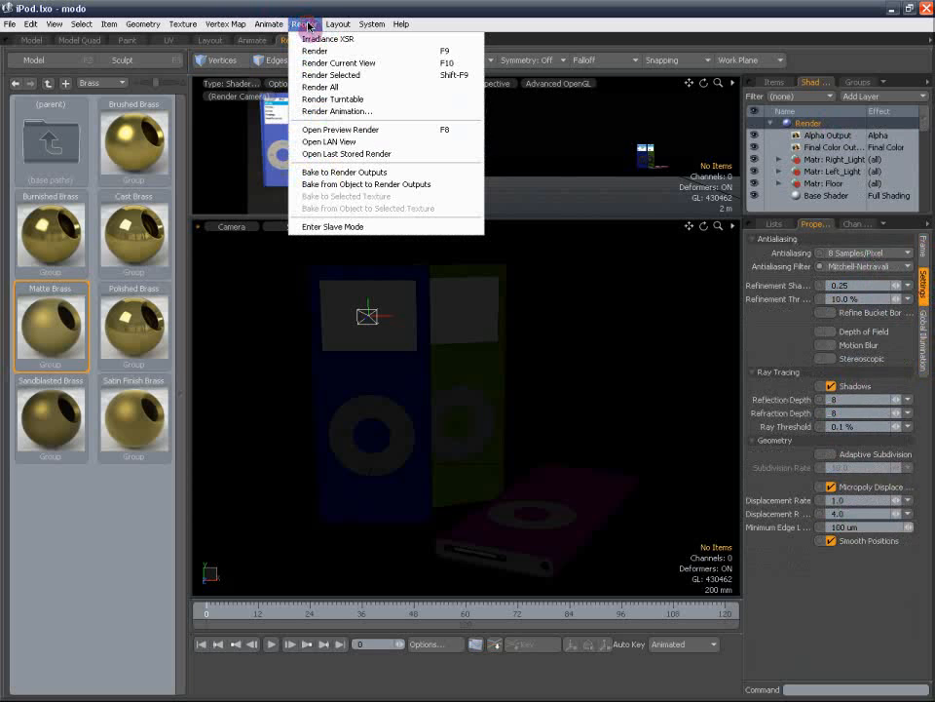
pyautogui.click(332, 52)
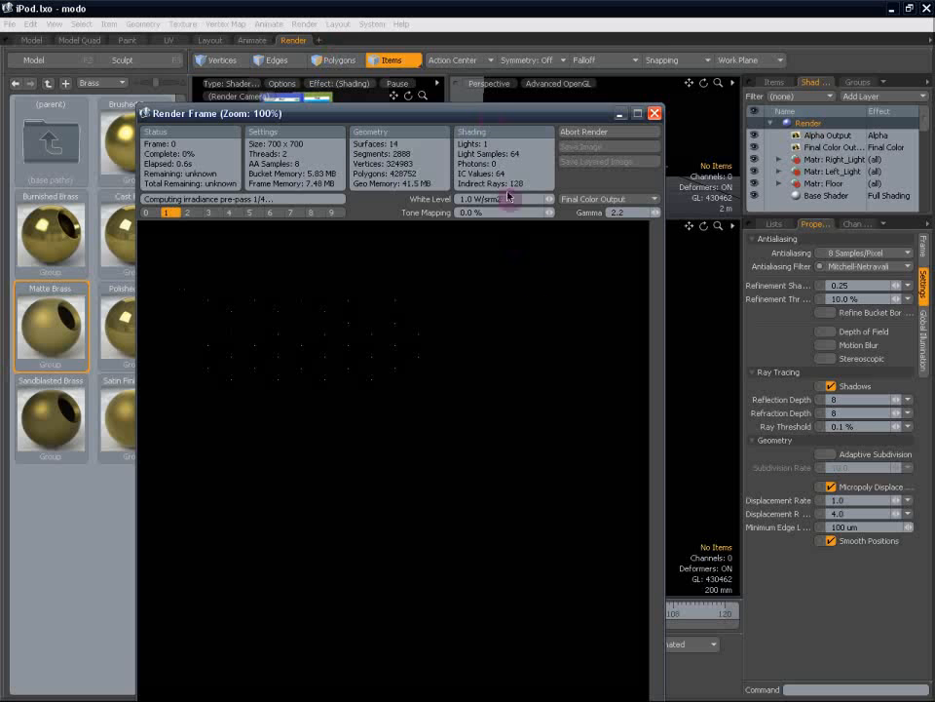
pyautogui.moveTo(489, 117); pyautogui.dragTo(489, 48)
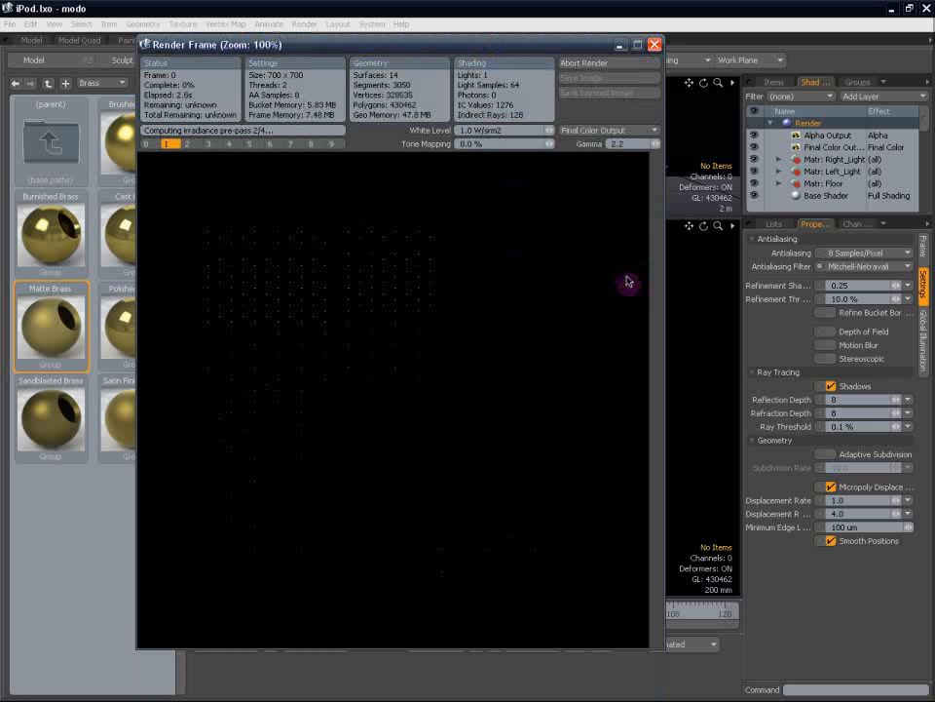
pyautogui.click(655, 44)
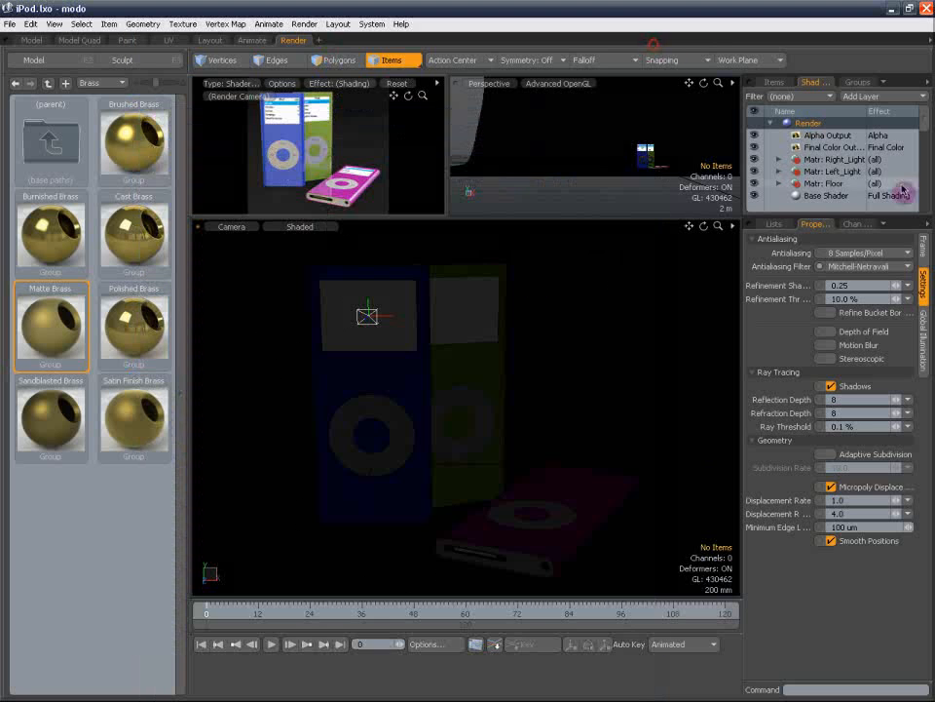
# Set the render frame width and height to 500 pixels each
pyautogui.click(923, 327)
pyautogui.click(927, 256)
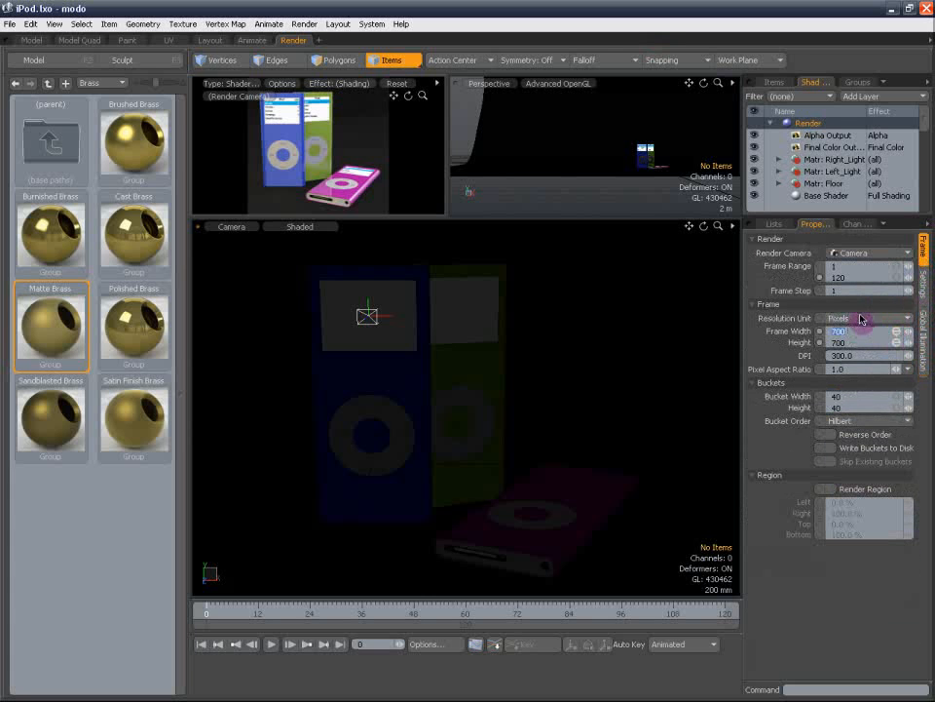
pyautogui.press('Return')
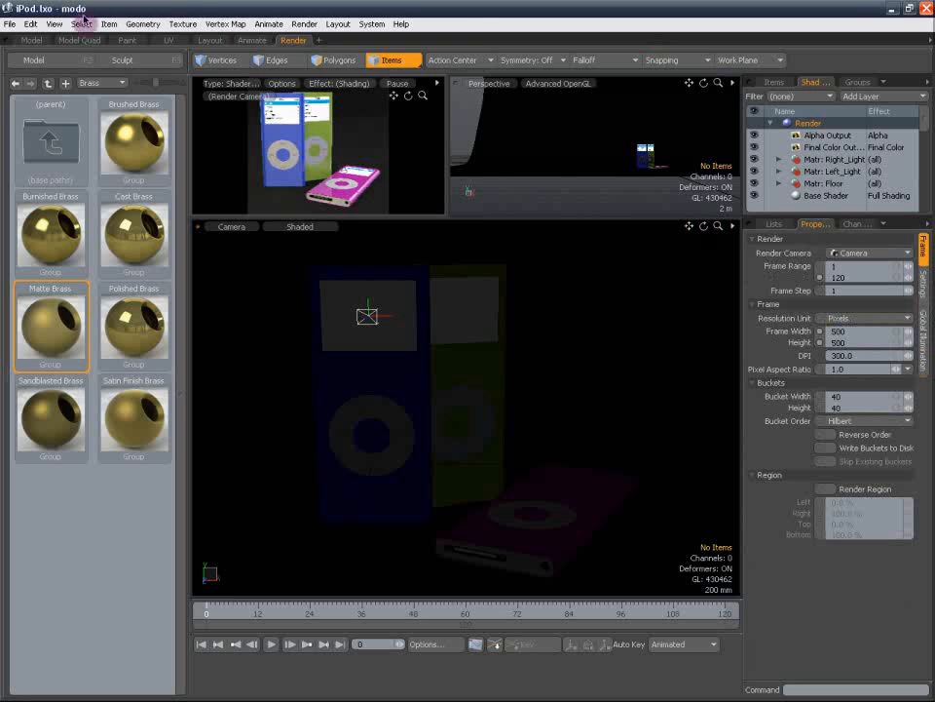
# Render the current frame as a test and close the finished render
pyautogui.click(303, 25)
pyautogui.click(313, 53)
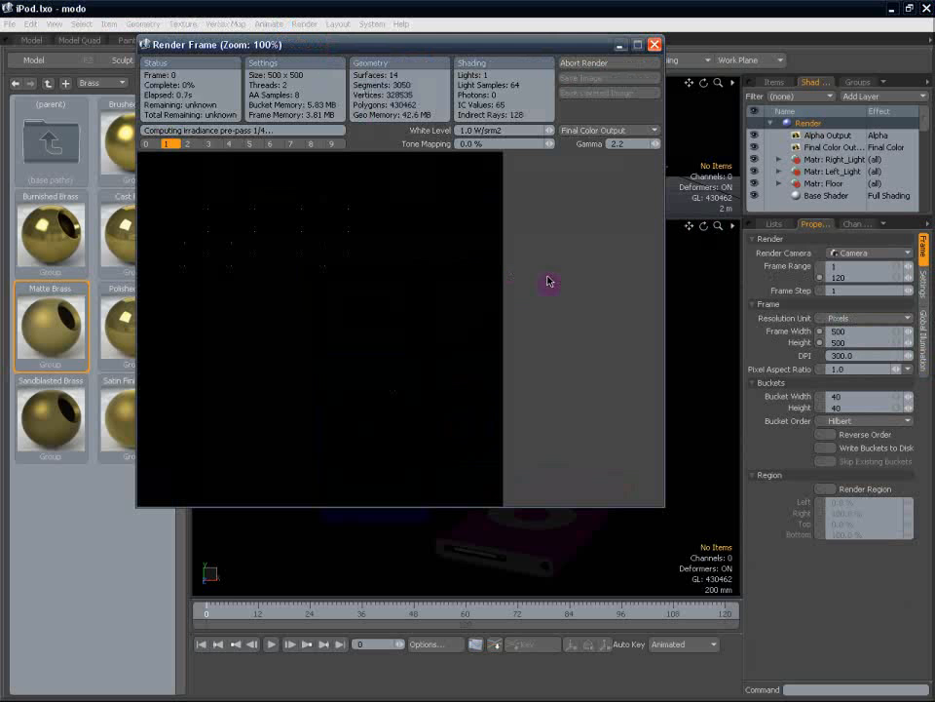
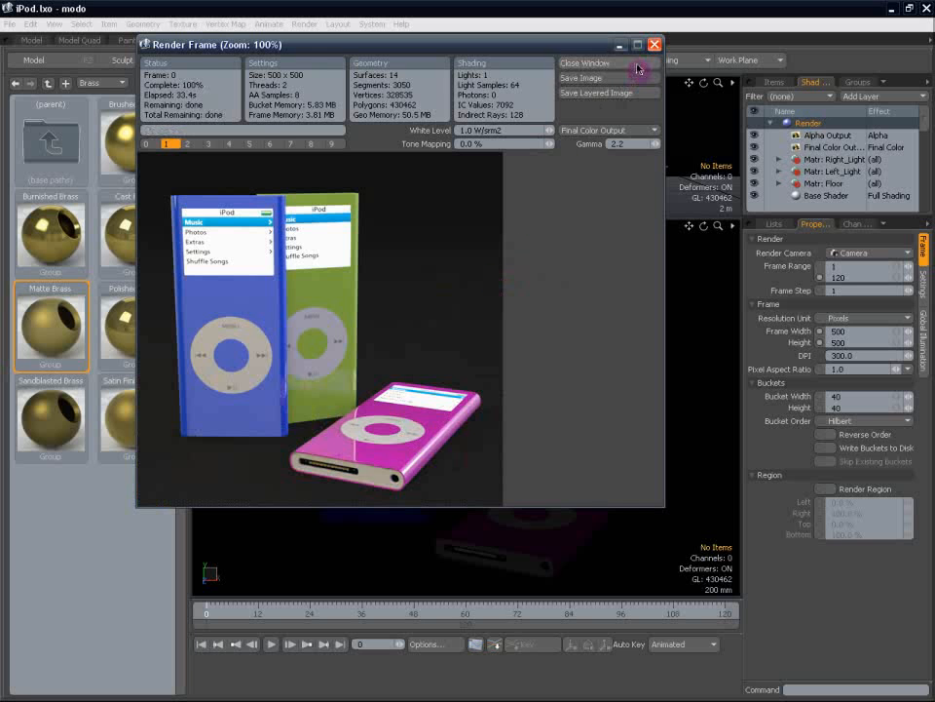
pyautogui.click(636, 64)
# Set the render frame width and height to 800 pixels each and review the global illumination settings
pyautogui.moveTo(928, 138); pyautogui.dragTo(927, 111)
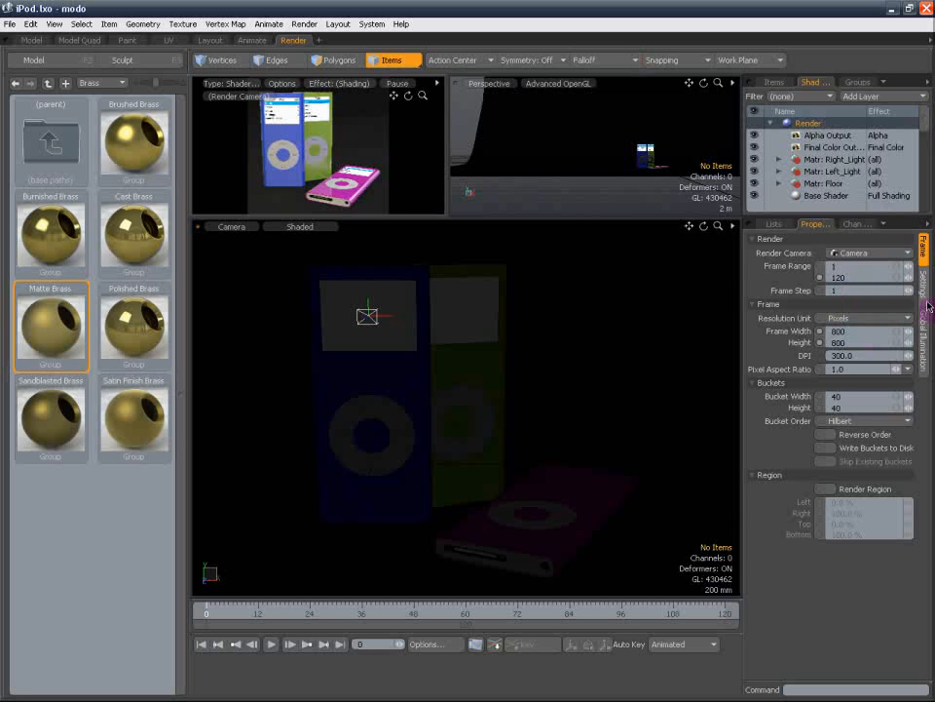
pyautogui.click(925, 331)
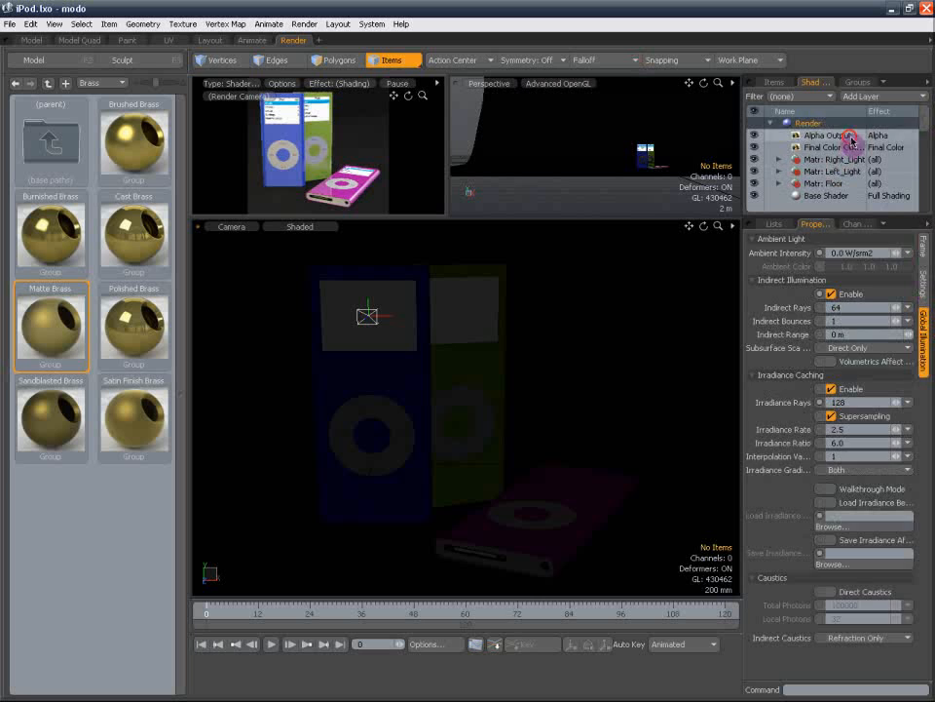
pyautogui.click(881, 137)
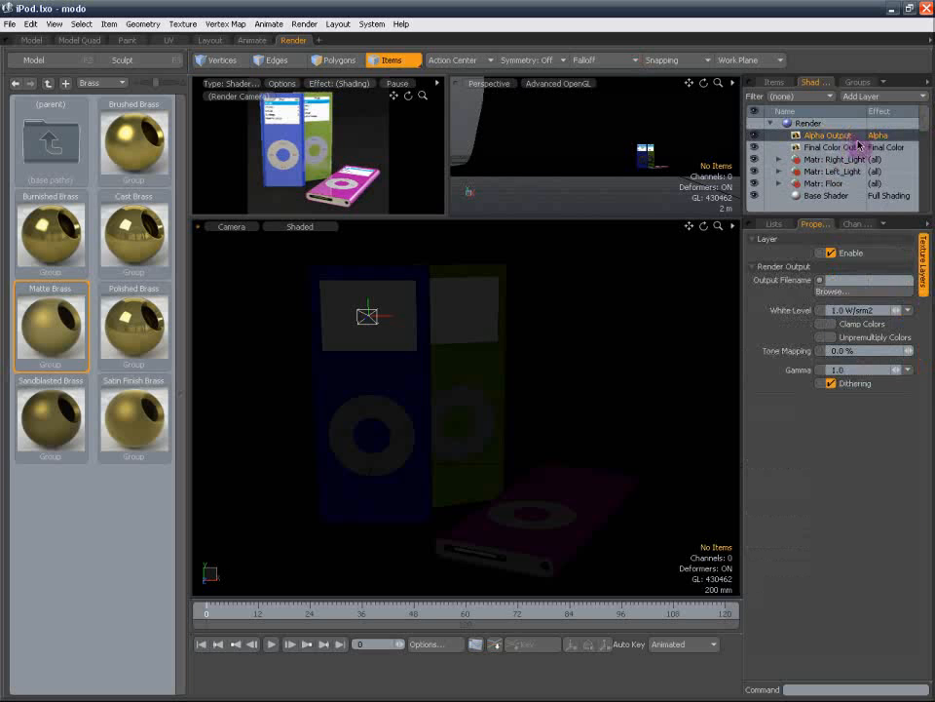
# Set the Floor material's diffuse color to pure black and enable Conserve Energy
pyautogui.click(831, 183)
pyautogui.scroll(-1, 834, 181)
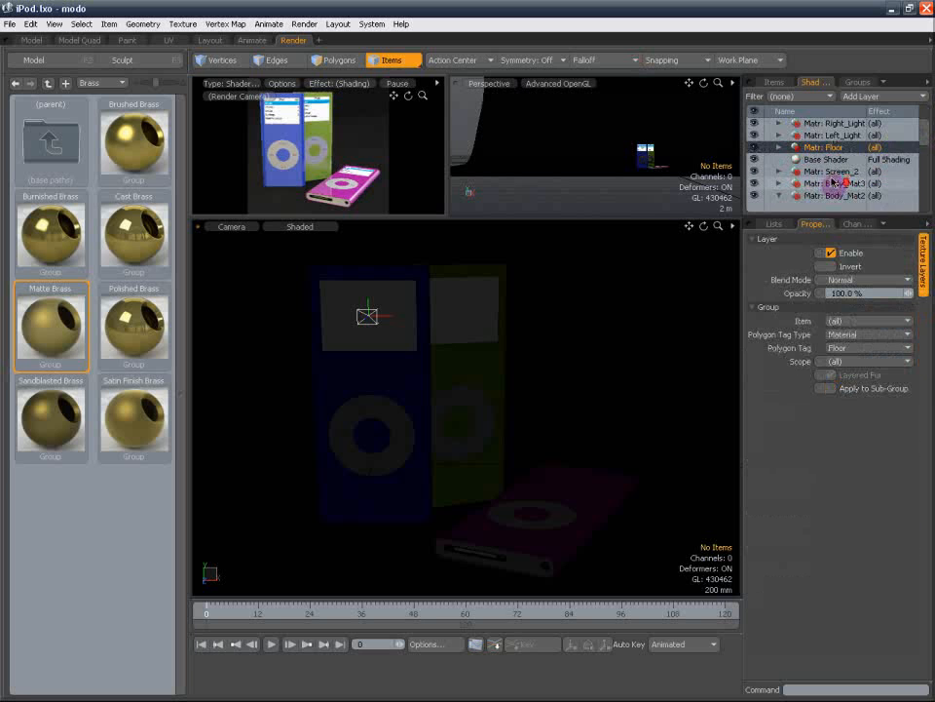
pyautogui.click(778, 147)
pyautogui.click(823, 171)
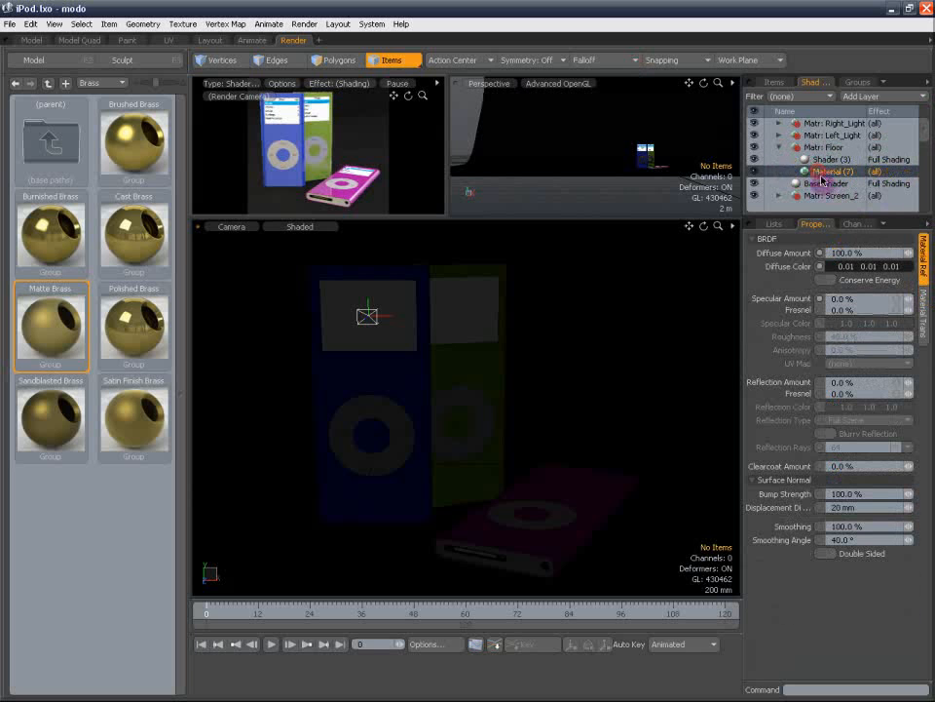
pyautogui.doubleClick(846, 270)
pyautogui.click(325, 185)
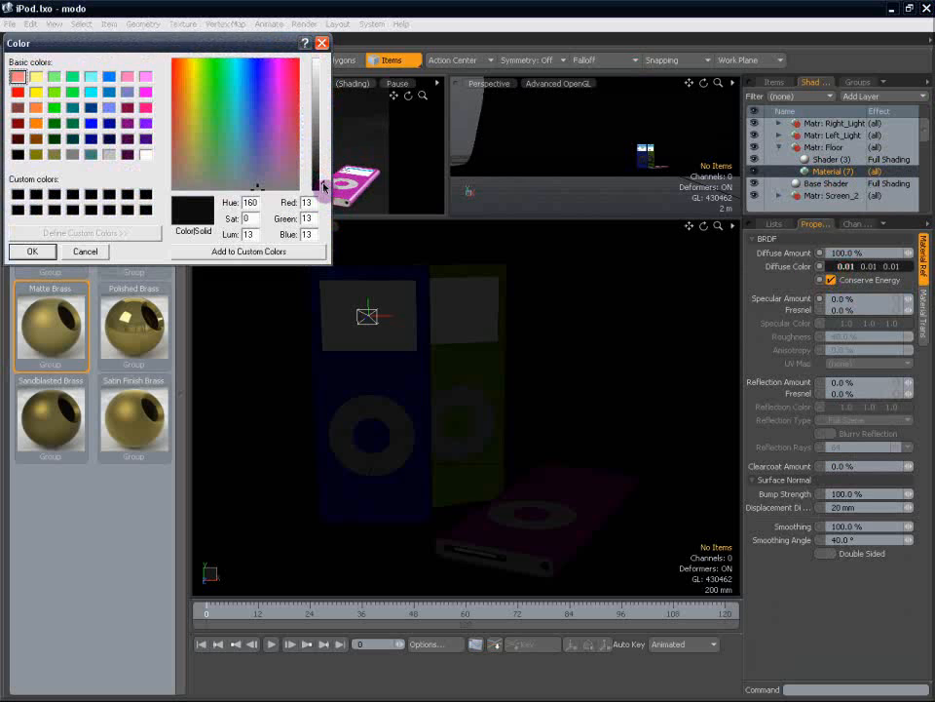
pyautogui.click(33, 250)
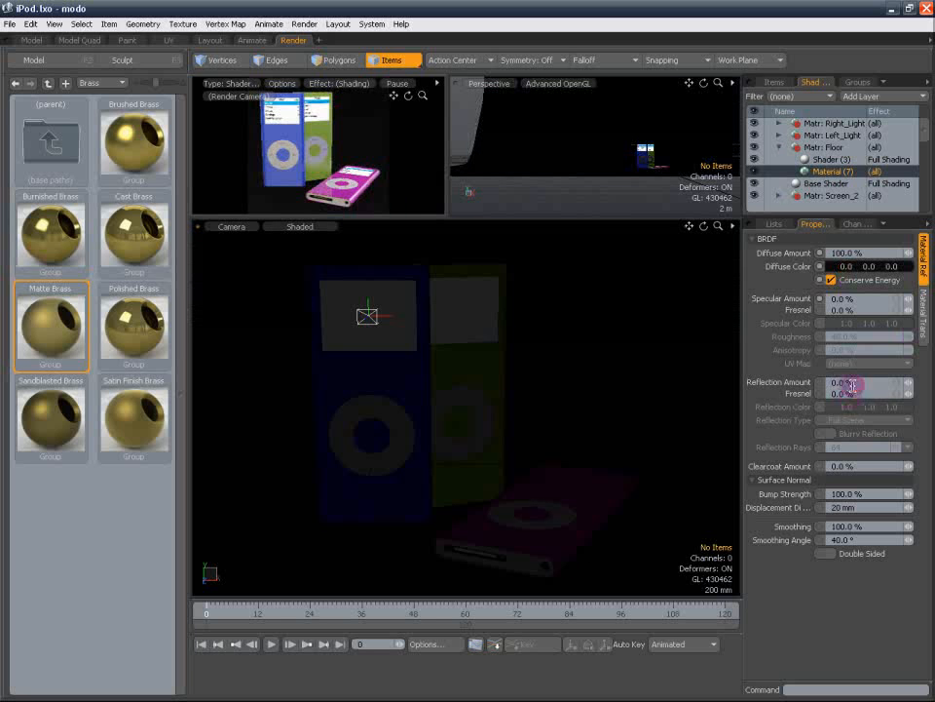
# Give the Floor material a 2% reflection amount with Blurry Reflection enabled and 128 reflection rays
pyautogui.write('1')
pyautogui.press('Return')
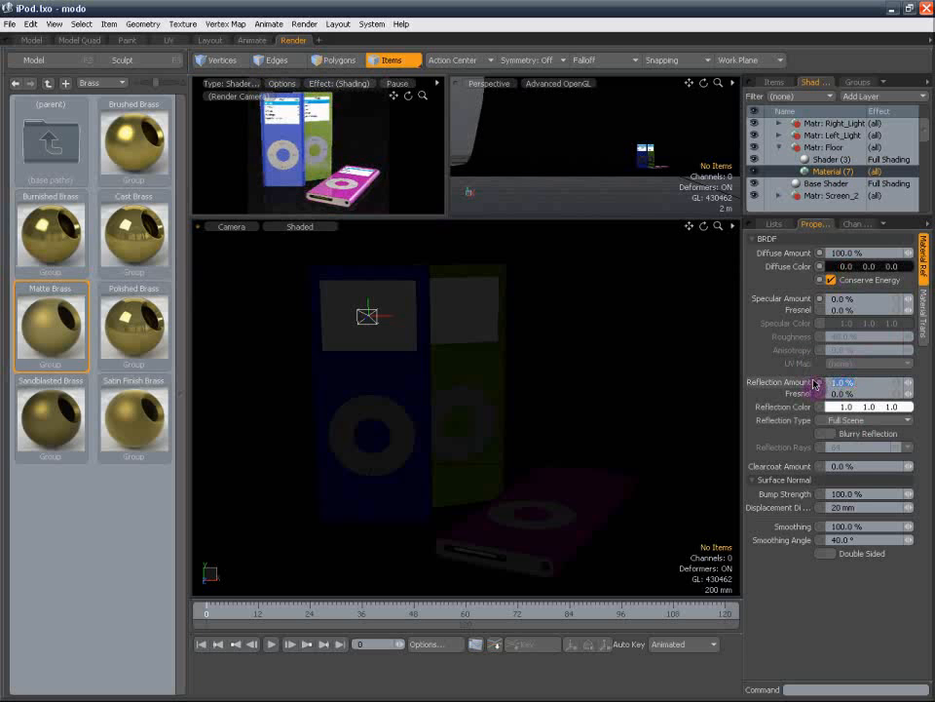
pyautogui.click(830, 434)
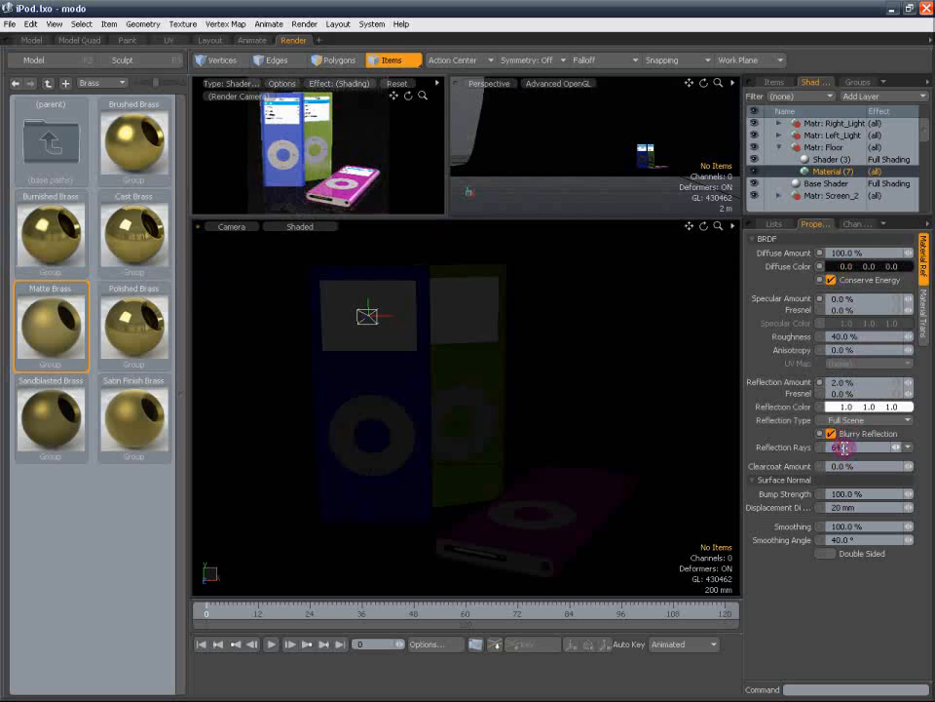
pyautogui.write('128')
pyautogui.press('Return')
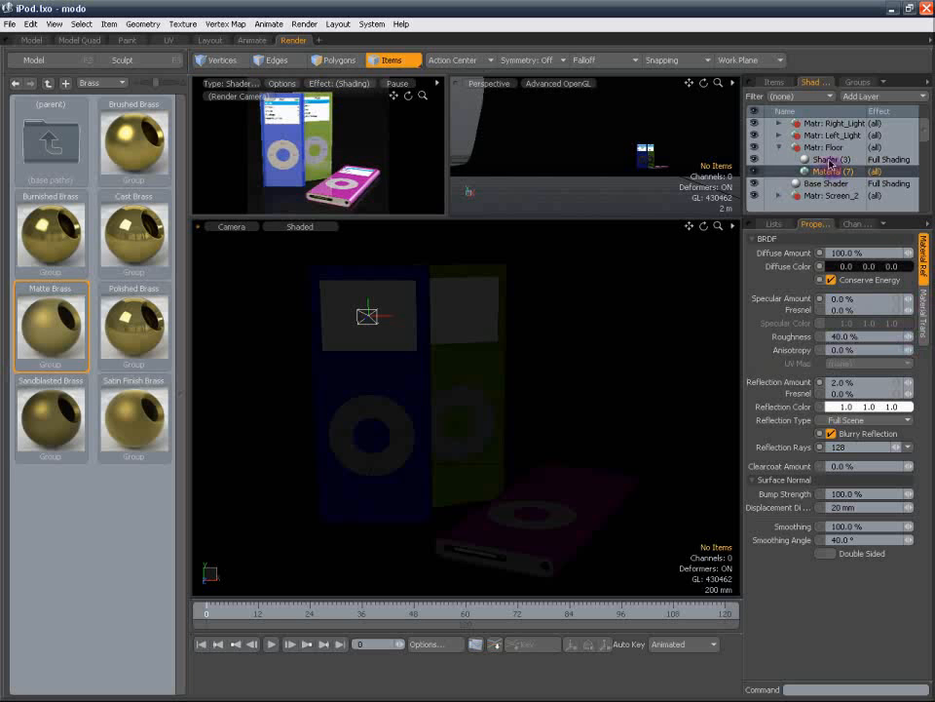
pyautogui.click(780, 147)
# Change the Alpha output to Ambient Occlusion with 128 rays and a 300 mm range, and disable the Final Color output
pyautogui.scroll(3, 835, 152)
pyautogui.click(841, 136)
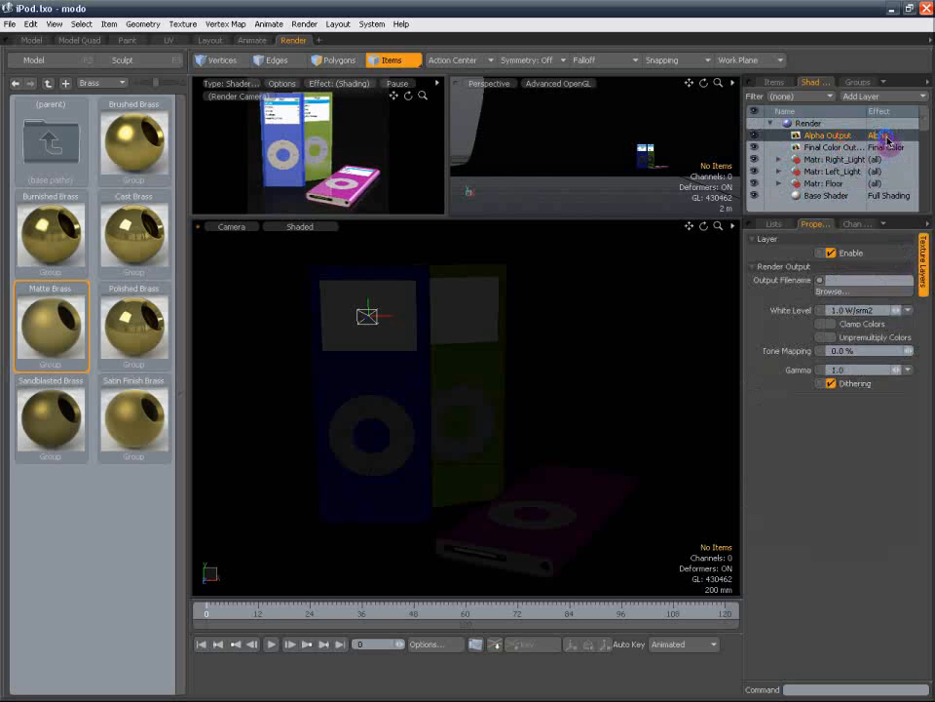
pyautogui.click(882, 136)
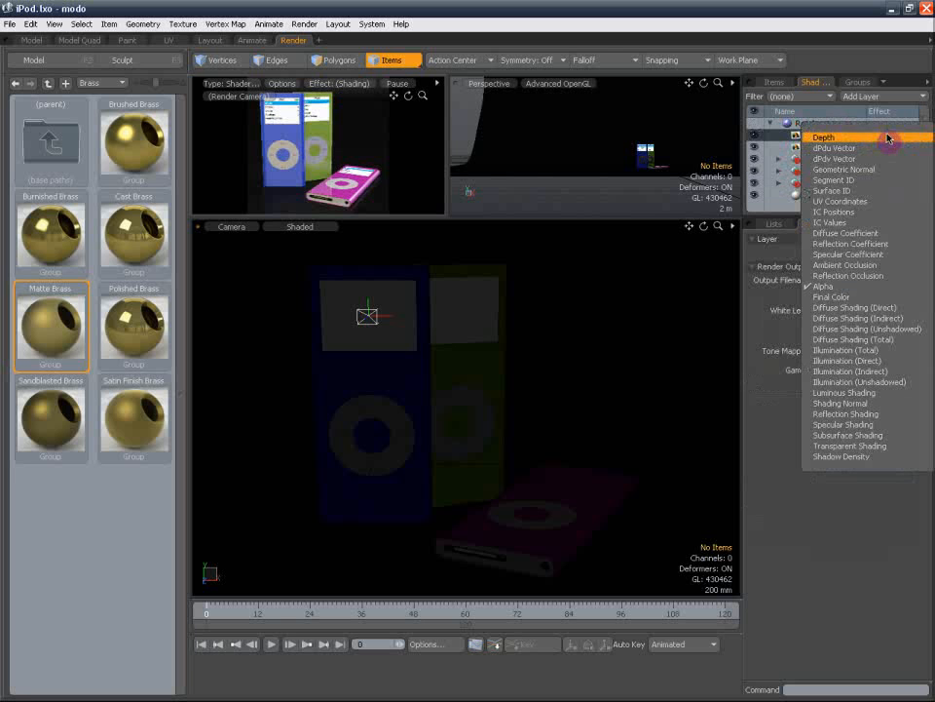
pyautogui.click(874, 269)
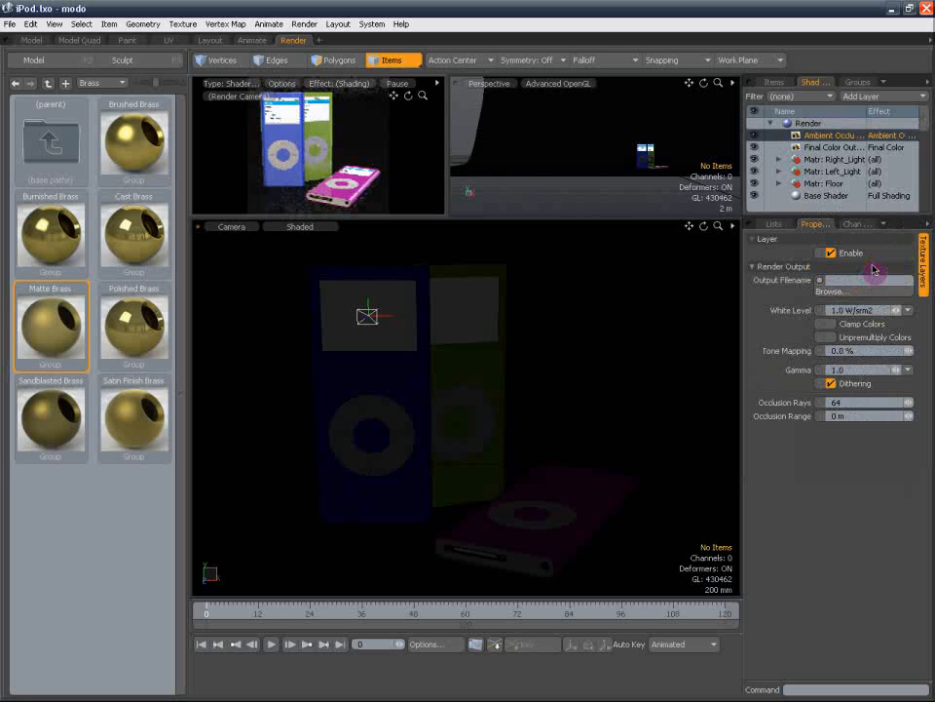
pyautogui.click(753, 148)
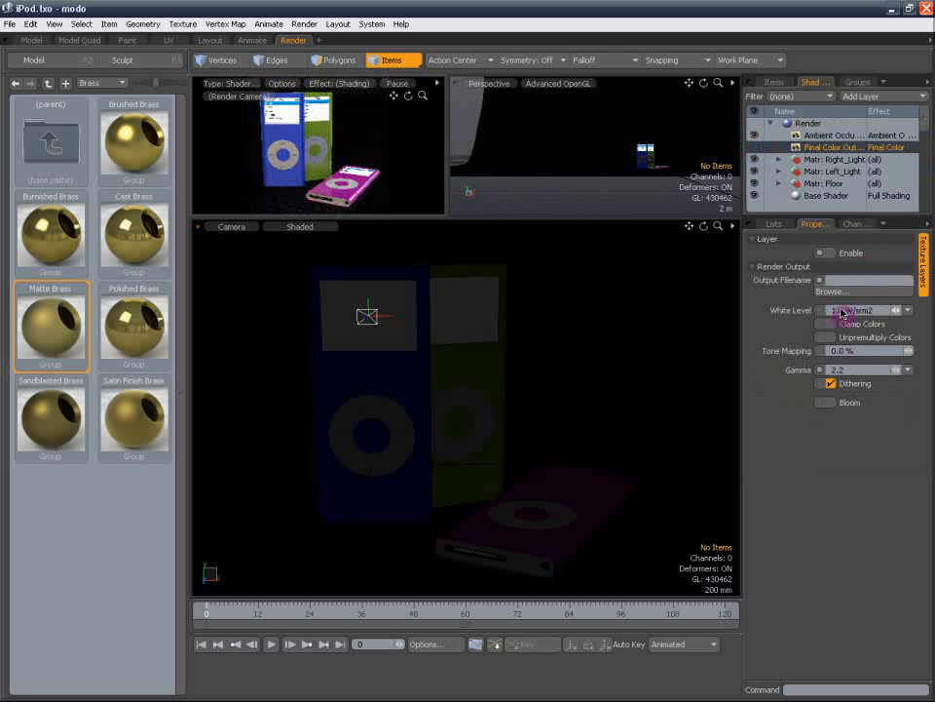
pyautogui.click(848, 136)
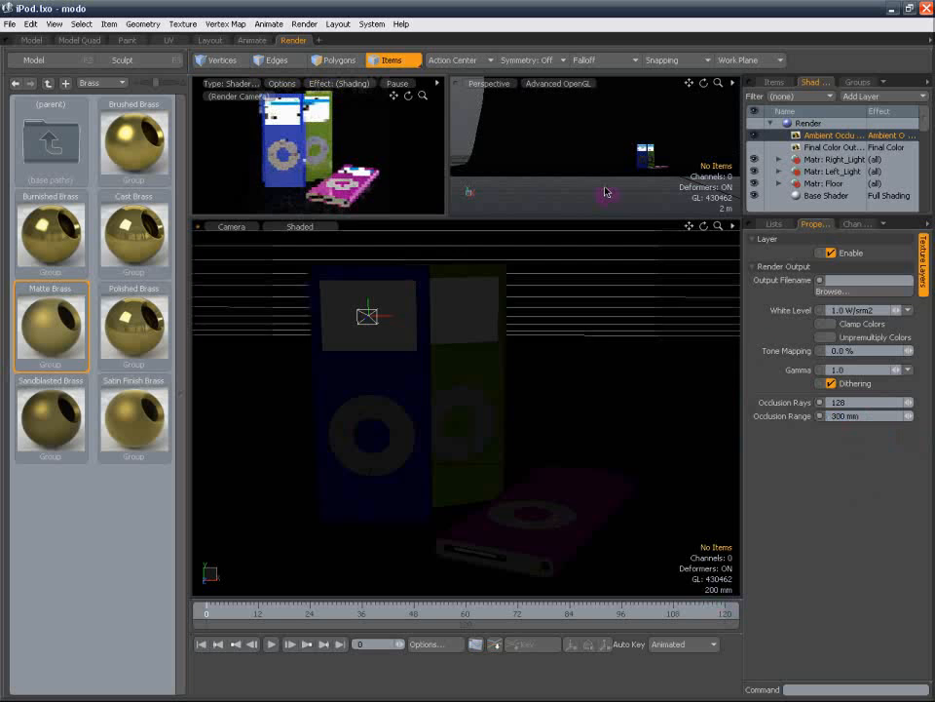
# Start a test render of the ambient occlusion output, abort it partway and close the render window
pyautogui.click(304, 23)
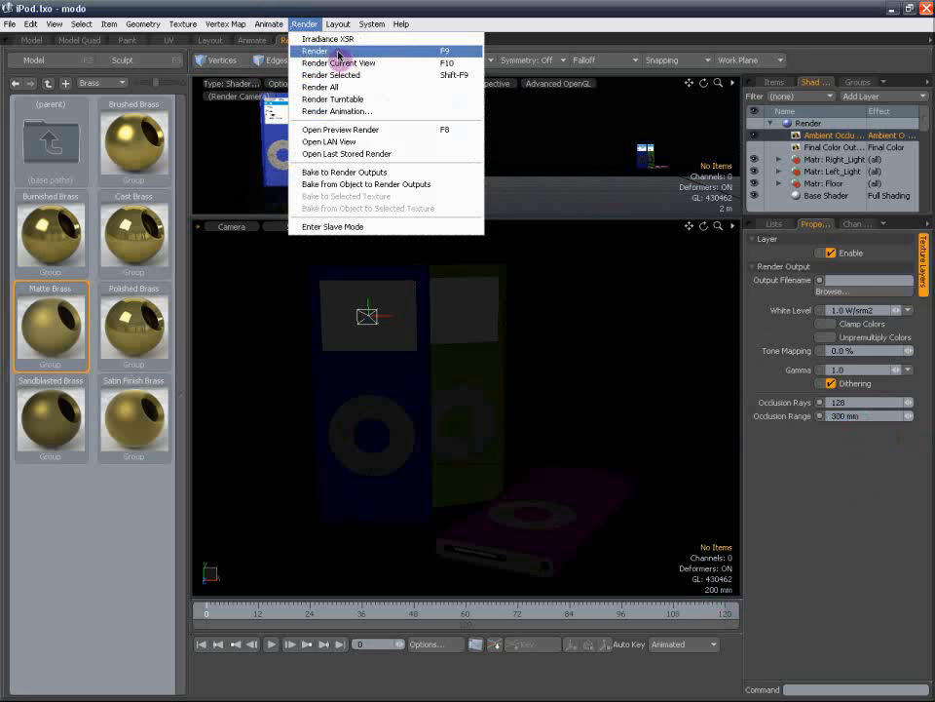
pyautogui.click(30, 263)
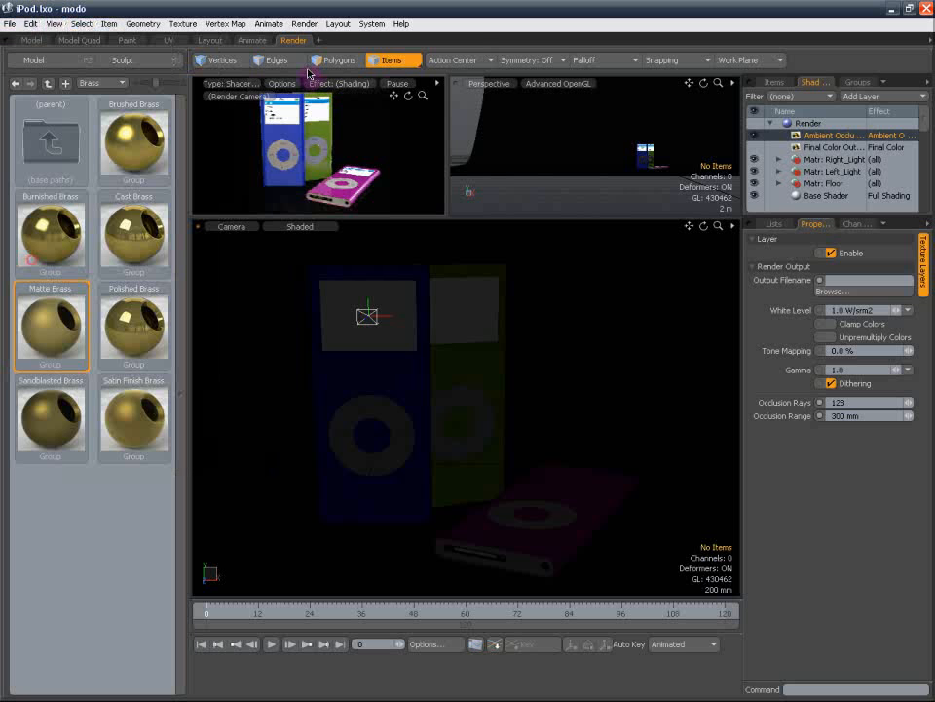
pyautogui.click(304, 27)
pyautogui.click(318, 50)
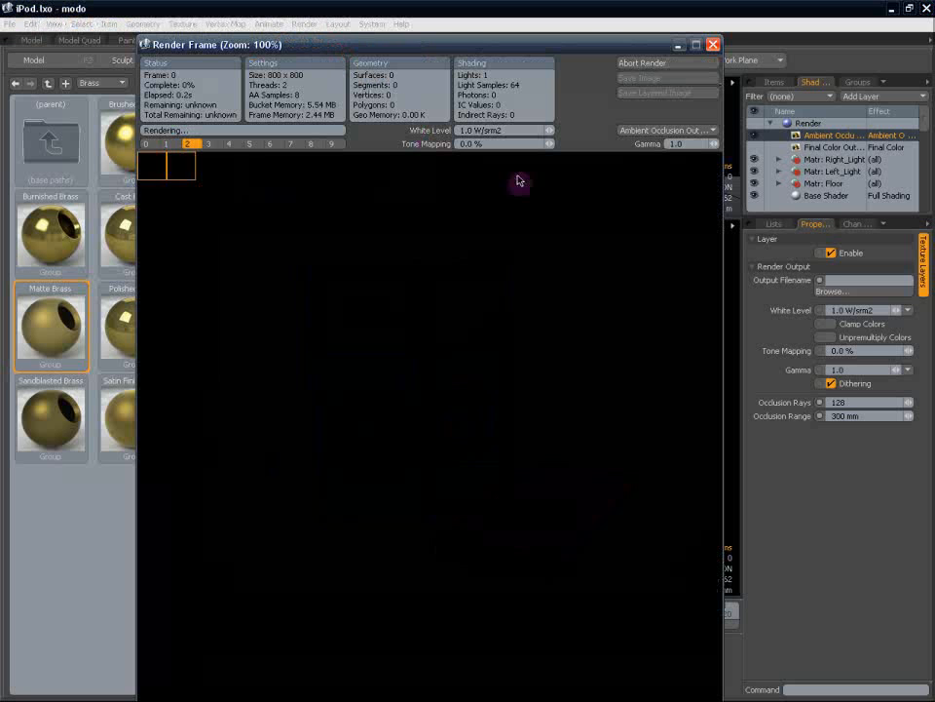
pyautogui.moveTo(434, 40); pyautogui.dragTo(406, 2)
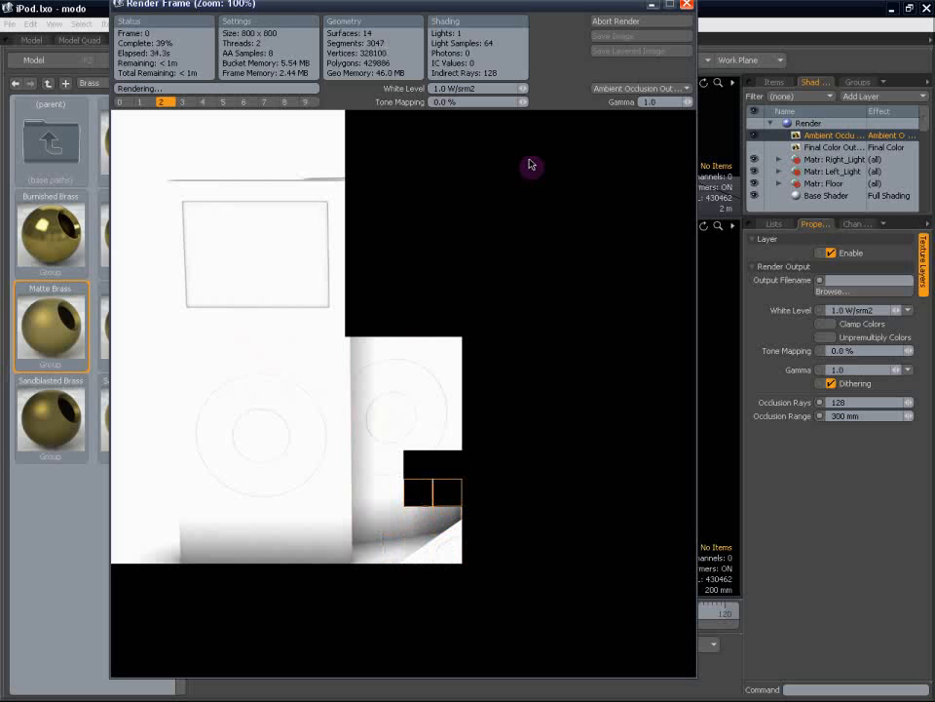
pyautogui.click(616, 21)
pyautogui.click(687, 4)
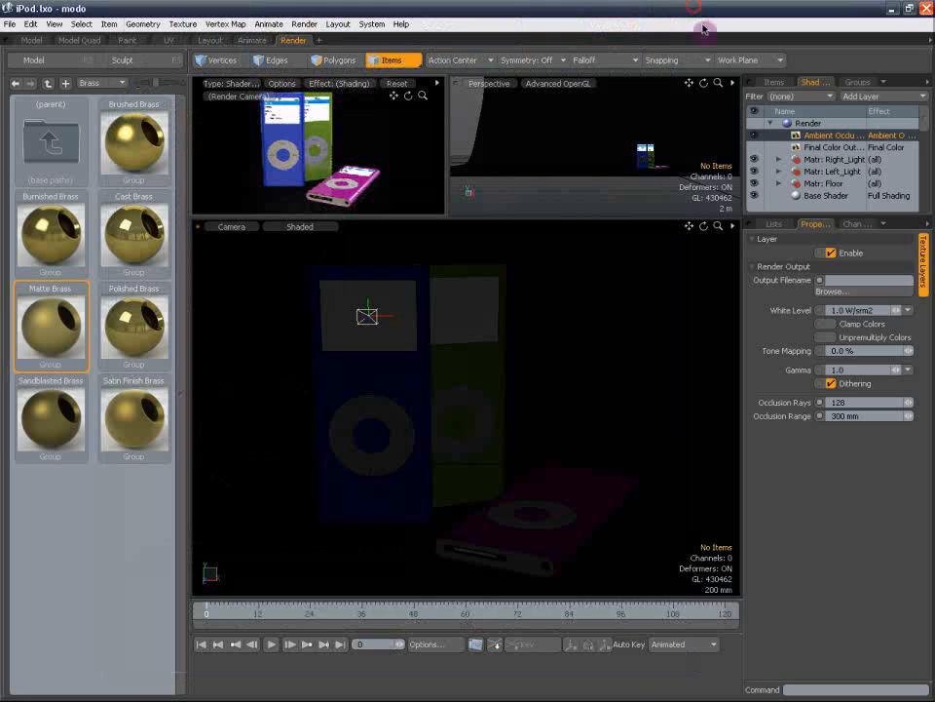
# Duplicate the Ambient Occlusion output as a Depth output and disable the original one
pyautogui.rightClick(853, 136)
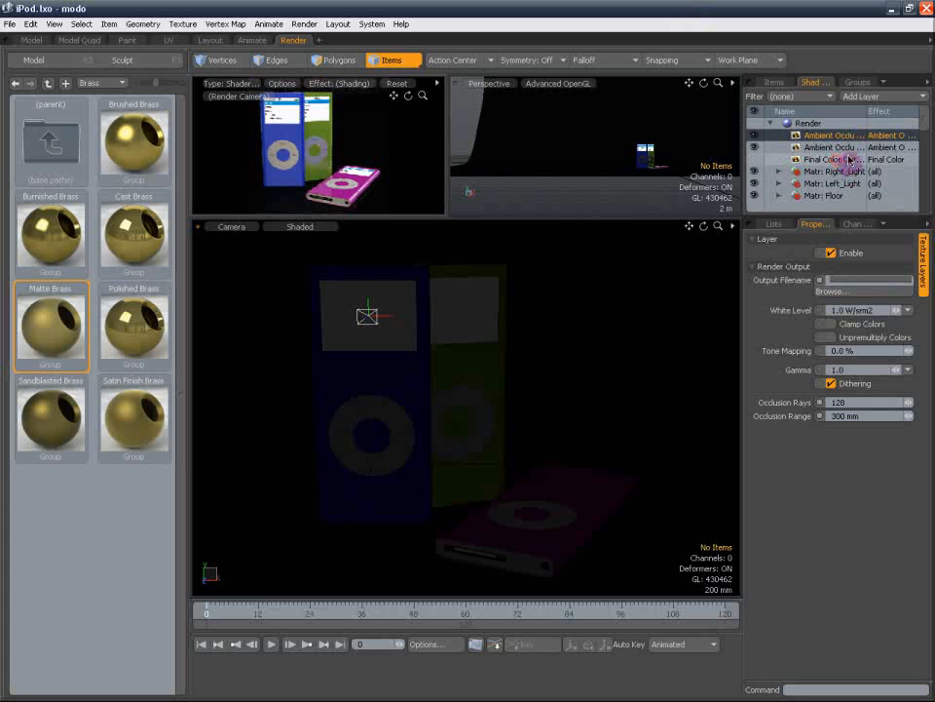
pyautogui.click(895, 137)
pyautogui.click(868, 136)
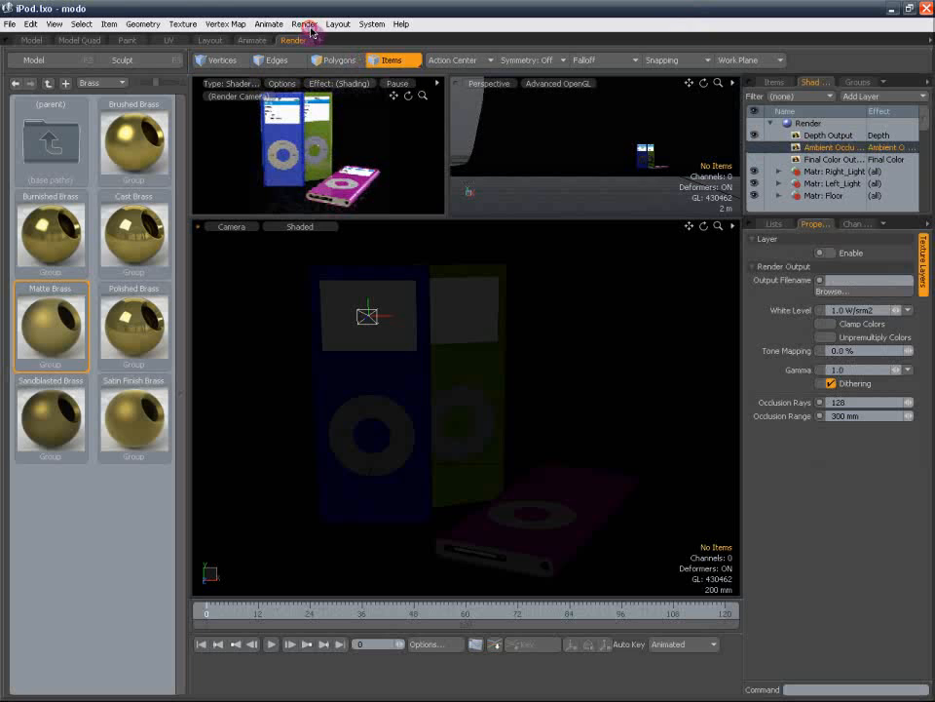
# Render the frame to inspect the depth pass and close the finished render
pyautogui.press('F9')
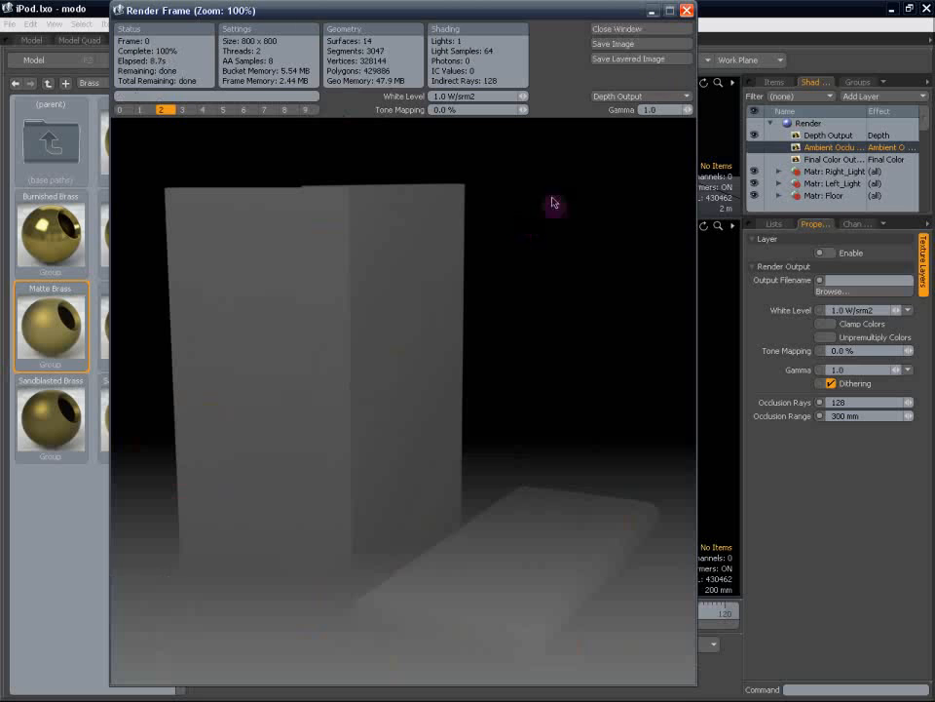
pyautogui.click(686, 12)
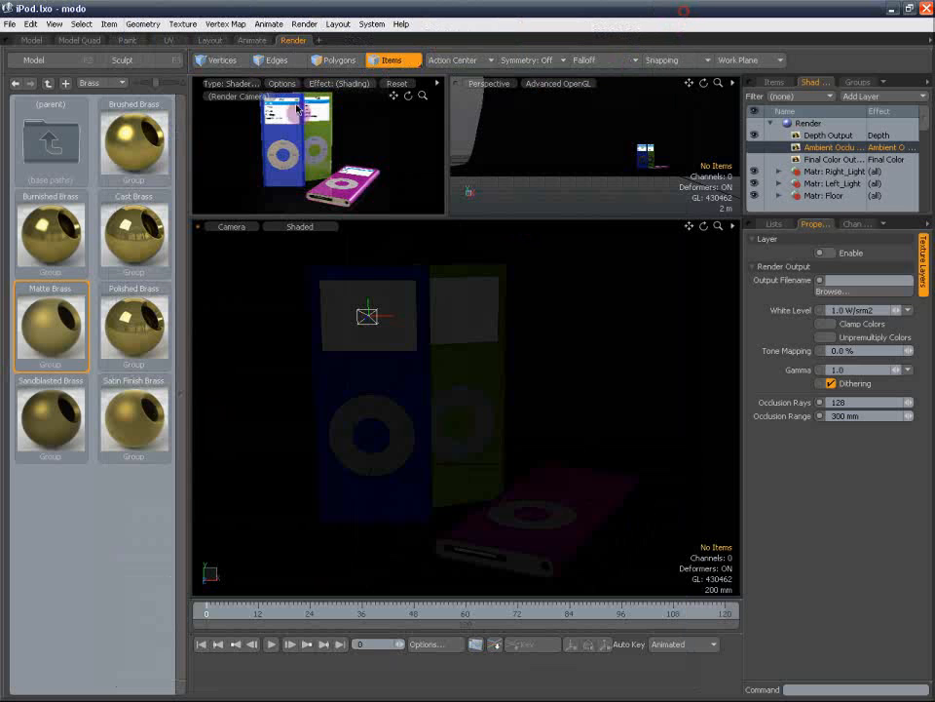
# Switch the main camera view to Perspective and select the camera in the scene
pyautogui.click(232, 226)
pyautogui.click(241, 215)
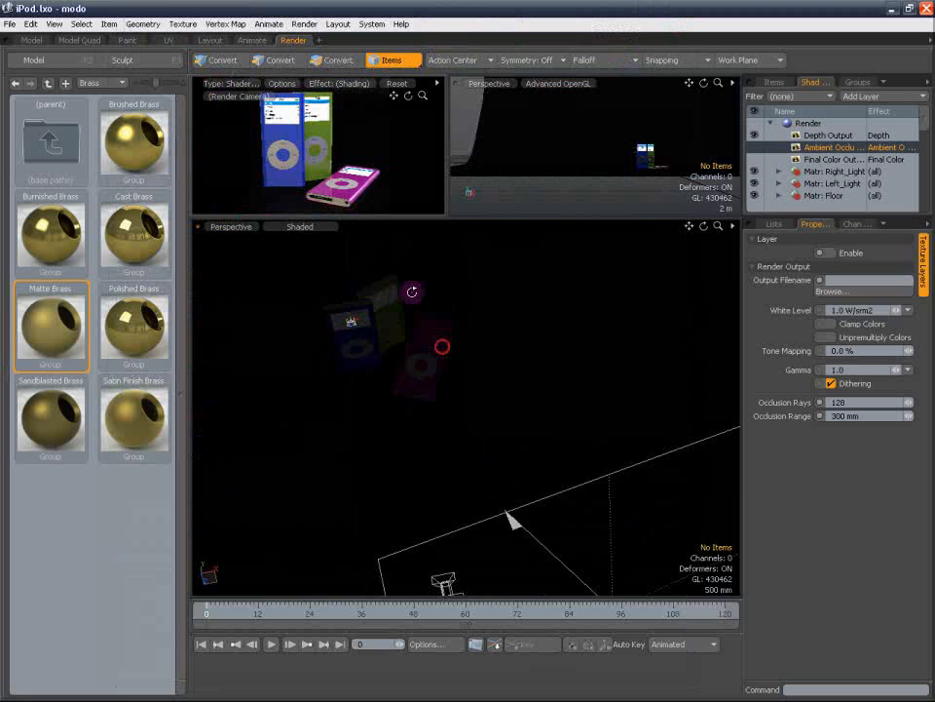
pyautogui.keyDown('alt'); pyautogui.keyDown('shift'); pyautogui.moveTo(334, 307); pyautogui.dragTo(455, 342); pyautogui.keyUp('shift'); pyautogui.keyUp('alt')
pyautogui.click(375, 380)
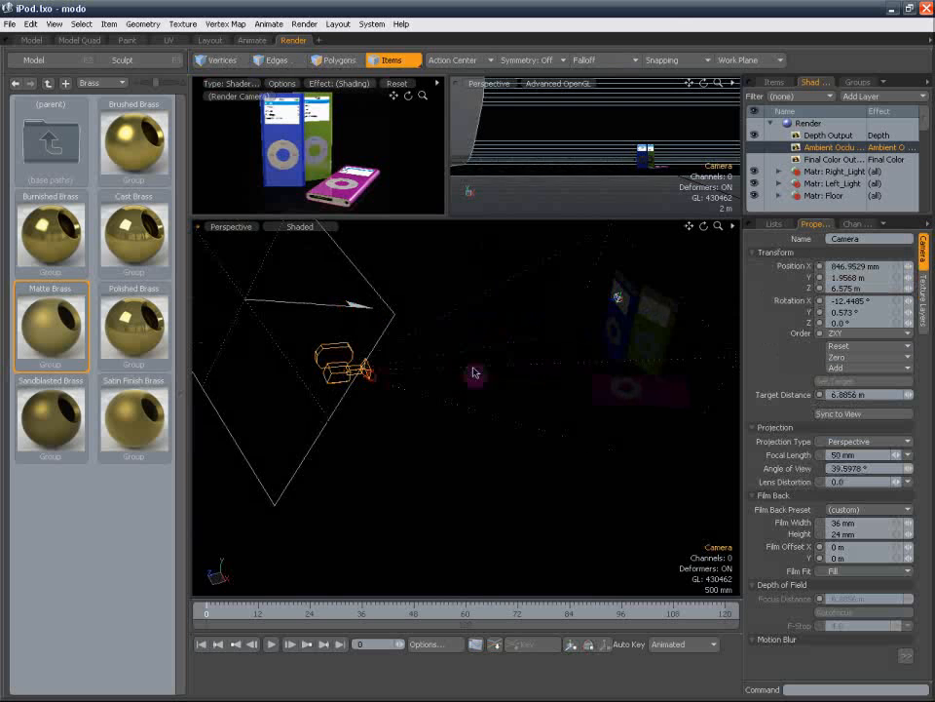
pyautogui.keyDown('alt'); pyautogui.moveTo(587, 343); pyautogui.dragTo(541, 364); pyautogui.keyUp('alt')
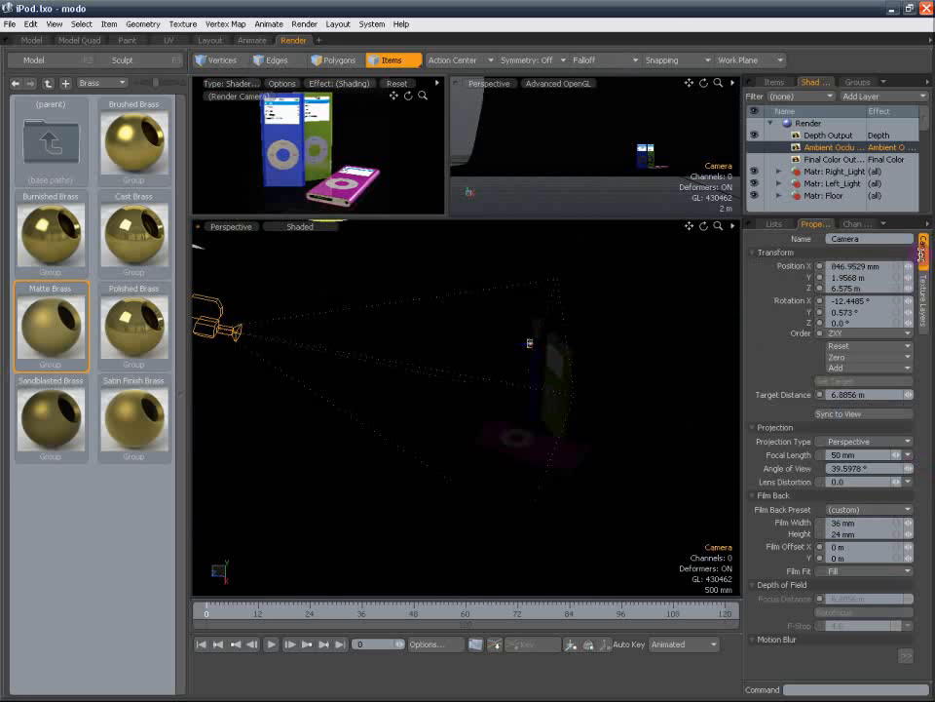
# Select the Camera item, undo the trial focal length change and set the target distance to 8.2 m
pyautogui.moveTo(926, 138); pyautogui.dragTo(926, 198)
pyautogui.click(820, 194)
pyautogui.click(805, 183)
pyautogui.click(811, 194)
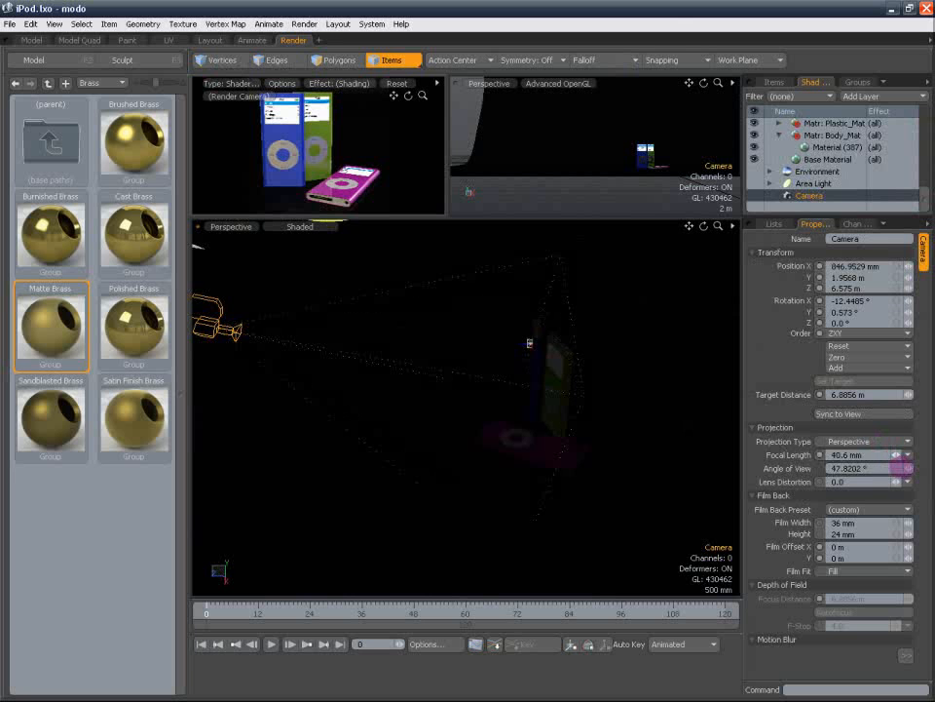
pyautogui.hotkey('ctrl', 'z')
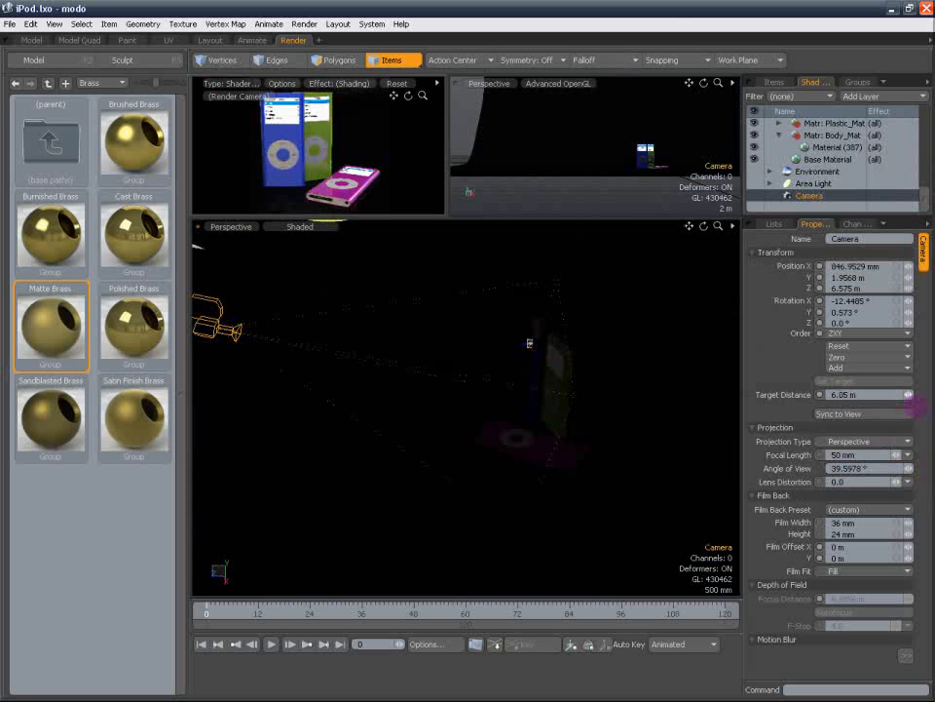
pyautogui.moveTo(916, 405)
pyautogui.mouseDown()
pyautogui.moveTo(927, 404)
pyautogui.moveTo(906, 395)
pyautogui.mouseUp()
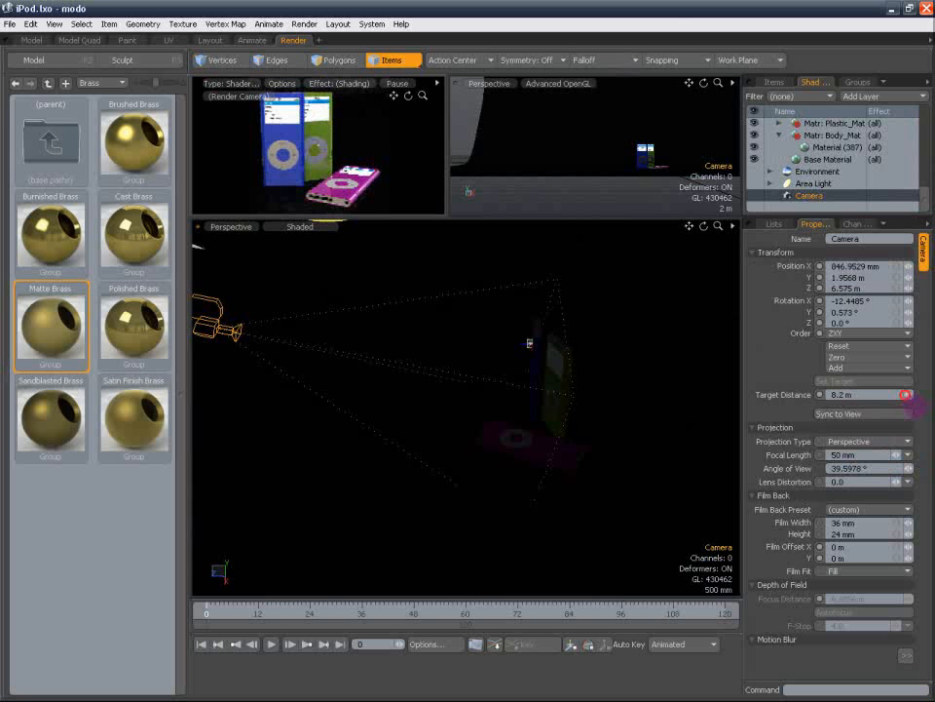
# Show the scene from the top and measure the distance from the camera to just behind the iPods with the Ruler tool
pyautogui.click(231, 226)
pyautogui.click(230, 168)
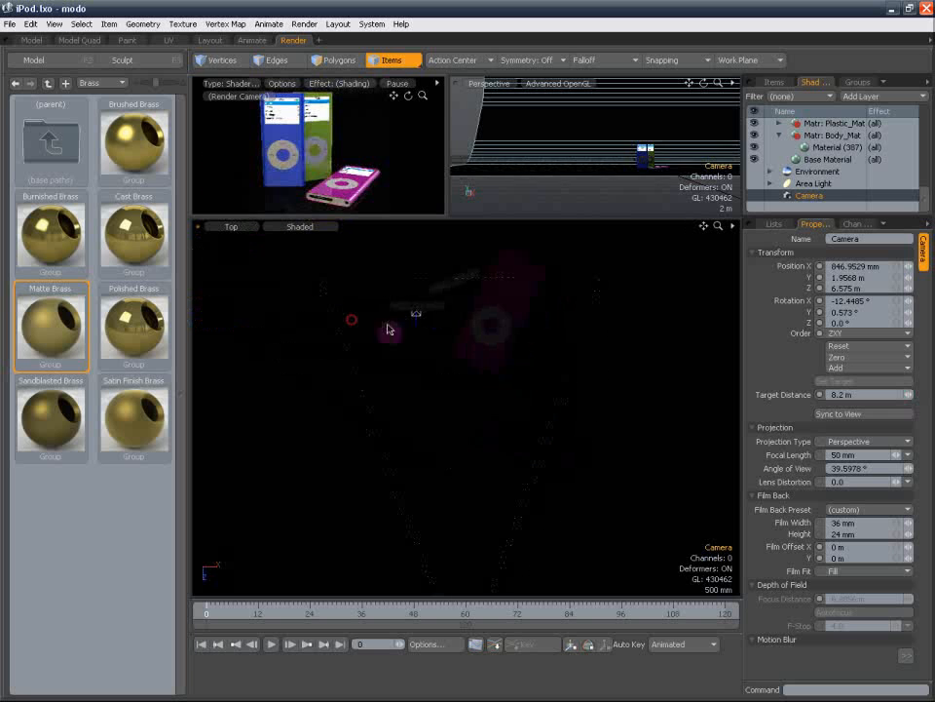
pyautogui.click(56, 24)
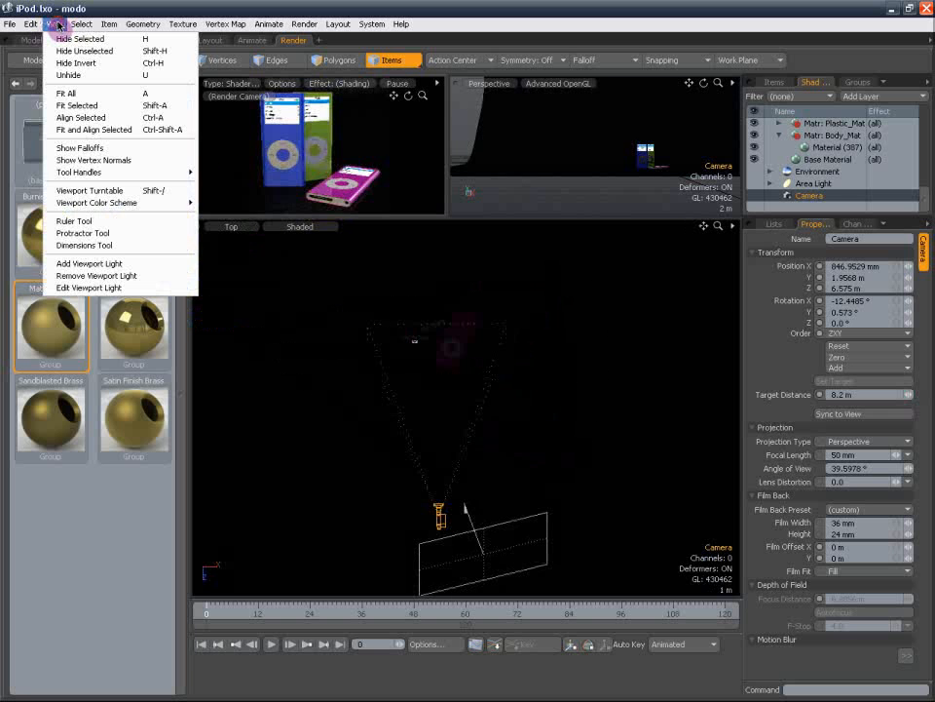
pyautogui.click(69, 221)
pyautogui.moveTo(443, 385); pyautogui.dragTo(449, 305)
pyautogui.moveTo(499, 381); pyautogui.dragTo(449, 475)
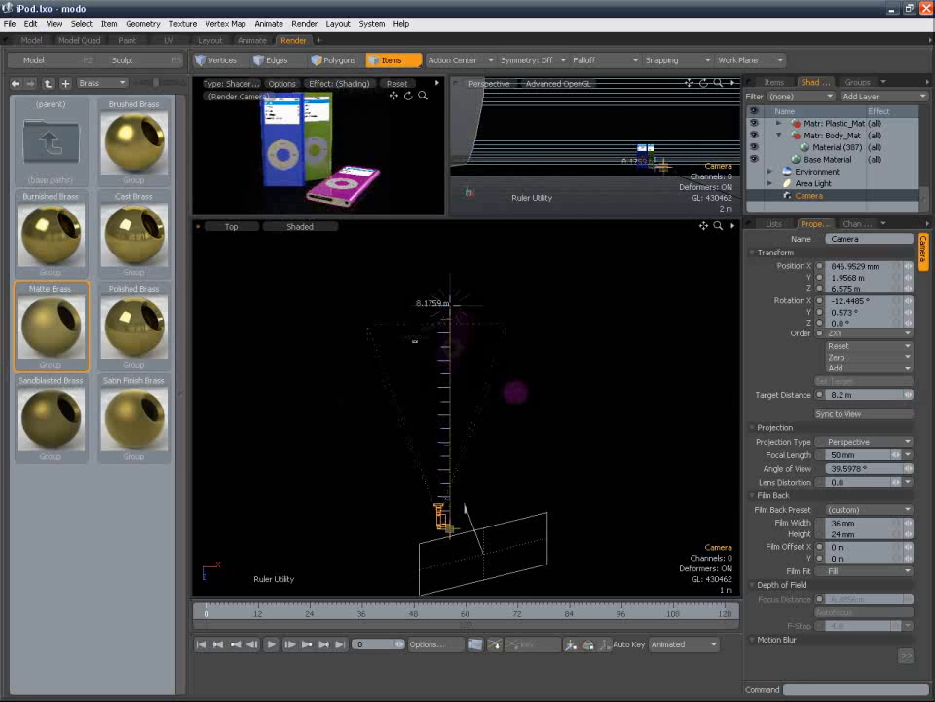
# Adjust both ruler ends to measure from the camera front to the iPods and set the camera's target distance to 6 m
pyautogui.moveTo(448, 529); pyautogui.dragTo(448, 508)
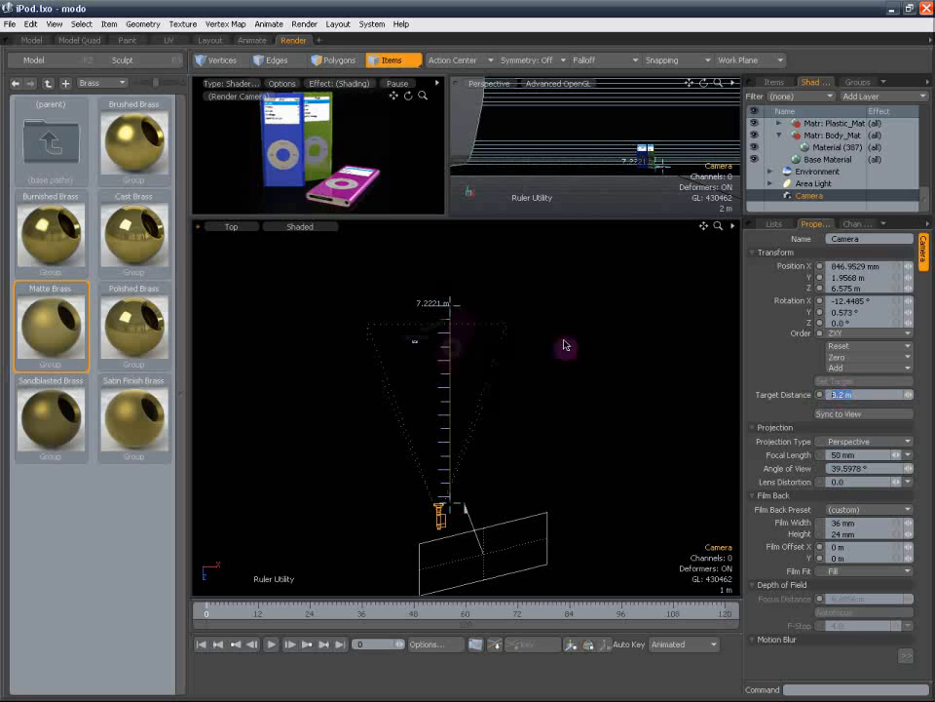
pyautogui.moveTo(456, 305); pyautogui.dragTo(449, 338)
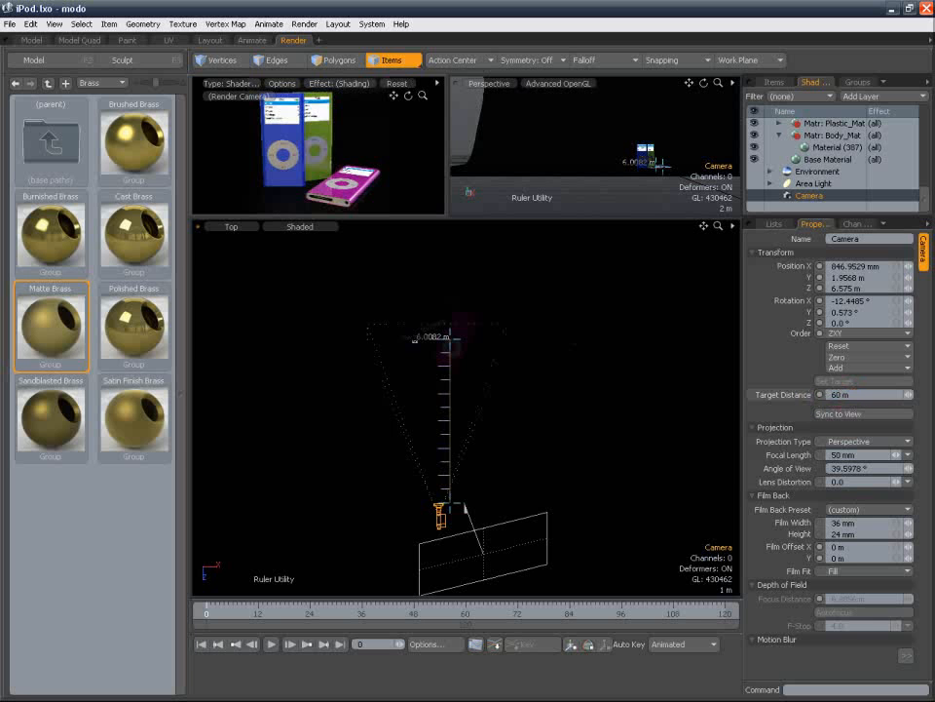
pyautogui.click(836, 393)
# Render the frame to check the depth pass and close the finished render
pyautogui.click(304, 23)
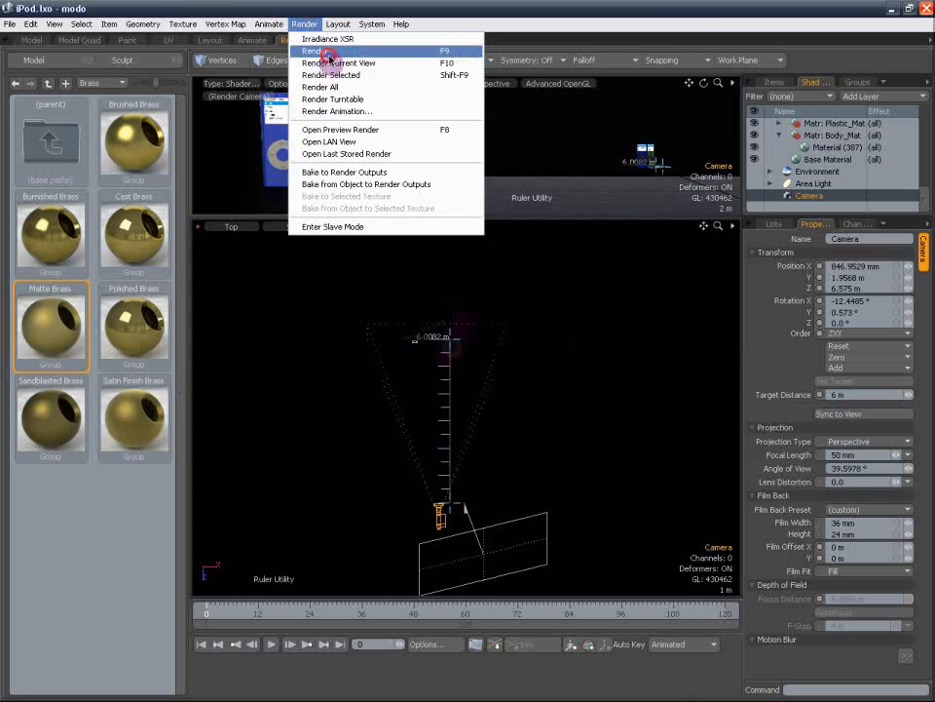
pyautogui.click(329, 58)
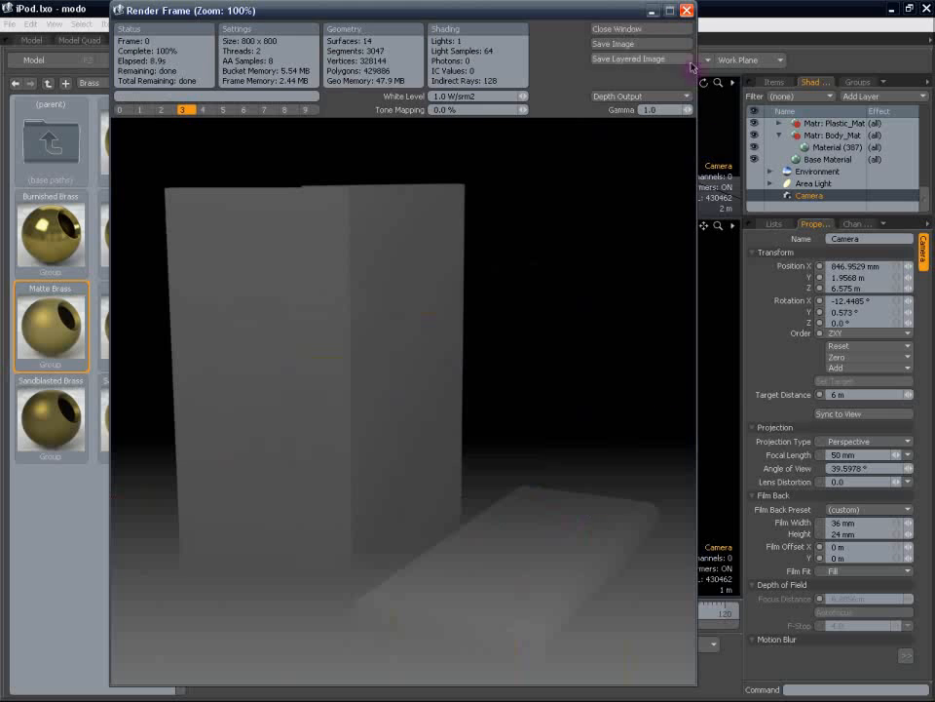
pyautogui.click(687, 10)
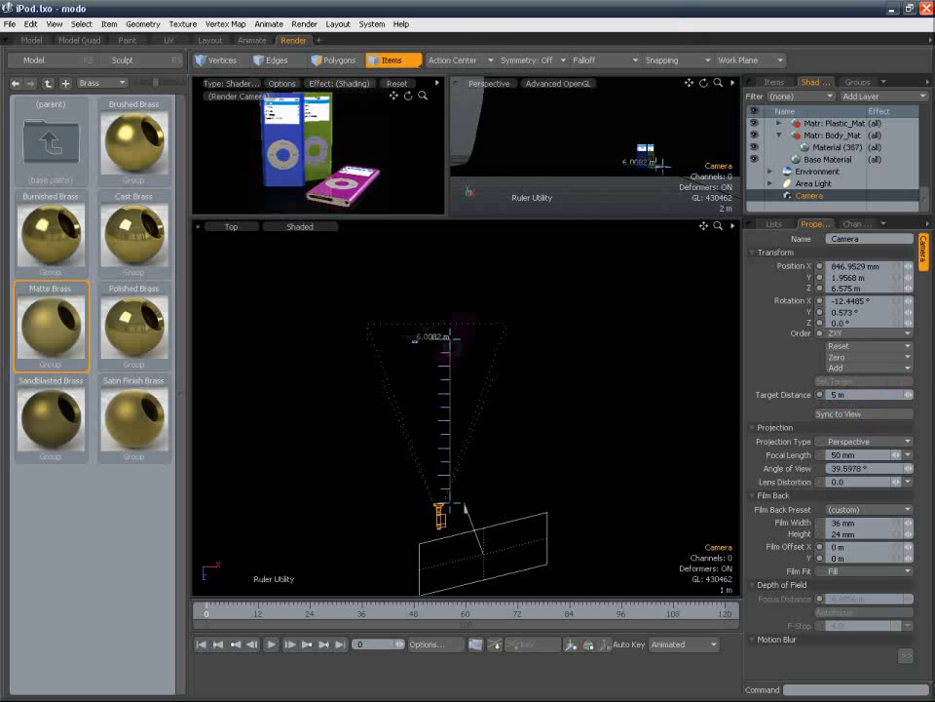
# Render the depth pass with the camera's target distance at 5 m and again at 2 m, closing each render
pyautogui.click(305, 23)
pyautogui.click(310, 36)
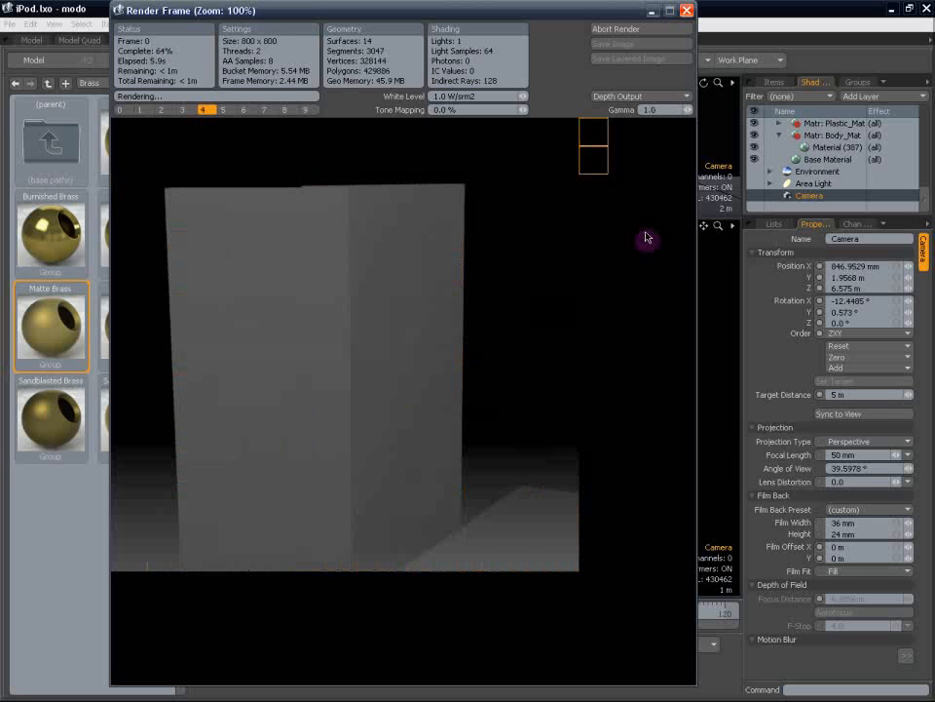
pyautogui.click(687, 9)
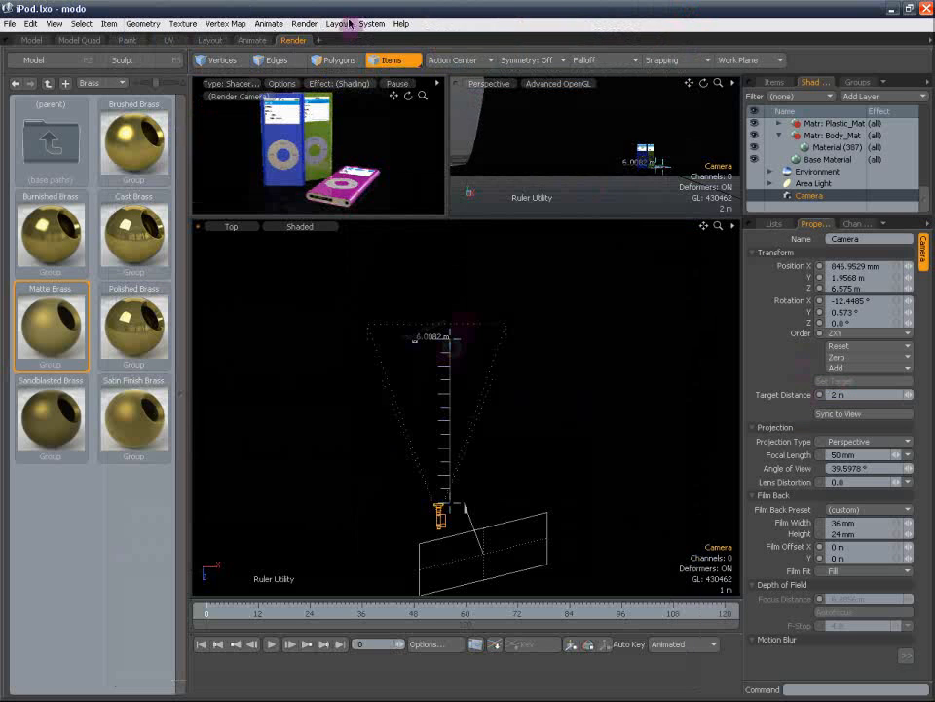
pyautogui.click(305, 24)
pyautogui.click(331, 53)
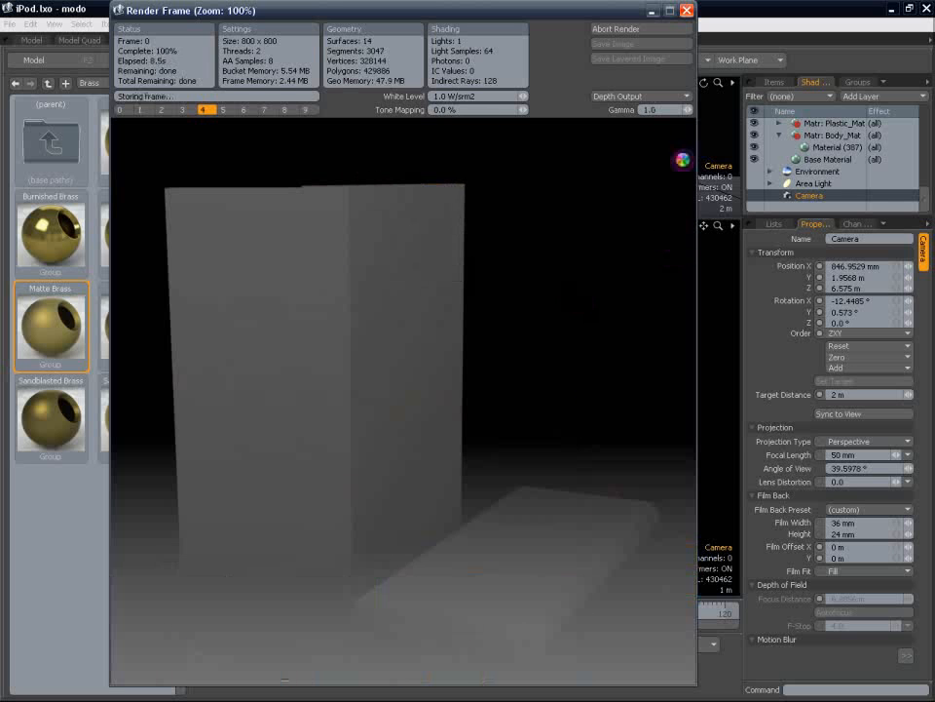
pyautogui.click(678, 27)
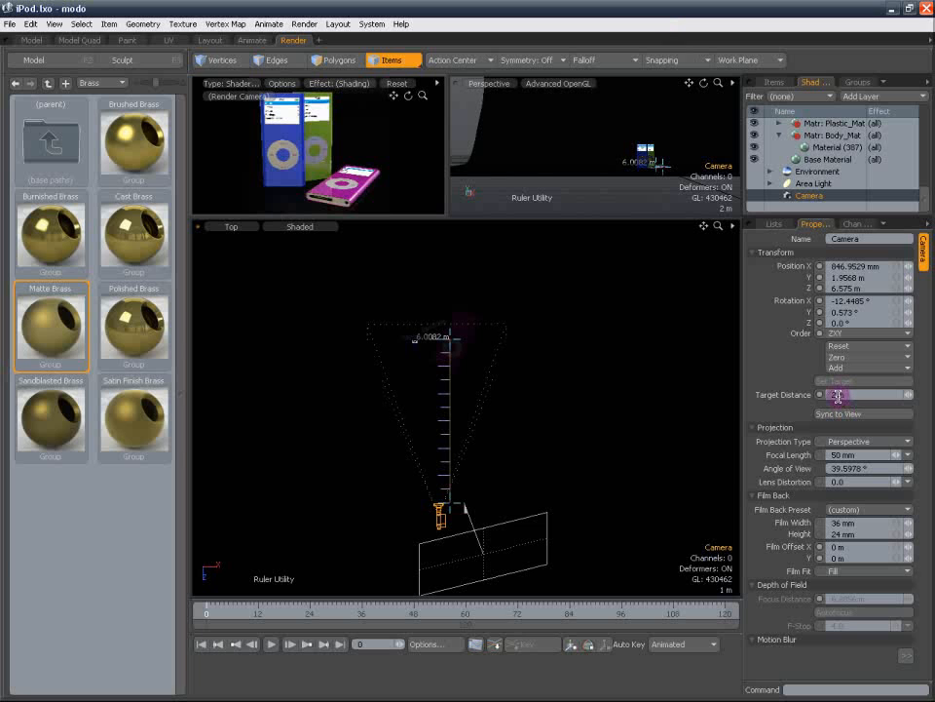
# Set the camera's target distance to 1 m, render the depth pass and close the render
pyautogui.moveTo(837, 398); pyautogui.dragTo(814, 397)
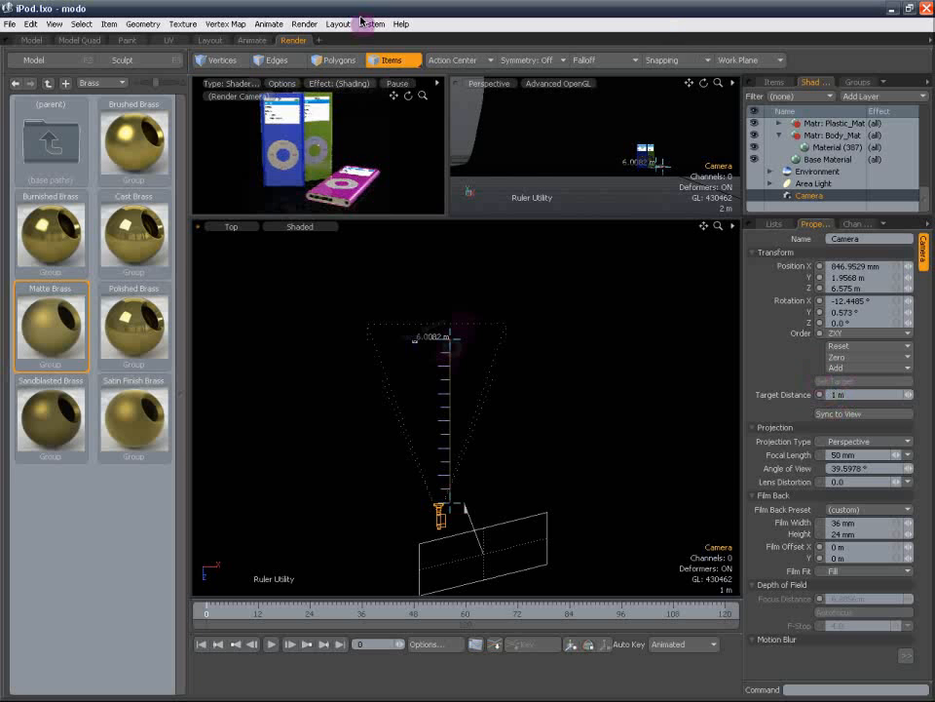
pyautogui.click(304, 23)
pyautogui.click(314, 51)
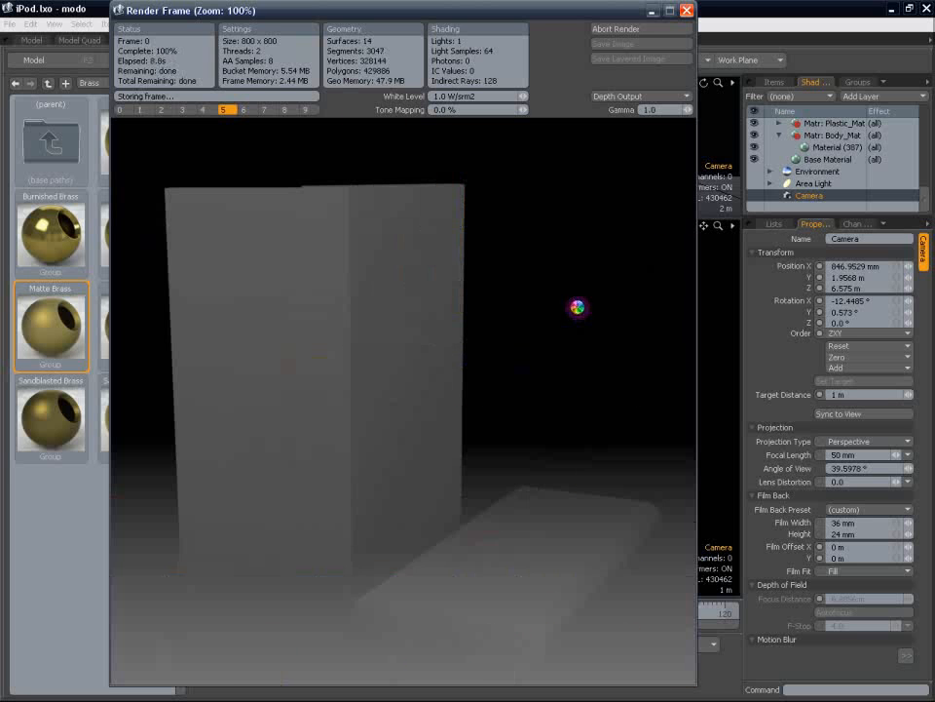
pyautogui.click(690, 11)
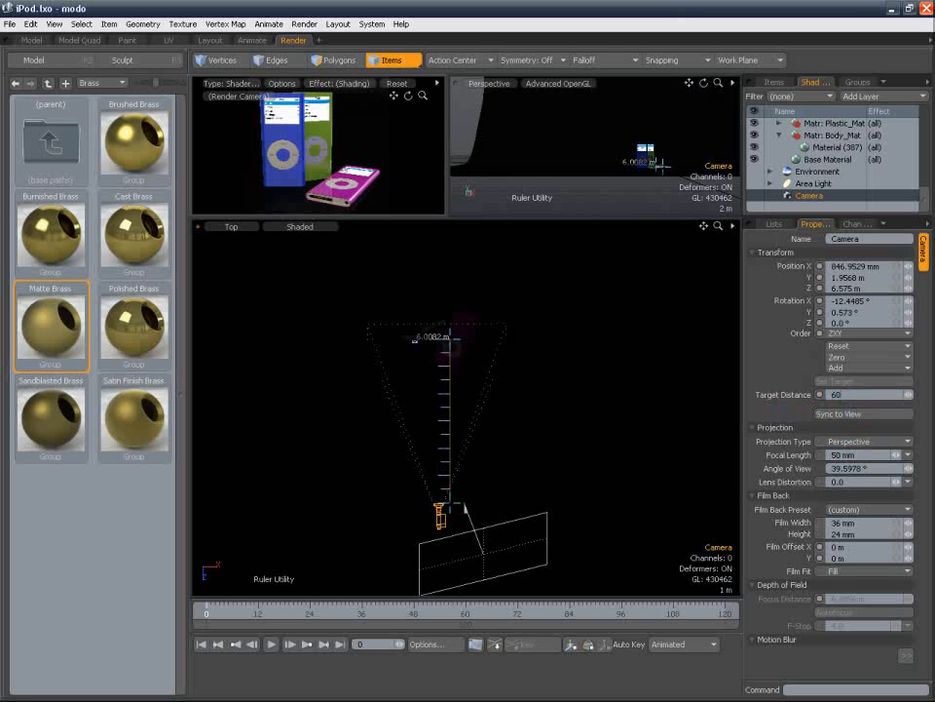
# Set the camera's target distance to 60 m, start a depth pass render and close it
pyautogui.press('Return')
pyautogui.click(304, 23)
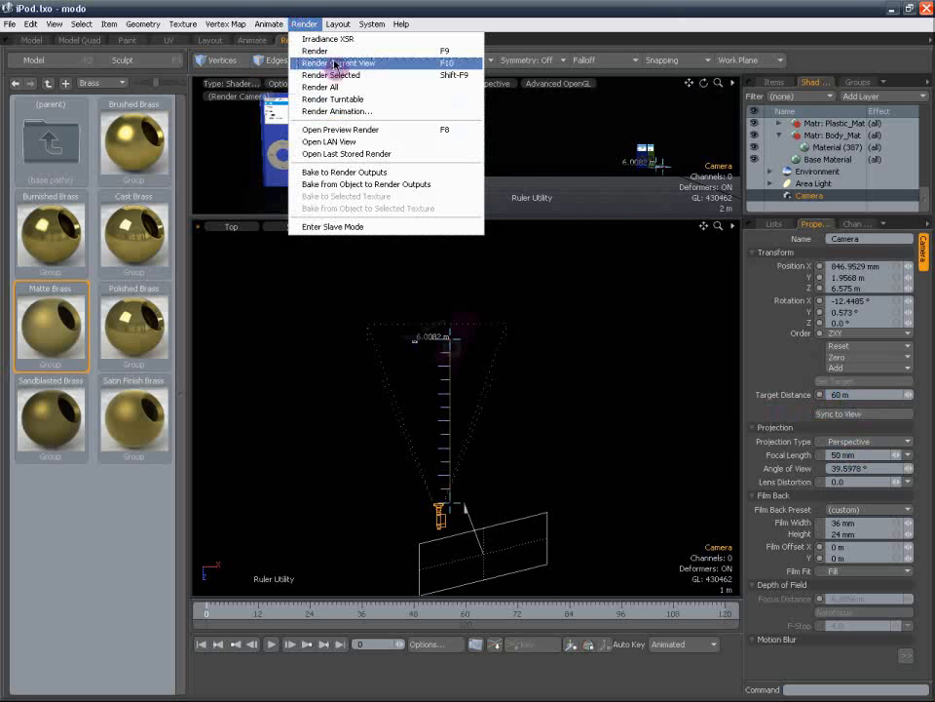
pyautogui.click(335, 64)
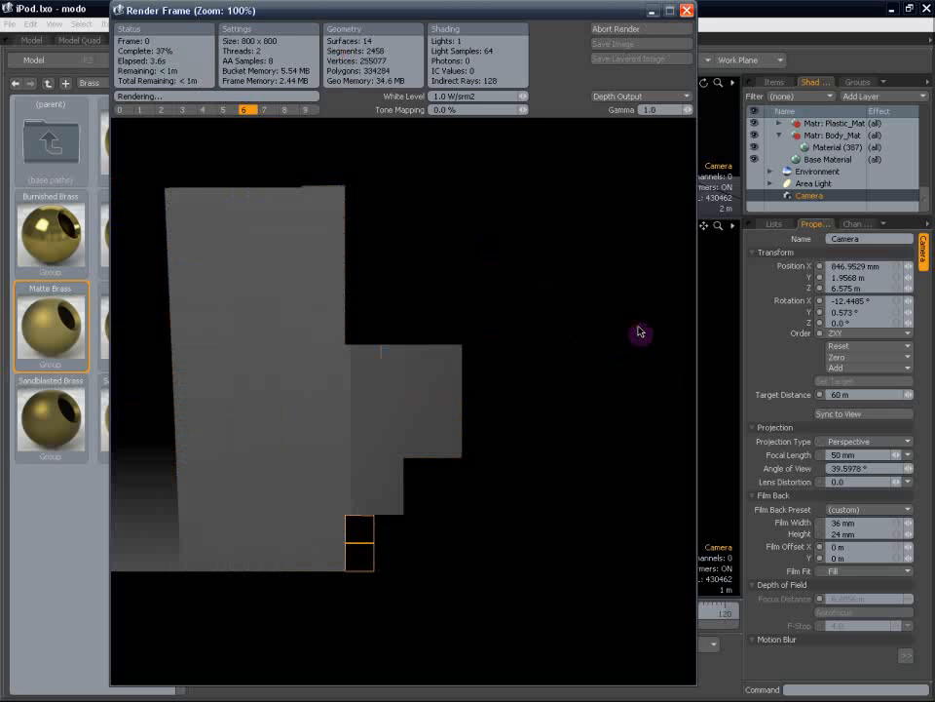
pyautogui.click(686, 10)
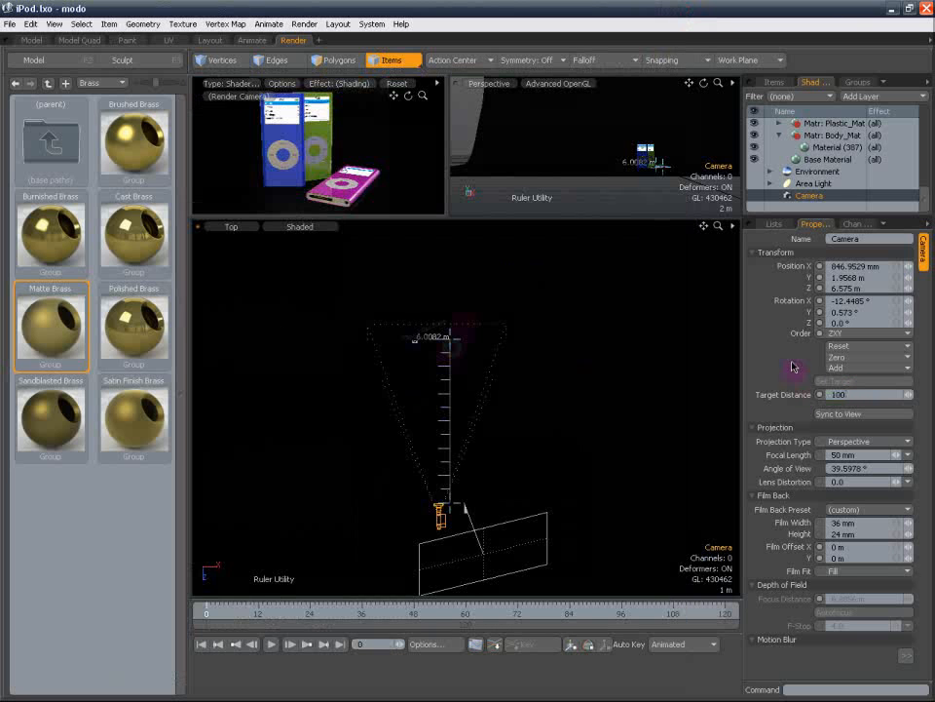
# Set the camera's target distance to 100 mm, render the depth pass, abort it and close the render
pyautogui.click(304, 29)
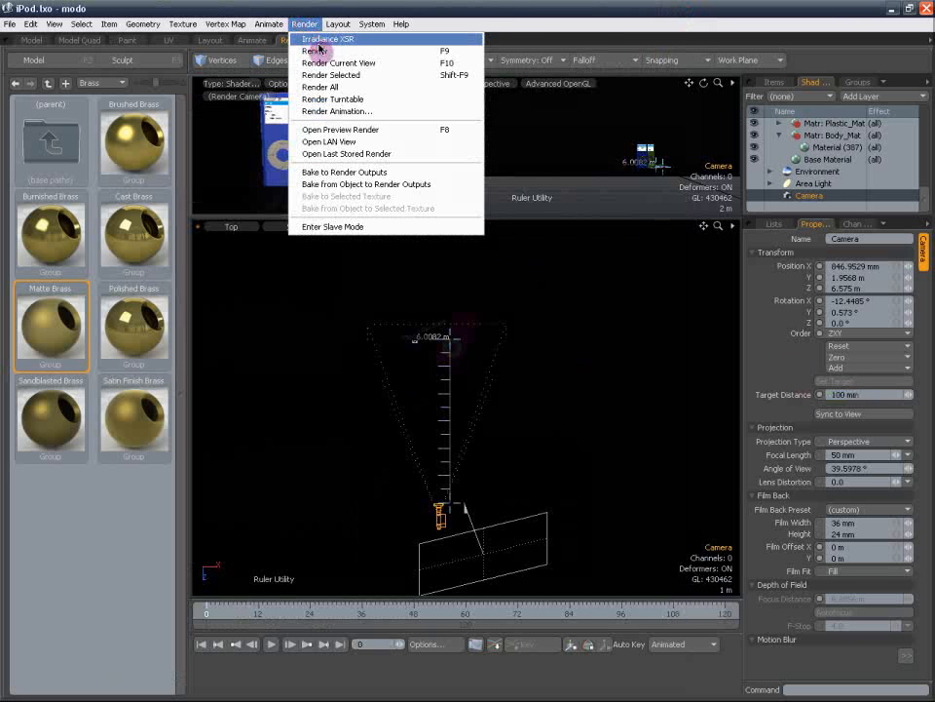
pyautogui.click(317, 36)
pyautogui.click(535, 217)
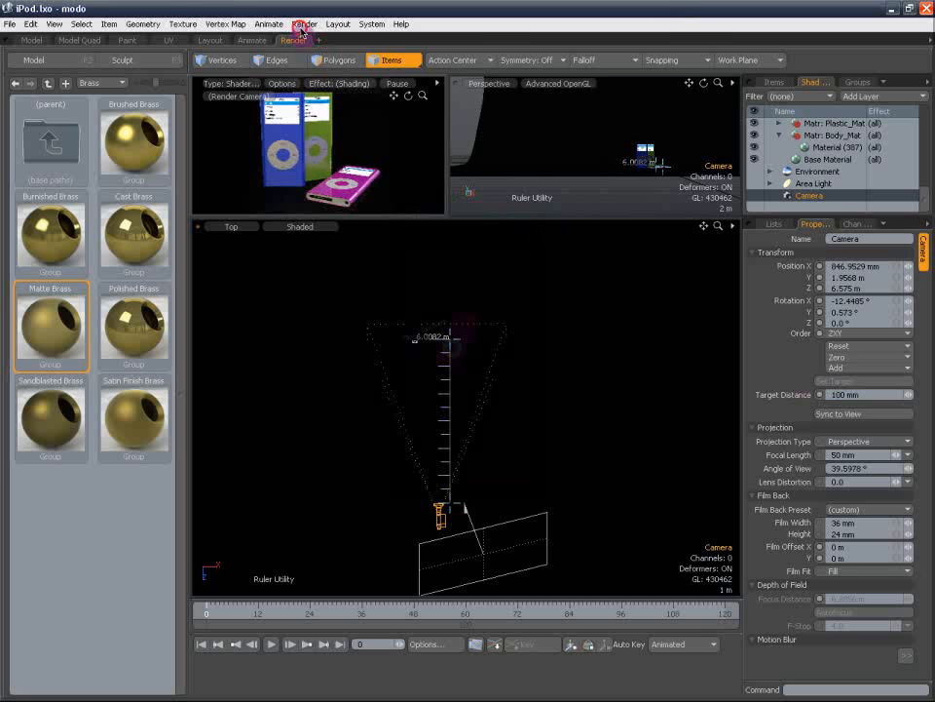
pyautogui.click(303, 29)
pyautogui.click(317, 41)
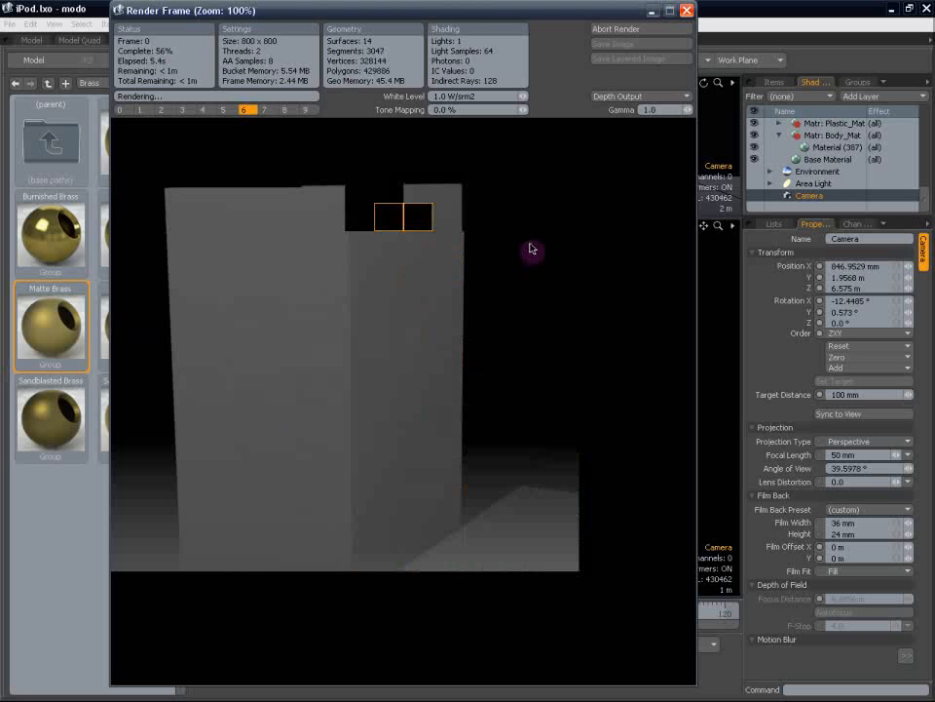
pyautogui.click(663, 29)
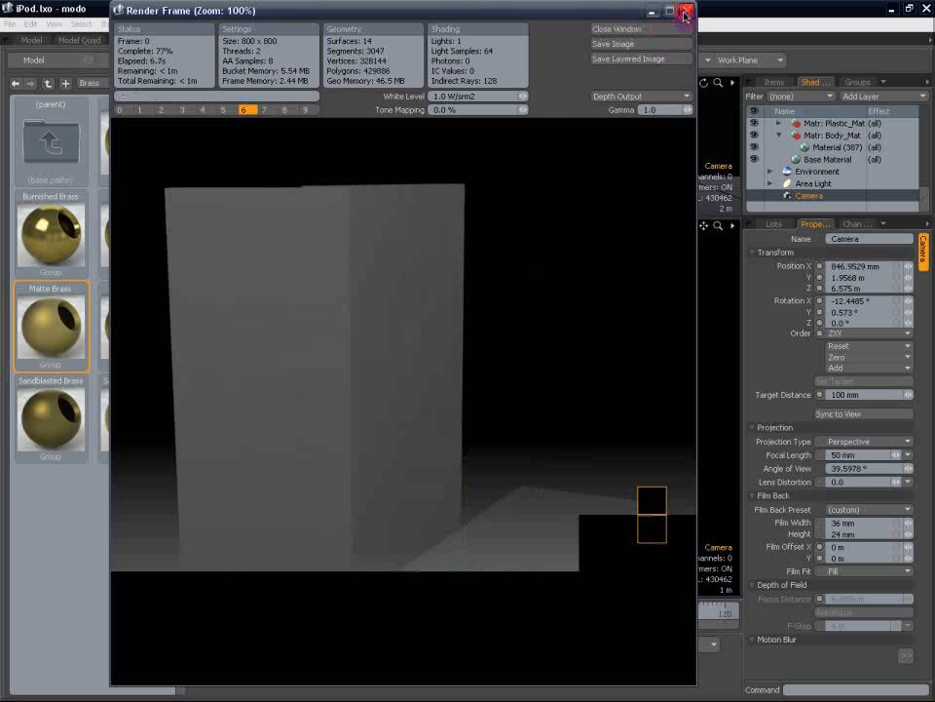
pyautogui.click(685, 15)
# Delete the Depth Output layer from the render outputs in the shader tree
pyautogui.scroll(3, 829, 146)
pyautogui.rightClick(833, 136)
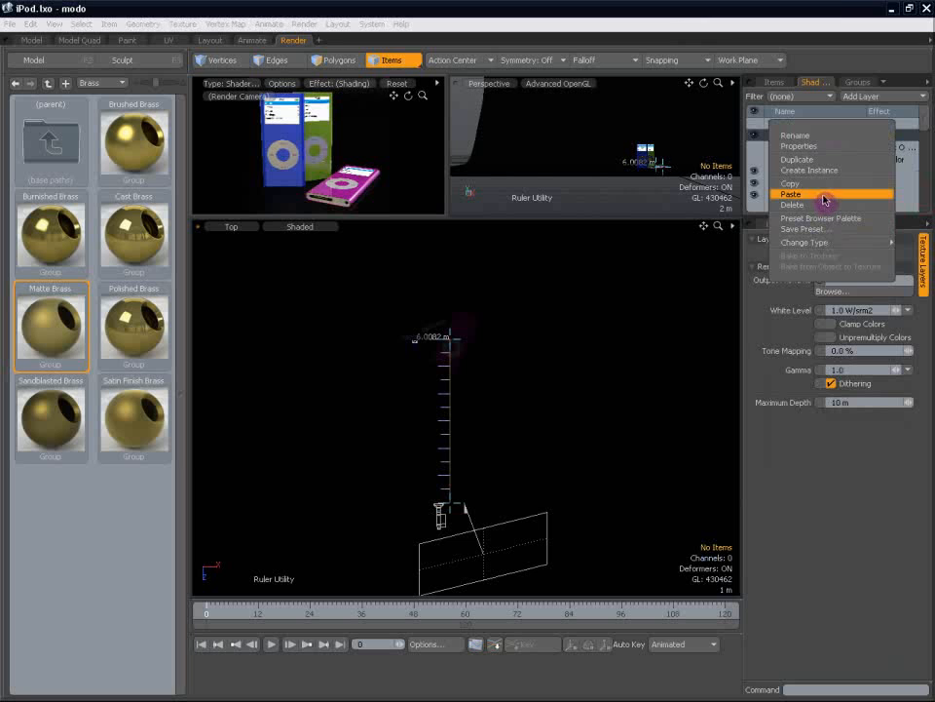
pyautogui.click(831, 5)
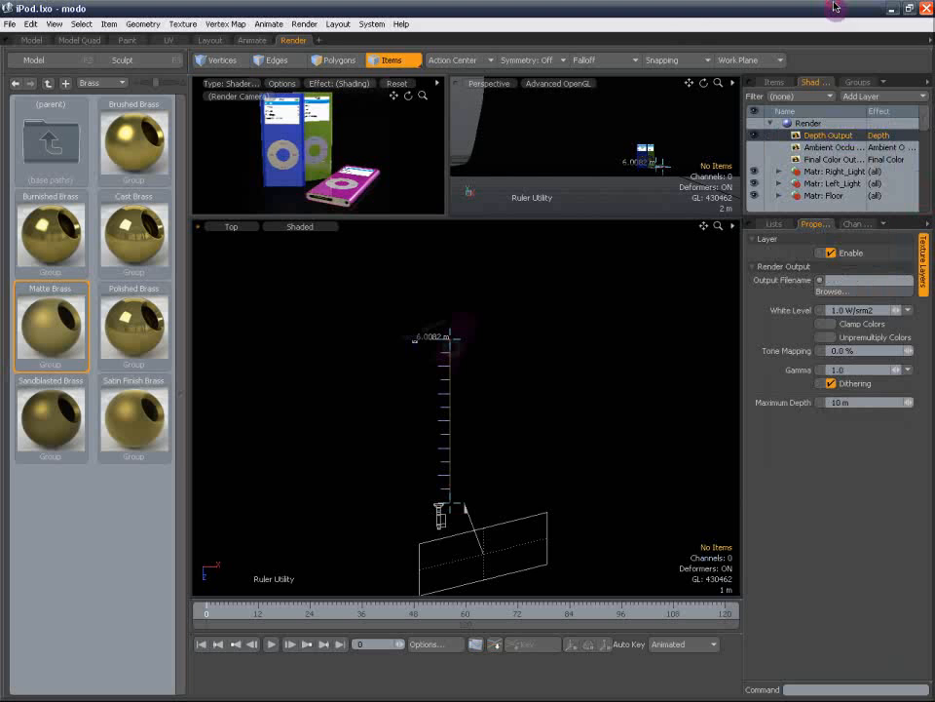
pyautogui.rightClick(833, 134)
pyautogui.click(833, 205)
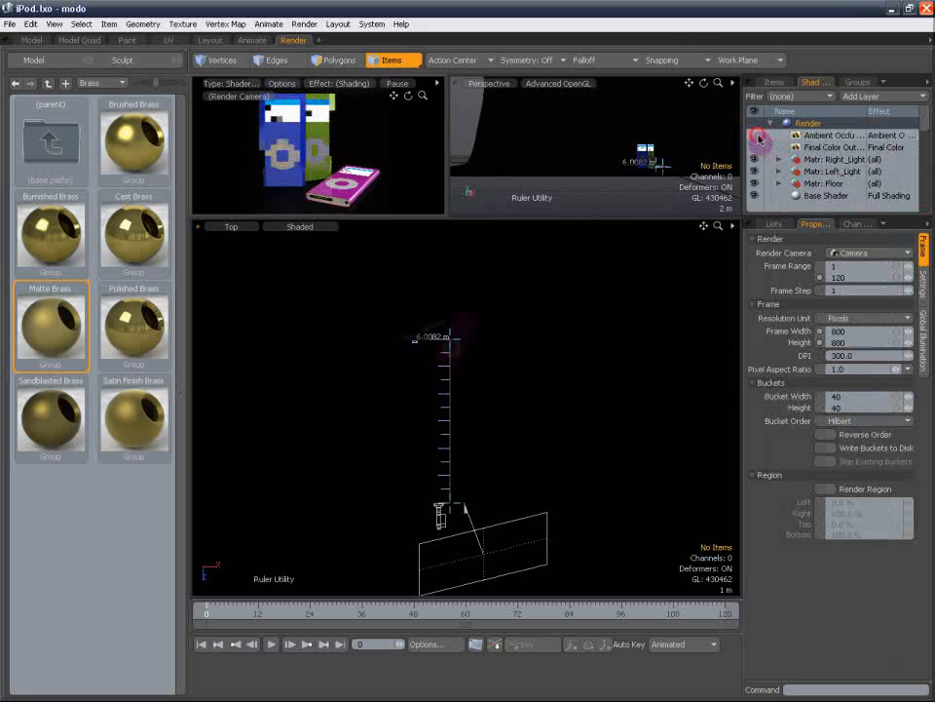
# Make the Ambient Occlusion and Final Color outputs active again and turn off the Ruler tool
pyautogui.click(758, 147)
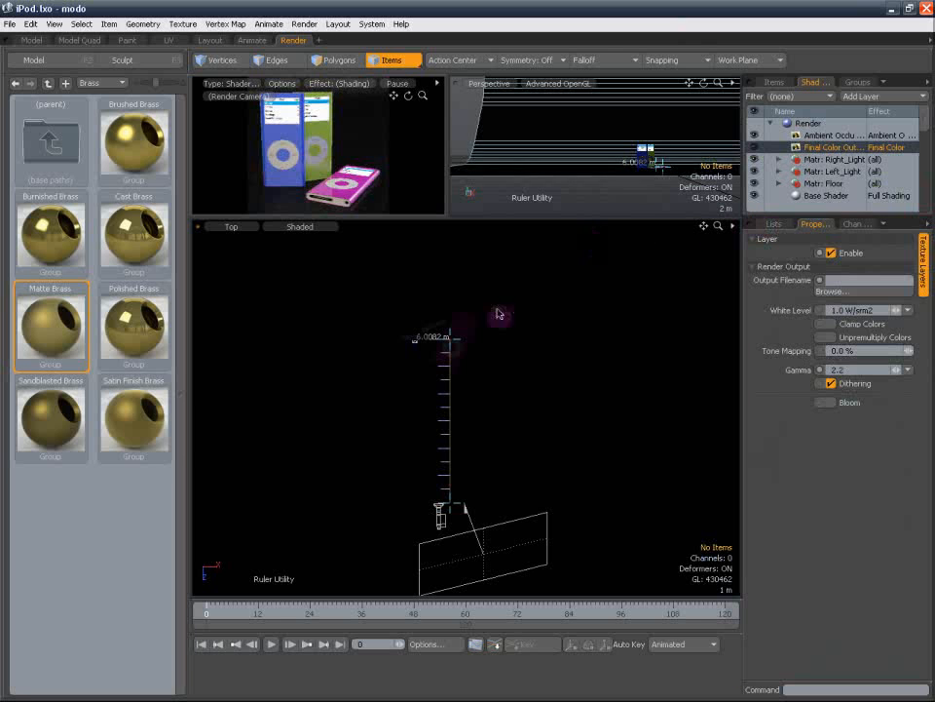
pyautogui.click(54, 24)
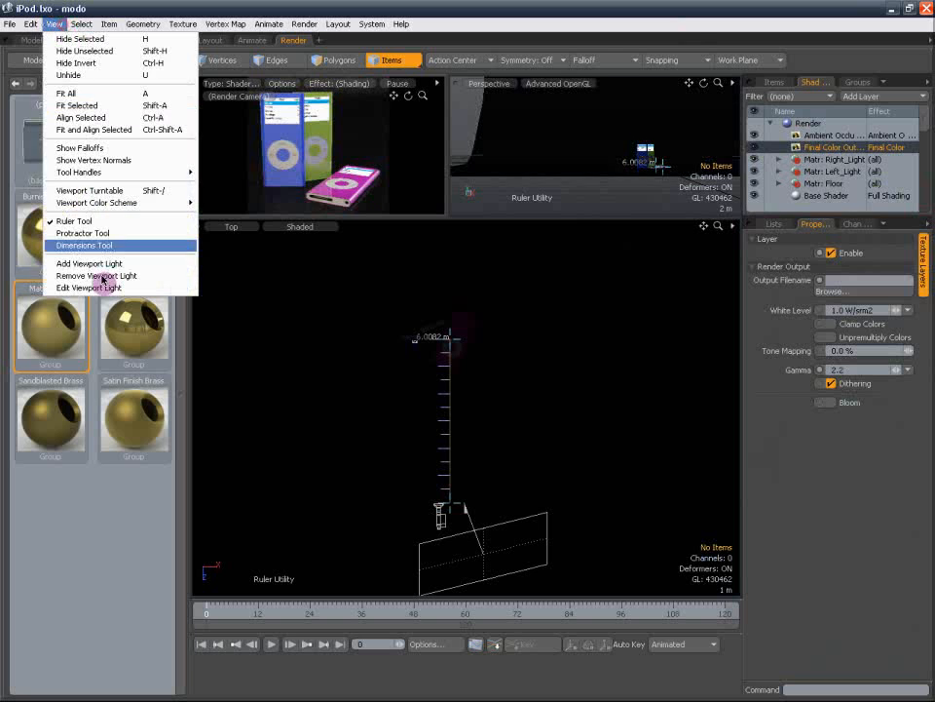
pyautogui.click(111, 225)
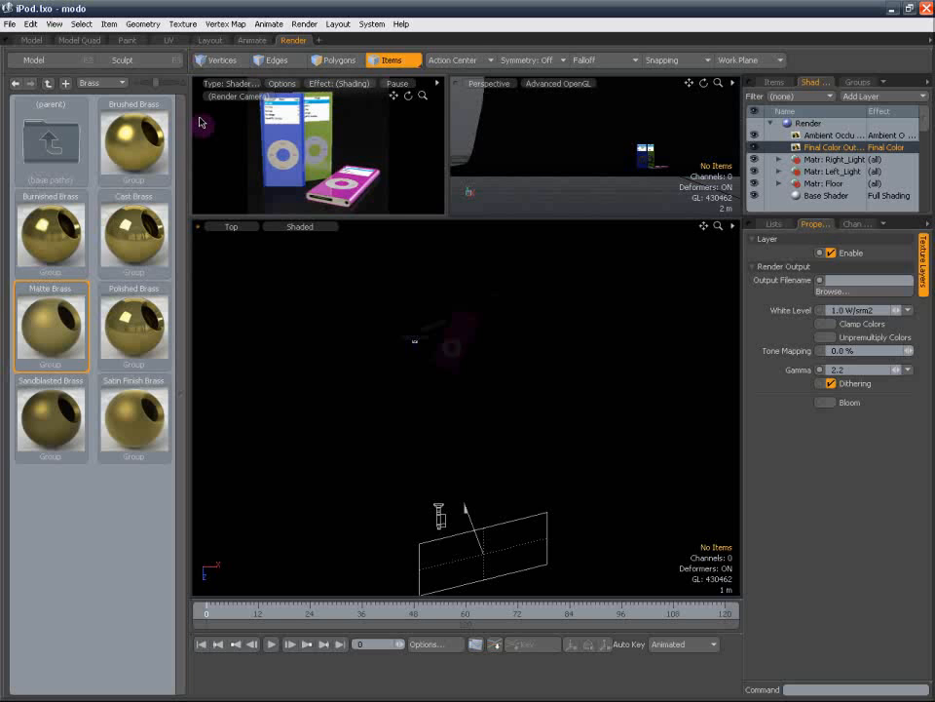
# Open the Irradiance XSR script window over the viewports, move it below the render preview, and save the scene
pyautogui.click(315, 25)
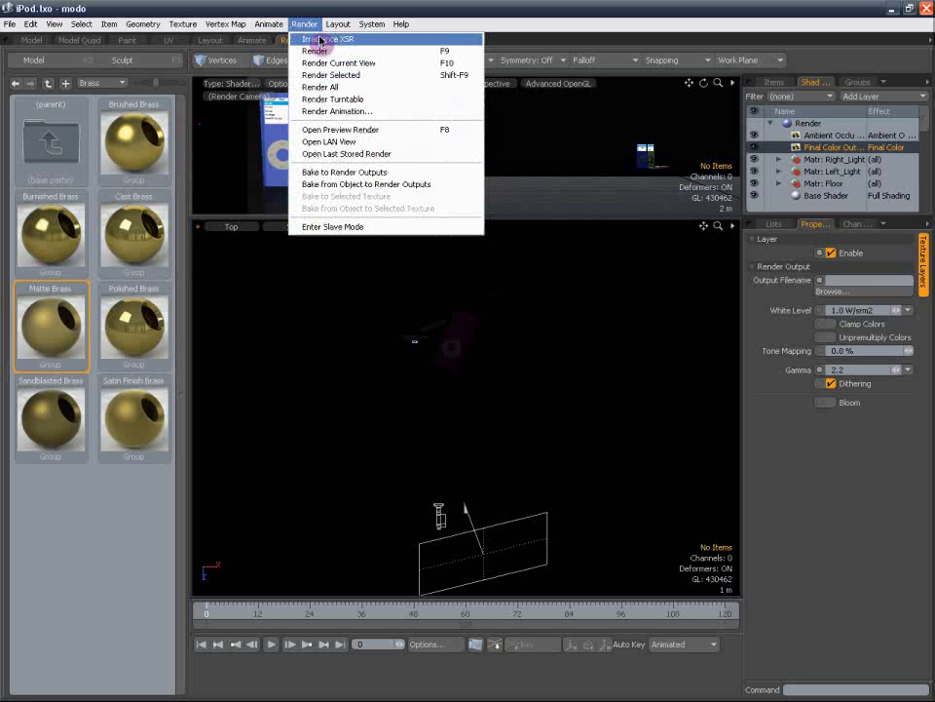
pyautogui.click(321, 39)
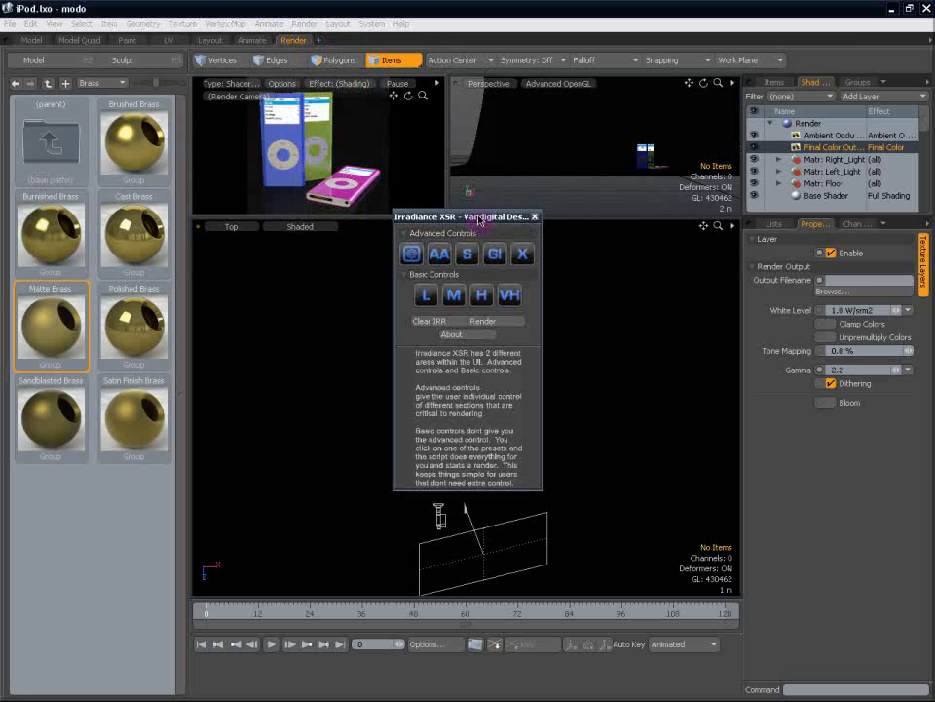
pyautogui.moveTo(429, 217); pyautogui.dragTo(365, 188)
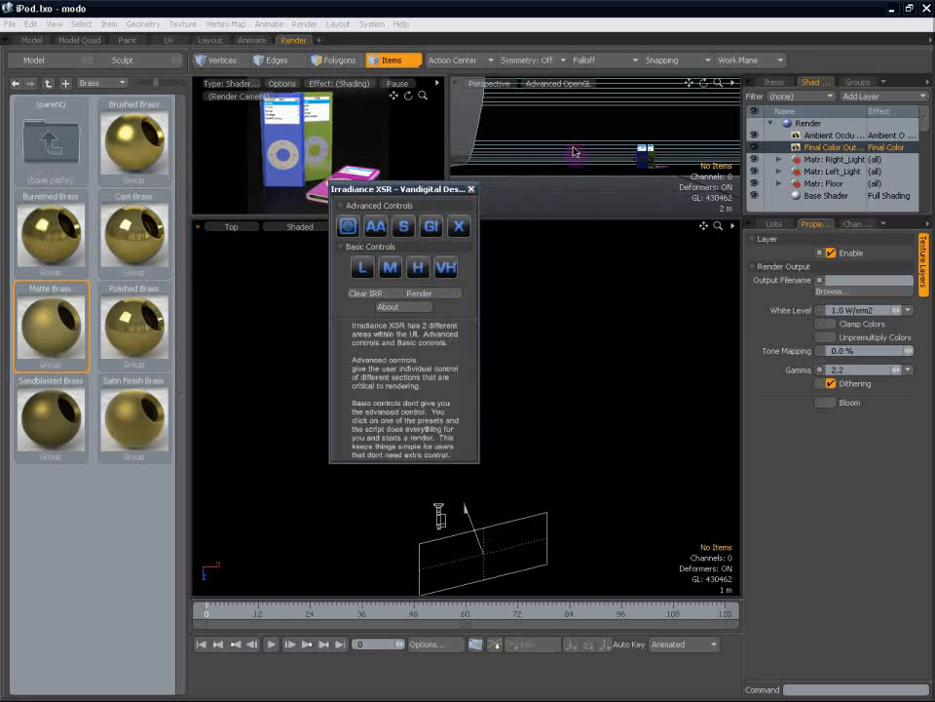
pyautogui.moveTo(424, 190); pyautogui.dragTo(451, 210)
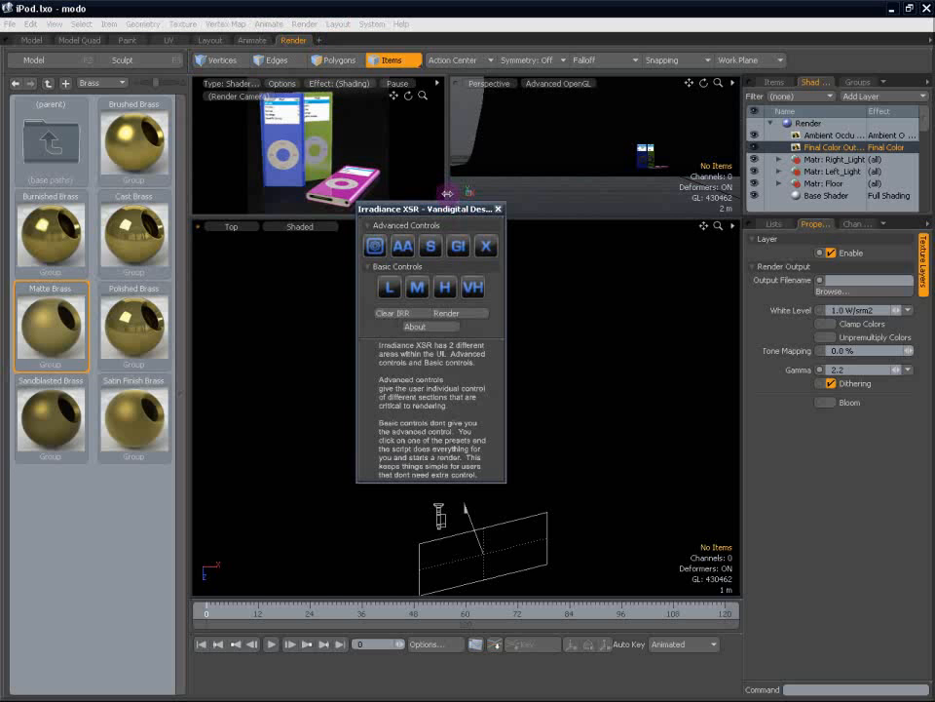
pyautogui.click(8, 23)
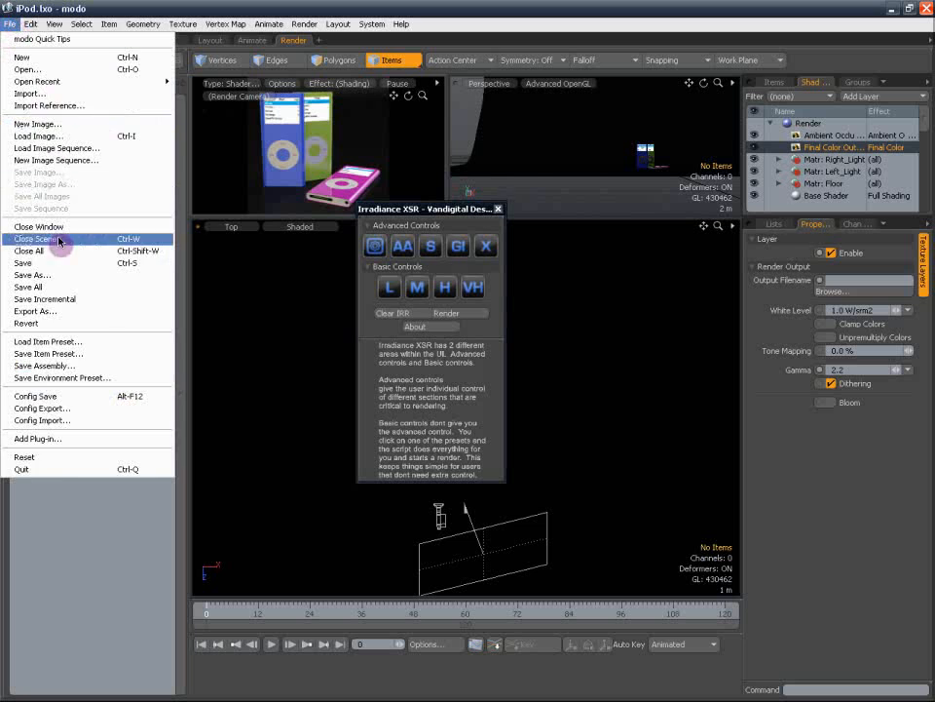
pyautogui.click(54, 268)
# View the Irradiance XSR About information and close it
pyautogui.click(459, 310)
pyautogui.click(447, 327)
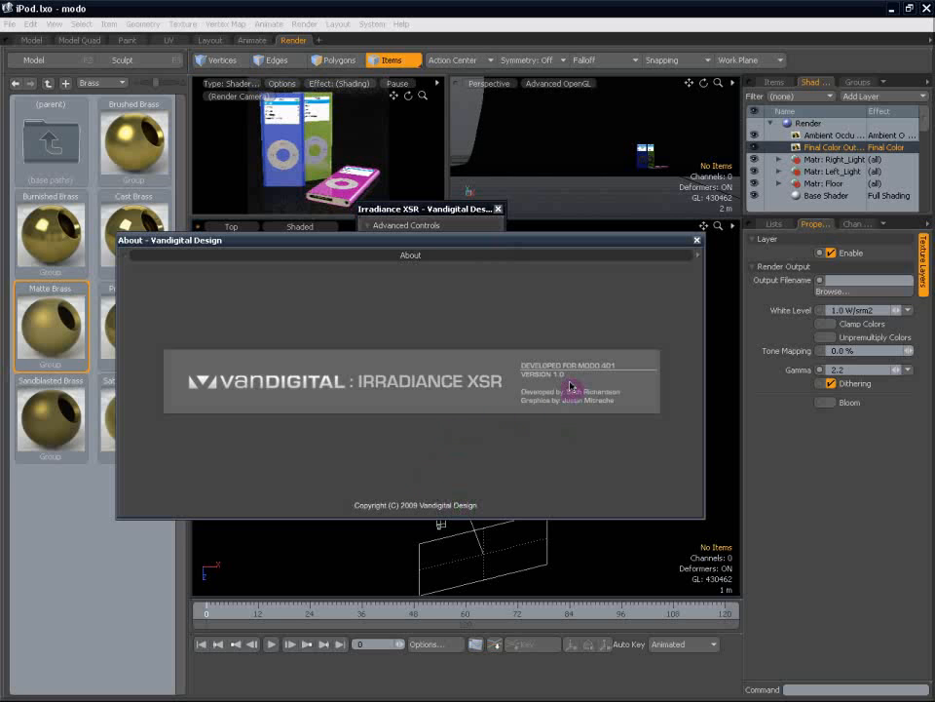
pyautogui.click(698, 242)
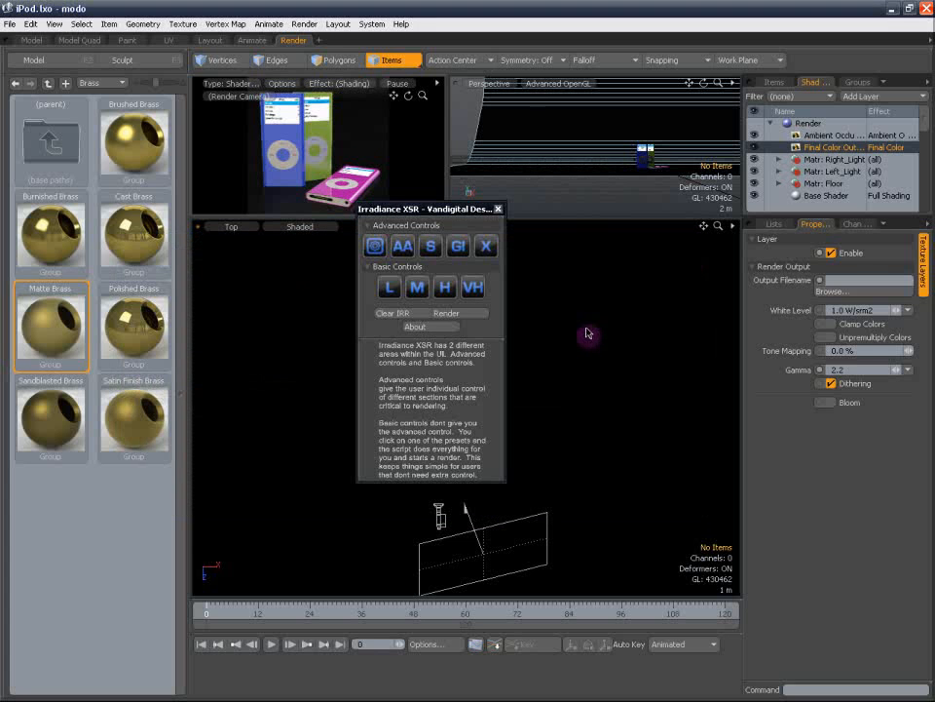
# Switch to Firefox and search Google for "vandigital" to reach the Vandigital website
pyautogui.click(487, 698)
pyautogui.rightClick(429, 219)
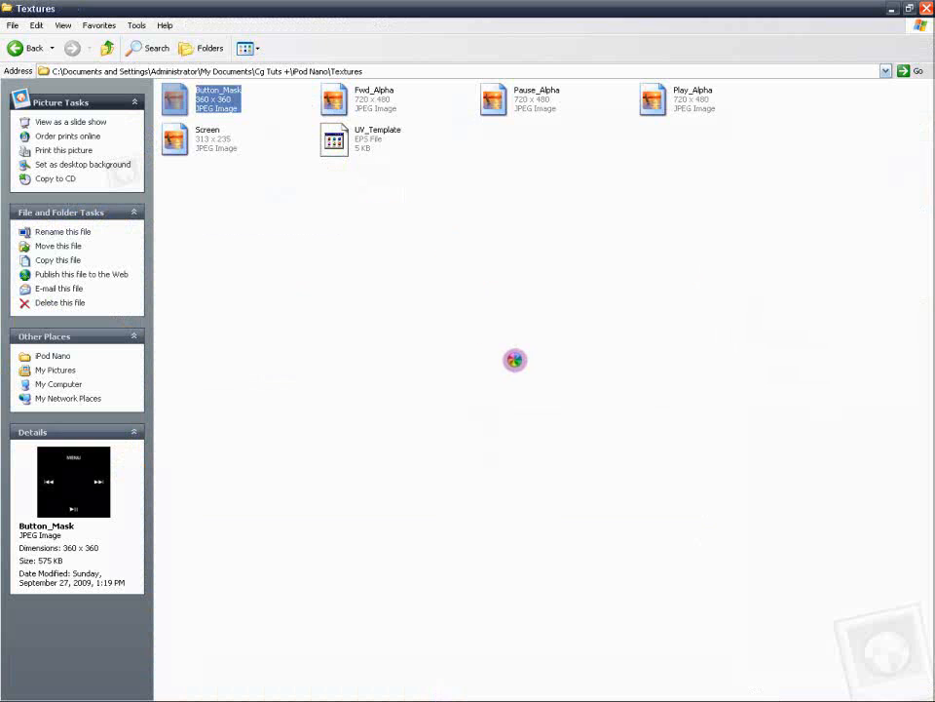
pyautogui.click(306, 406)
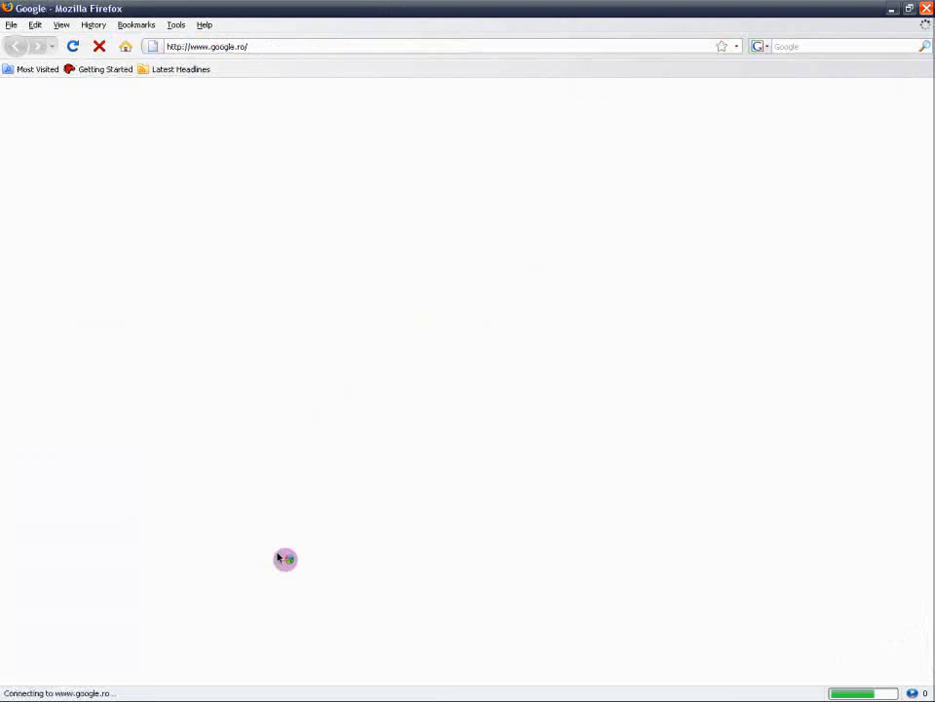
pyautogui.click(382, 198)
pyautogui.write('vandigital')
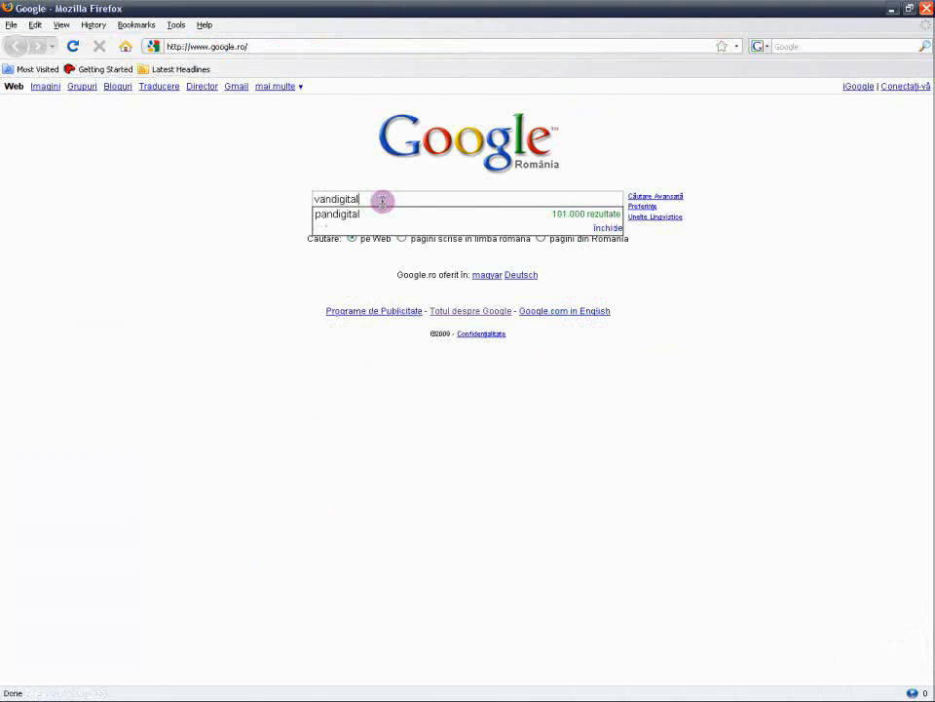
pyautogui.press('Return')
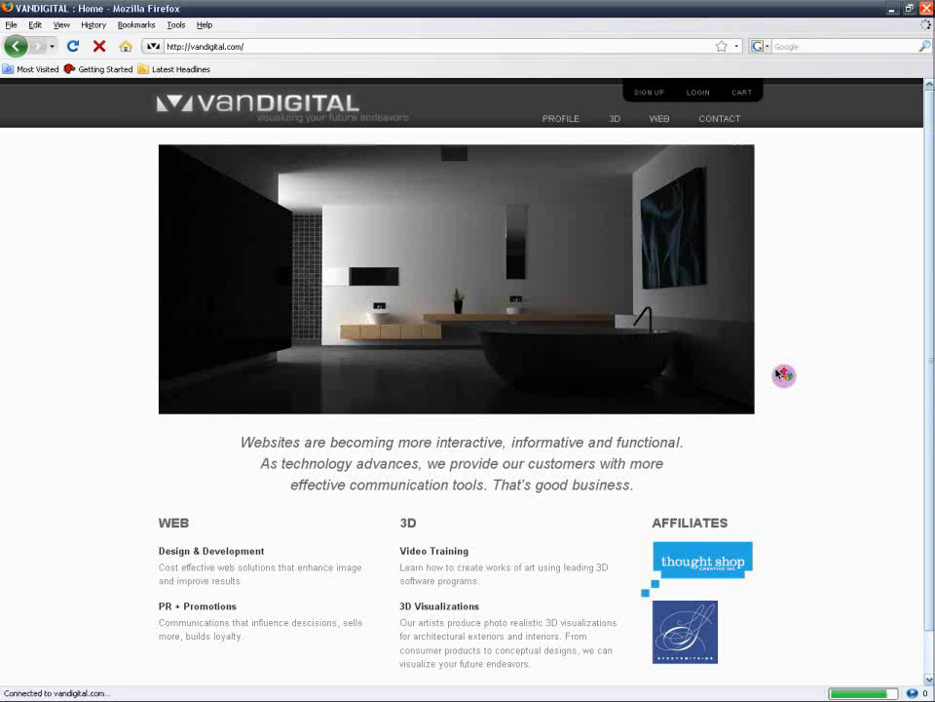
# Browse the Vandigital home and 3D visualization pages, and open the site's Models page
pyautogui.scroll(-1, 743, 433)
pyautogui.scroll(1, 414, 444)
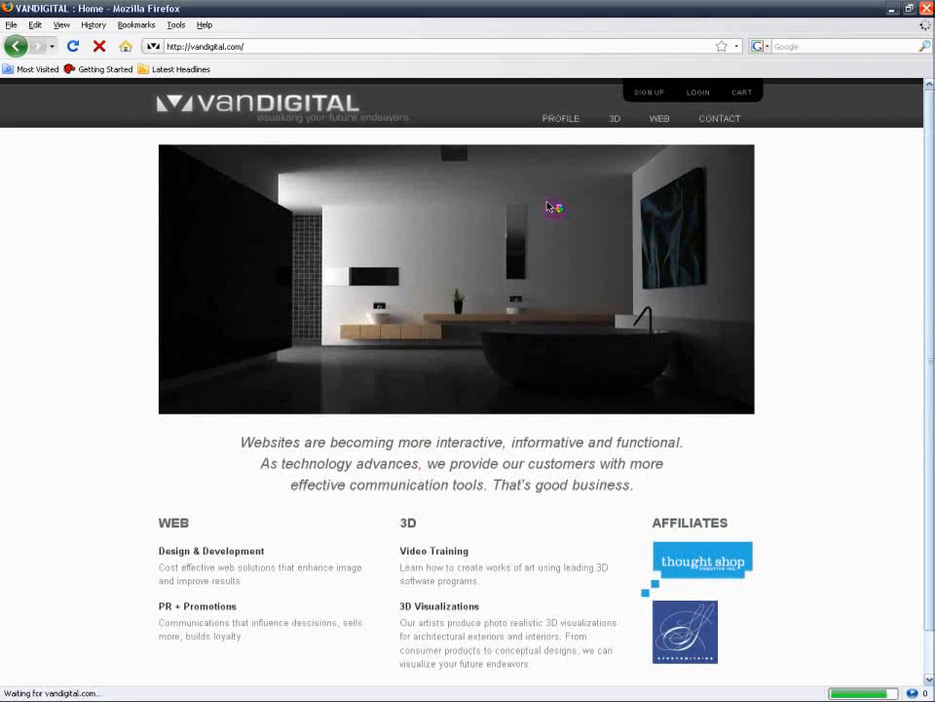
pyautogui.moveTo(619, 124)
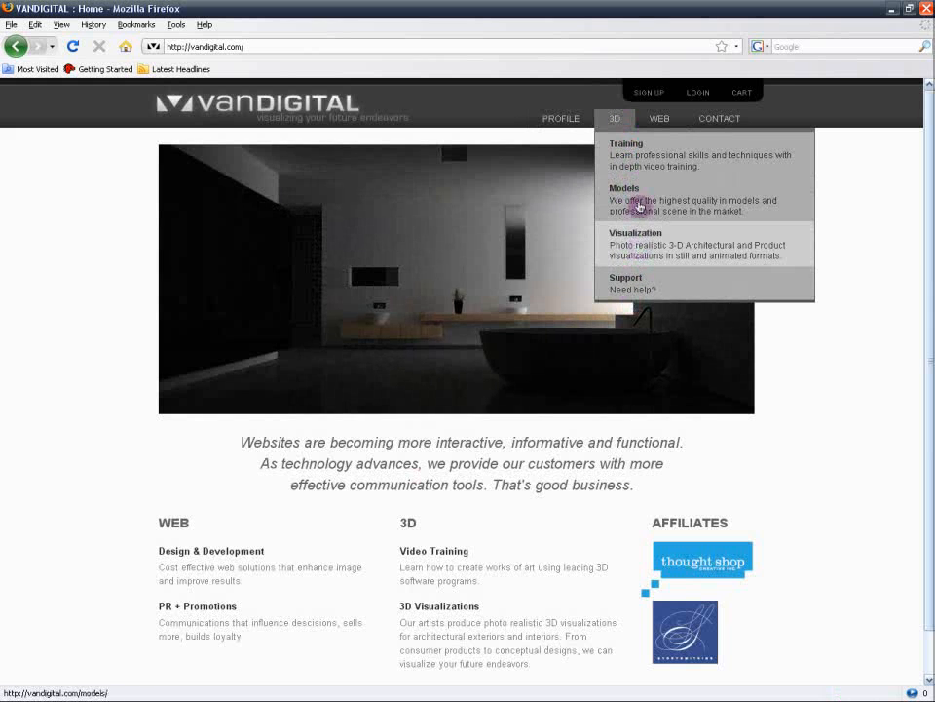
pyautogui.scroll(-1, 851, 353)
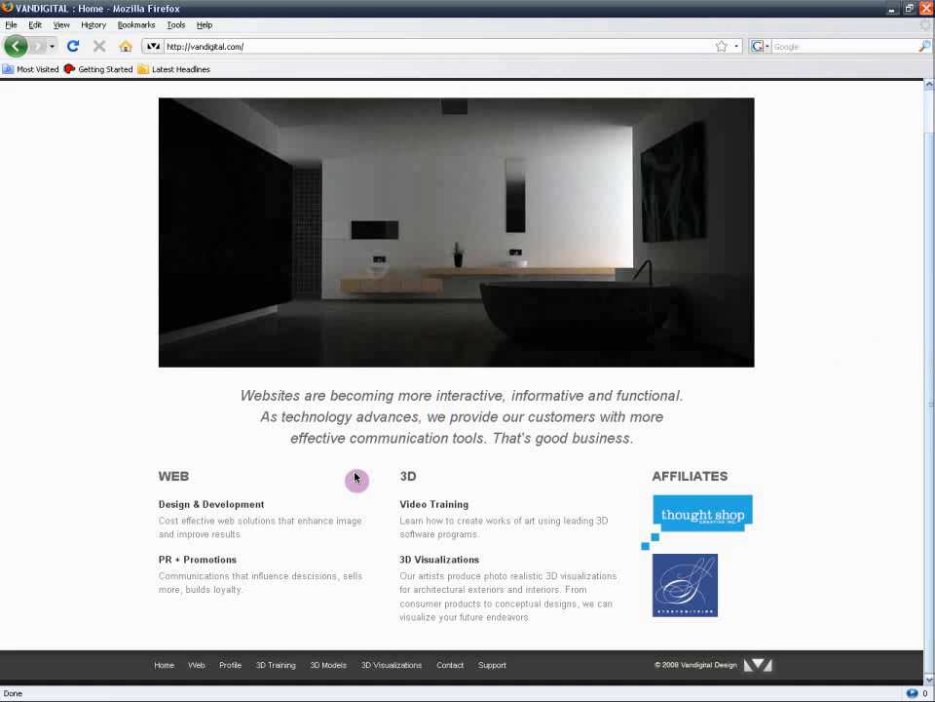
pyautogui.click(392, 665)
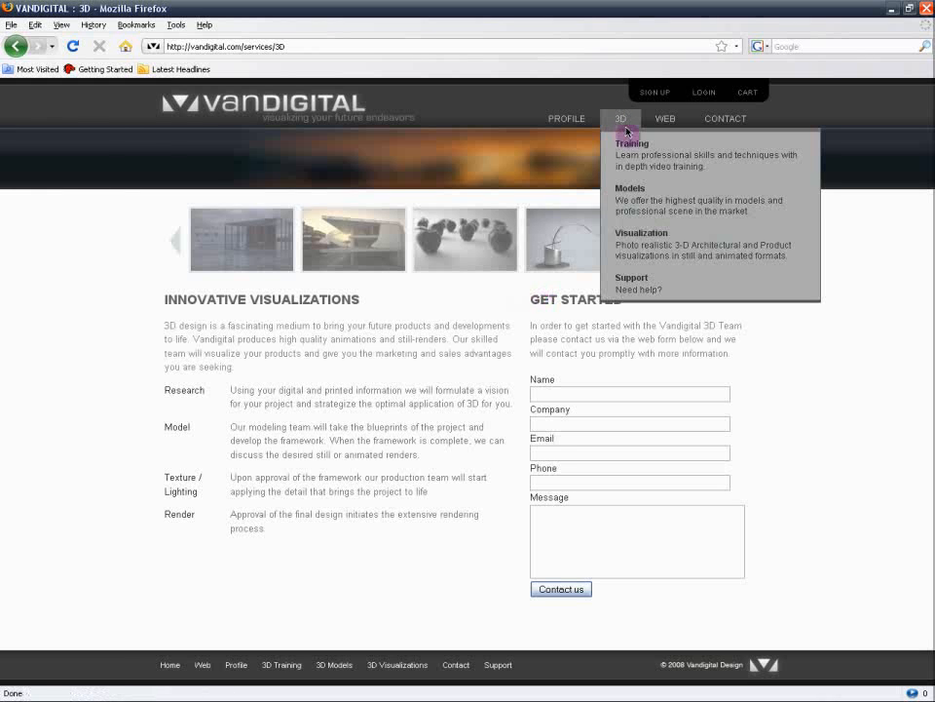
pyautogui.click(619, 199)
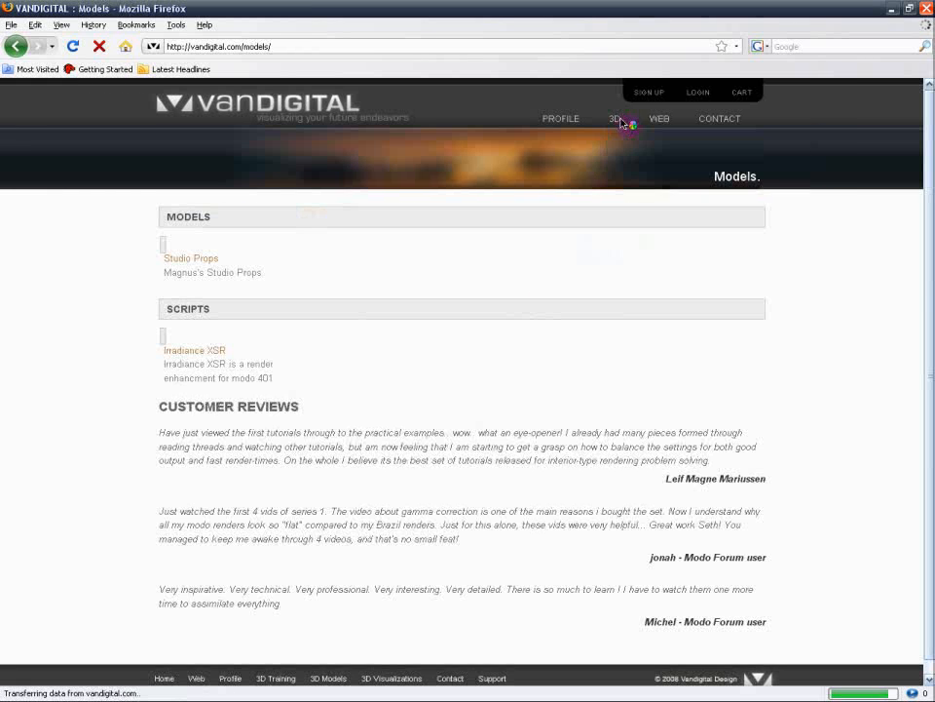
pyautogui.click(675, 188)
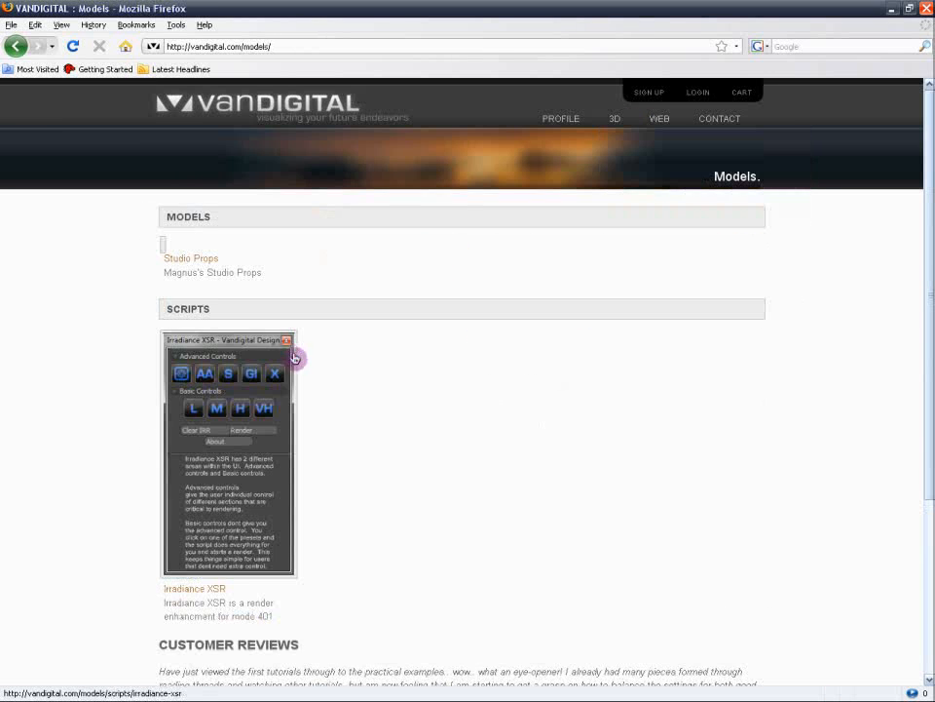
# Look through the Models page and open the Irradiance XSR product page from its Scripts section
pyautogui.scroll(-1, 309, 359)
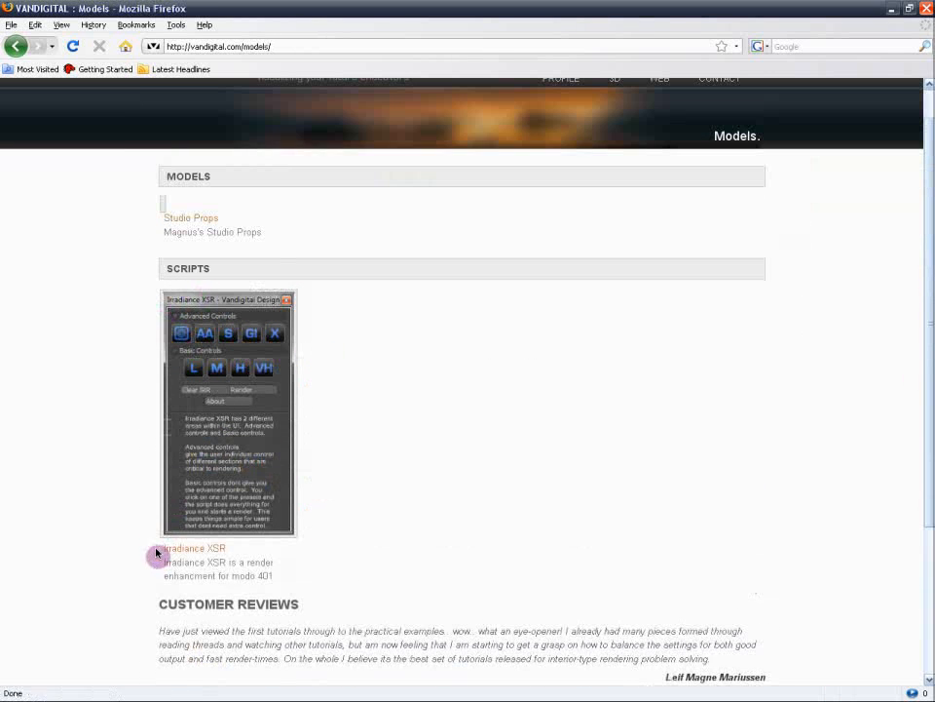
pyautogui.scroll(-3, 360, 509)
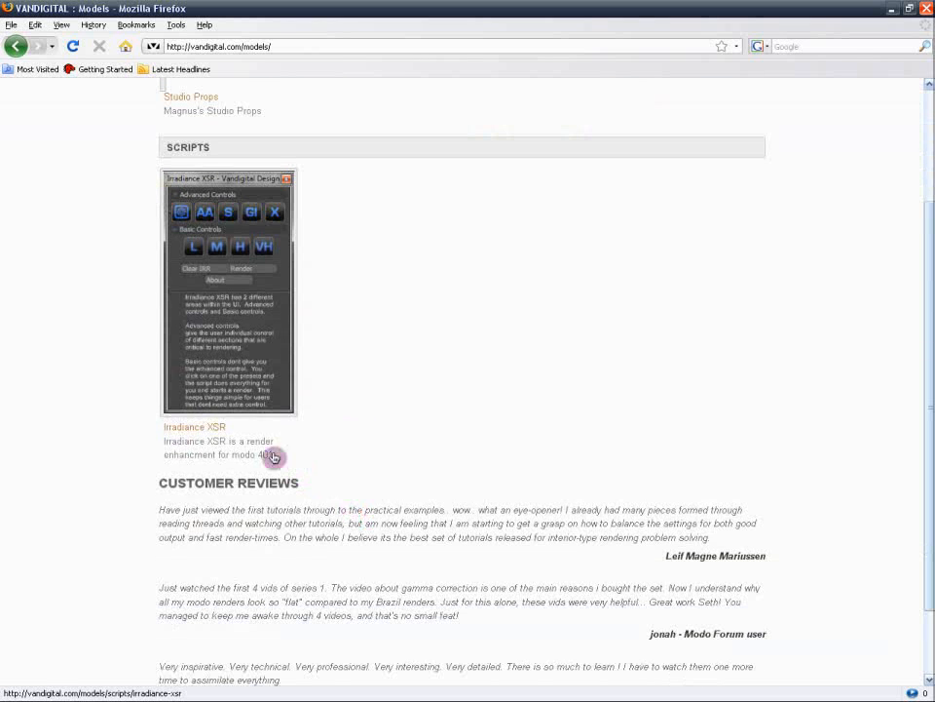
pyautogui.scroll(-2, 391, 444)
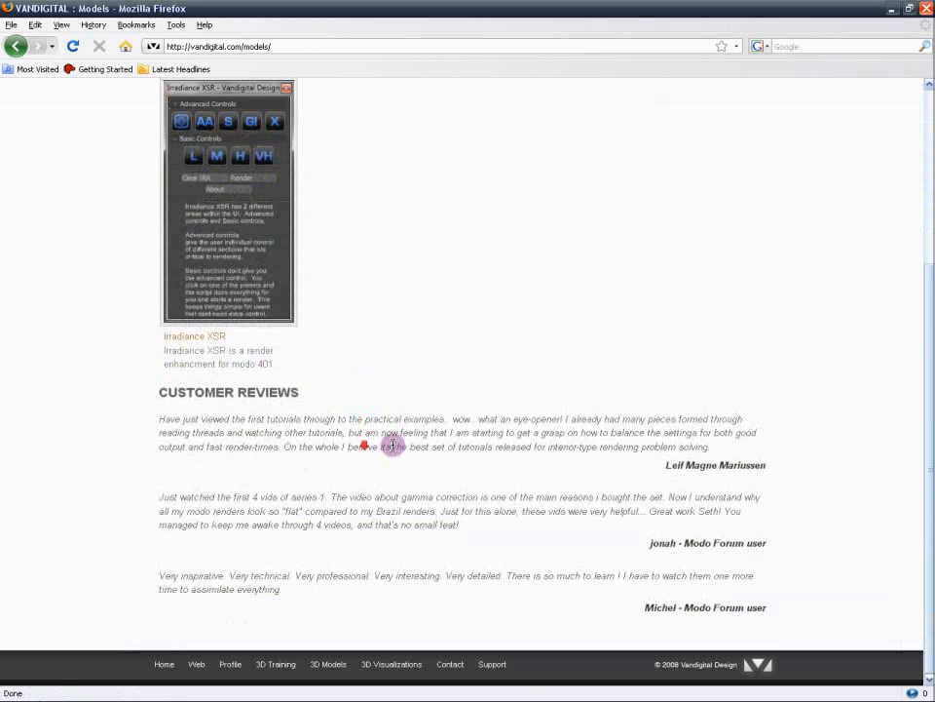
pyautogui.scroll(4, 397, 444)
pyautogui.scroll(-3, 429, 369)
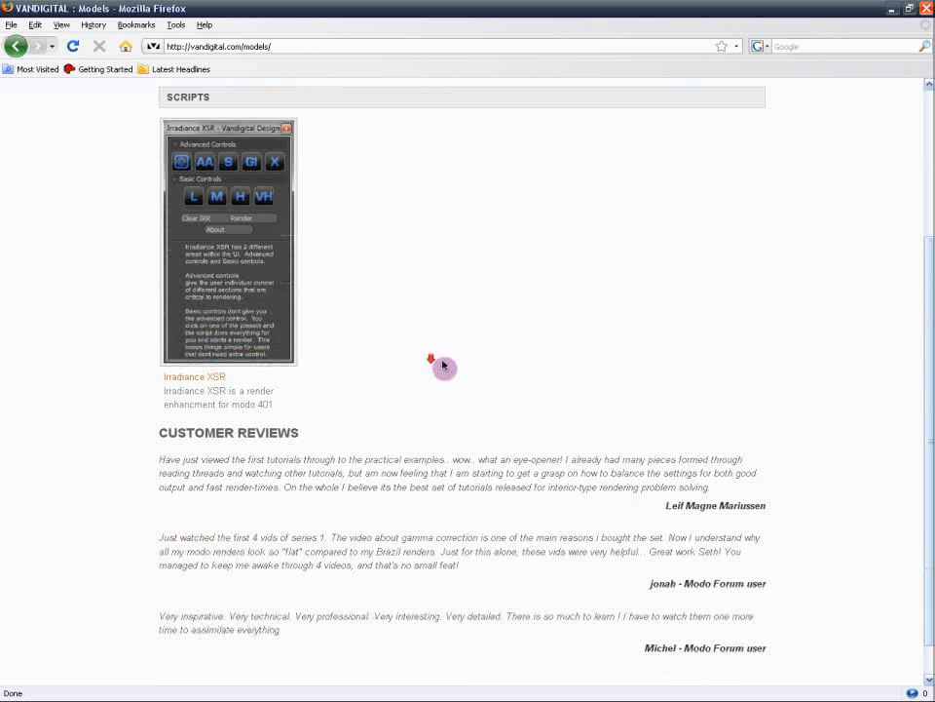
pyautogui.scroll(3, 448, 369)
pyautogui.scroll(2, 450, 370)
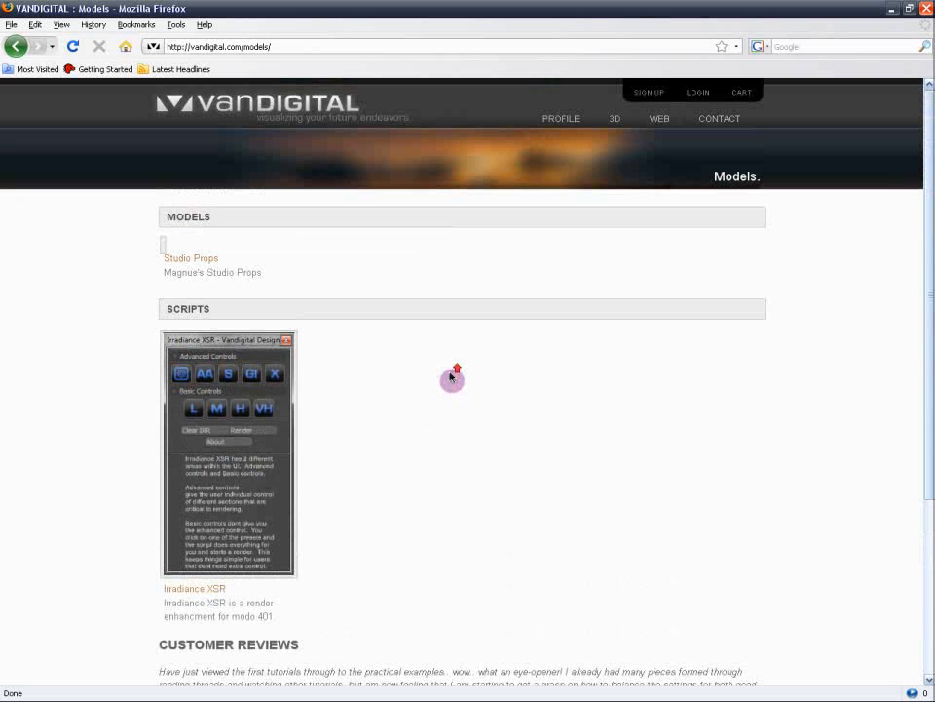
pyautogui.scroll(-4, 451, 373)
pyautogui.click(209, 365)
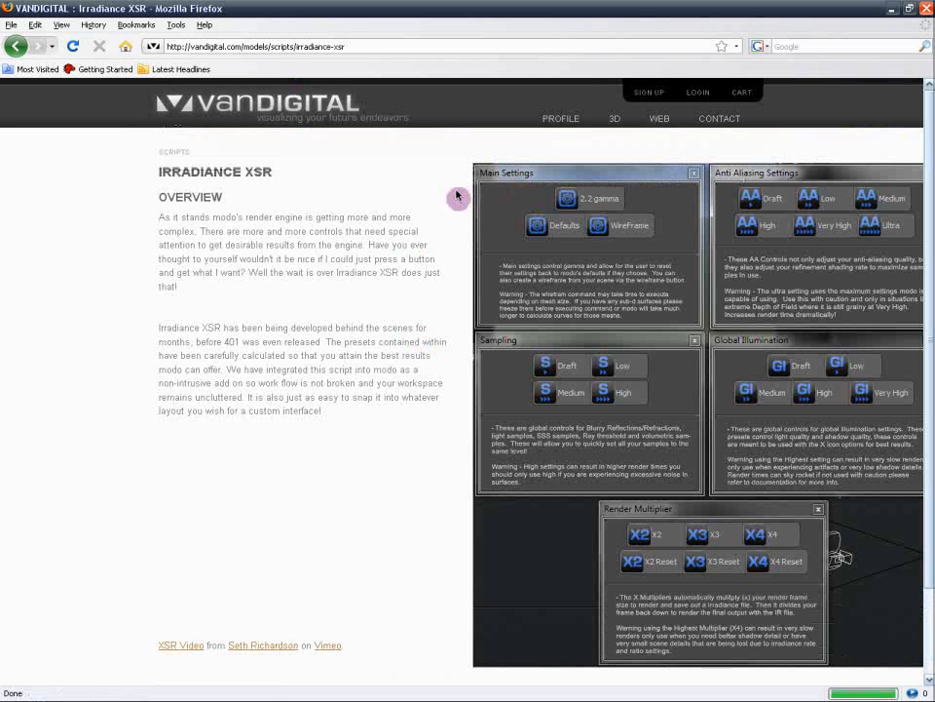
# Review the Irradiance XSR page's overview, settings images, video and price
pyautogui.scroll(-2, 593, 227)
pyautogui.scroll(2, 835, 506)
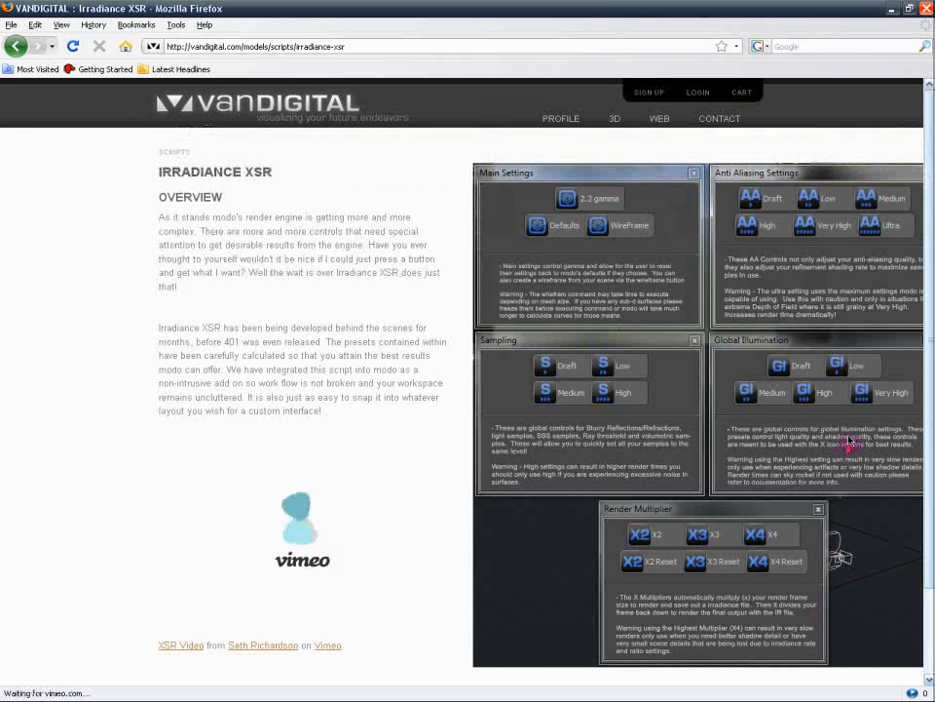
pyautogui.scroll(-3, 420, 403)
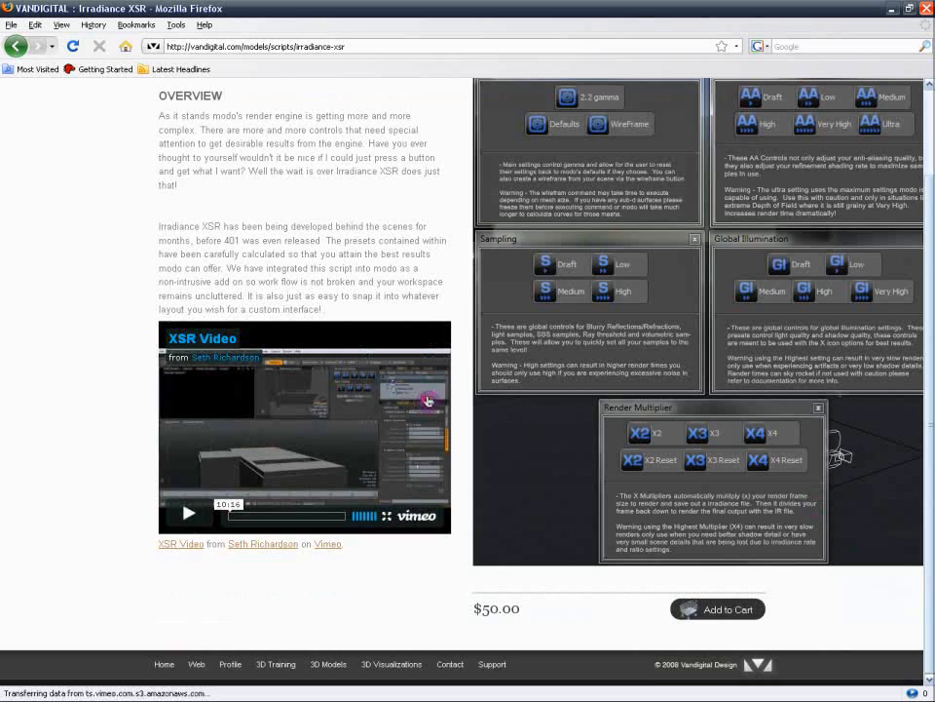
pyautogui.scroll(3, 457, 396)
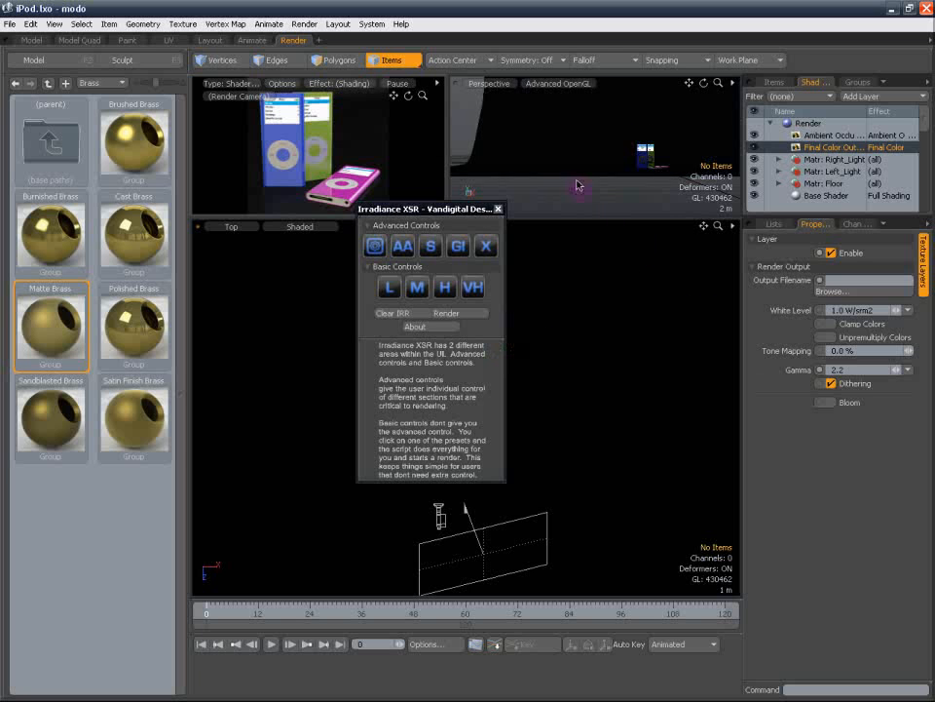
# Apply the Low anti-aliasing preset with Irradiance XSR and close its settings window
pyautogui.click(402, 247)
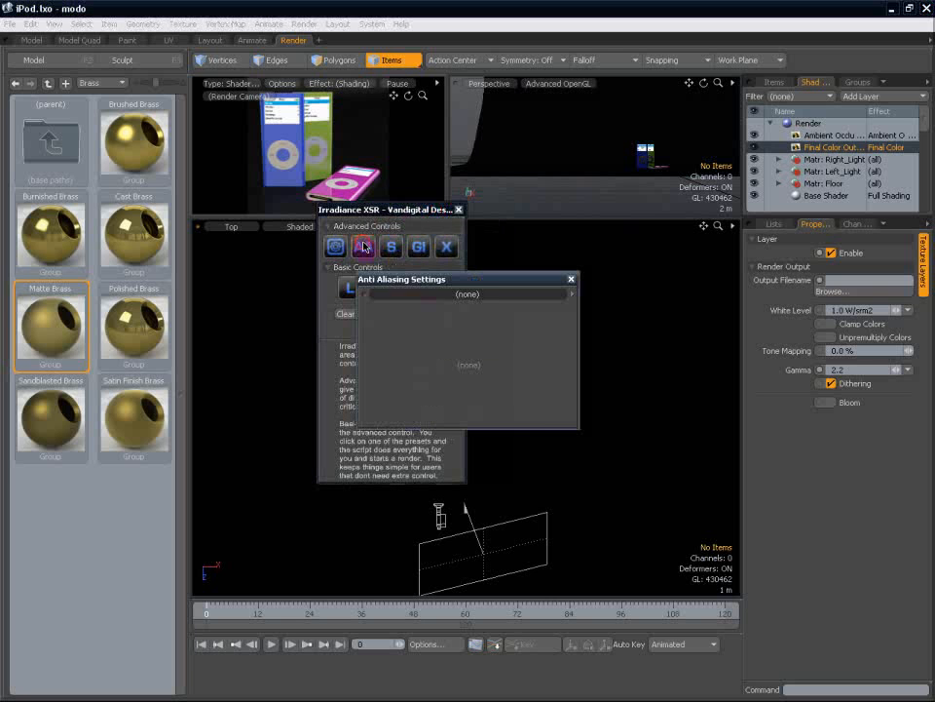
pyautogui.moveTo(480, 287); pyautogui.dragTo(546, 296)
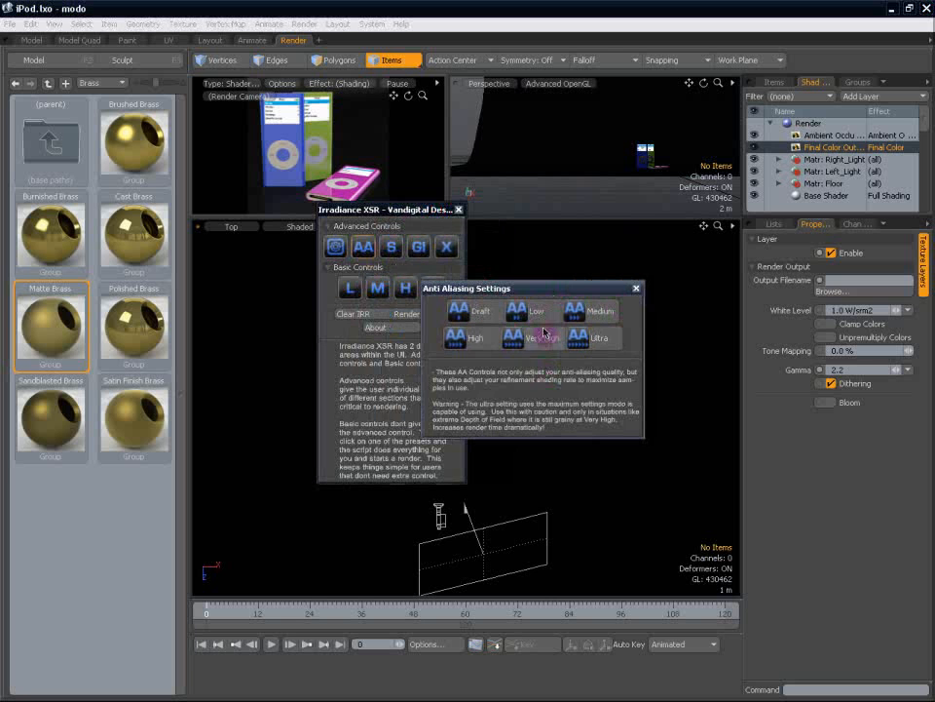
pyautogui.click(543, 318)
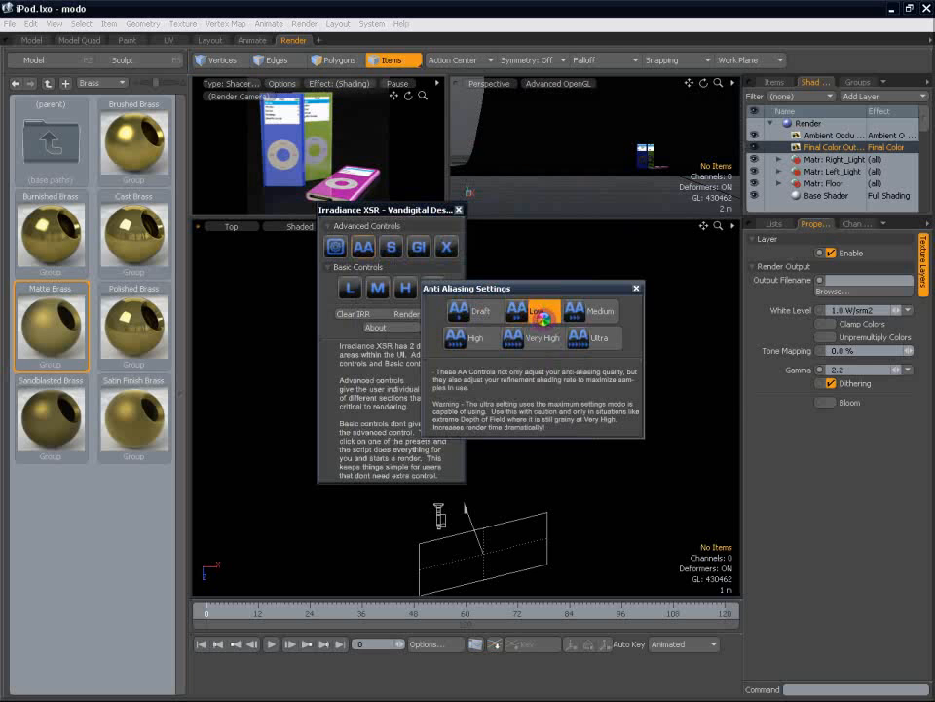
pyautogui.click(775, 375)
pyautogui.click(636, 289)
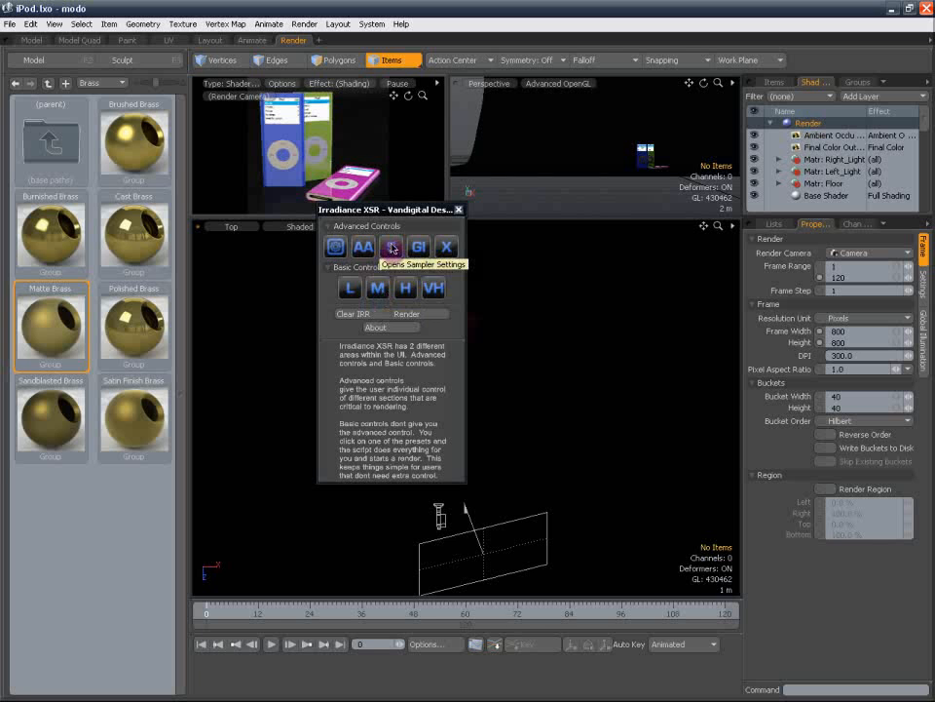
# Apply the Low sampling preset with Irradiance XSR and close the Sampling window
pyautogui.click(391, 246)
pyautogui.click(487, 303)
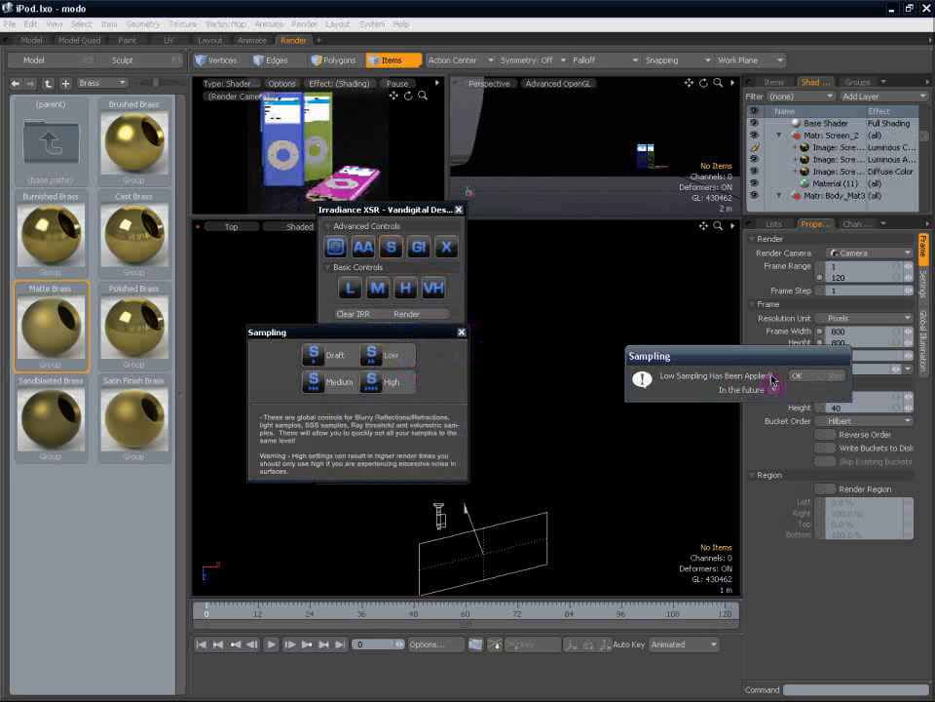
pyautogui.click(784, 376)
pyautogui.click(463, 333)
# Apply the Low global illumination preset with Irradiance XSR and close the Global Illumination window
pyautogui.click(419, 246)
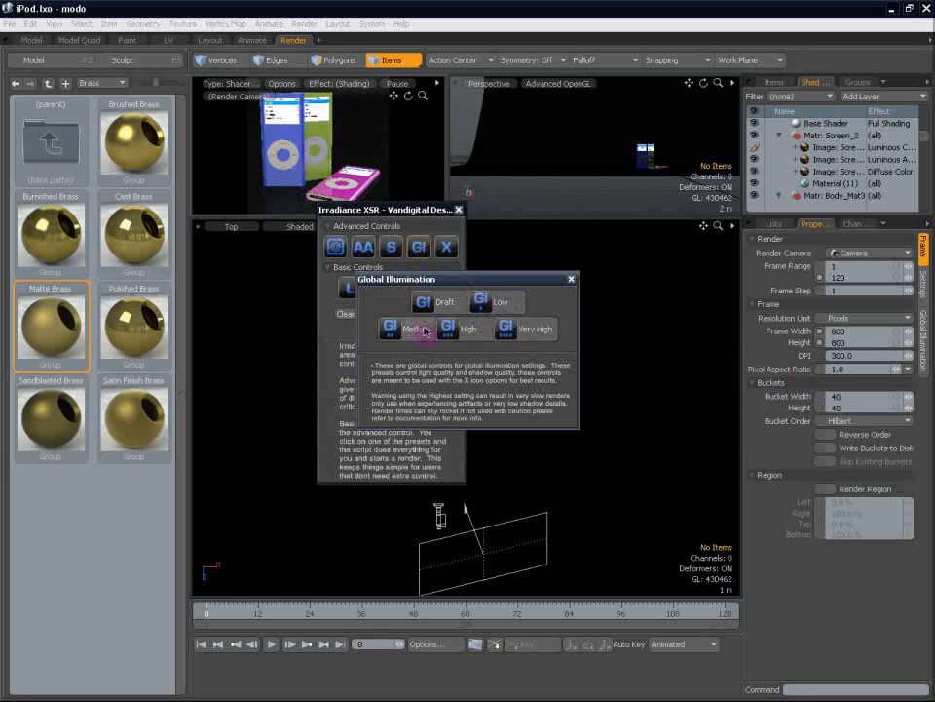
pyautogui.click(497, 303)
pyautogui.click(809, 376)
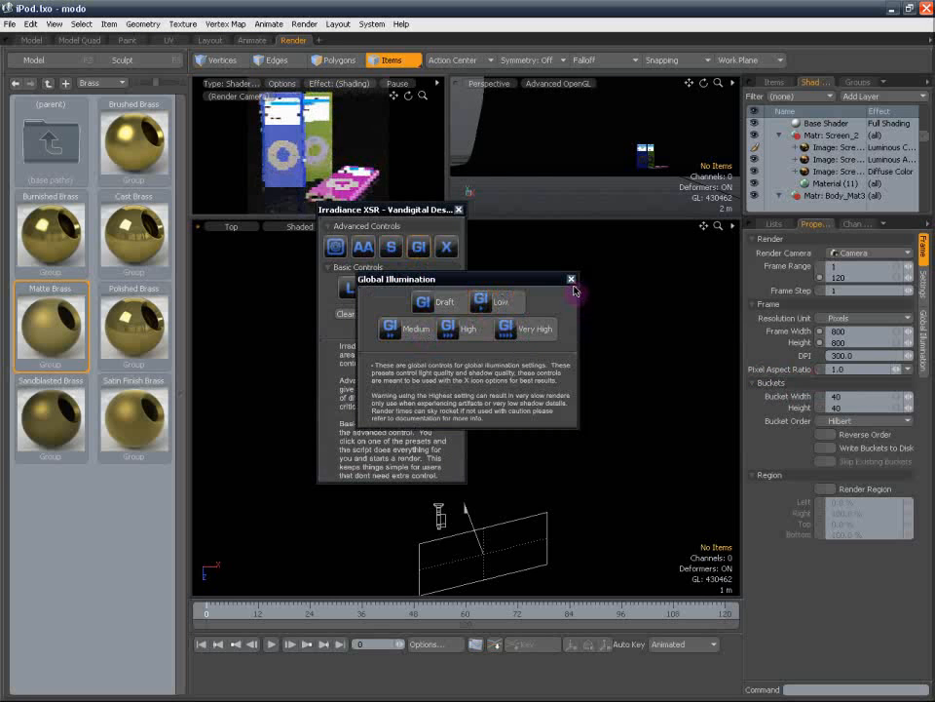
pyautogui.click(571, 278)
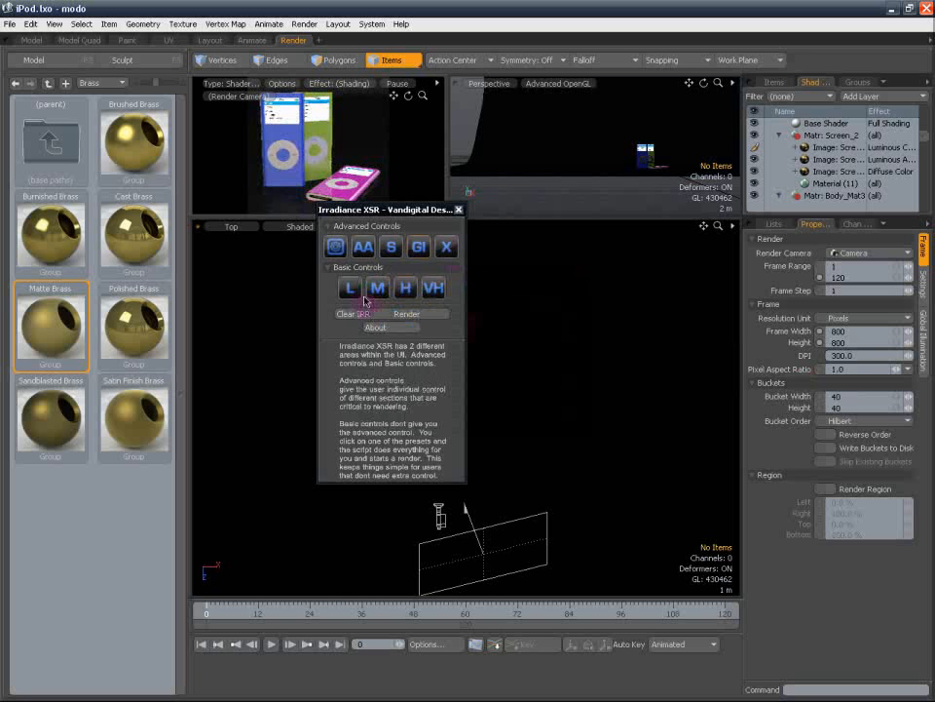
# Open the Irradiance XSR Render Multiplier options and examine the render's Frame, Settings and Global Illumination properties
pyautogui.click(445, 246)
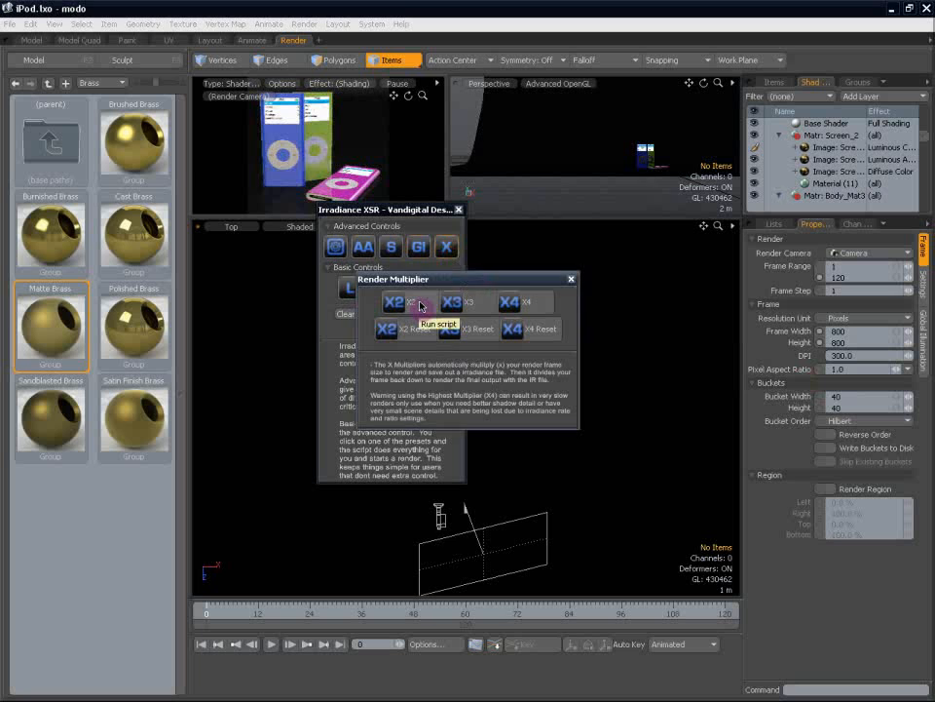
pyautogui.click(420, 306)
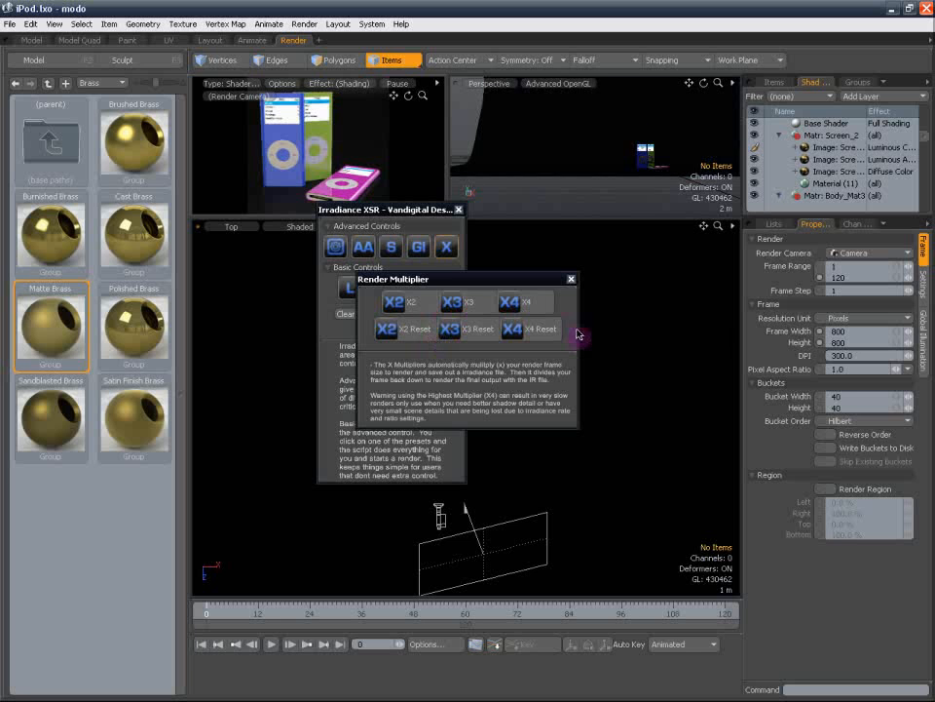
pyautogui.click(922, 345)
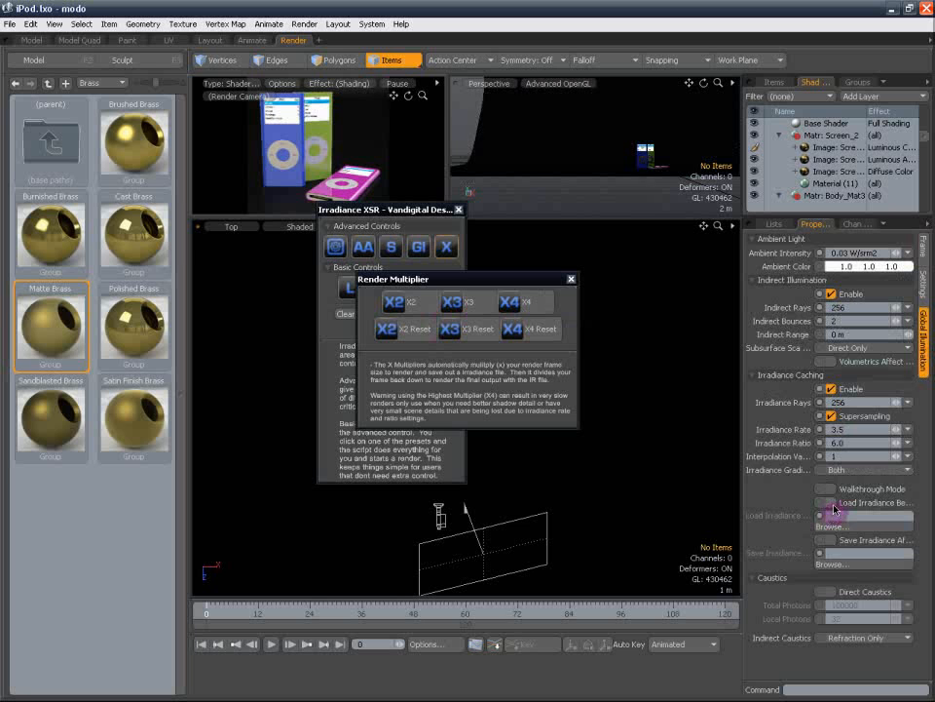
pyautogui.click(925, 289)
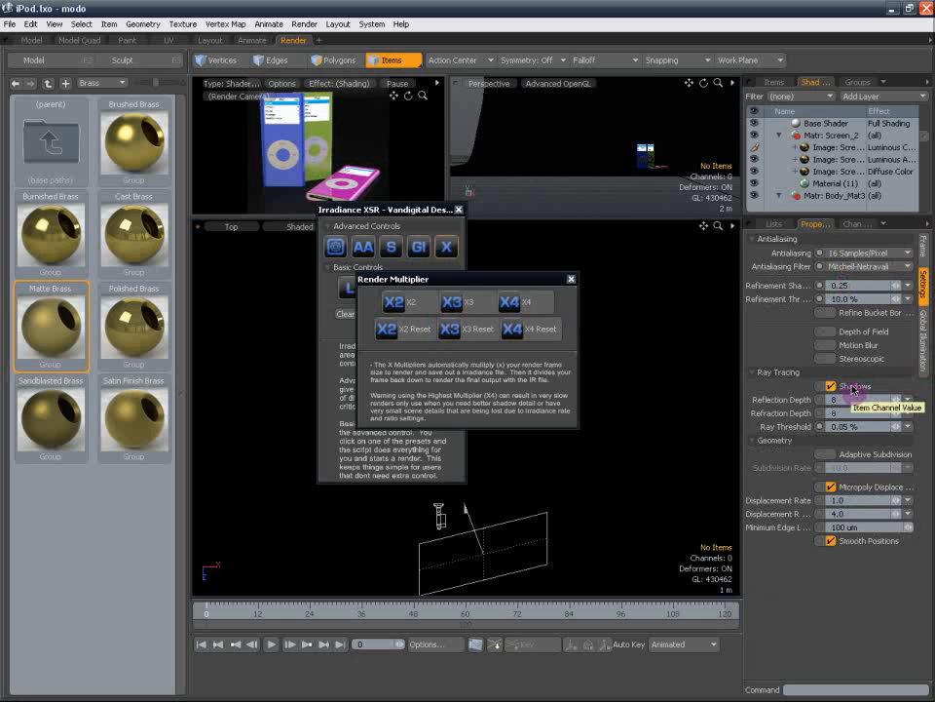
pyautogui.click(925, 315)
pyautogui.click(923, 246)
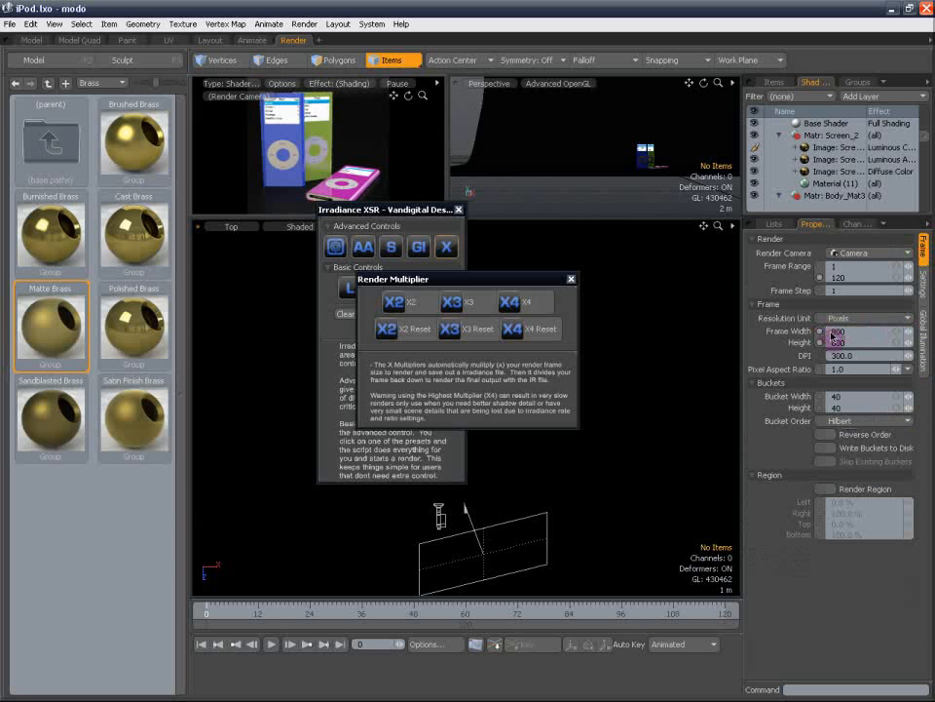
pyautogui.click(927, 363)
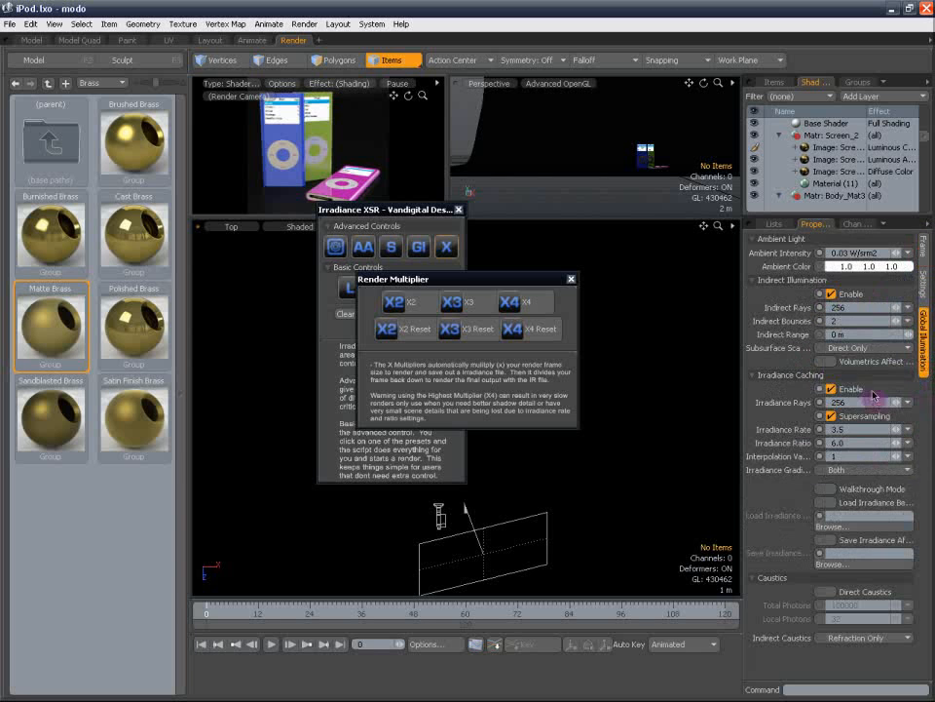
pyautogui.click(924, 282)
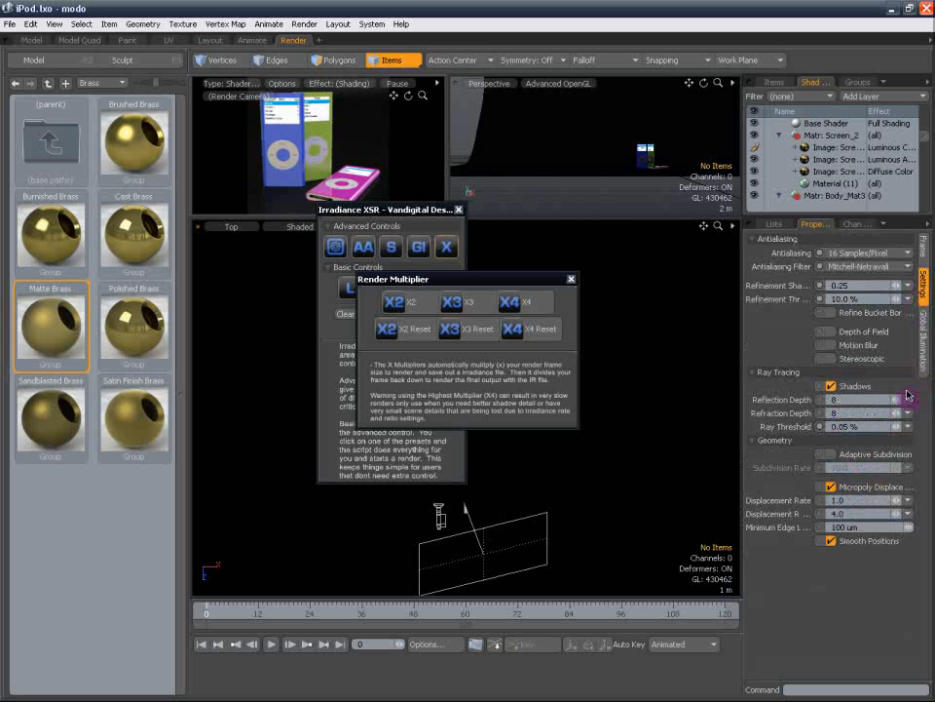
pyautogui.click(926, 351)
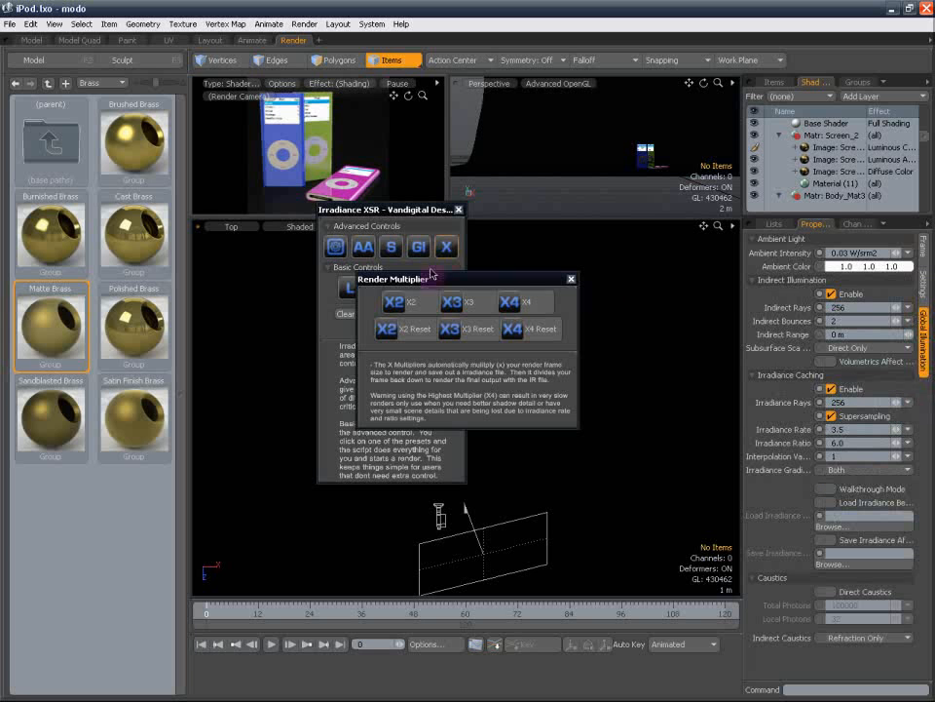
# Close the Render Multiplier window and save the iPod scene before rendering
pyautogui.click(408, 305)
pyautogui.click(574, 281)
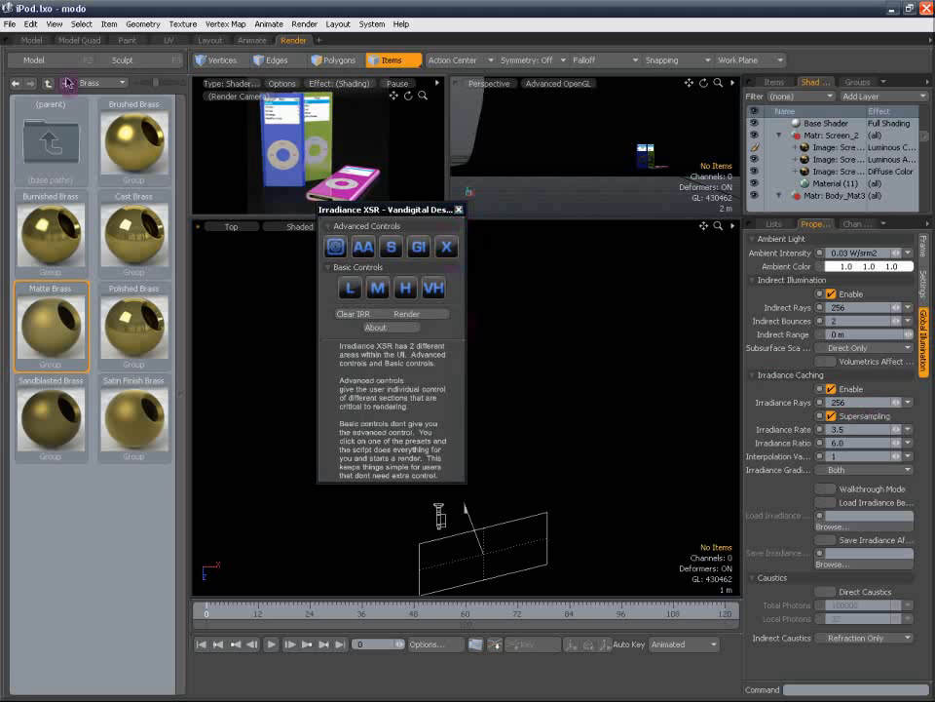
pyautogui.click(9, 24)
pyautogui.click(37, 261)
# Reopen the Irradiance XSR Render Multiplier, render the scene with the X2 multiplier, and dismiss the completion message
pyautogui.click(410, 314)
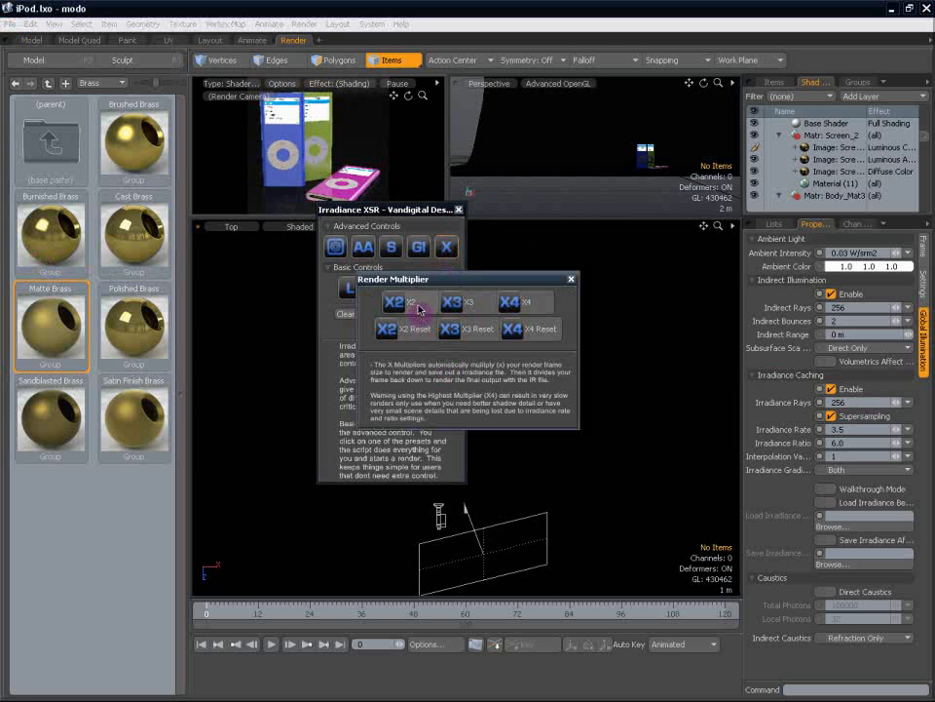
pyautogui.click(413, 303)
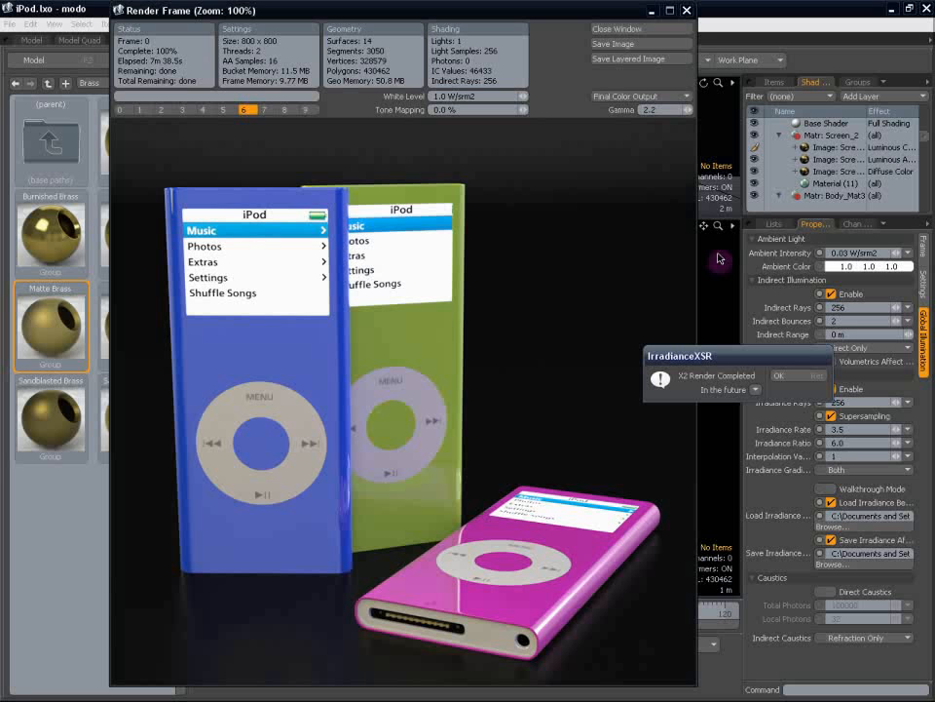
pyautogui.click(779, 375)
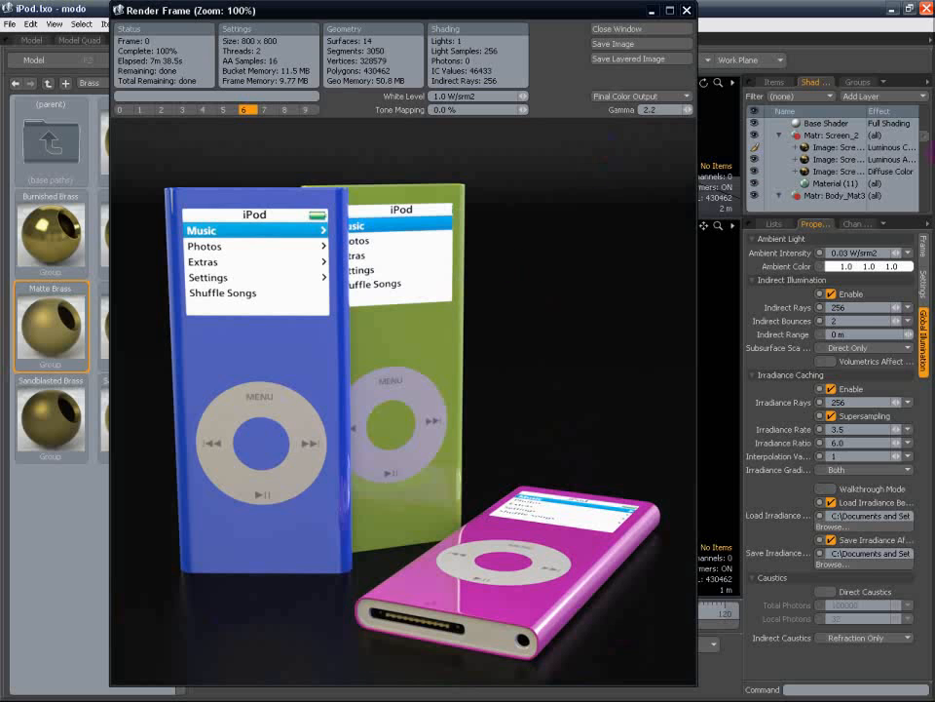
# Compare the finished render's Ambient Occlusion Output with its Final Color Output
pyautogui.scroll(5, 852, 143)
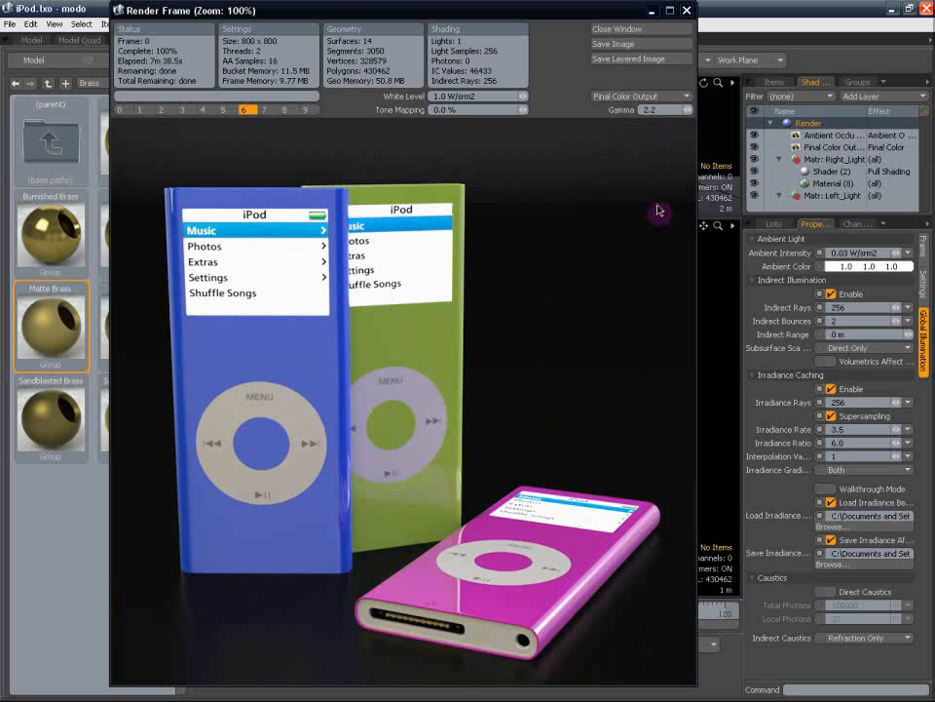
pyautogui.click(628, 96)
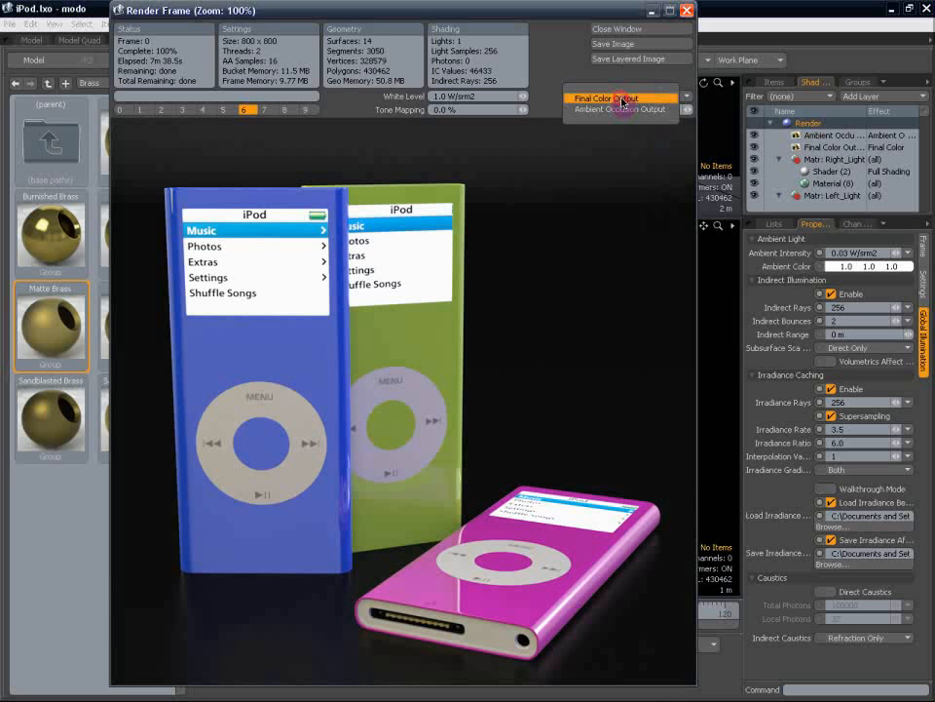
pyautogui.click(622, 108)
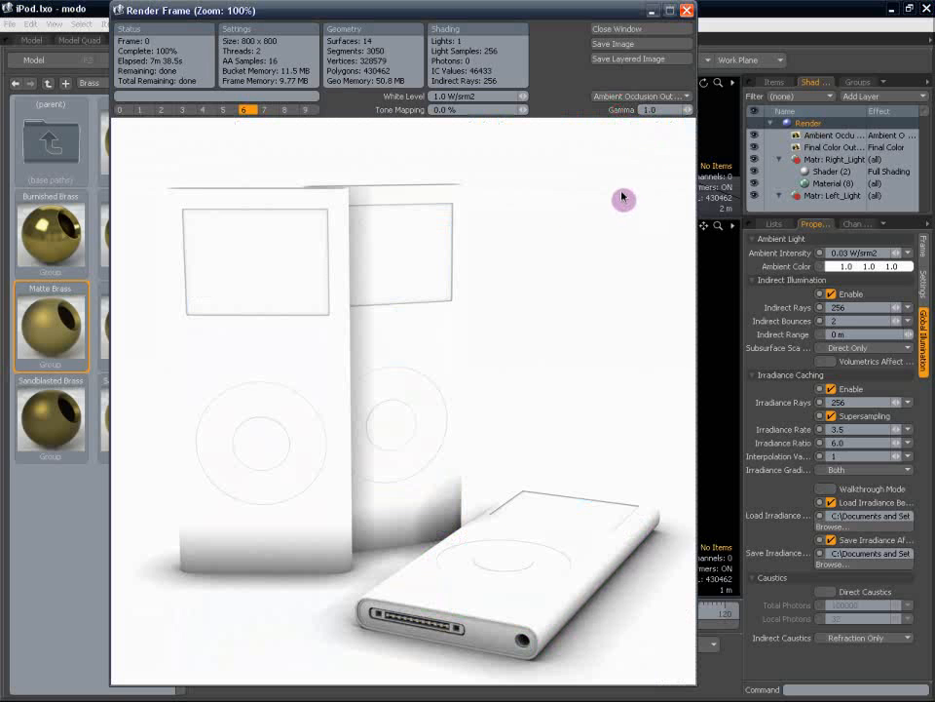
pyautogui.click(629, 94)
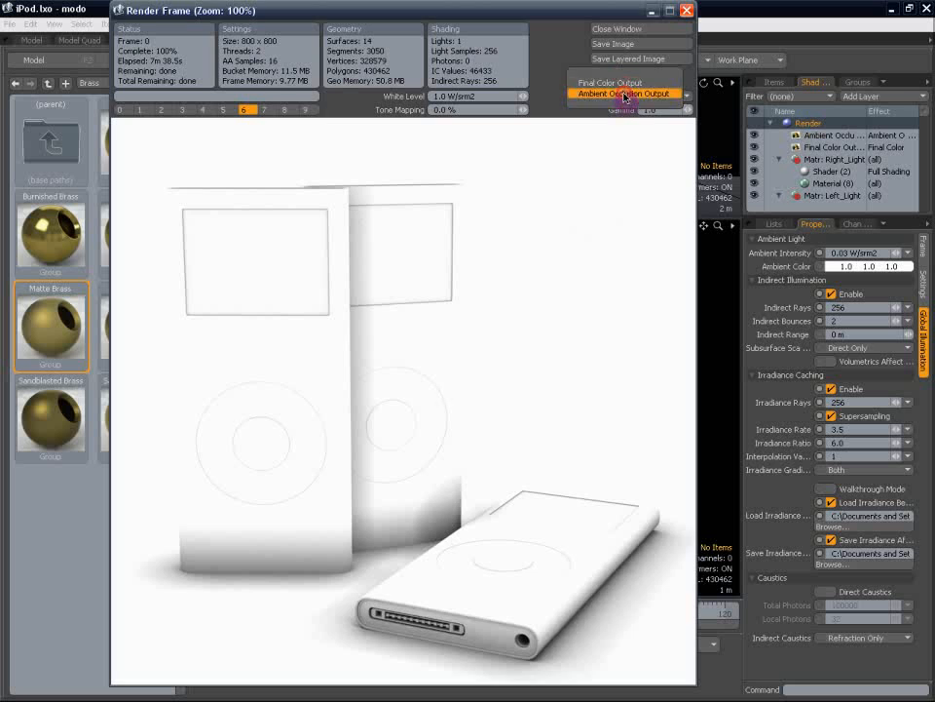
pyautogui.click(619, 82)
# Save the Final Color Output as the Windows BMP image Color_No_Post in My Documents\Cg Tuts +\iPod Nano
pyautogui.click(623, 45)
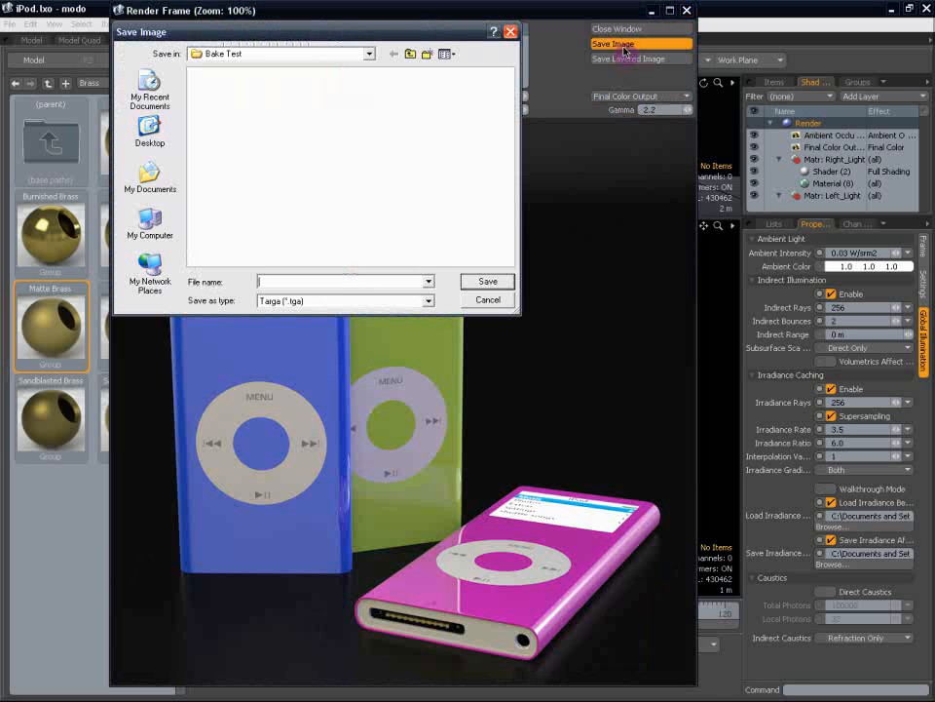
pyautogui.click(151, 175)
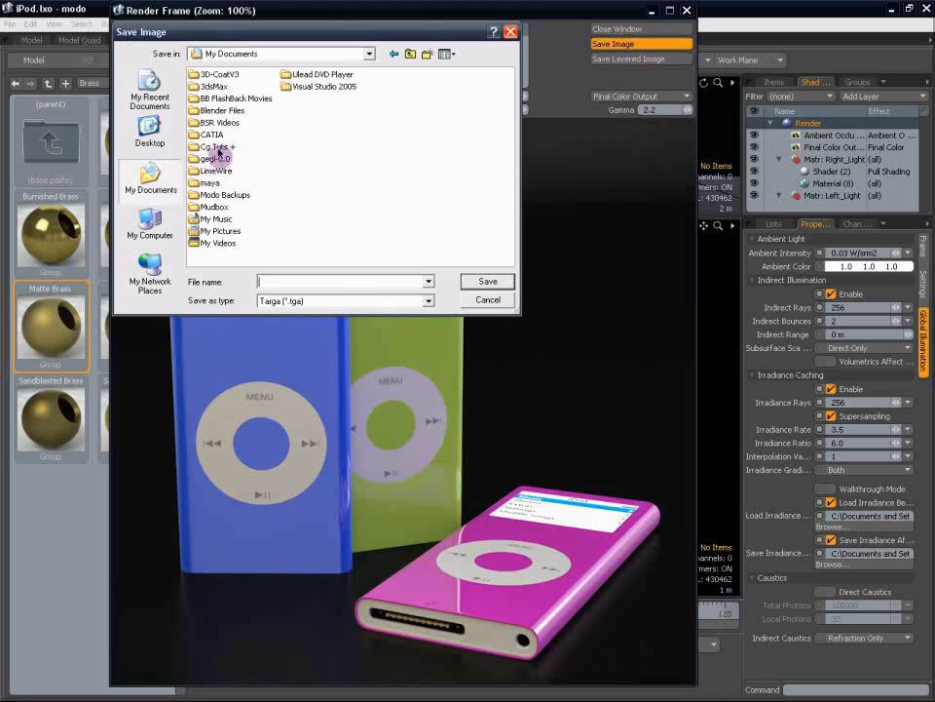
pyautogui.doubleClick(216, 146)
pyautogui.doubleClick(216, 75)
pyautogui.click(216, 75)
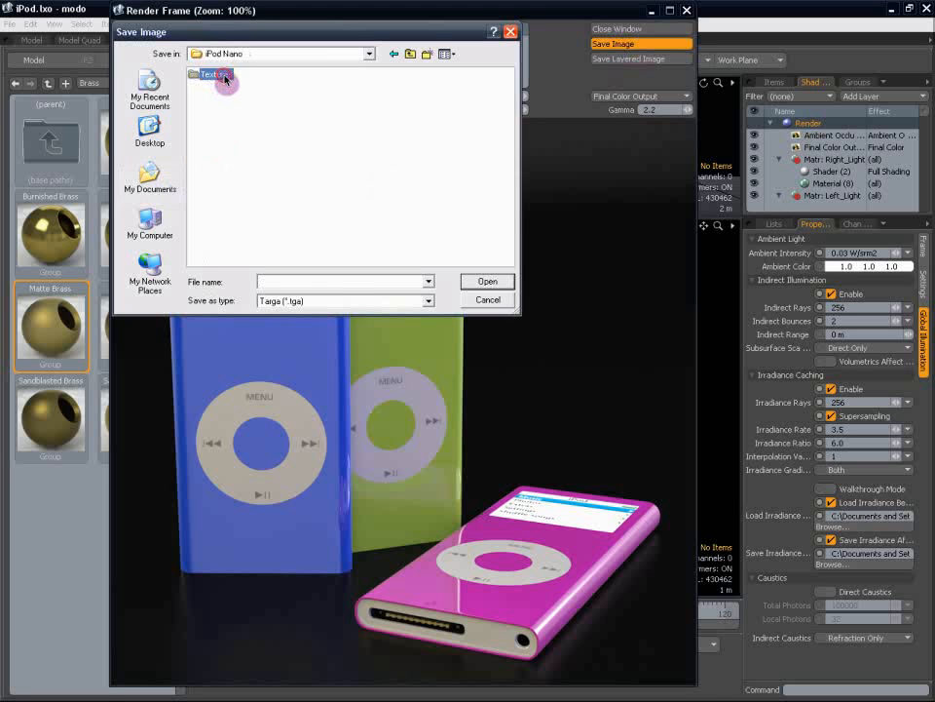
pyautogui.click(258, 146)
pyautogui.click(304, 301)
pyautogui.click(311, 322)
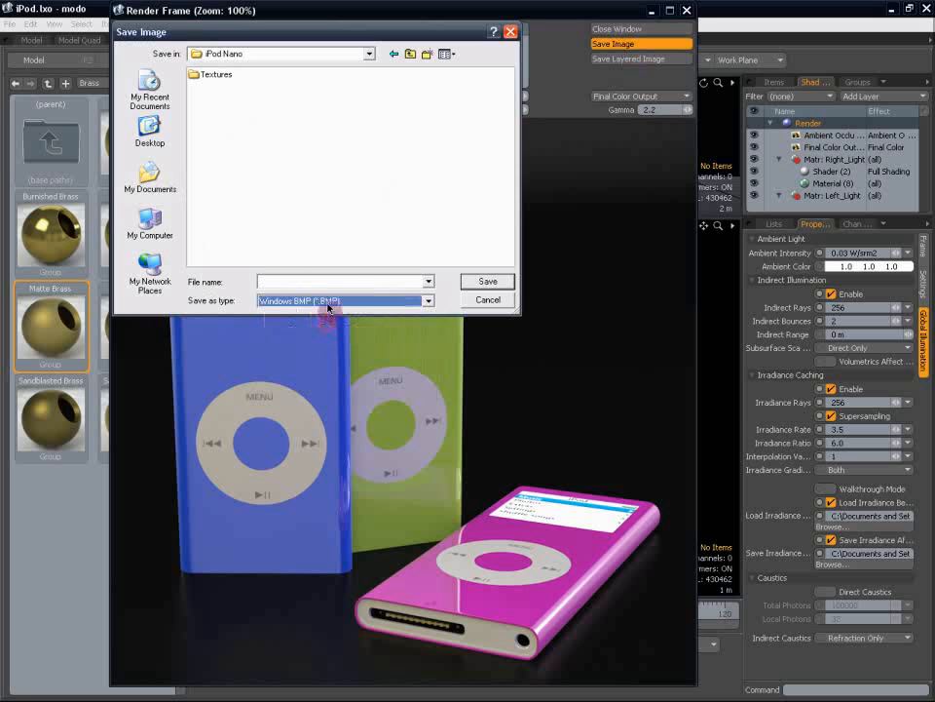
pyautogui.click(327, 278)
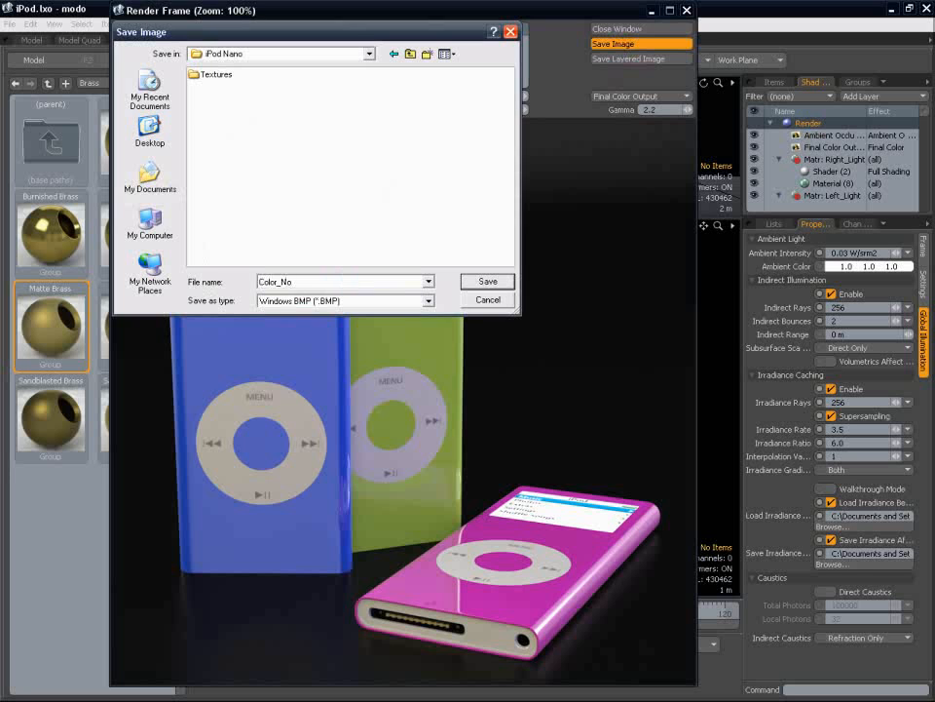
pyautogui.write('Color_No_Po')
pyautogui.press('Return')
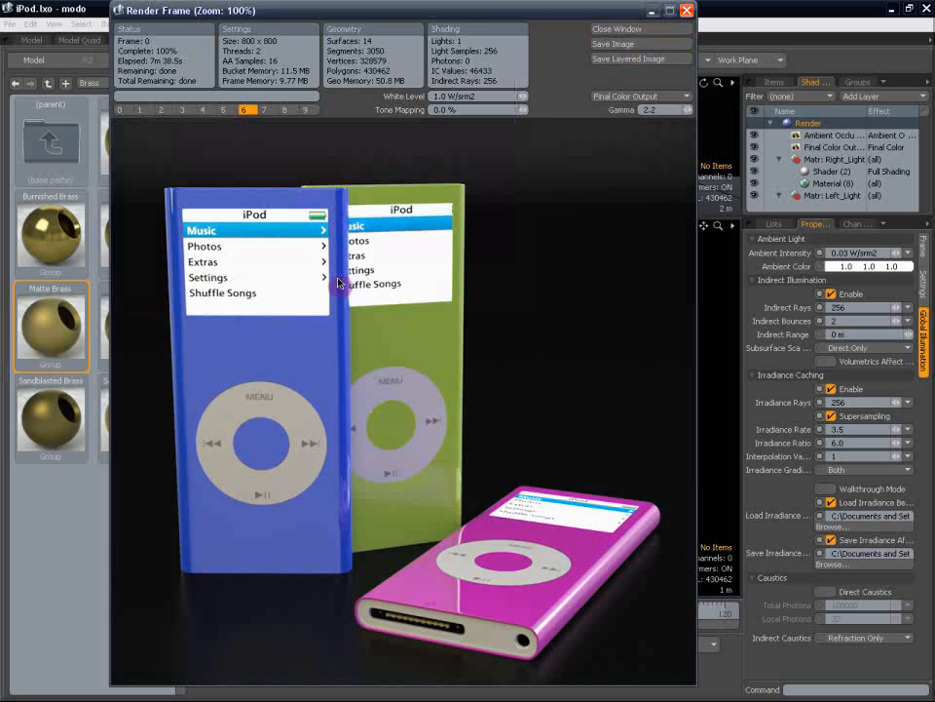
# Display the Ambient Occlusion Output and save it as the Windows BMP image AO in the iPod Nano folder
pyautogui.click(628, 96)
pyautogui.click(627, 108)
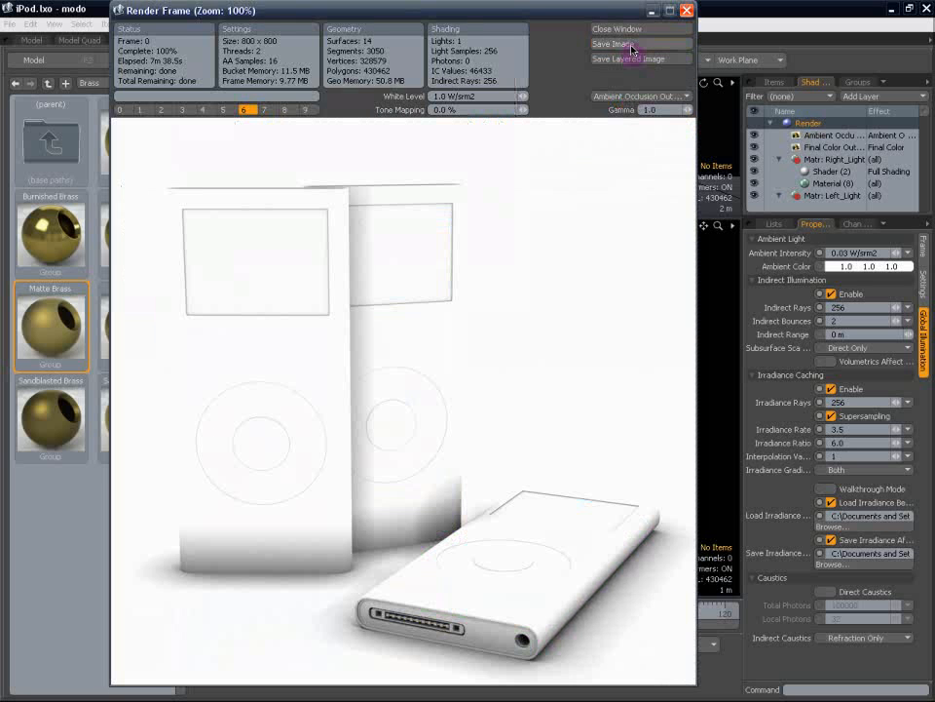
pyautogui.click(631, 45)
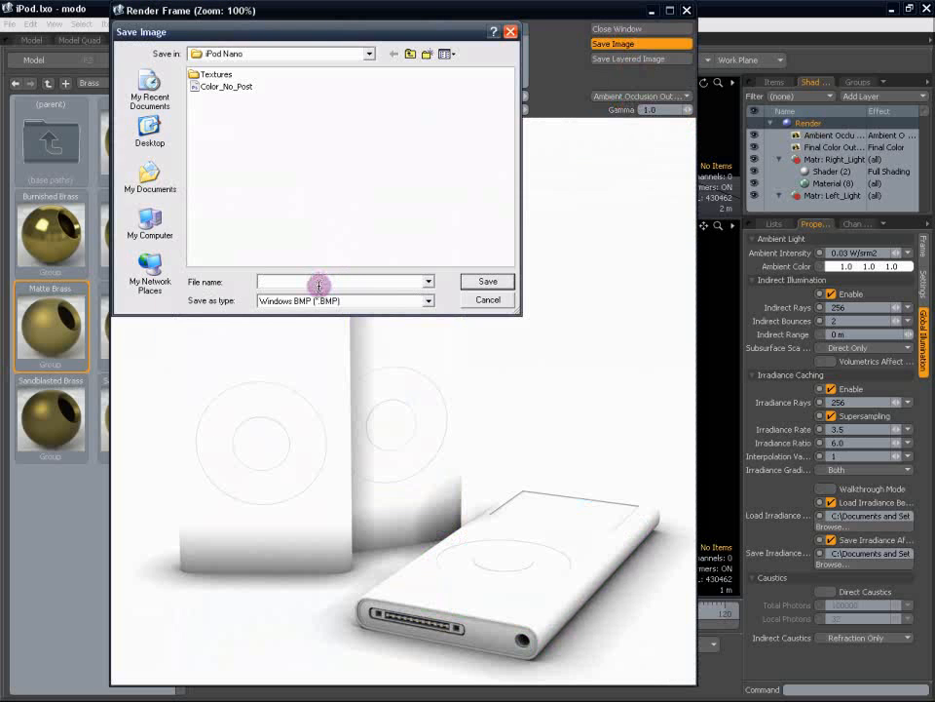
pyautogui.click(234, 90)
pyautogui.moveTo(324, 281); pyautogui.dragTo(202, 266)
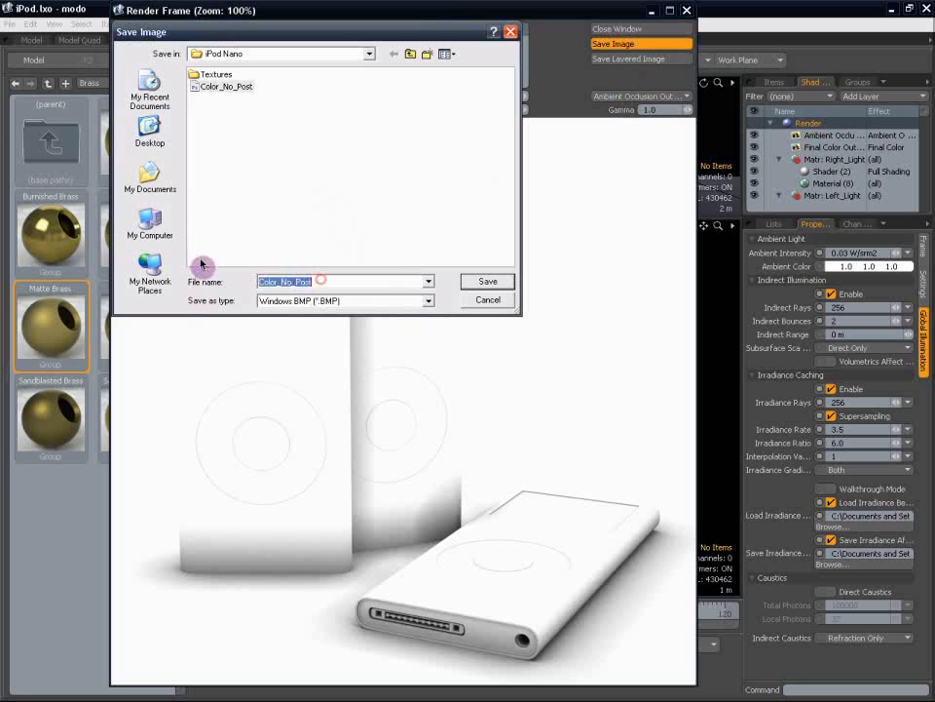
pyautogui.write('AO')
pyautogui.click(487, 280)
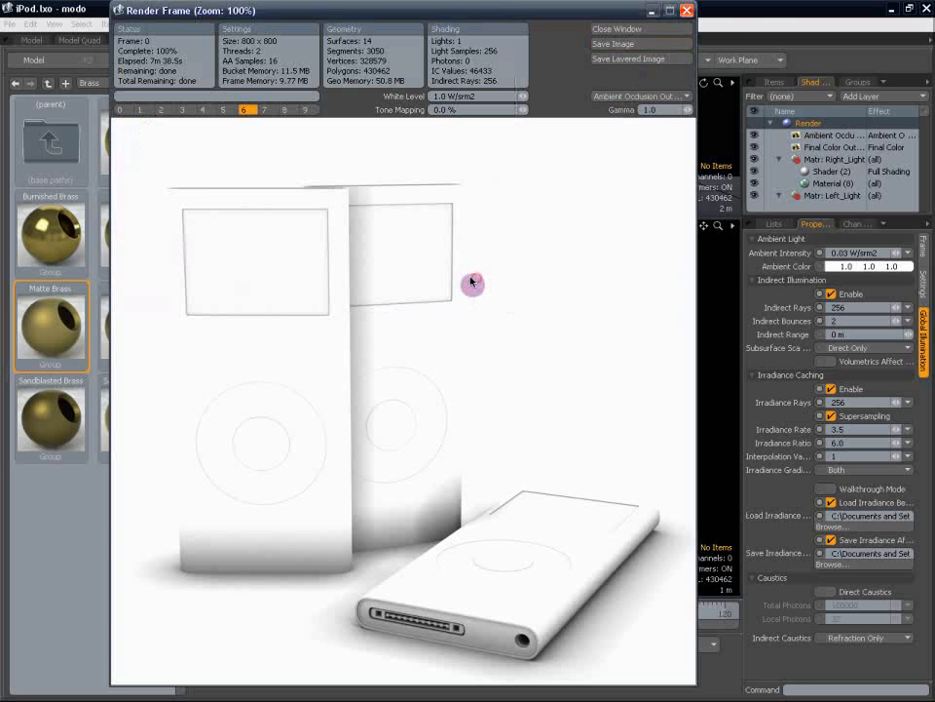
# Close the render, Render Multiplier and Irradiance XSR windows and save the scene
pyautogui.click(687, 11)
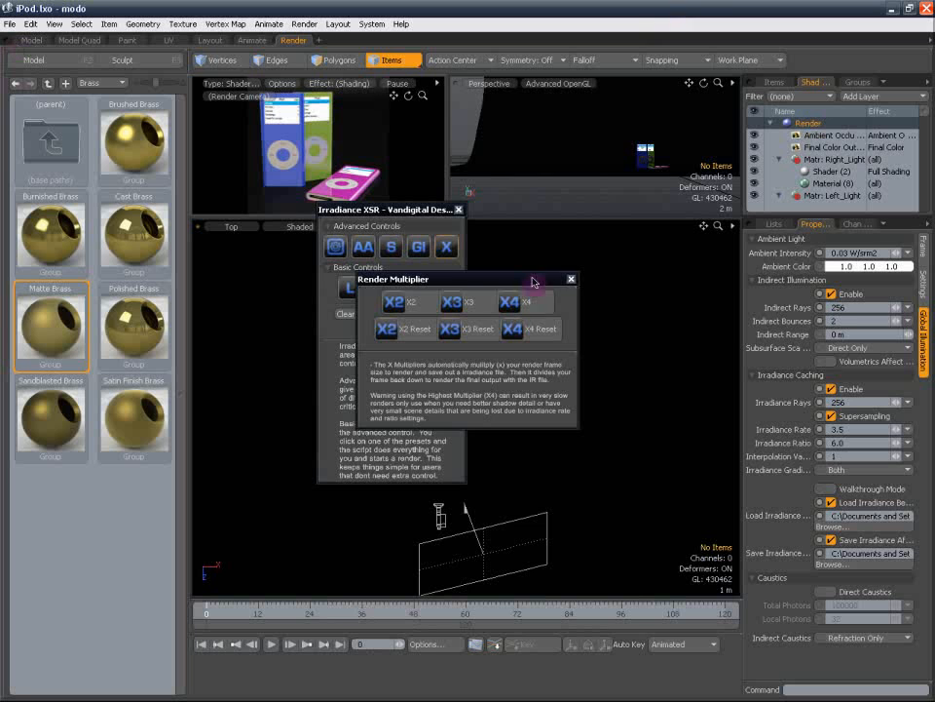
pyautogui.click(571, 282)
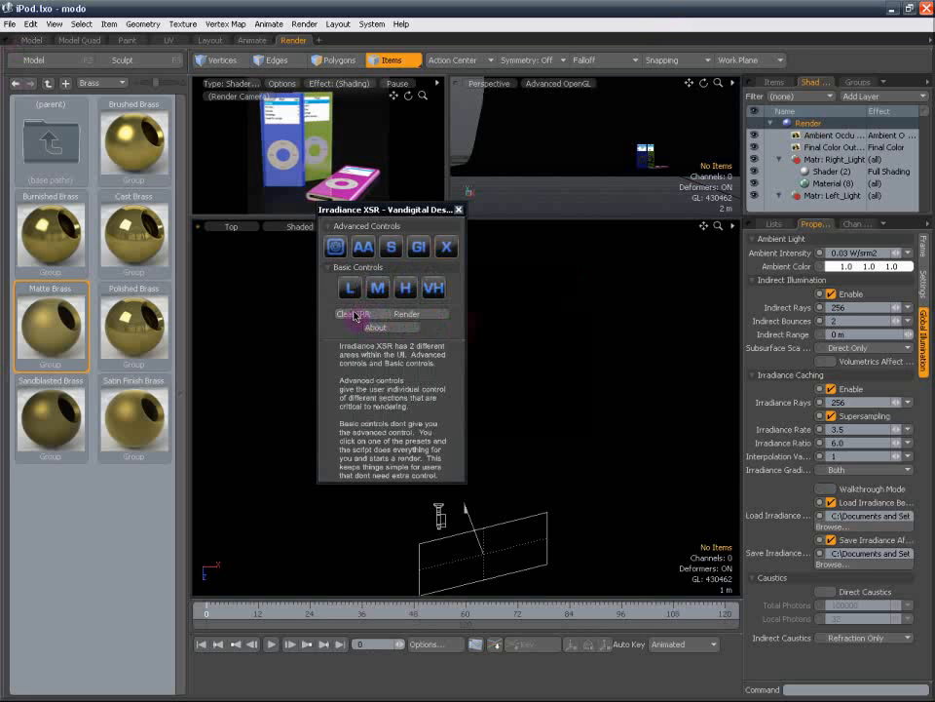
pyautogui.click(459, 210)
pyautogui.click(10, 23)
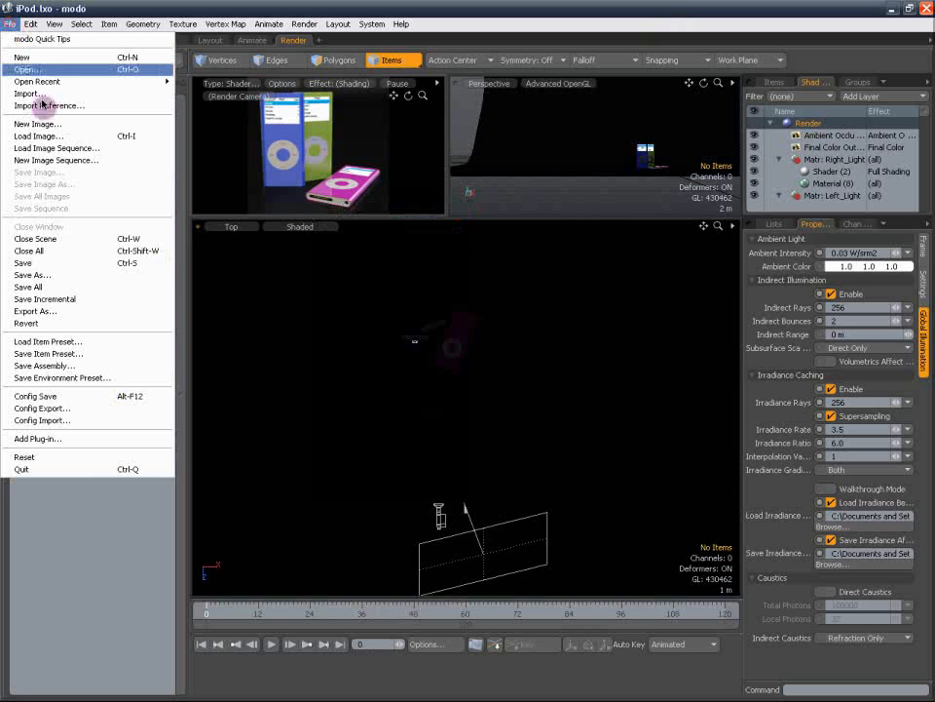
pyautogui.click(56, 263)
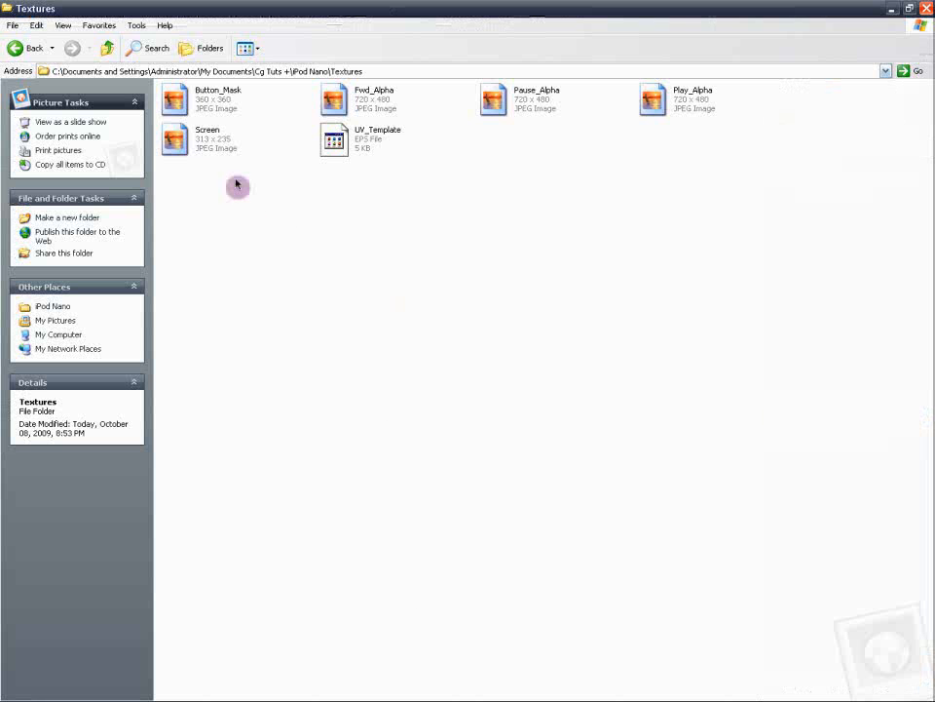
# Open Color_No_Post and AO from the iPod Nano folder in Photoshop, bring Color_No_Post to the front, and dismiss the Garena error without reporting
pyautogui.click(106, 49)
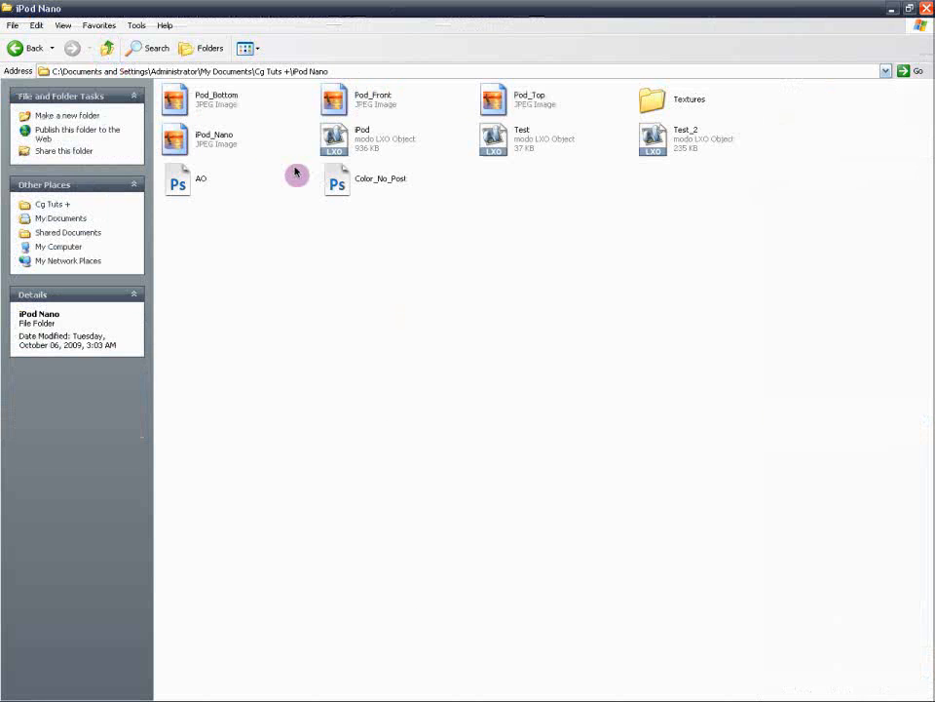
pyautogui.click(182, 175)
pyautogui.click(345, 229)
pyautogui.moveTo(361, 183); pyautogui.dragTo(520, 623)
pyautogui.hotkey('alt', 'Tab')
pyautogui.moveTo(203, 185); pyautogui.dragTo(529, 614)
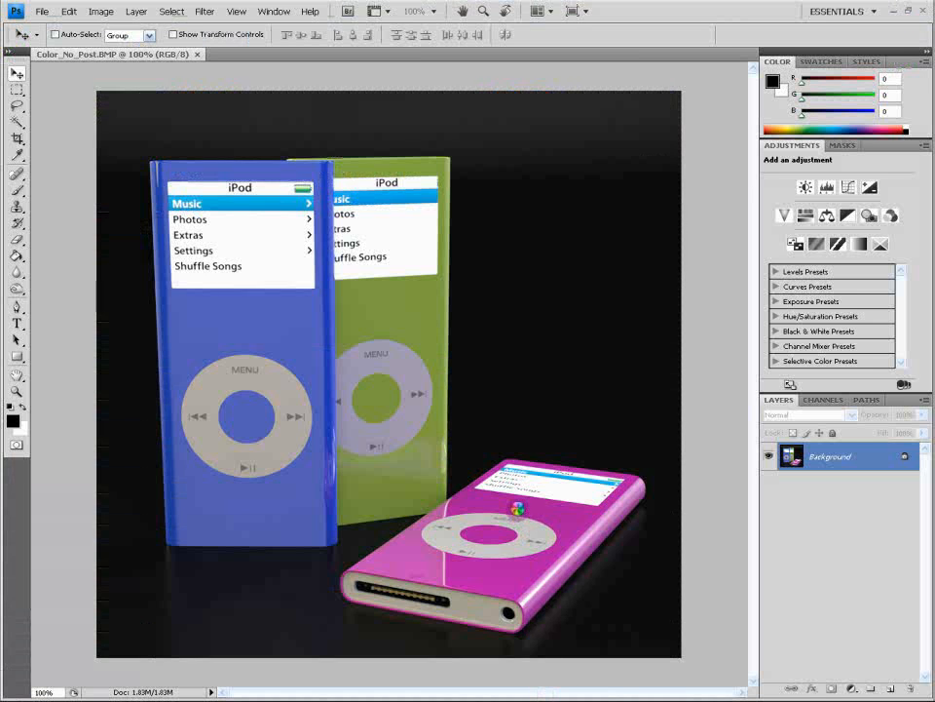
pyautogui.moveTo(517, 507); pyautogui.dragTo(503, 455)
pyautogui.click(146, 54)
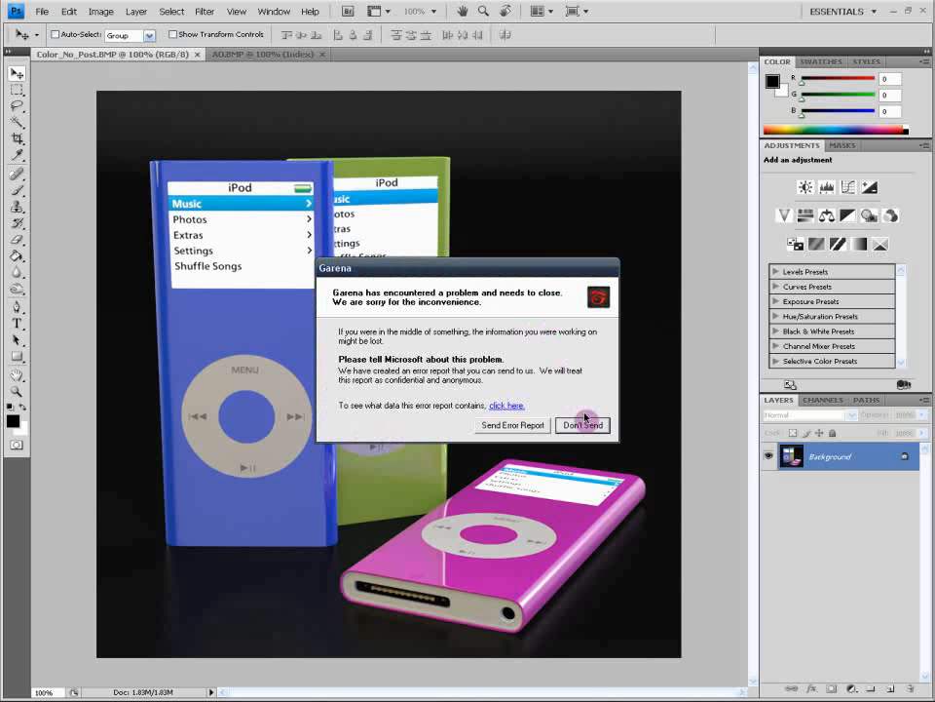
pyautogui.click(581, 425)
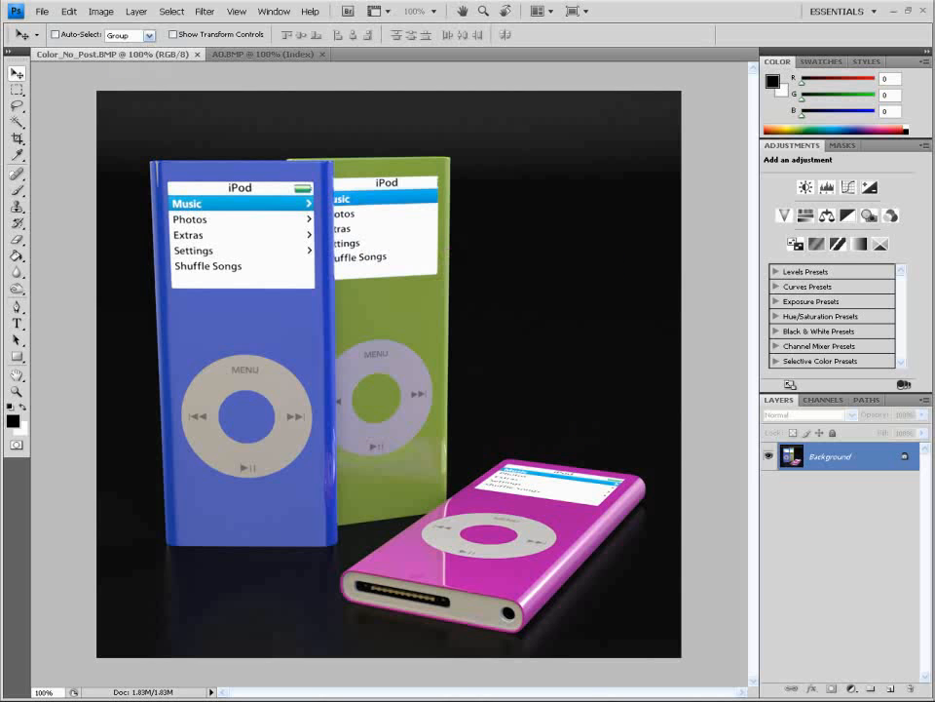
# Apply a Brightness/Contrast adjustment to Color_No_Post with brightness -15 and contrast 40
pyautogui.click(42, 12)
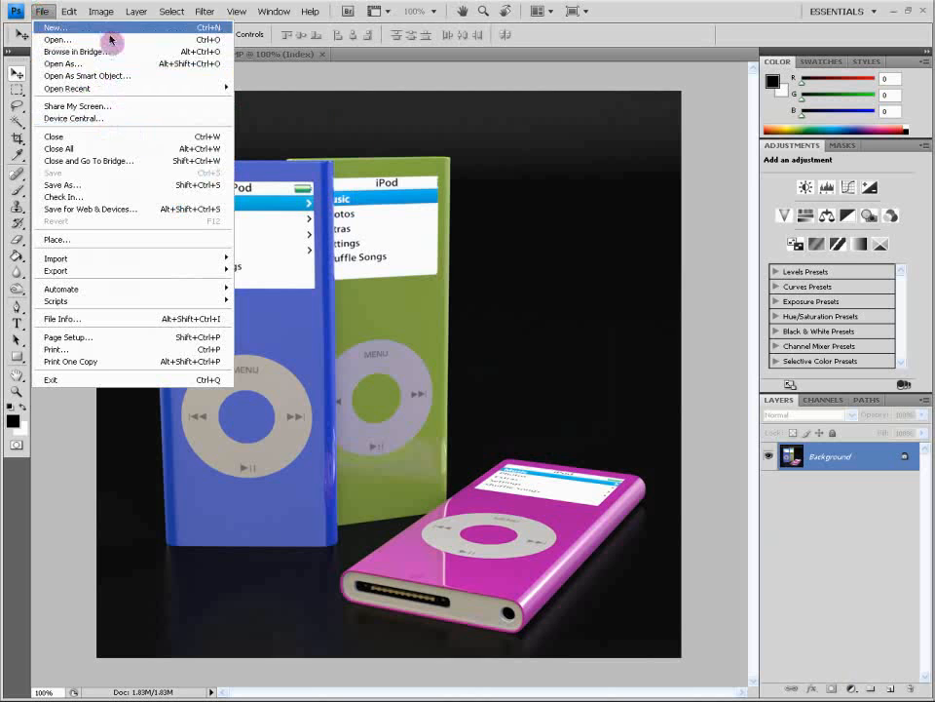
pyautogui.moveTo(101, 12)
pyautogui.moveTo(142, 46)
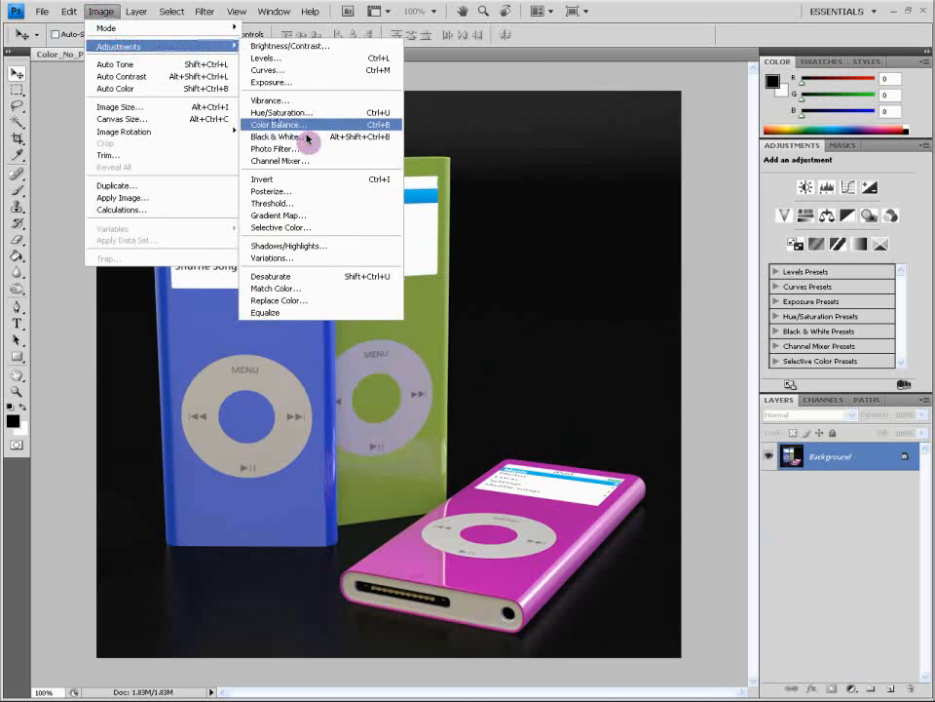
pyautogui.click(292, 47)
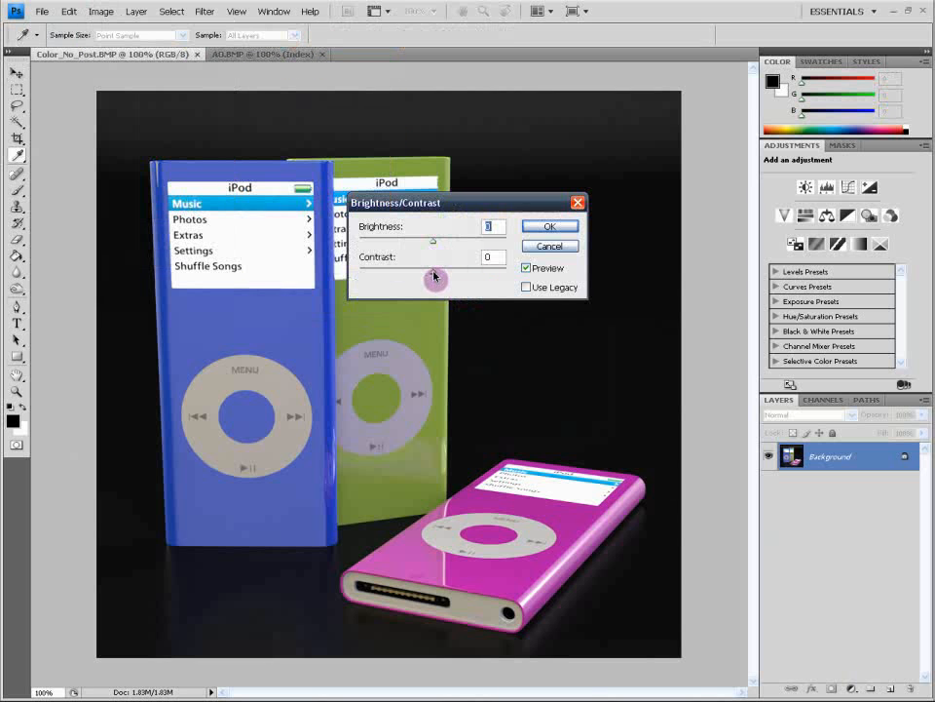
pyautogui.moveTo(439, 277); pyautogui.dragTo(428, 245)
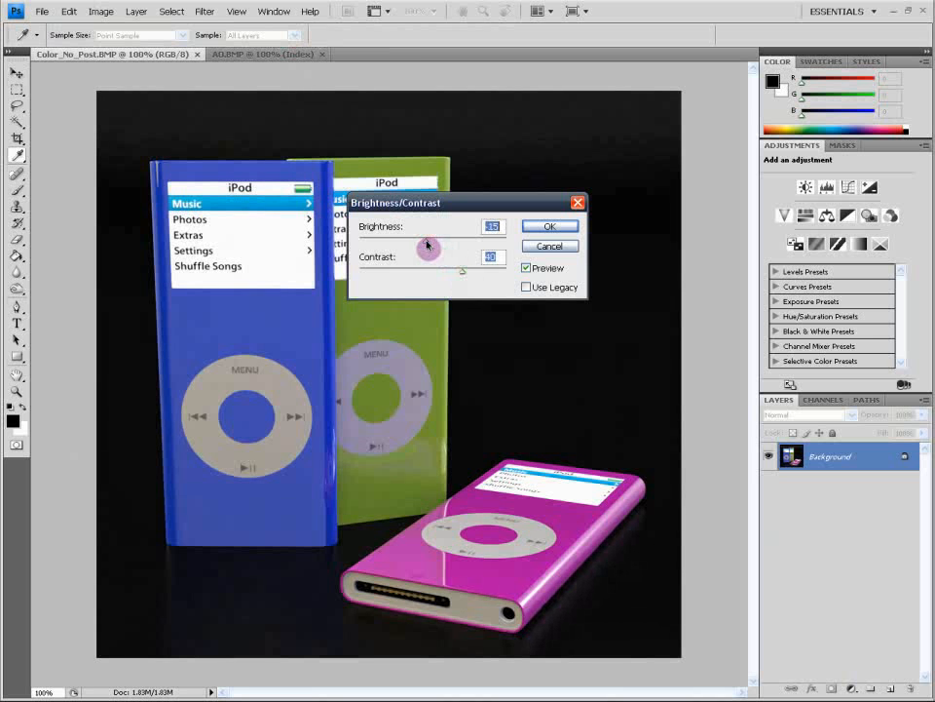
pyautogui.click(545, 226)
pyautogui.click(103, 12)
pyautogui.moveTo(118, 46)
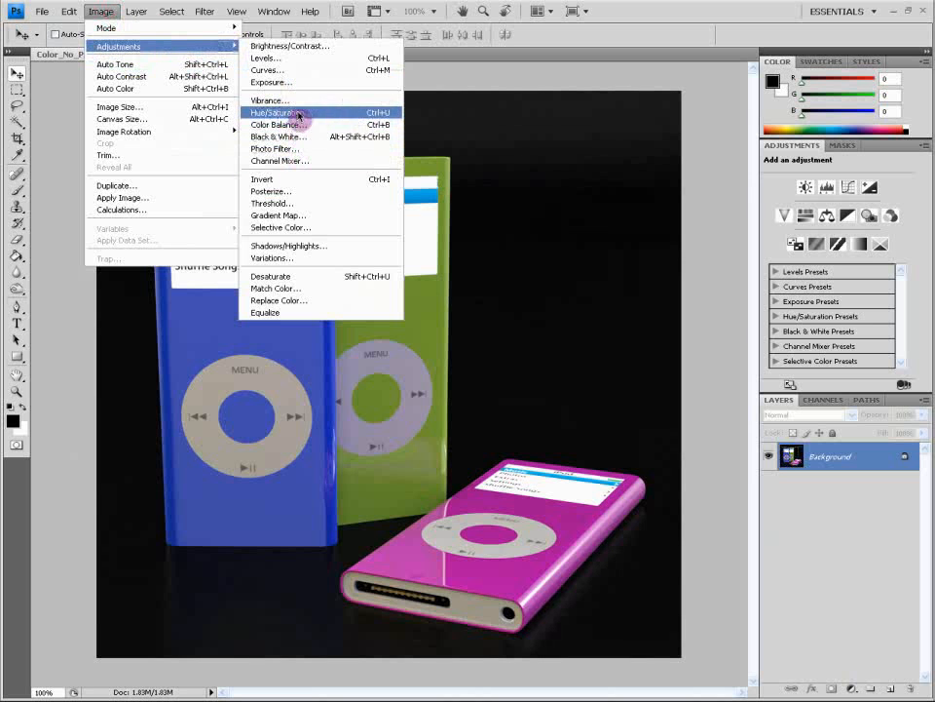
pyautogui.click(289, 149)
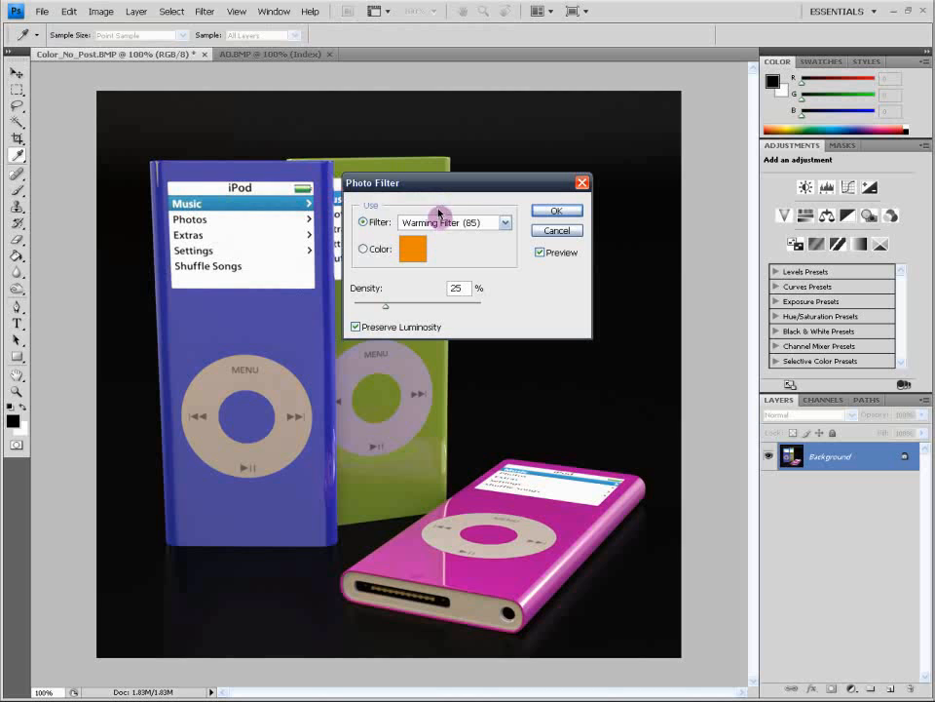
pyautogui.click(504, 223)
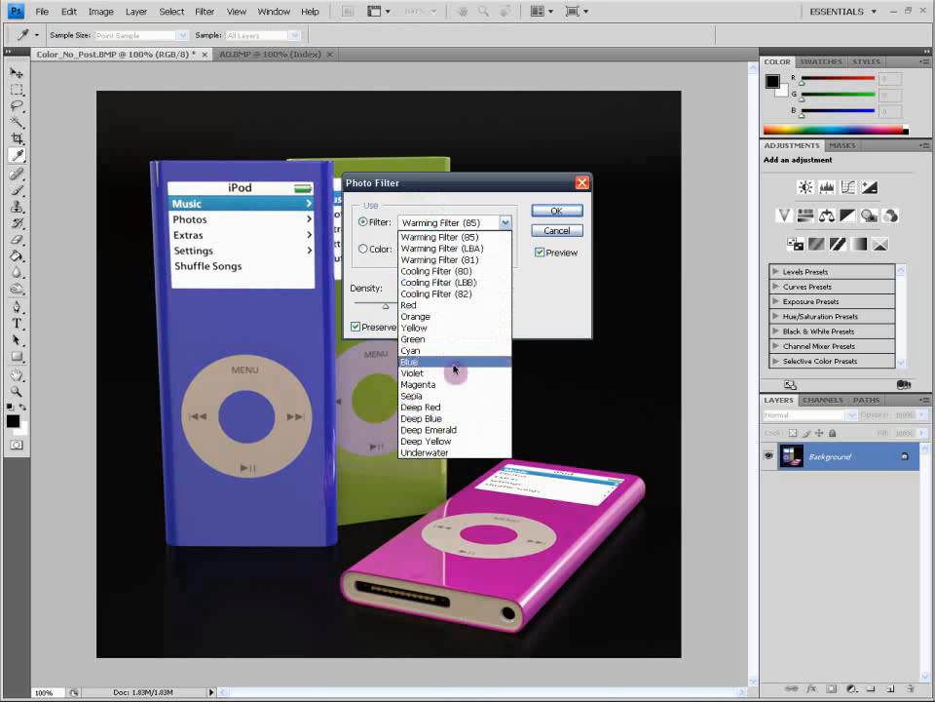
pyautogui.click(460, 282)
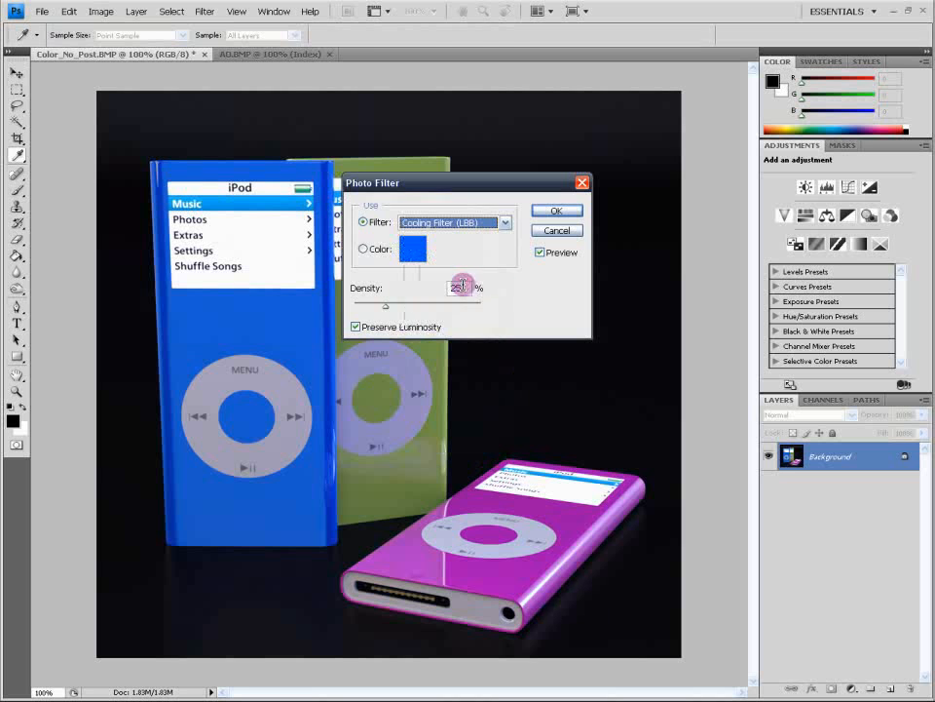
pyautogui.click(557, 231)
pyautogui.press('v')
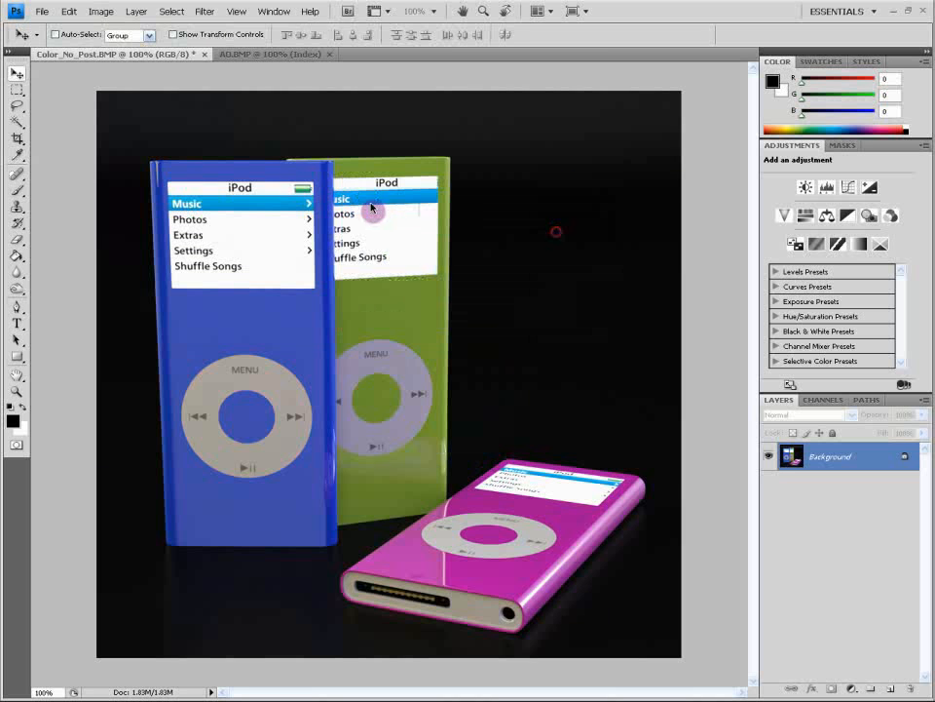
# Start a Color Balance adjustment on Color_No_Post and set the highlights color levels to -30, -30 and -30
pyautogui.click(101, 12)
pyautogui.moveTo(117, 45)
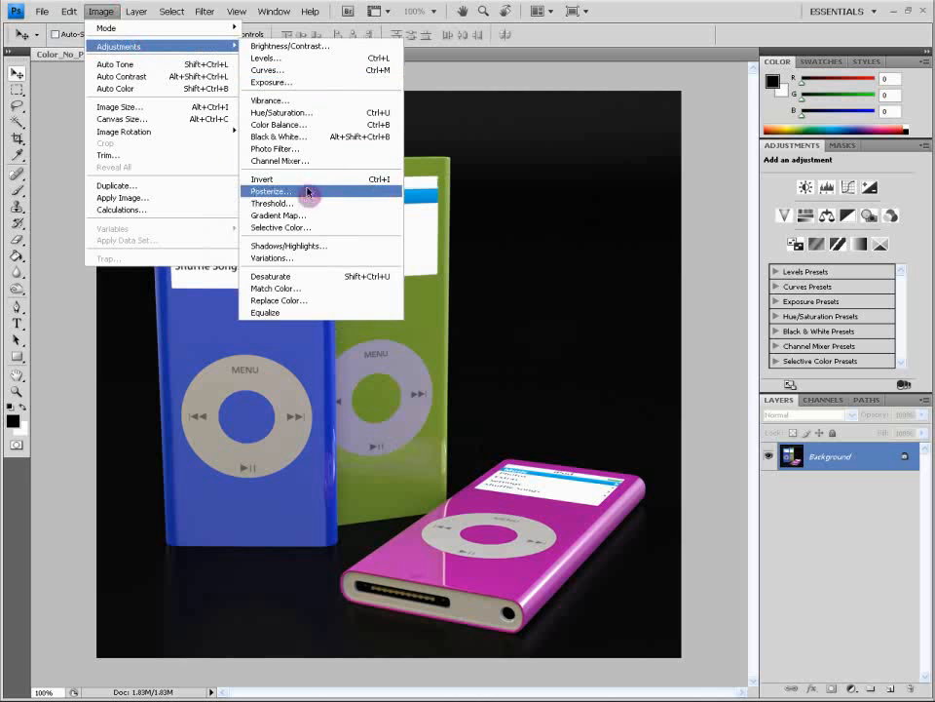
pyautogui.click(297, 125)
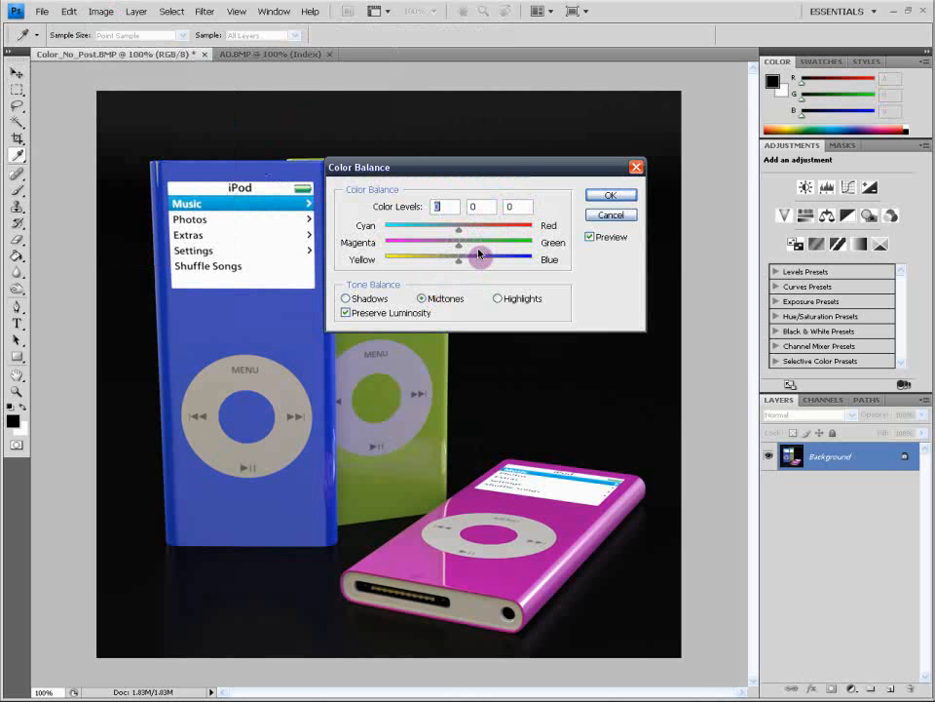
pyautogui.moveTo(492, 167); pyautogui.dragTo(519, 144)
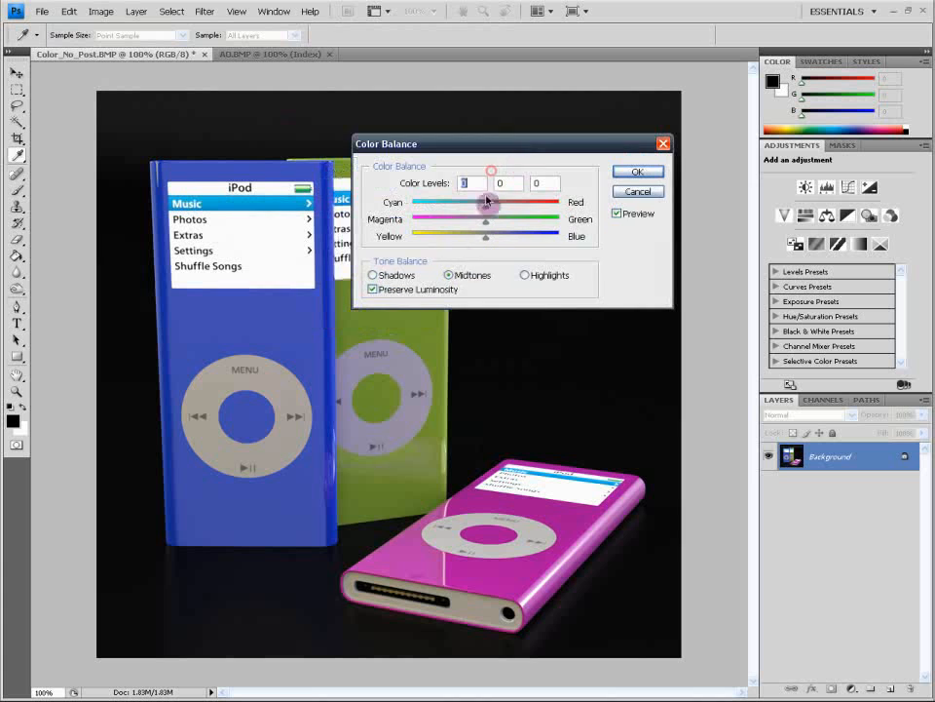
pyautogui.click(528, 276)
pyautogui.moveTo(487, 240); pyautogui.dragTo(461, 211)
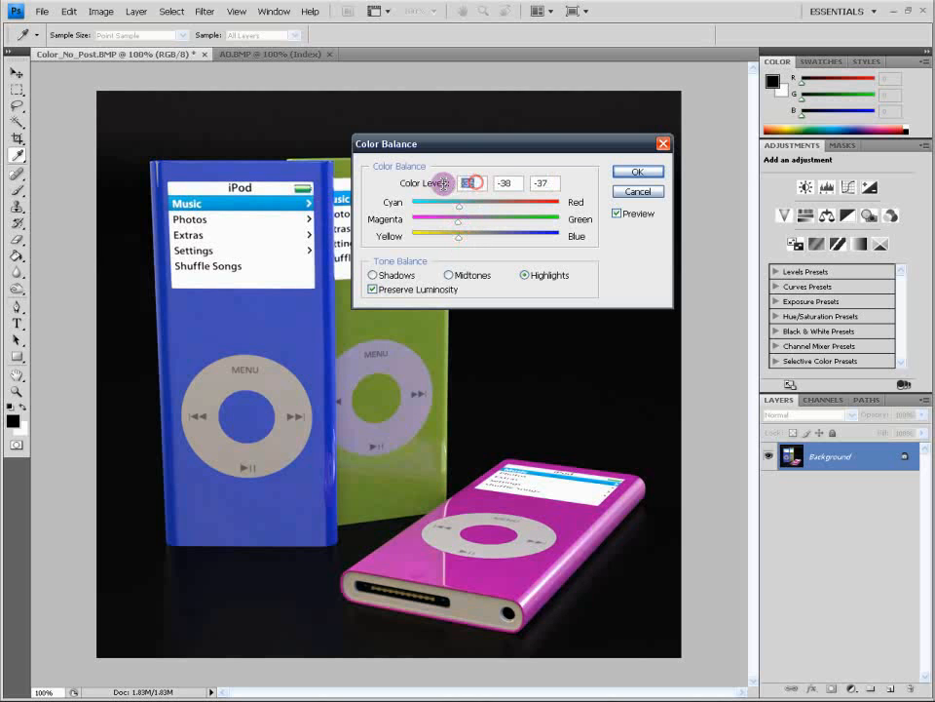
pyautogui.write('30')
pyautogui.press('Tab')
pyautogui.write('-')
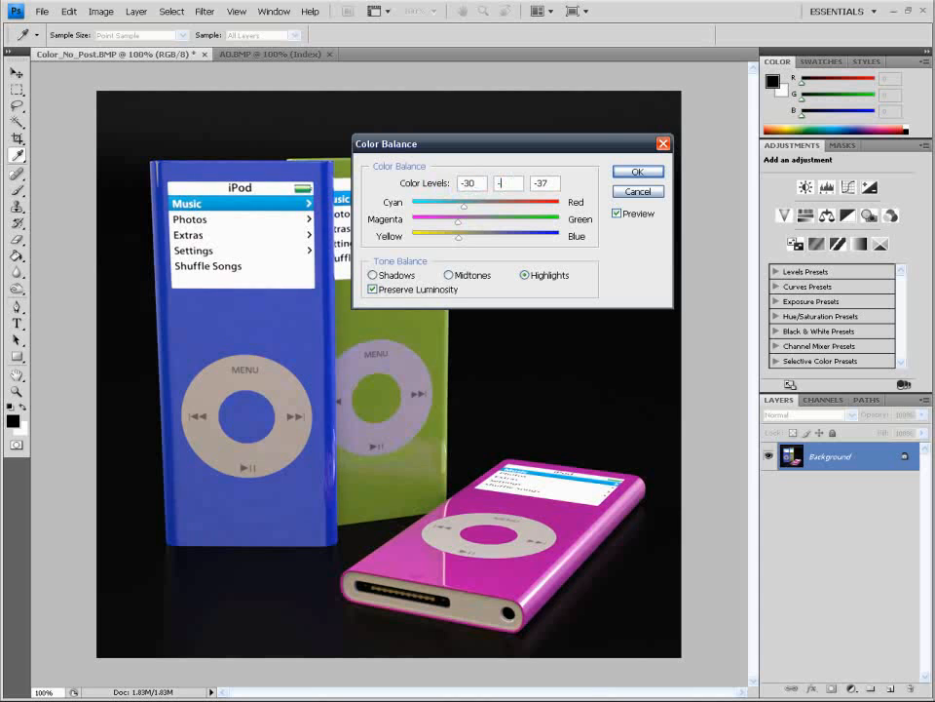
pyautogui.write('30')
pyautogui.press('Tab')
pyautogui.write('-')
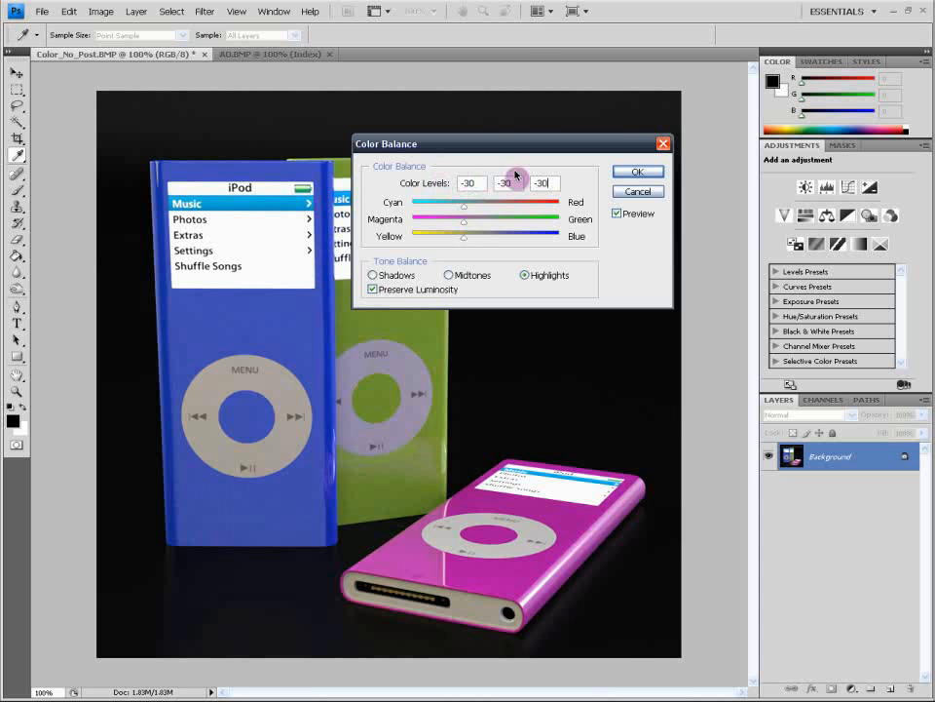
# Set the midtones color levels to -3, -10 and -18 and apply the Color Balance adjustment
pyautogui.click(449, 275)
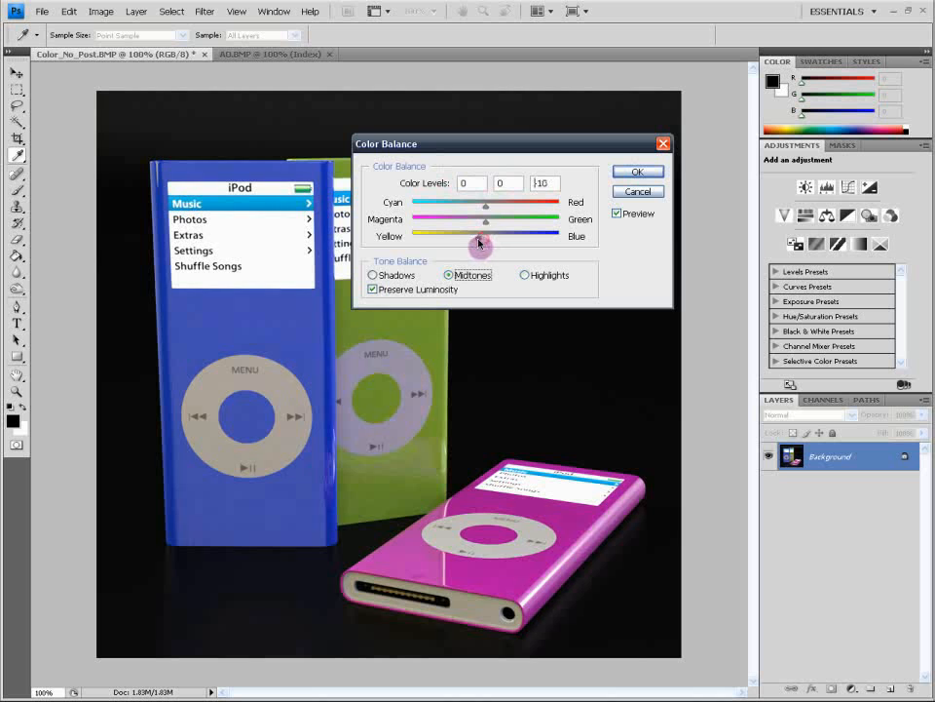
pyautogui.moveTo(486, 220)
pyautogui.mouseDown()
pyautogui.moveTo(475, 226)
pyautogui.moveTo(475, 208)
pyautogui.mouseUp()
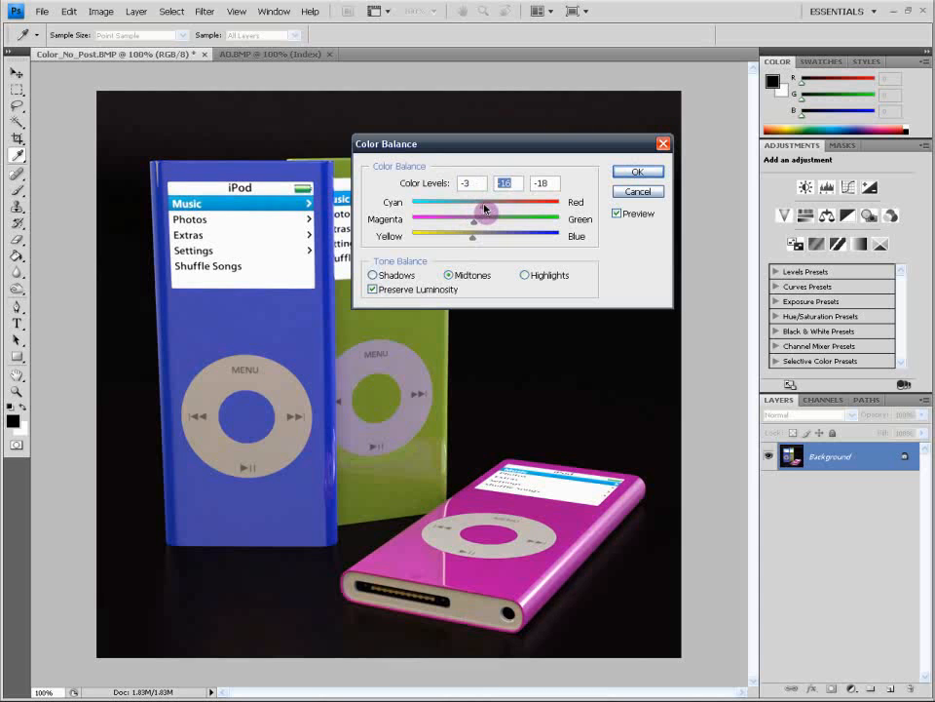
pyautogui.click(483, 205)
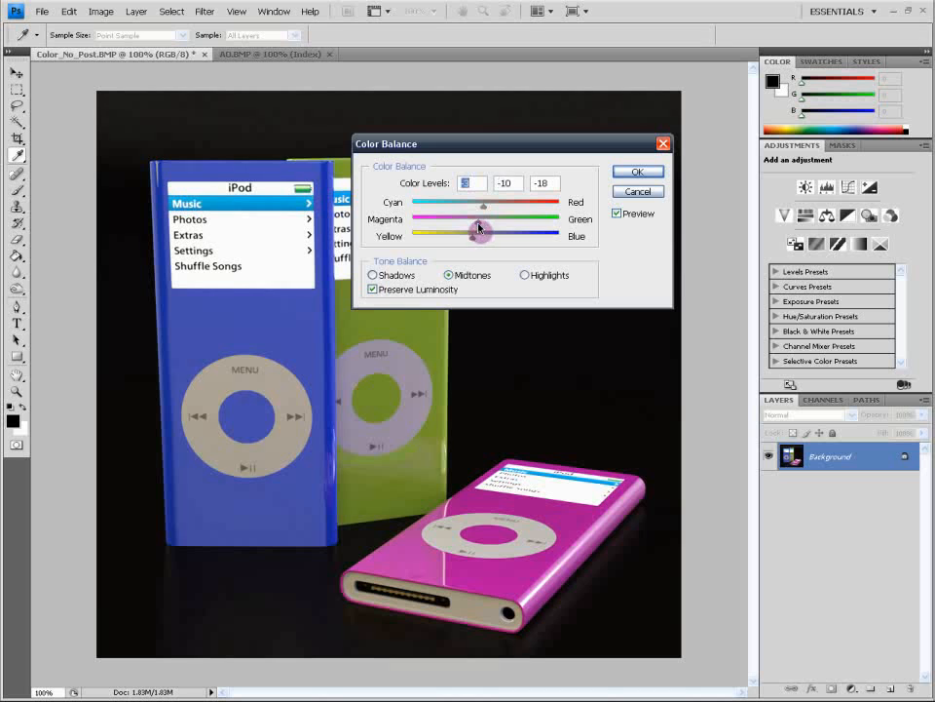
pyautogui.click(629, 173)
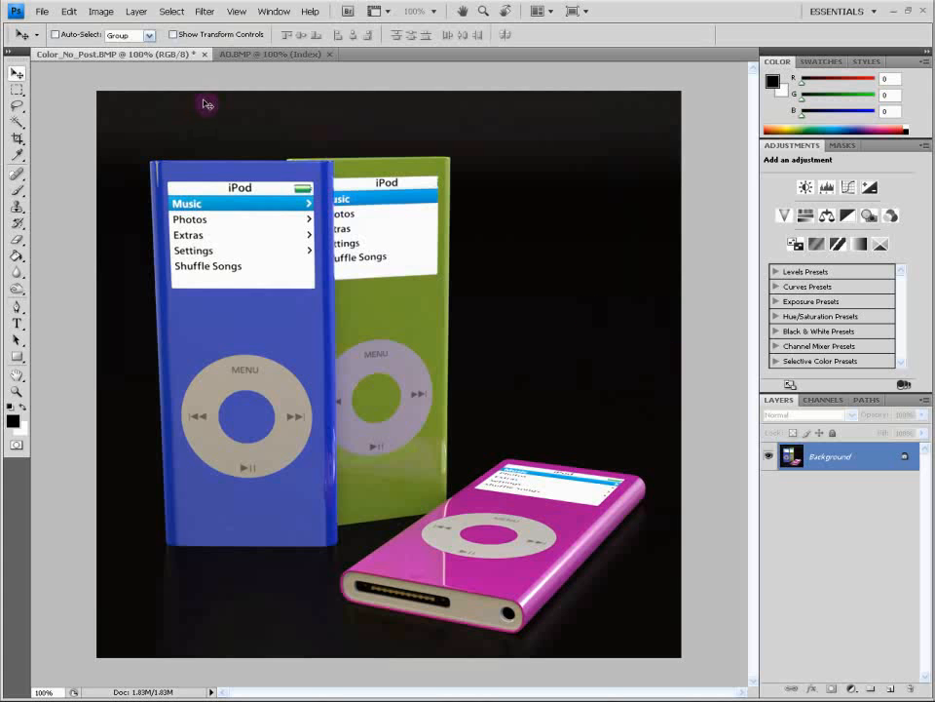
# Copy the whole AO image, close that file, and paste the copy as a new layer over Color_No_Post
pyautogui.click(259, 55)
pyautogui.click(18, 89)
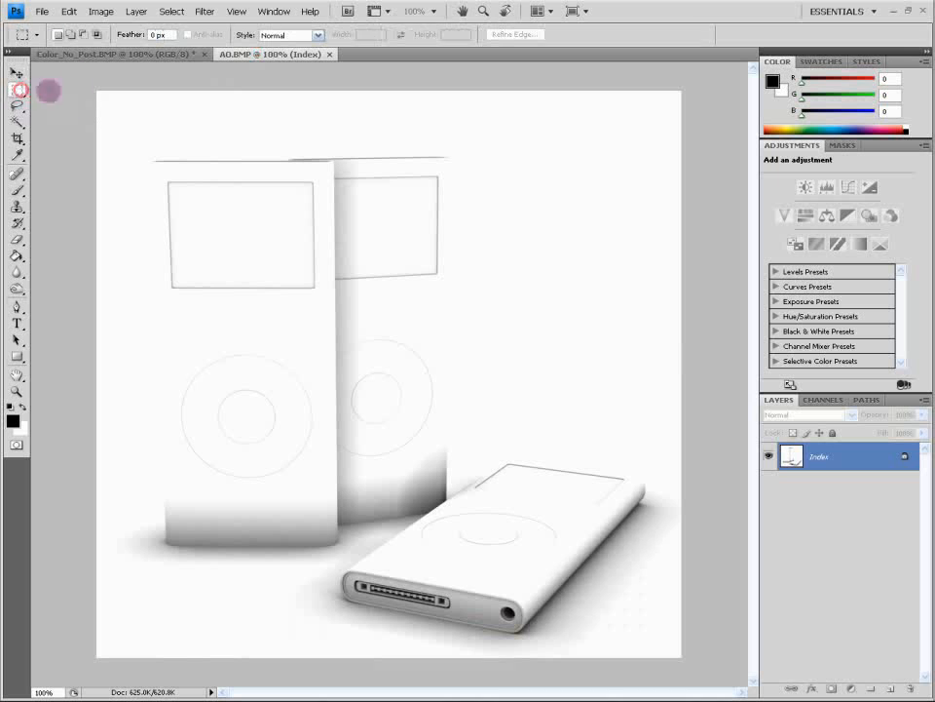
pyautogui.moveTo(78, 79); pyautogui.dragTo(668, 672)
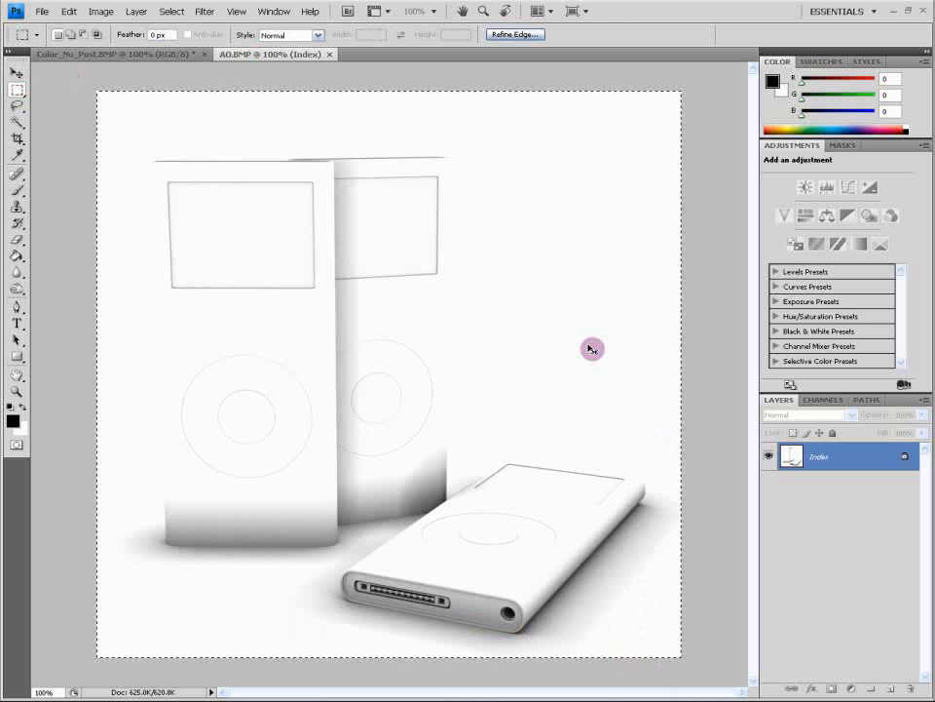
pyautogui.hotkey('ctrl', 'c')
pyautogui.click(329, 54)
pyautogui.hotkey('ctrl', 'v')
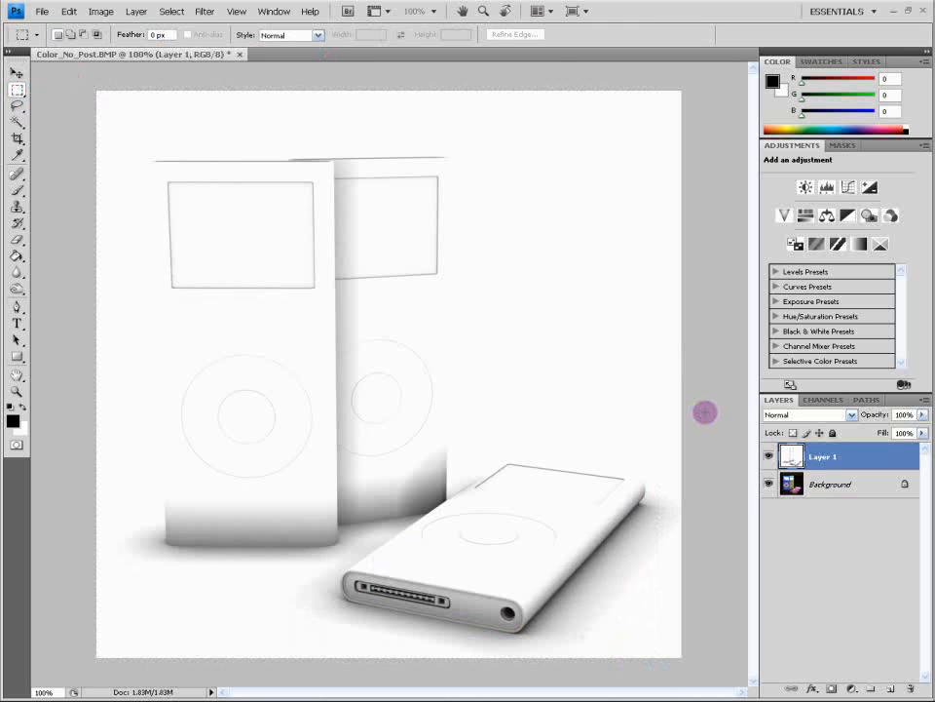
# Set the pasted ambient occlusion layer's blend mode to Multiply and its opacity to 80%
pyautogui.click(850, 415)
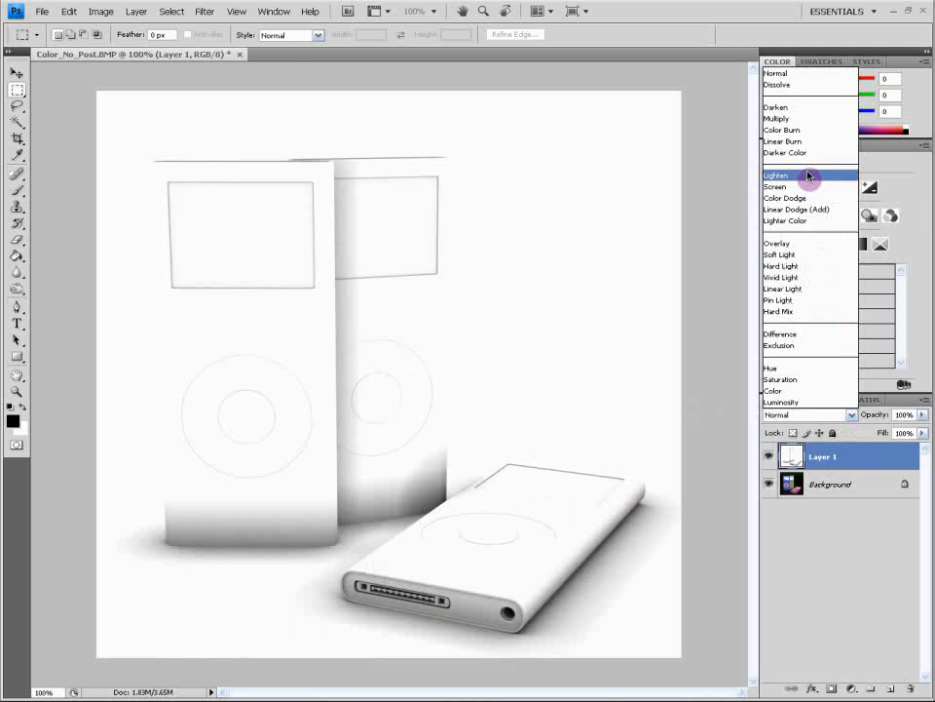
pyautogui.click(801, 120)
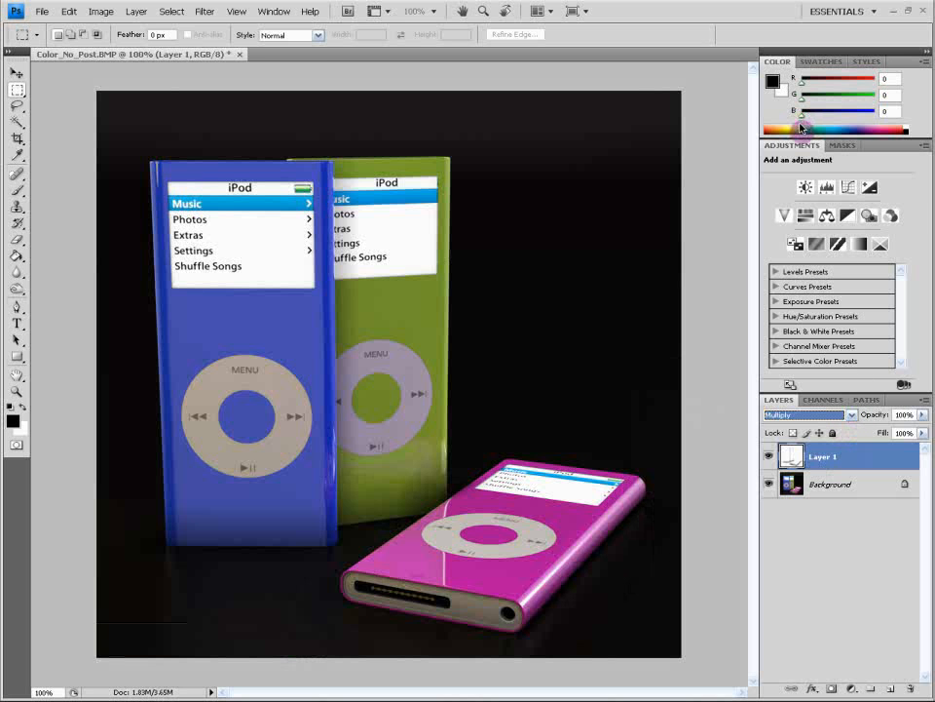
pyautogui.click(911, 413)
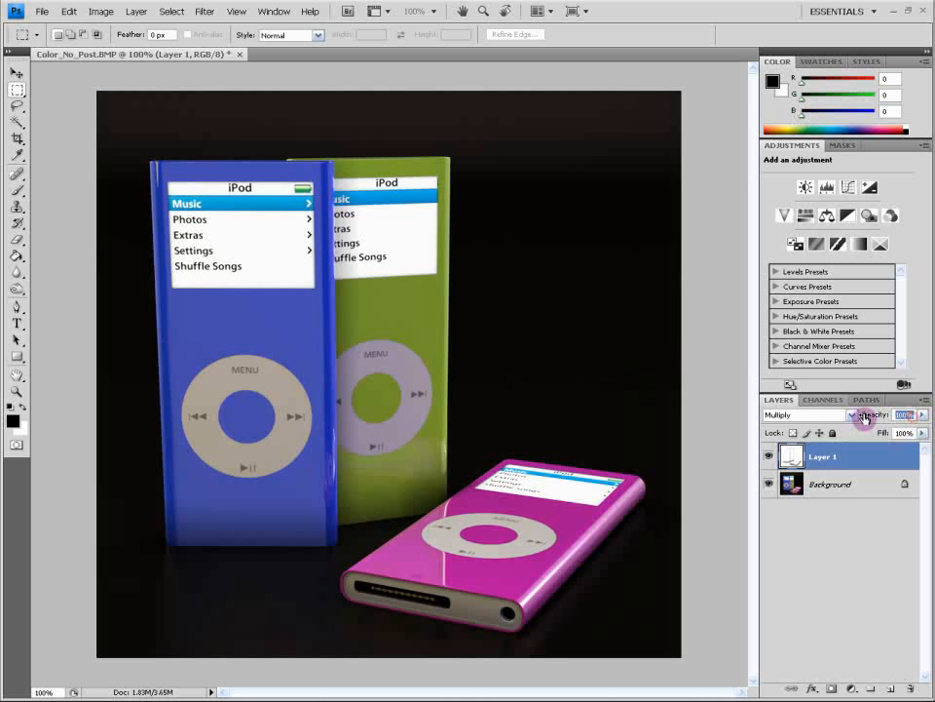
pyautogui.write('80')
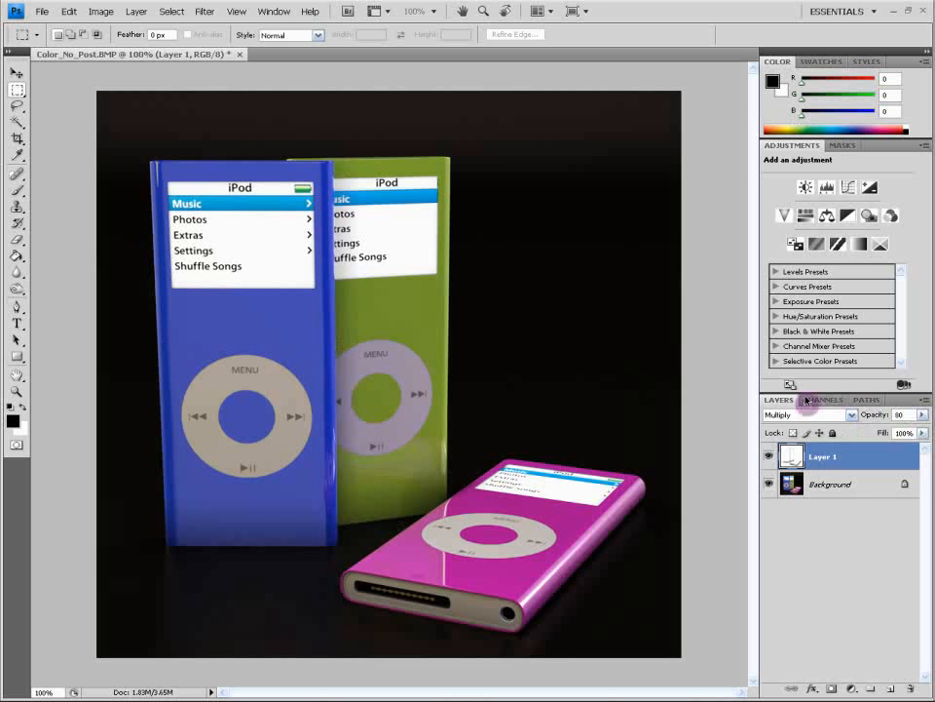
# Add an empty layer above the ambient occlusion layer and merge all layers down into the Background
pyautogui.click(850, 484)
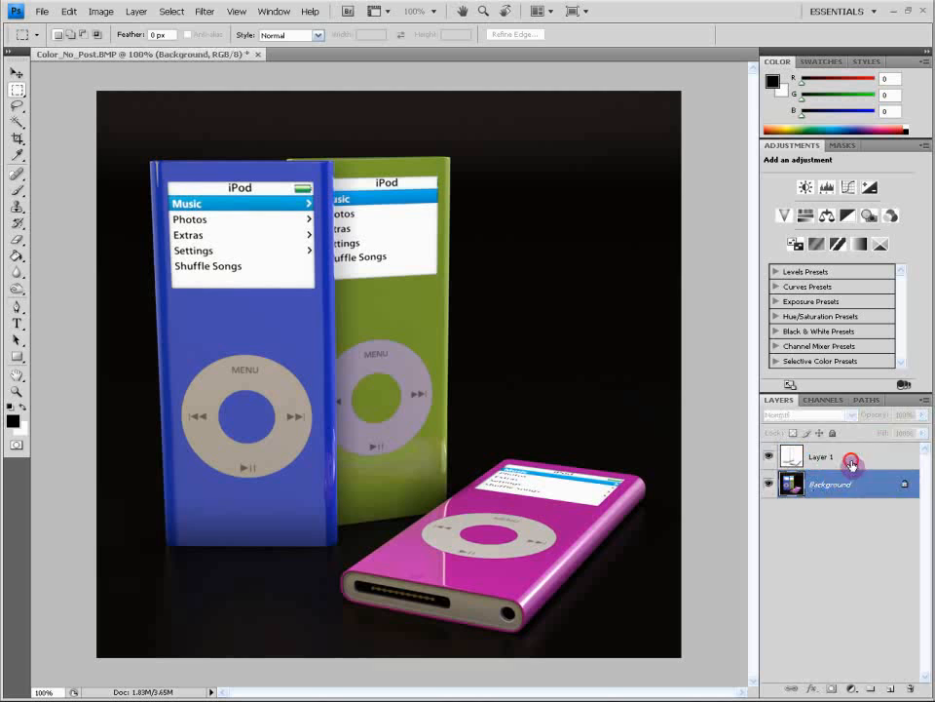
pyautogui.click(849, 458)
pyautogui.click(891, 687)
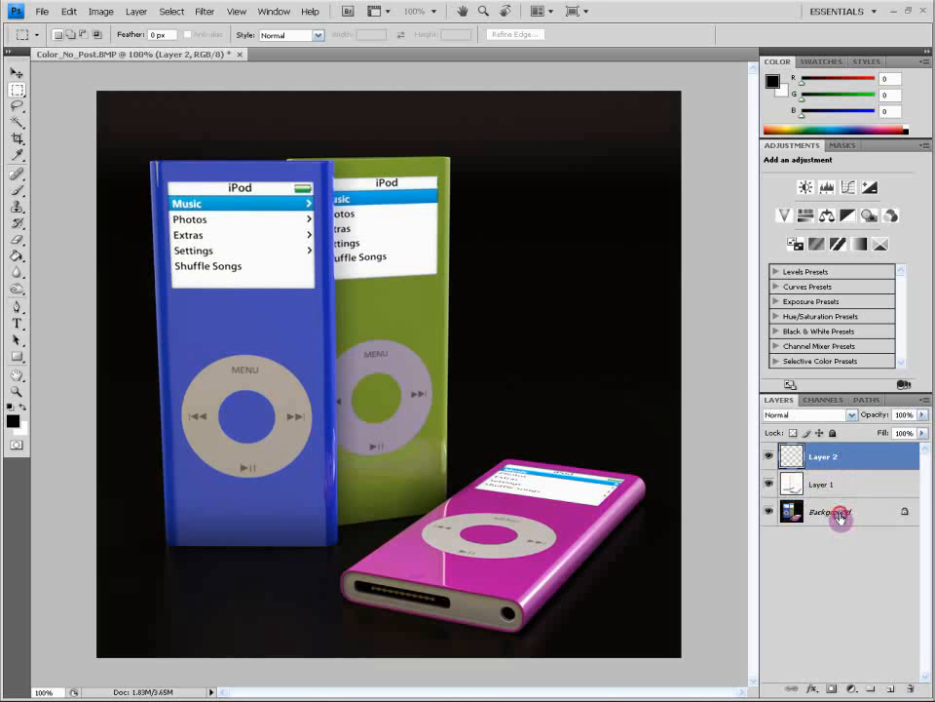
pyautogui.keyDown('shift'); pyautogui.click(840, 513); pyautogui.keyUp('shift')
pyautogui.hotkey('ctrl', 'e')
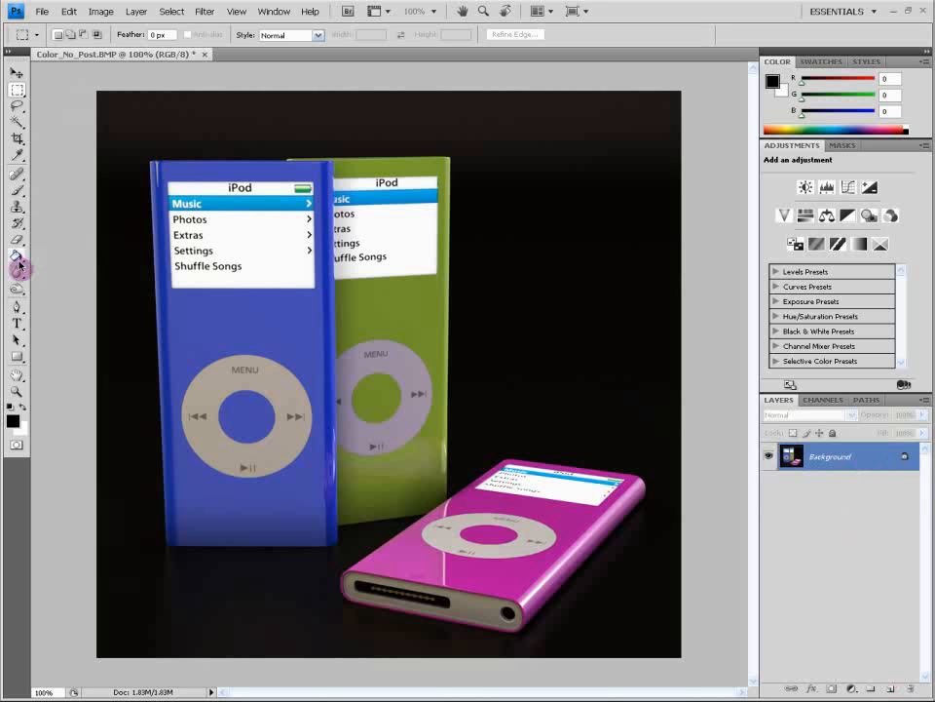
pyautogui.click(101, 12)
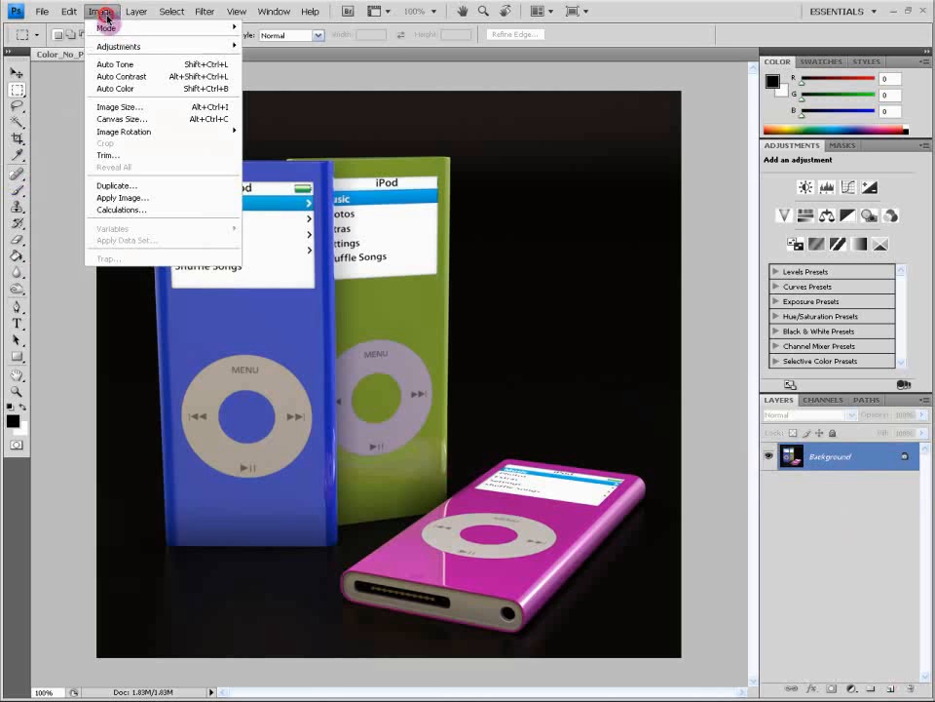
pyautogui.click(114, 47)
pyautogui.click(299, 5)
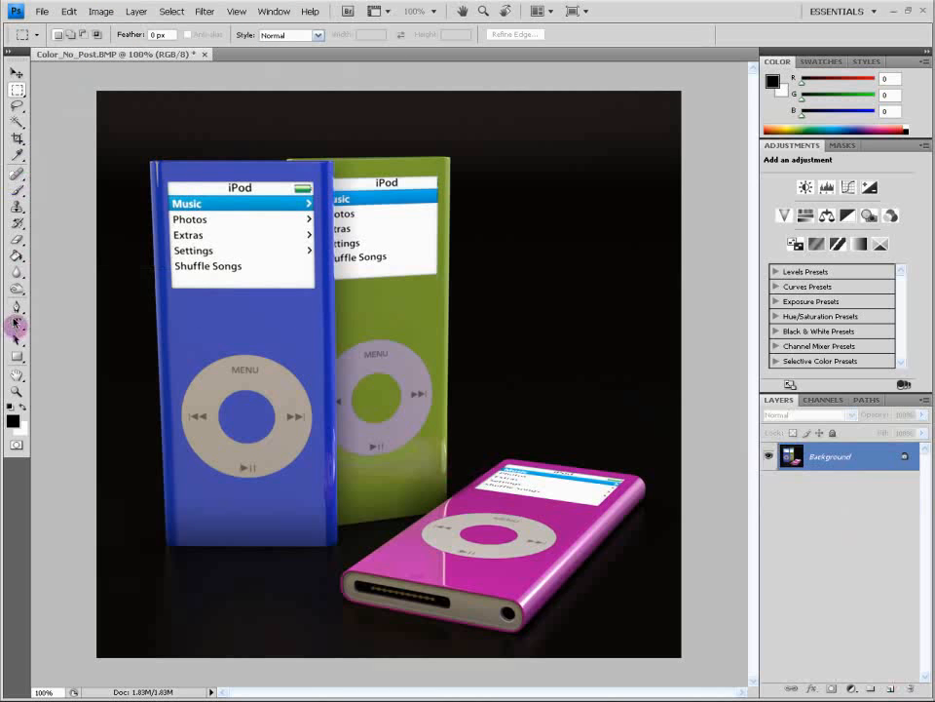
# Switch to the Gradient tool and choose the radial gradient style
pyautogui.moveTo(16, 256); pyautogui.dragTo(81, 259)
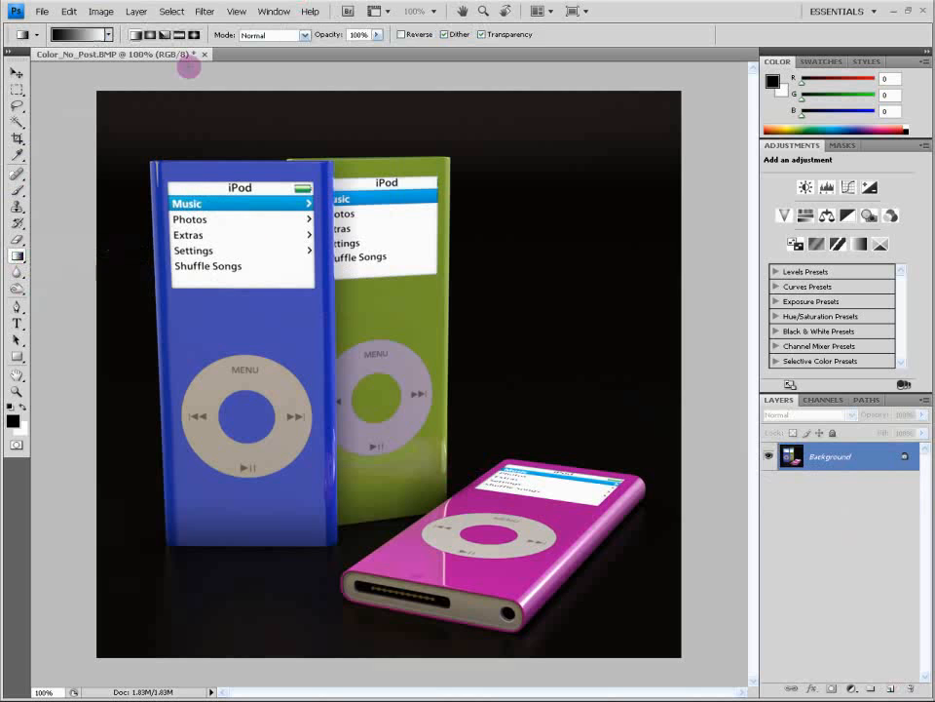
pyautogui.click(152, 35)
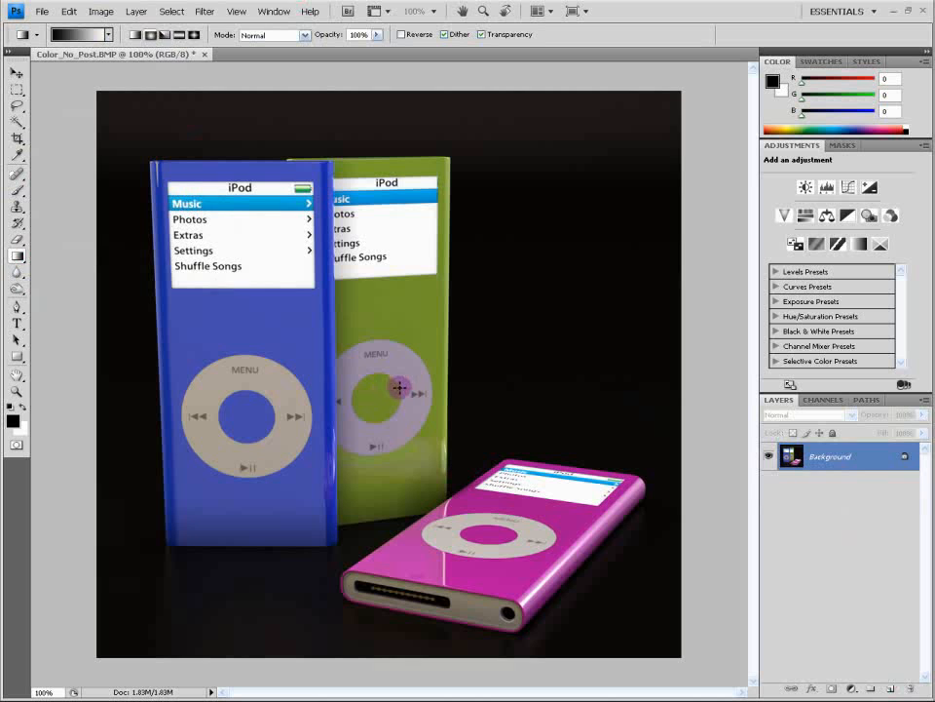
# Try black-to-white radial gradients of different lengths from the image centre on the Background layer, undoing each attempt
pyautogui.moveTo(396, 387); pyautogui.dragTo(163, 137)
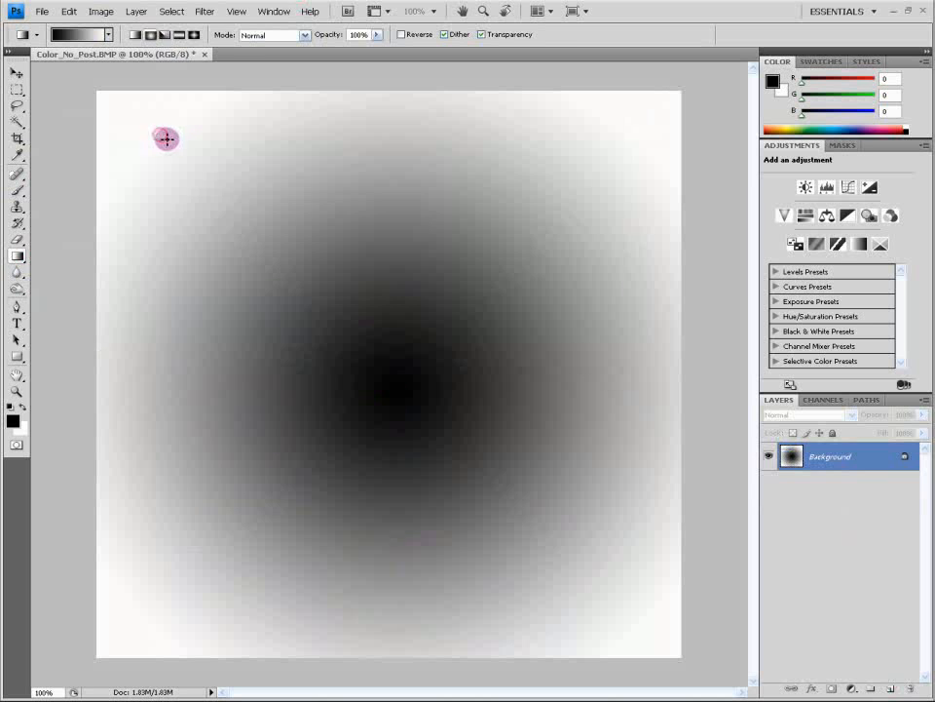
pyautogui.hotkey('ctrl', 'z')
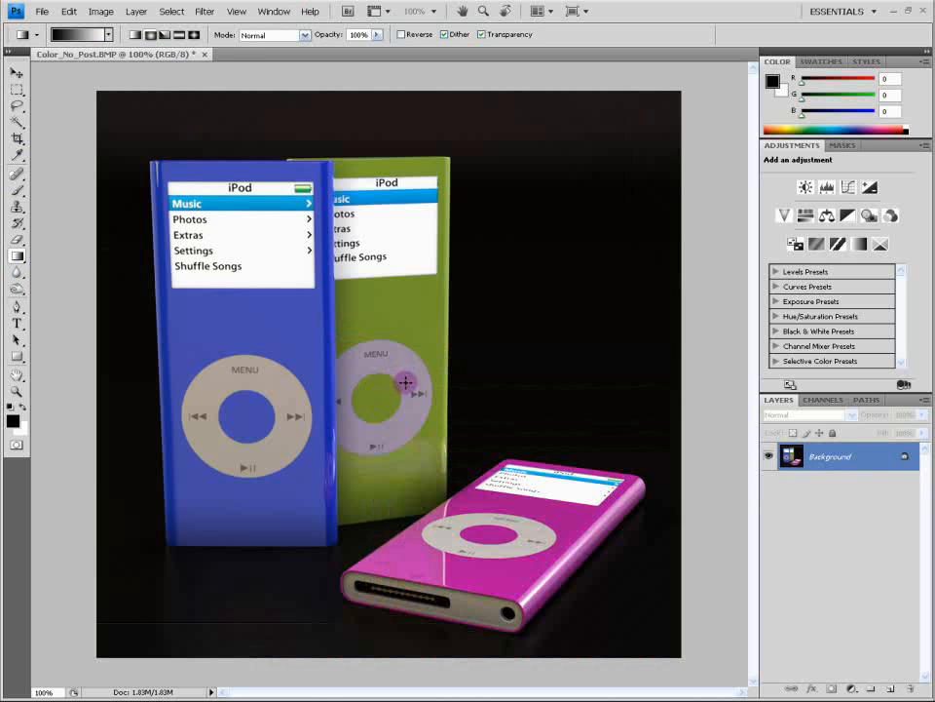
pyautogui.moveTo(400, 380); pyautogui.dragTo(447, 333)
pyautogui.hotkey('ctrl', 'z')
pyautogui.moveTo(98, 92); pyautogui.dragTo(485, 340)
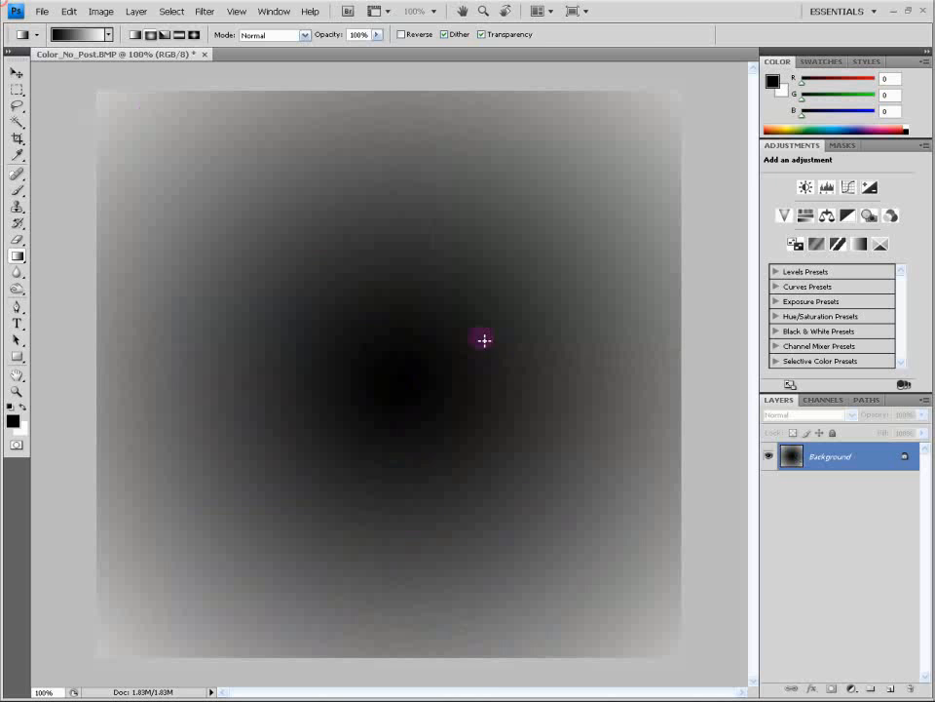
pyautogui.hotkey('ctrl', 'z')
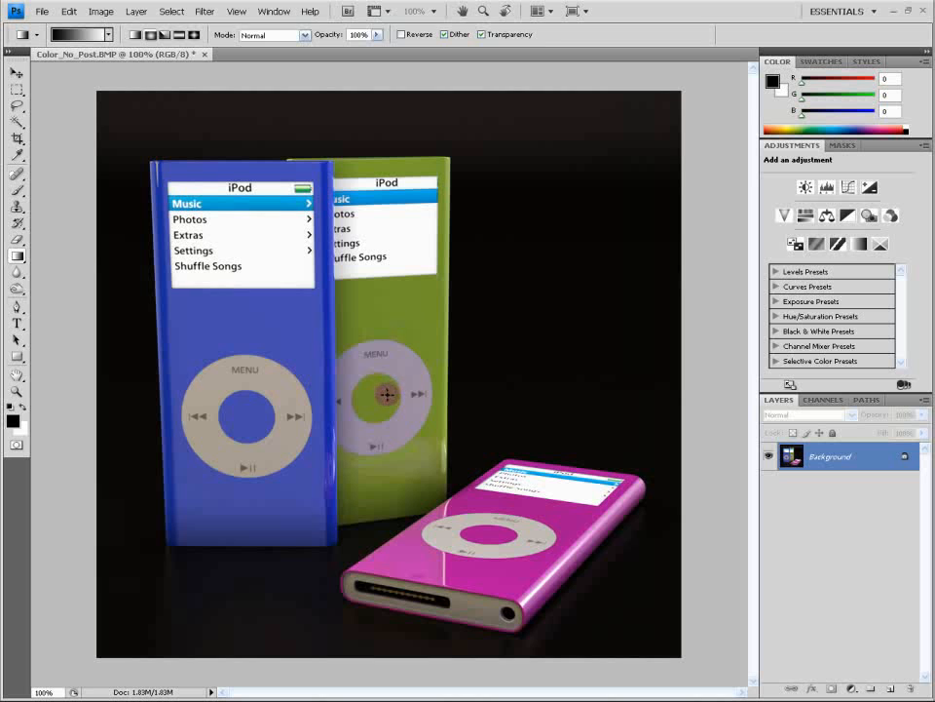
pyautogui.moveTo(392, 395); pyautogui.dragTo(99, 92)
pyautogui.moveTo(5, 5); pyautogui.dragTo(5, 5)
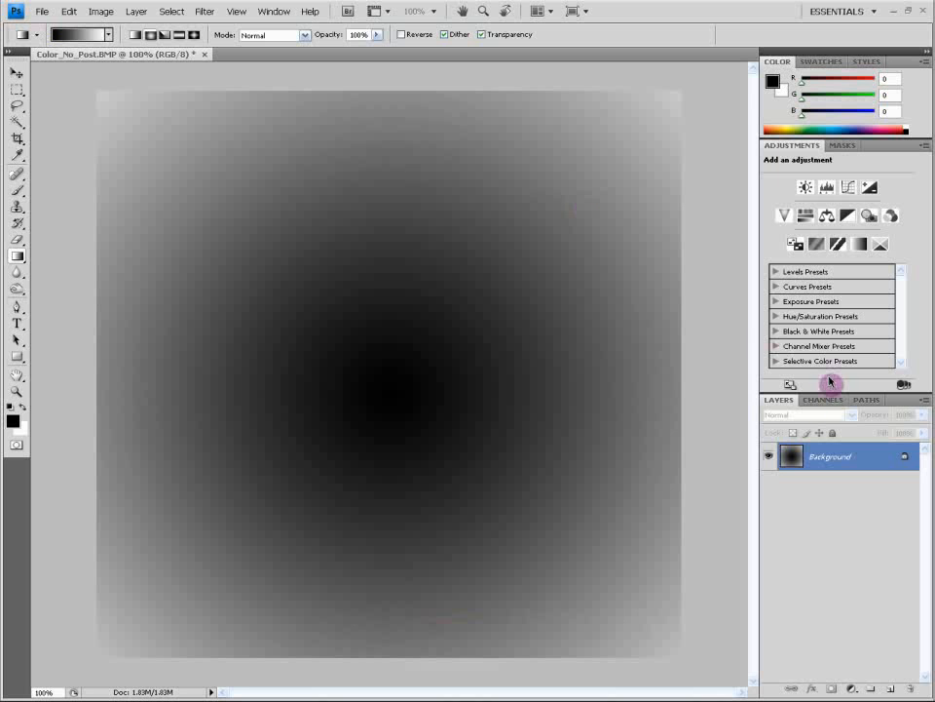
pyautogui.hotkey('ctrl', 'z')
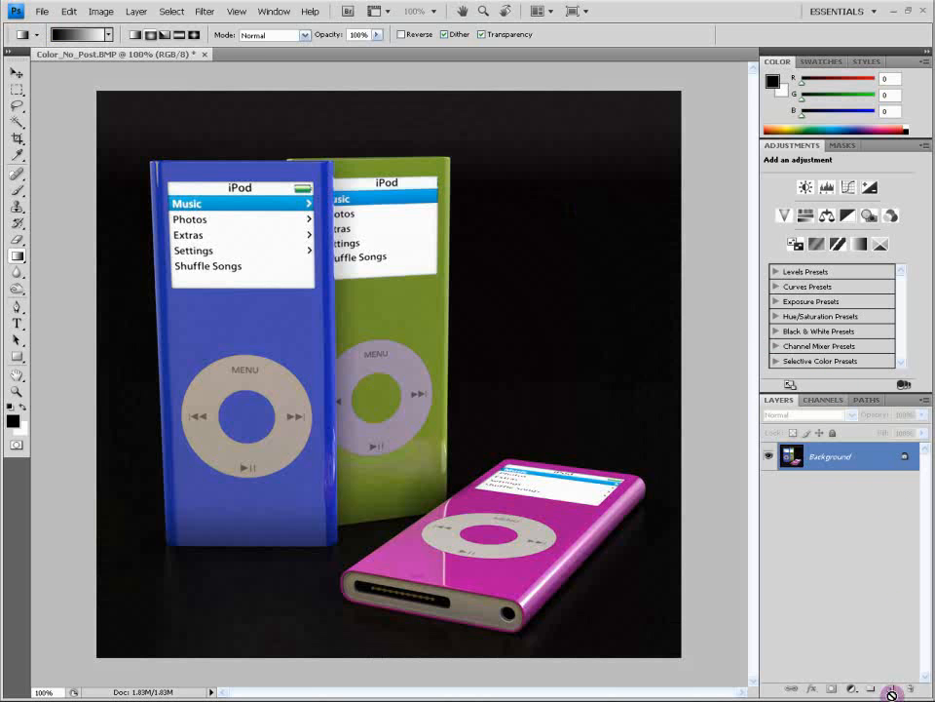
# Add a new layer and fill it with a black-to-white radial gradient from the image centre to its upper-left corner
pyautogui.click(890, 688)
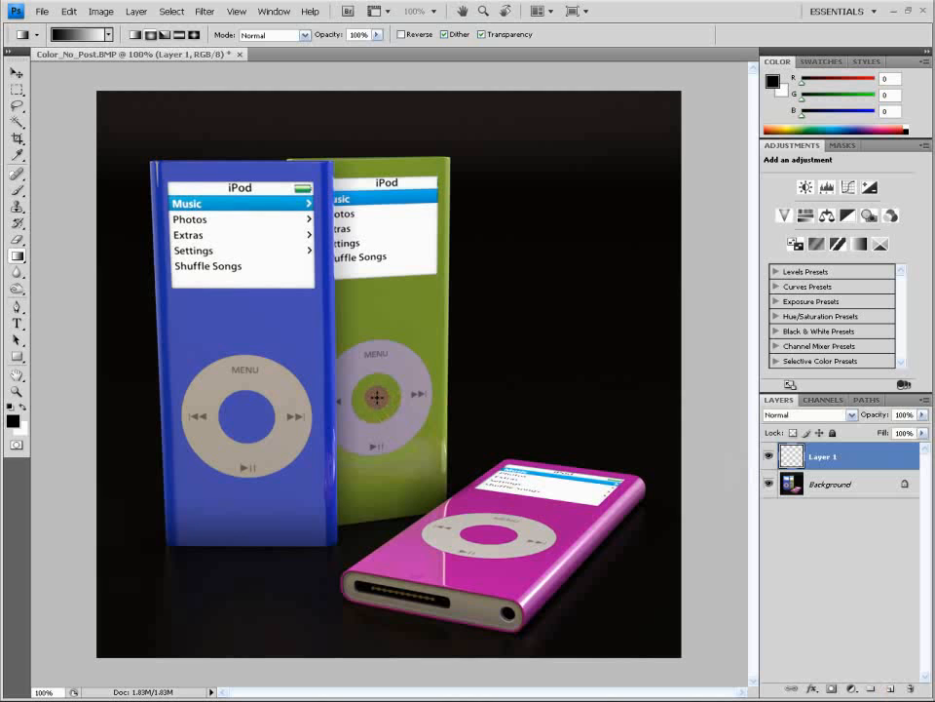
pyautogui.moveTo(372, 393); pyautogui.dragTo(97, 91)
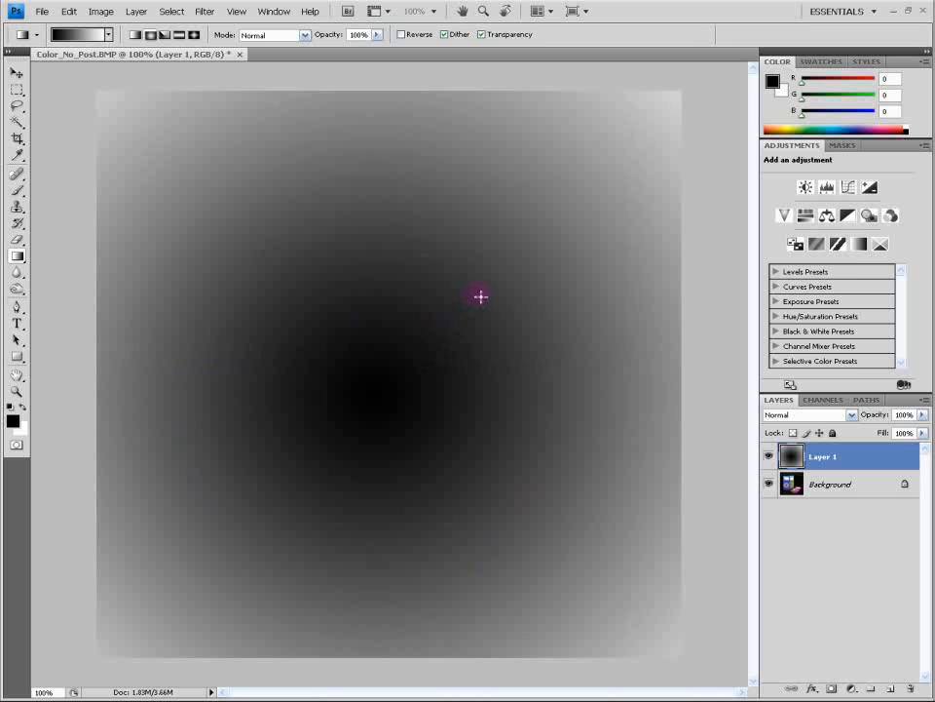
# Try the Overlay blend mode on the gradient layer and change it to Screen
pyautogui.click(854, 415)
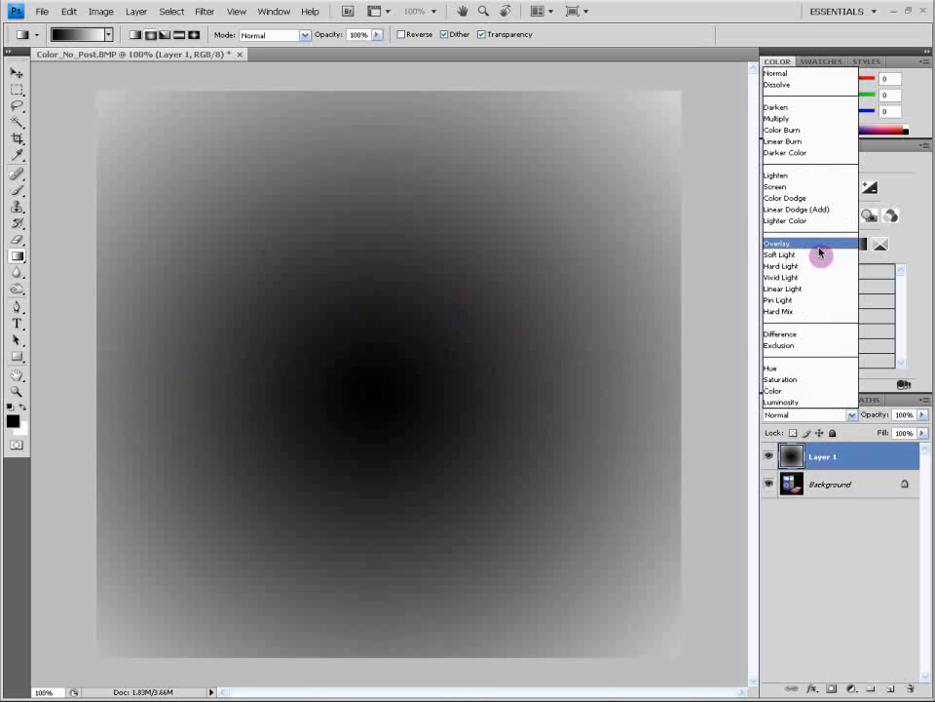
pyautogui.click(820, 250)
pyautogui.click(851, 415)
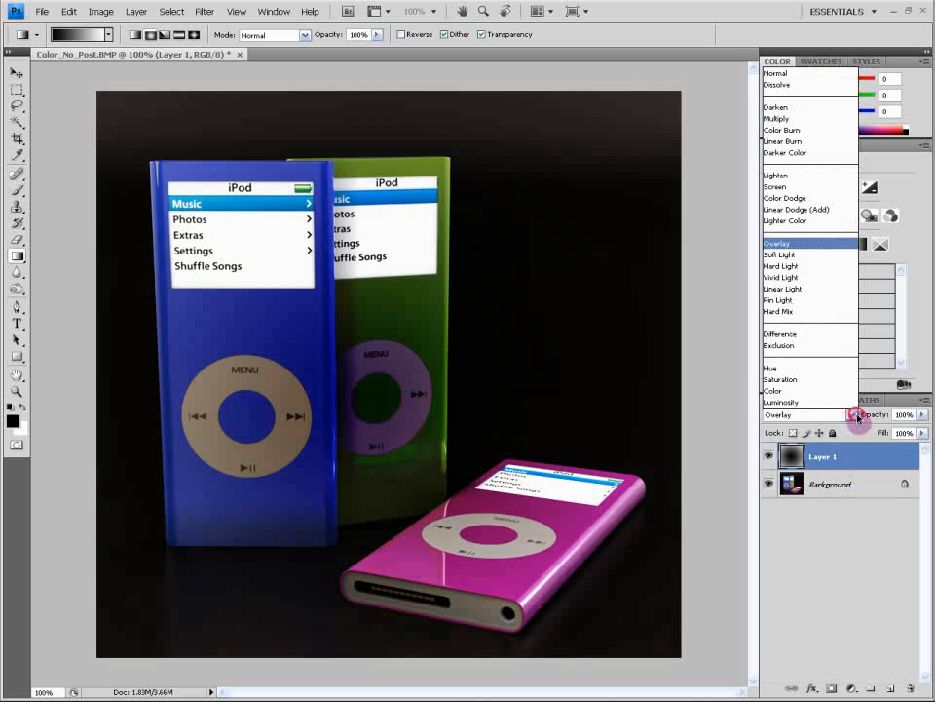
pyautogui.click(801, 185)
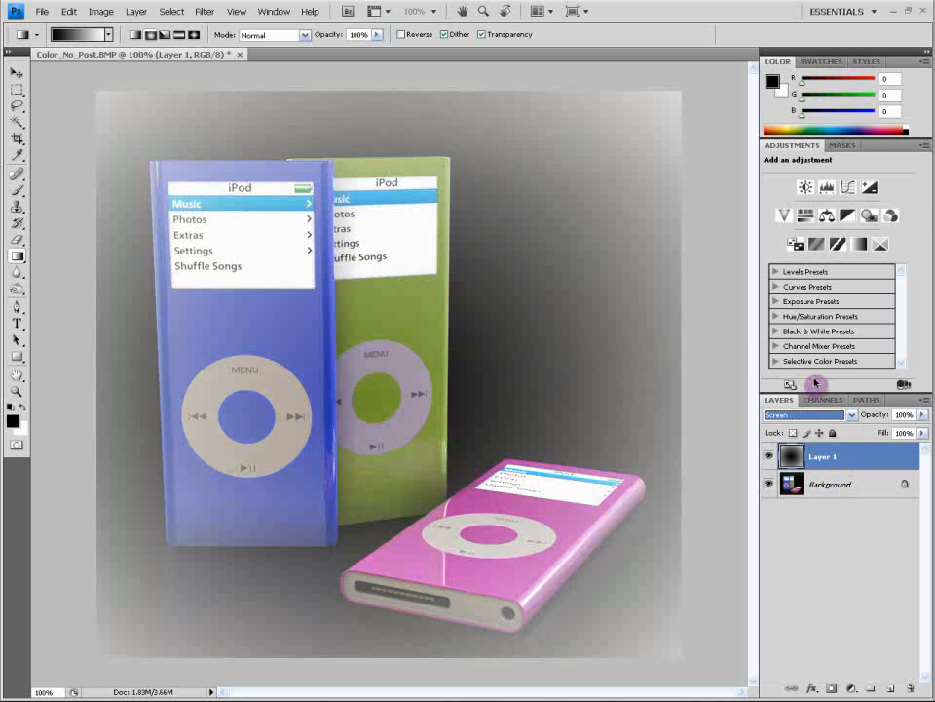
# Try inverting the gradient on Layer 1 and invert it back
pyautogui.hotkey('ctrl', 'i')
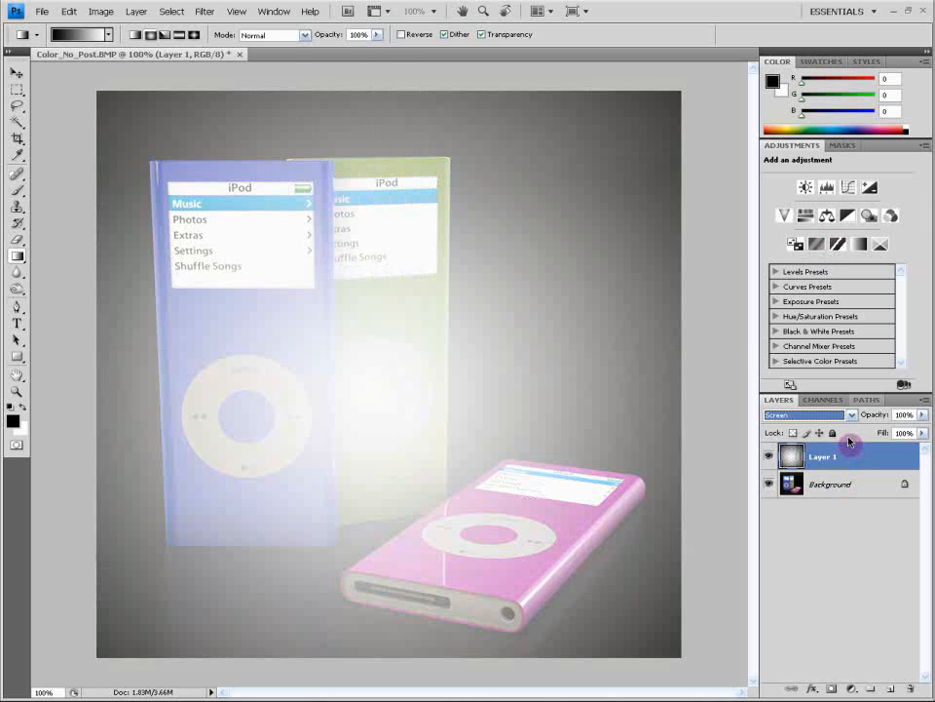
pyautogui.hotkey('ctrl', 'i')
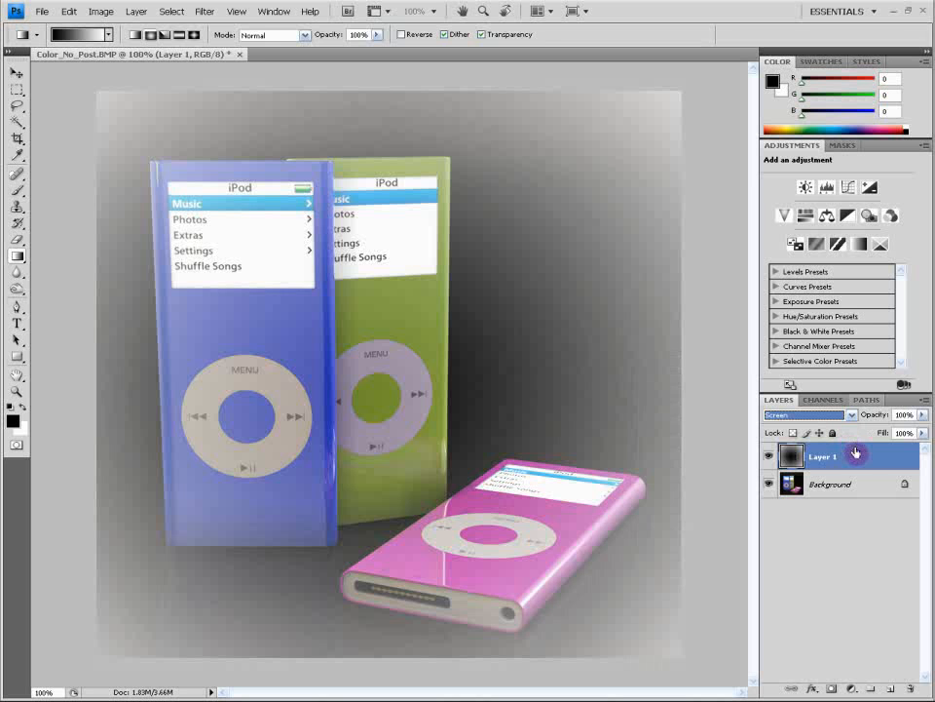
pyautogui.click(818, 481)
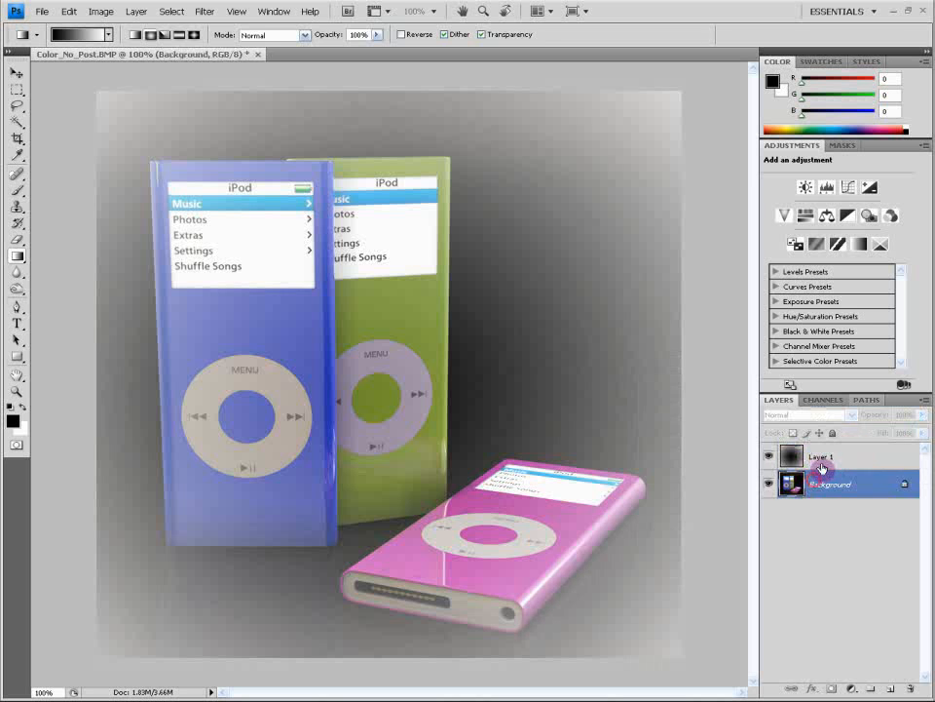
pyautogui.click(820, 464)
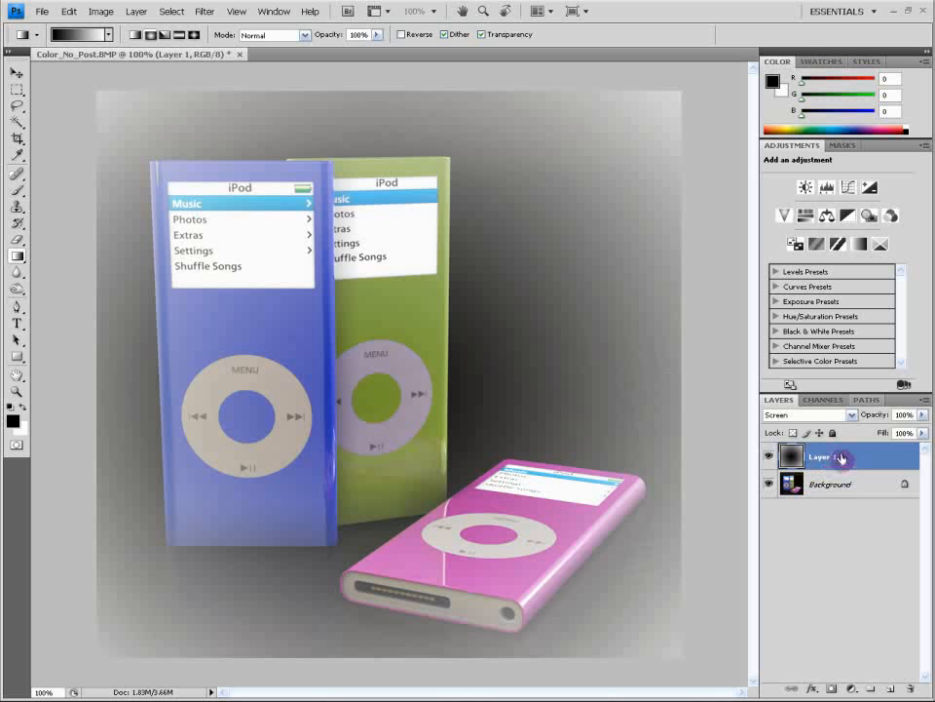
# Duplicate the Background layer and delete the stray empty Layer 2
pyautogui.click(891, 690)
pyautogui.click(828, 513)
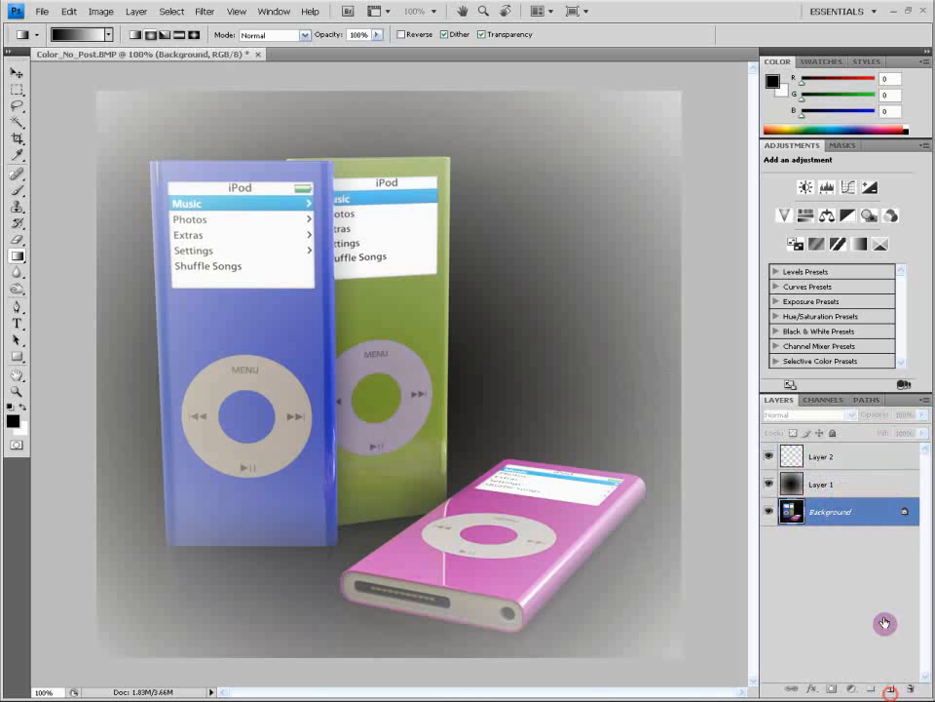
pyautogui.moveTo(857, 530); pyautogui.dragTo(889, 689)
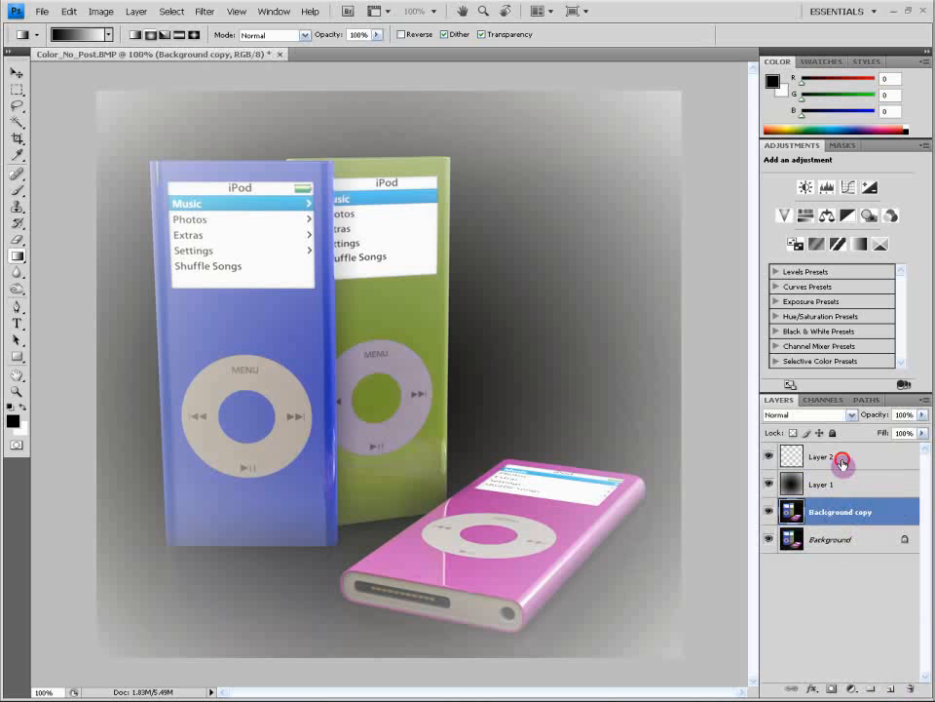
pyautogui.click(842, 462)
pyautogui.press('Delete')
pyautogui.click(842, 484)
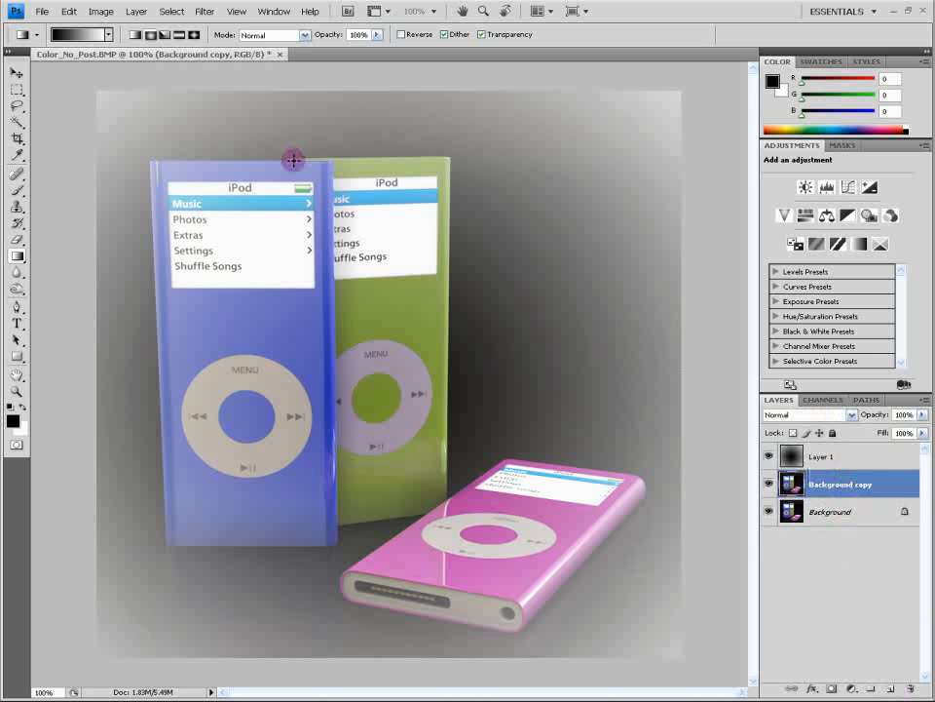
# Hide Layer 1 and Background, and apply a Radial Blur to Background copy with the Zoom method, Best quality and amount 60
pyautogui.click(768, 456)
pyautogui.click(769, 512)
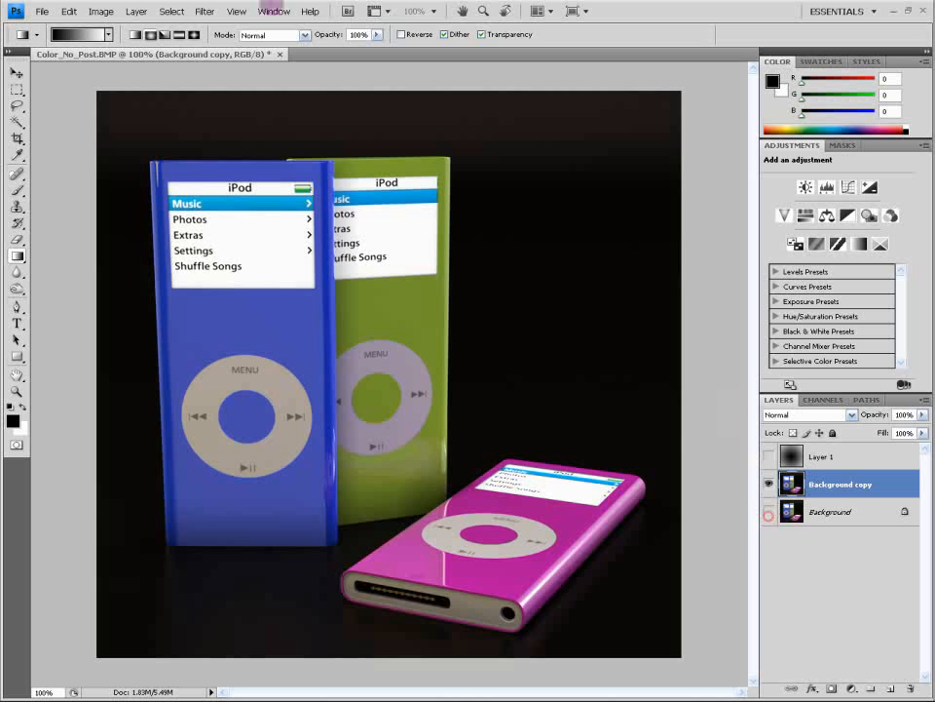
pyautogui.click(205, 12)
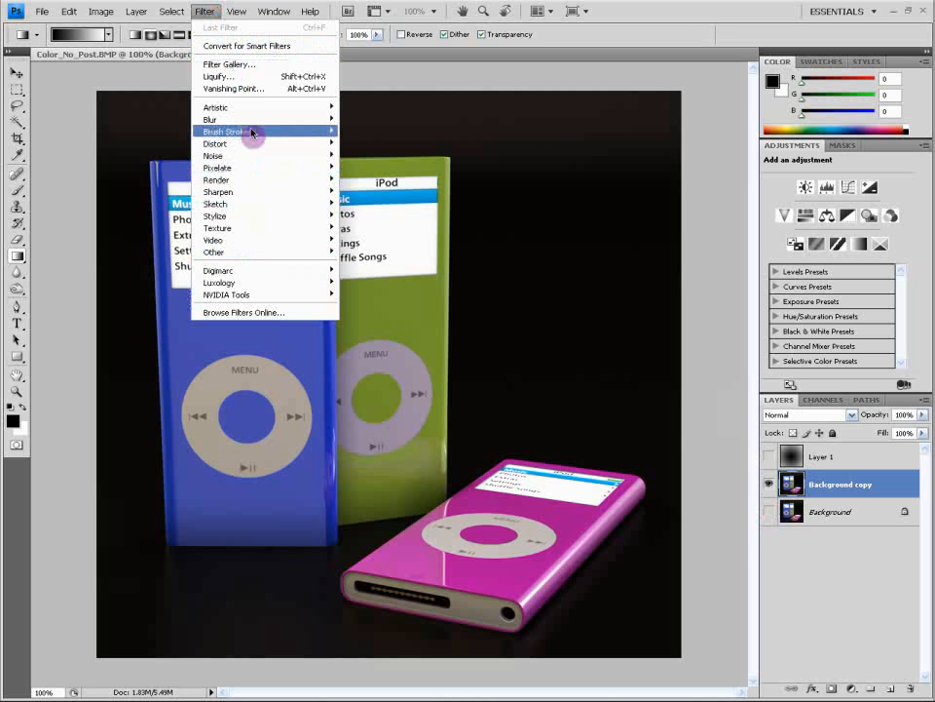
pyautogui.moveTo(244, 119)
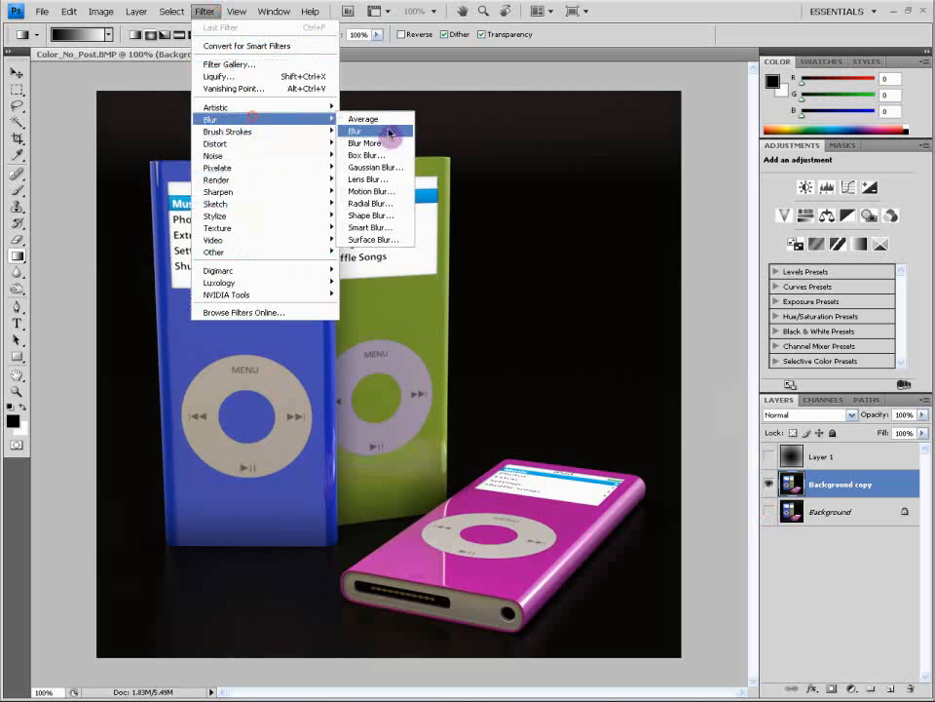
pyautogui.click(383, 204)
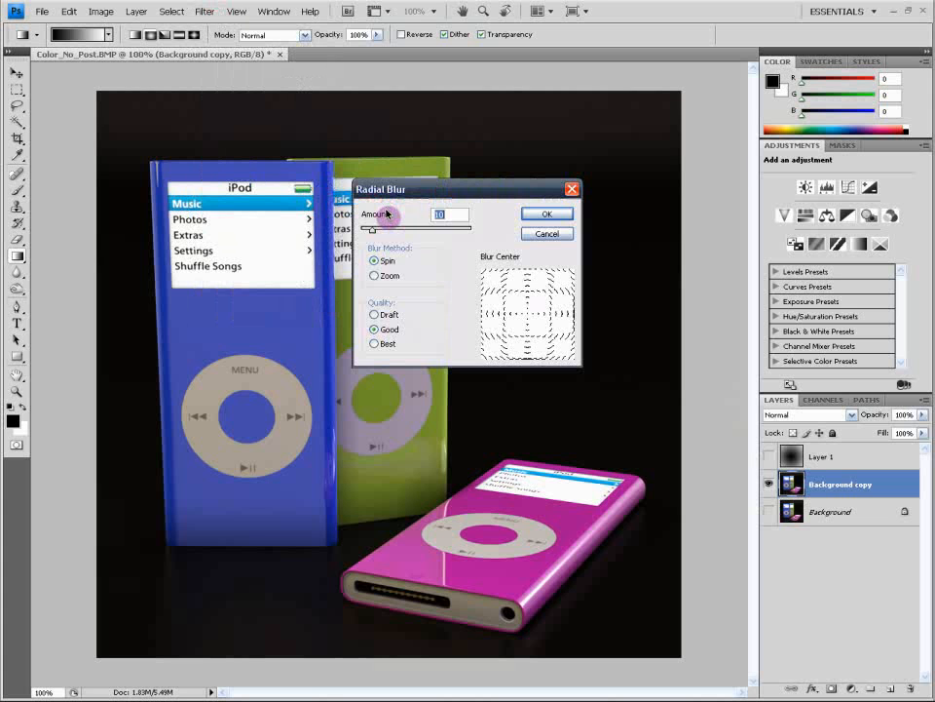
pyautogui.click(375, 276)
pyautogui.click(374, 343)
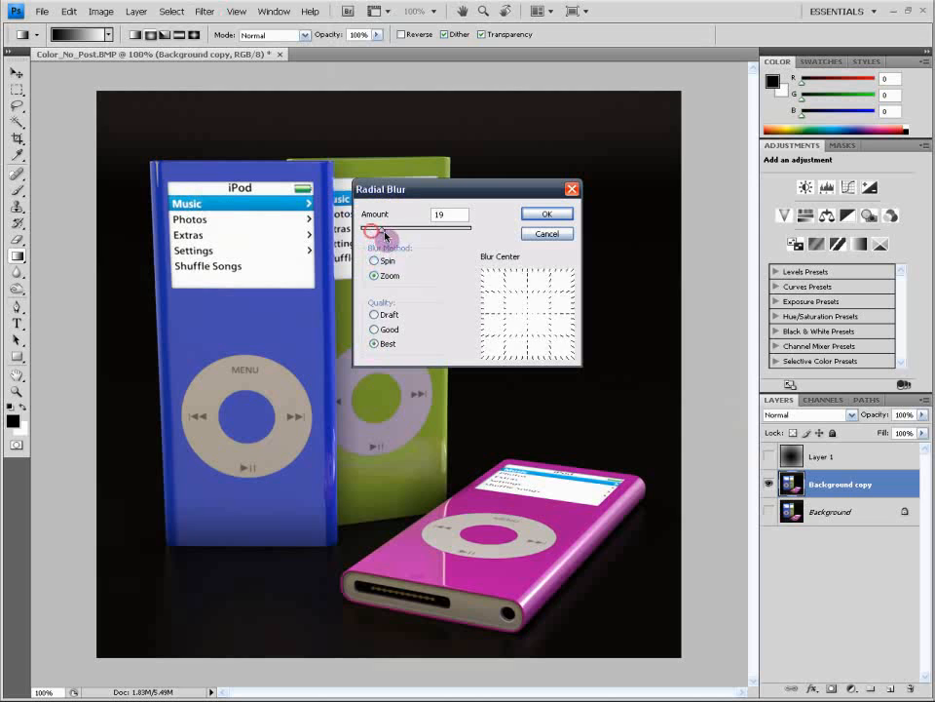
pyautogui.moveTo(378, 234); pyautogui.dragTo(429, 237)
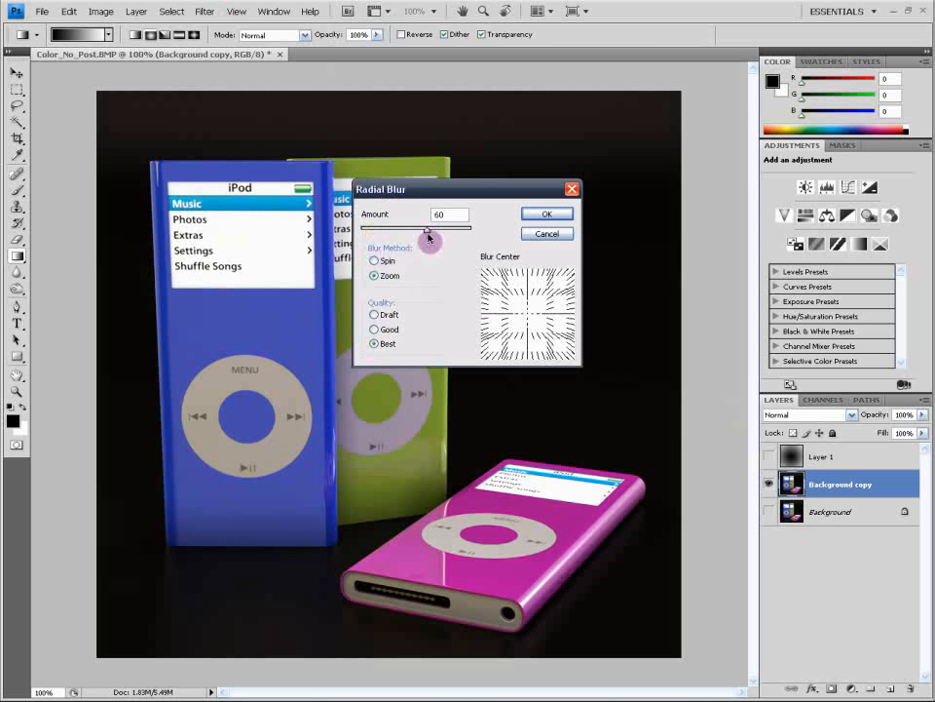
pyautogui.click(543, 216)
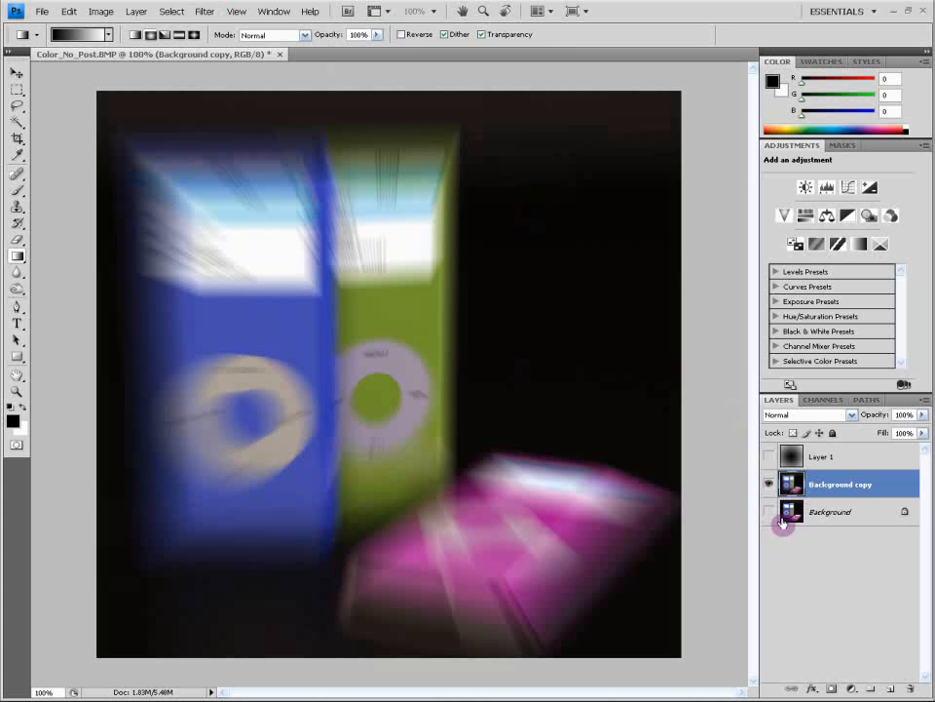
# Show Background and Layer 1 again and add a layer mask to the blurred Background copy layer
pyautogui.click(772, 512)
pyautogui.click(793, 455)
pyautogui.click(793, 480)
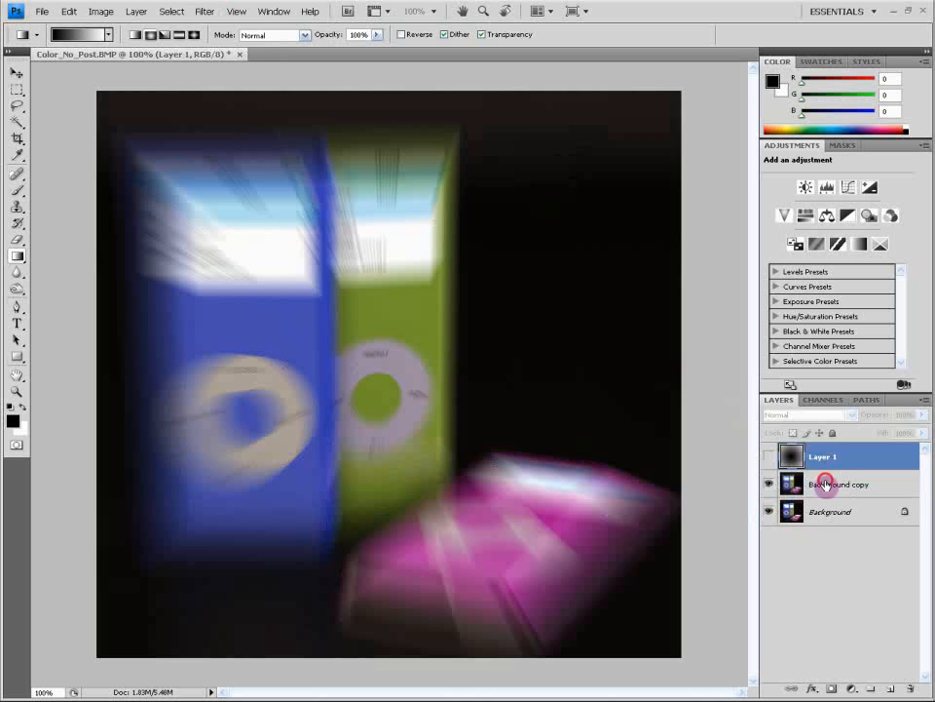
pyautogui.click(770, 456)
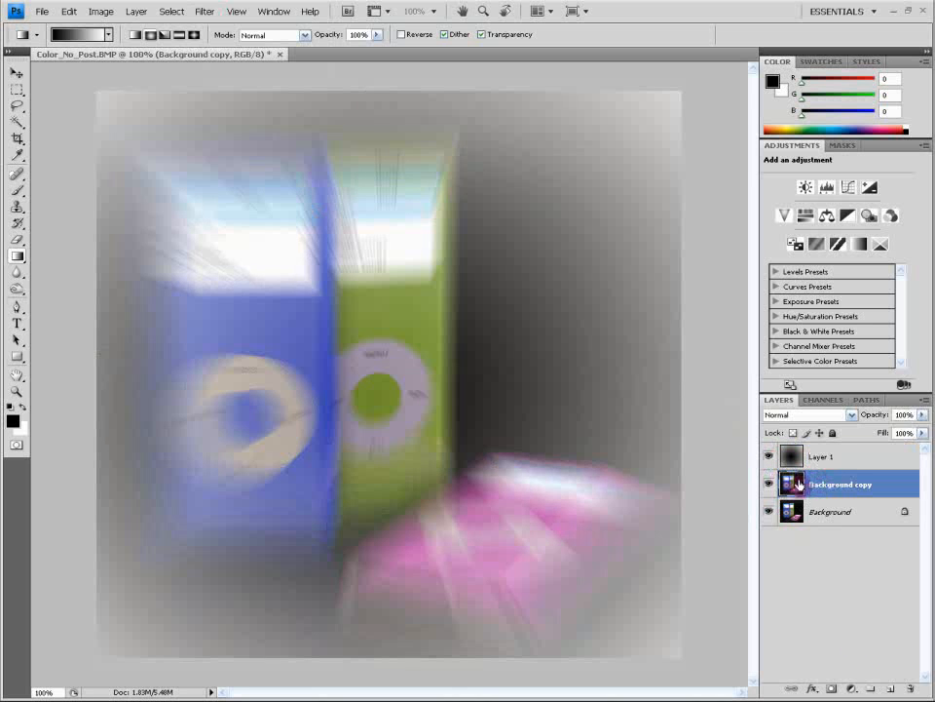
pyautogui.click(831, 688)
# Set Layer 1's blend mode to Normal, then select and copy its entire gradient
pyautogui.click(819, 456)
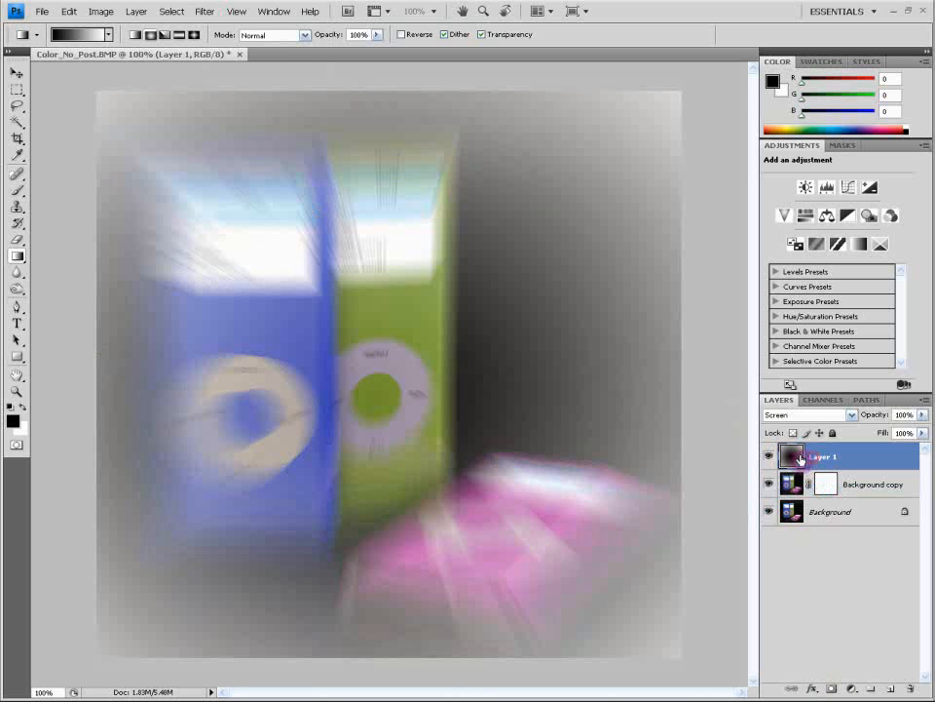
pyautogui.click(17, 89)
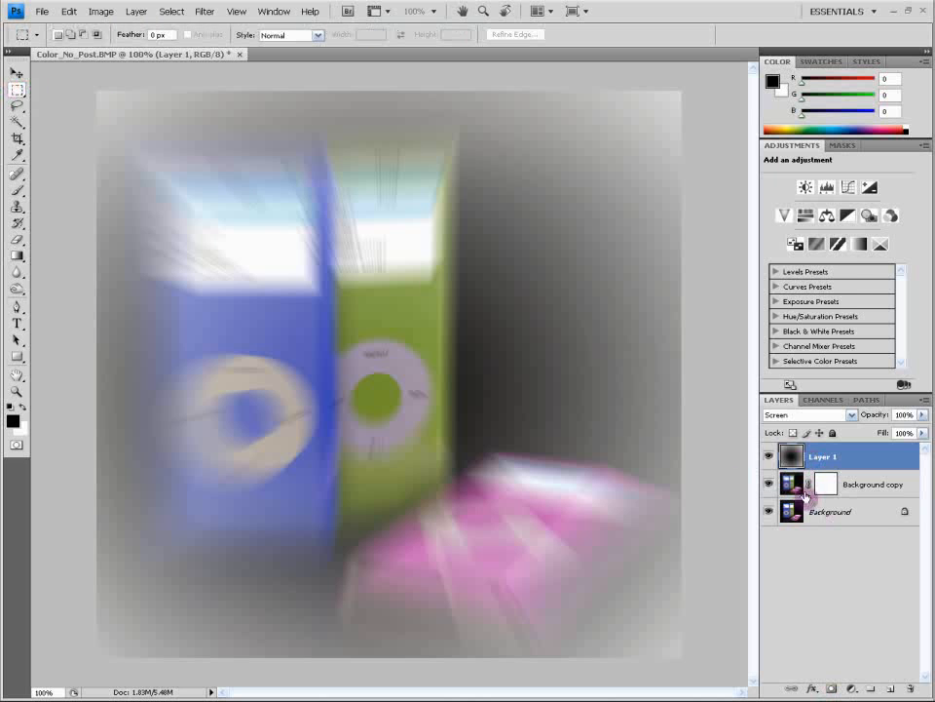
pyautogui.click(850, 417)
pyautogui.press('Escape')
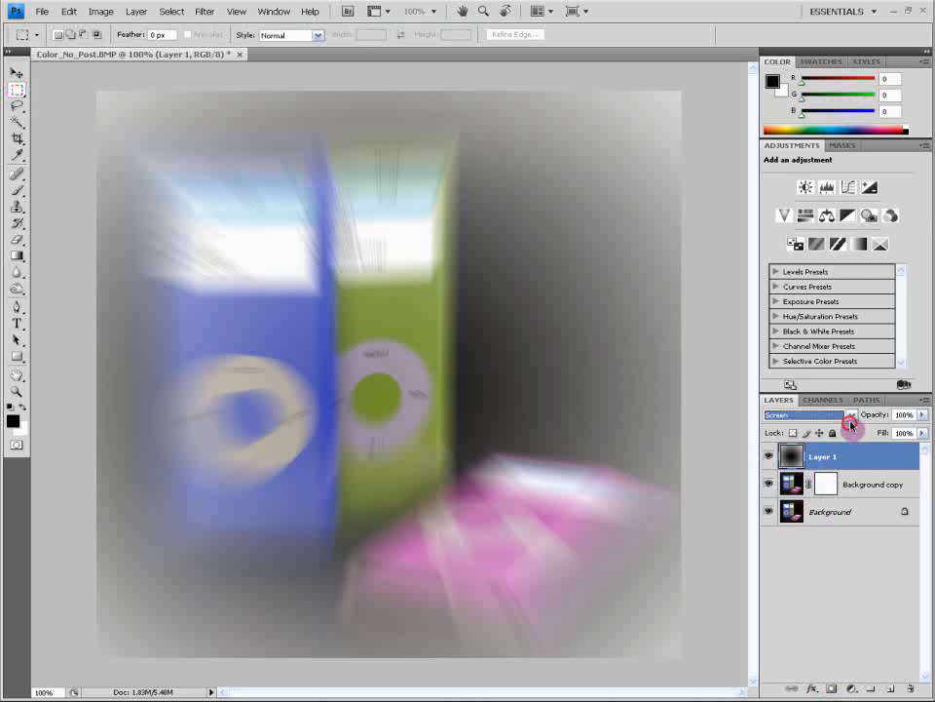
pyautogui.click(797, 415)
pyautogui.click(795, 68)
pyautogui.hotkey('ctrl', 'a')
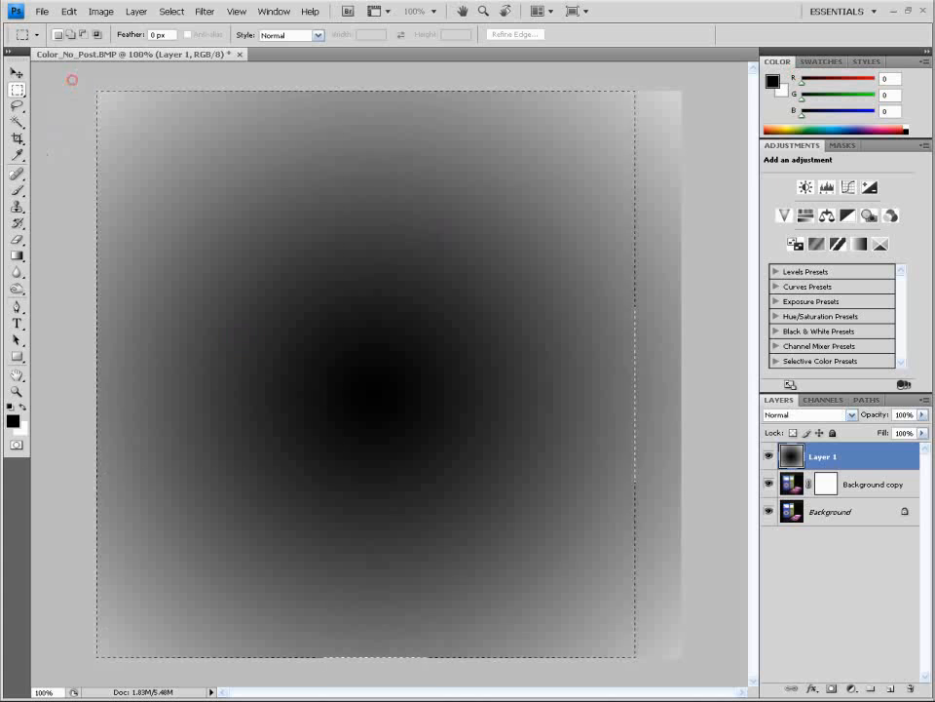
# Paste the copied gradient into the Background copy's layer mask channel and delete Layer 1
pyautogui.click(830, 484)
pyautogui.press('x')
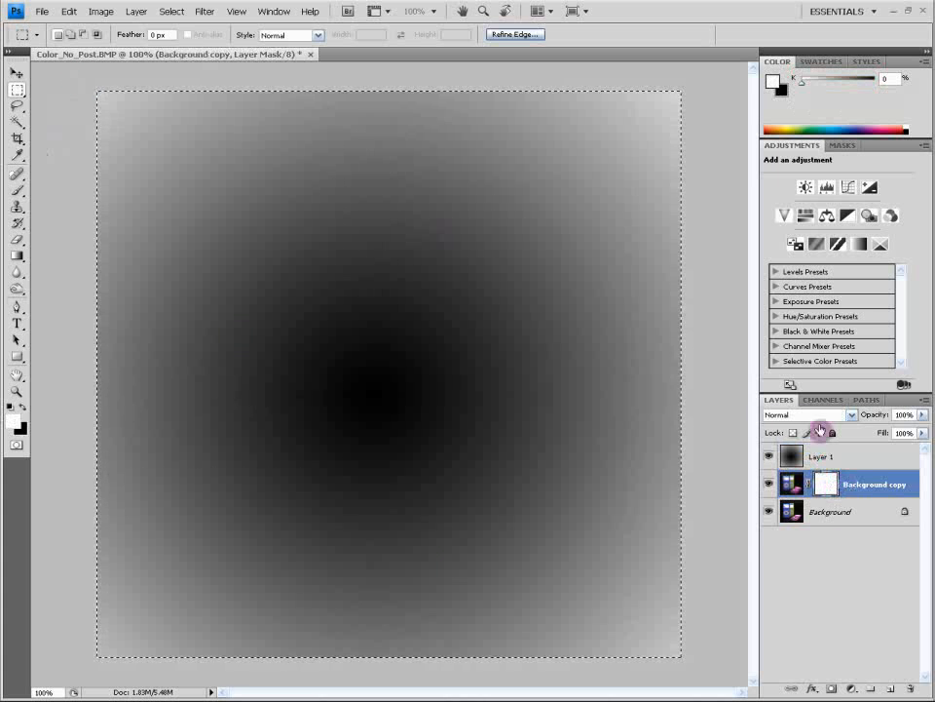
pyautogui.click(823, 400)
pyautogui.hotkey('ctrl', 'v')
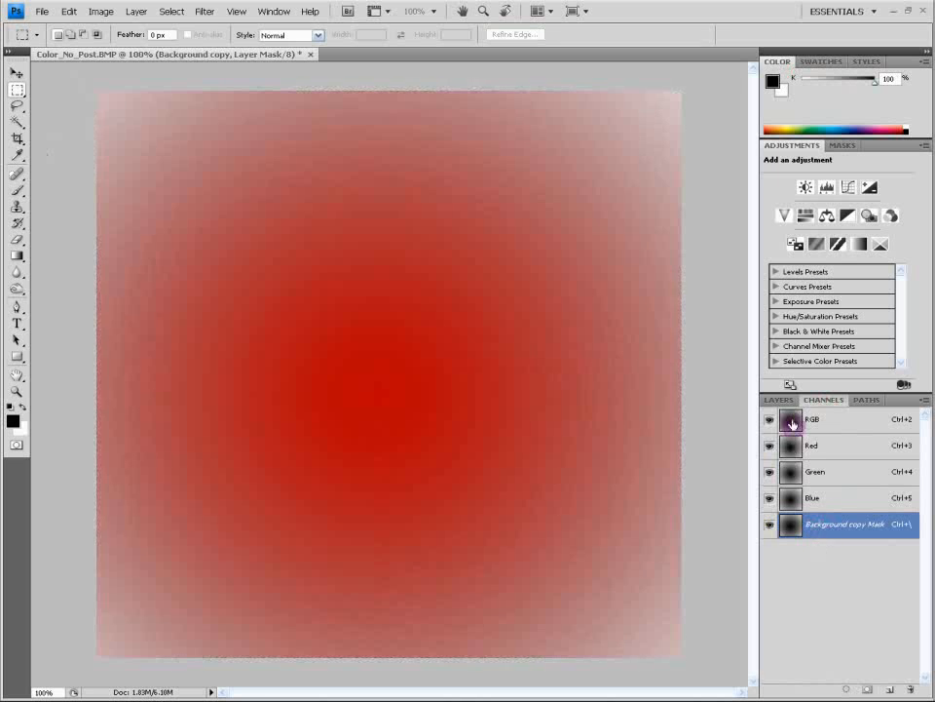
pyautogui.click(771, 525)
pyautogui.press('x')
pyautogui.click(782, 399)
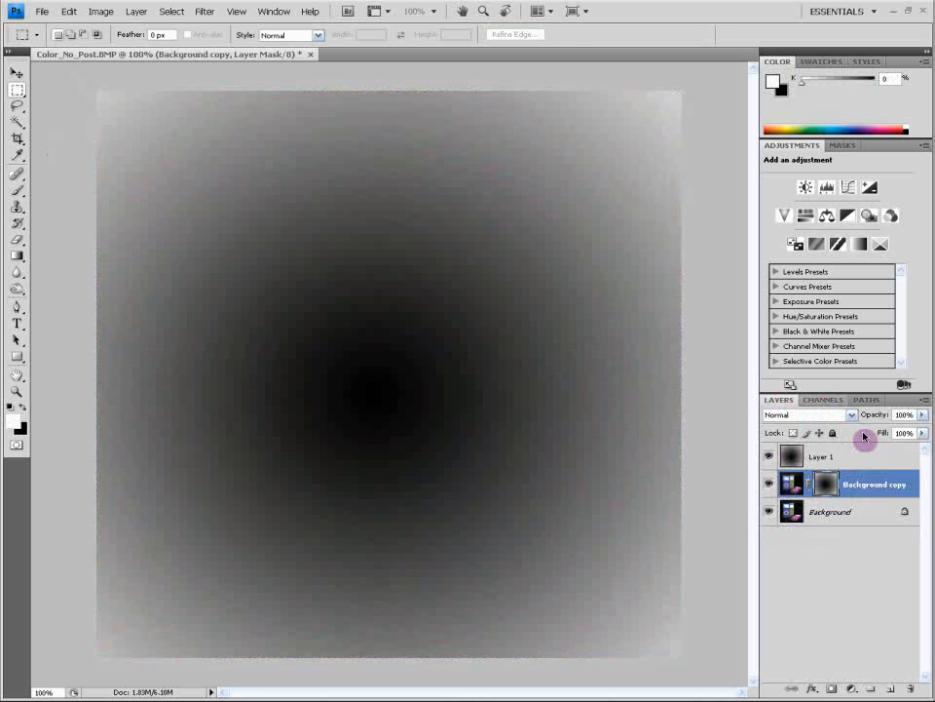
pyautogui.click(821, 455)
pyautogui.moveTo(822, 455); pyautogui.dragTo(910, 687)
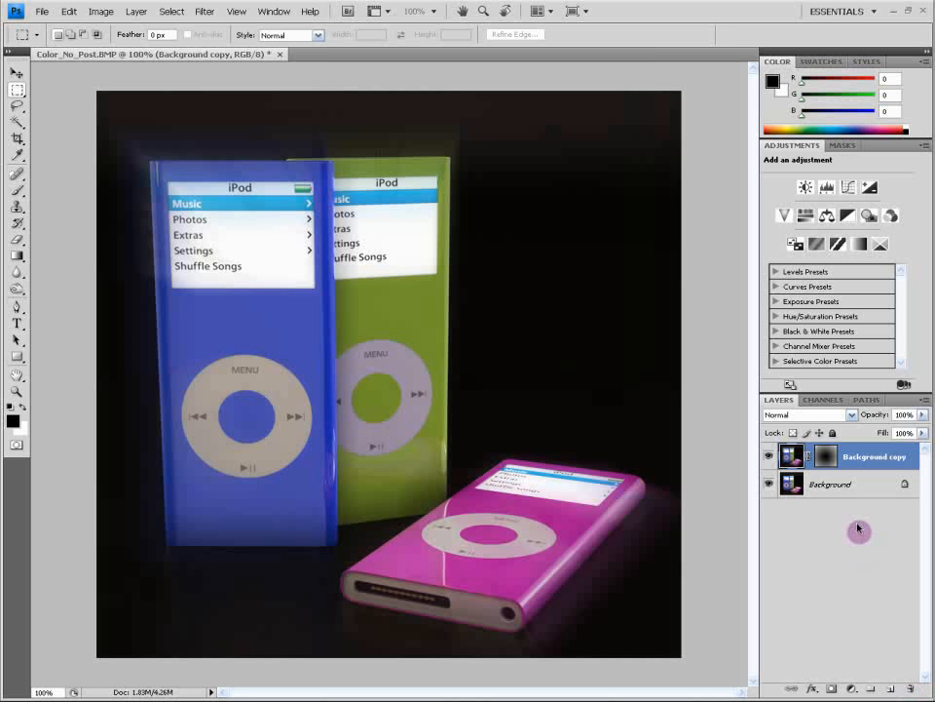
# Try 50% opacity on the Background copy layer and change it to 70%
pyautogui.click(896, 414)
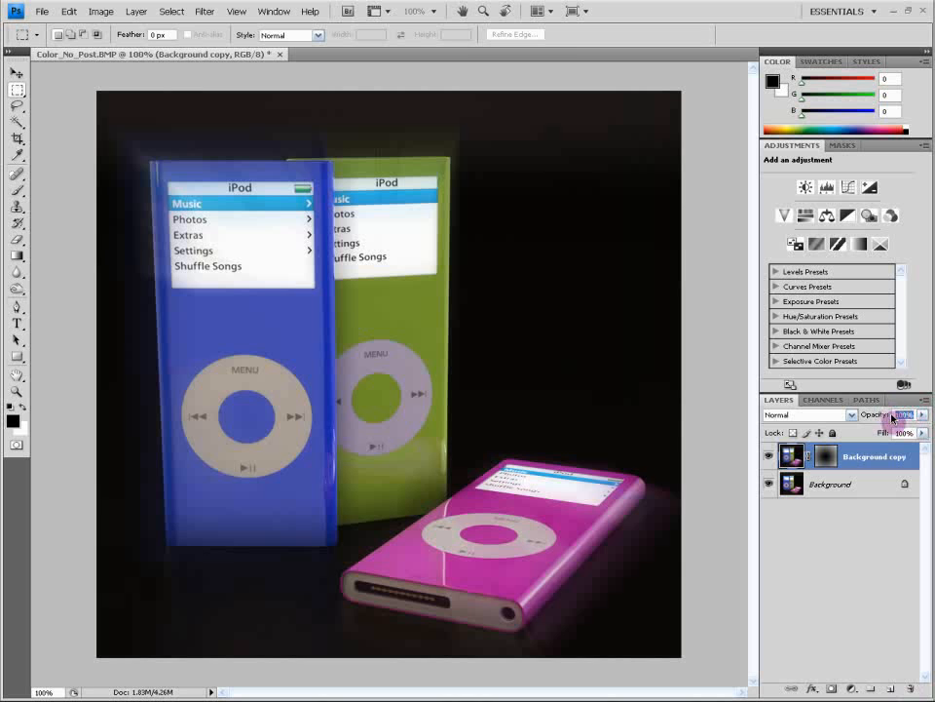
pyautogui.write('50')
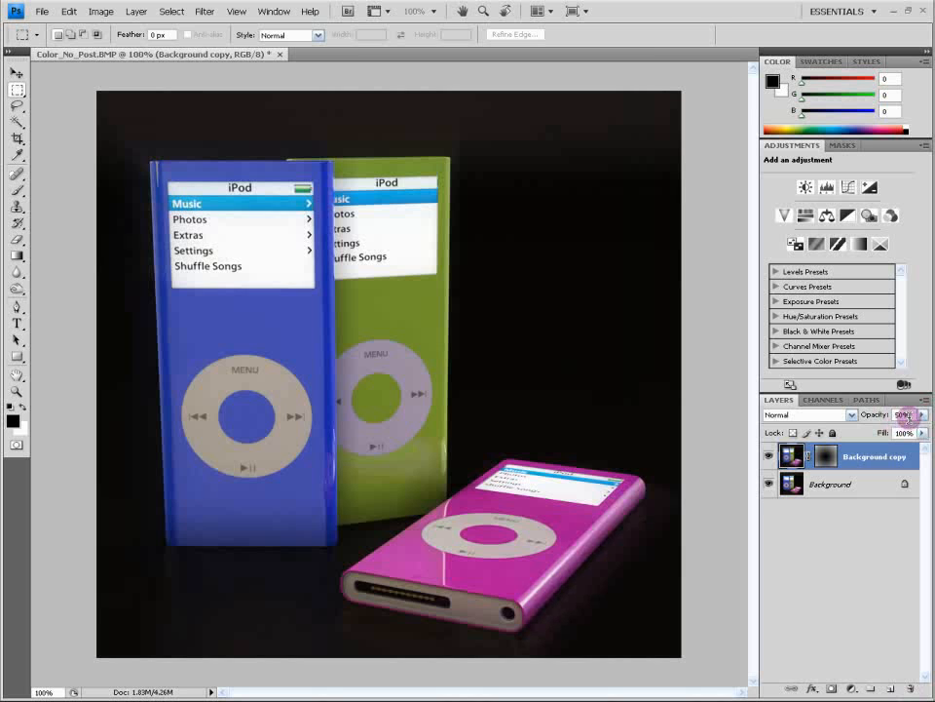
pyautogui.moveTo(911, 416); pyautogui.dragTo(875, 417)
pyautogui.write('70')
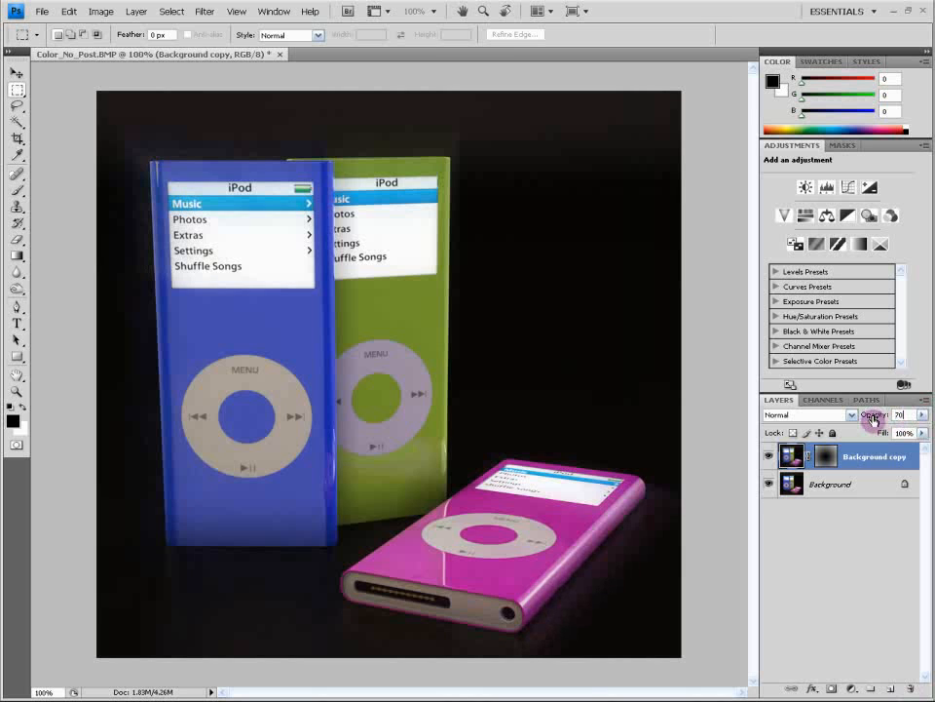
pyautogui.click(898, 501)
pyautogui.click(883, 460)
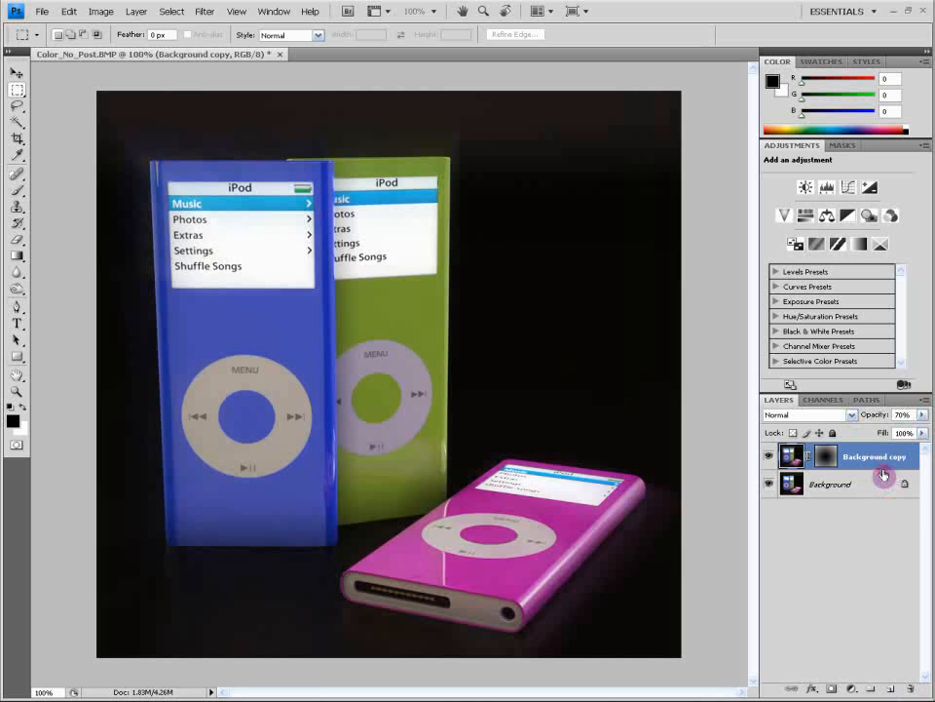
# Set up the Add Noise filter on the Background copy layer's image with Uniform distribution, Monochromatic enabled and an amount of 2%
pyautogui.click(204, 11)
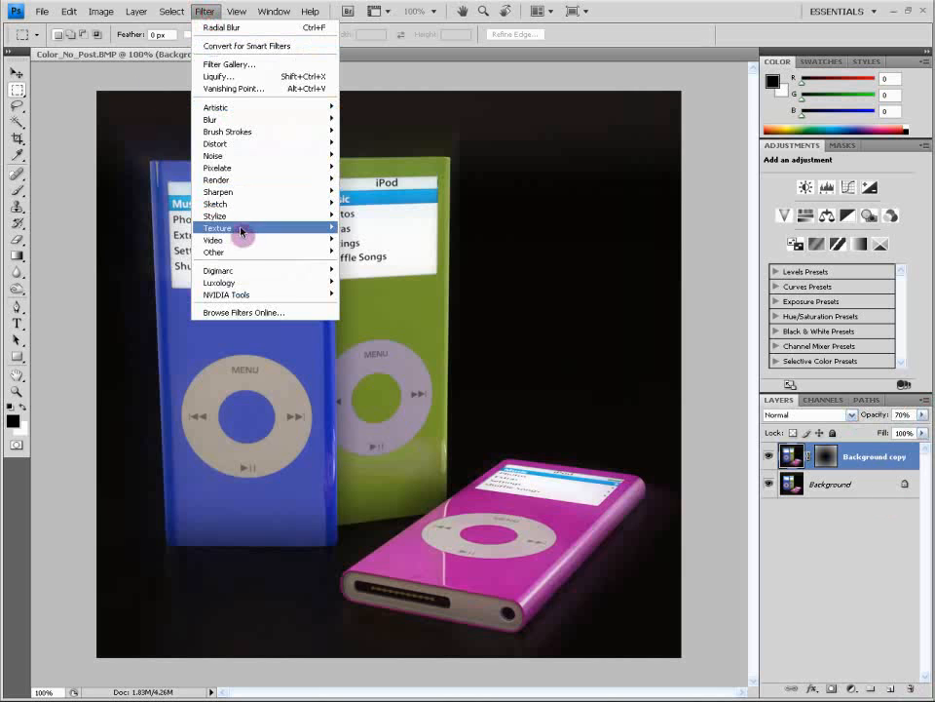
pyautogui.click(797, 454)
pyautogui.click(204, 13)
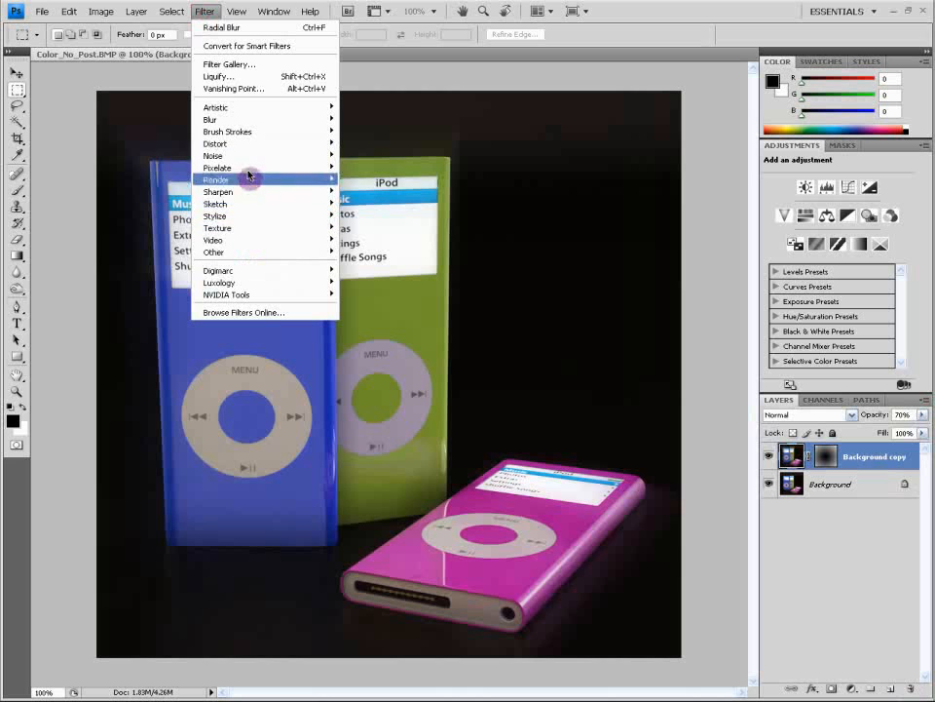
pyautogui.moveTo(248, 154)
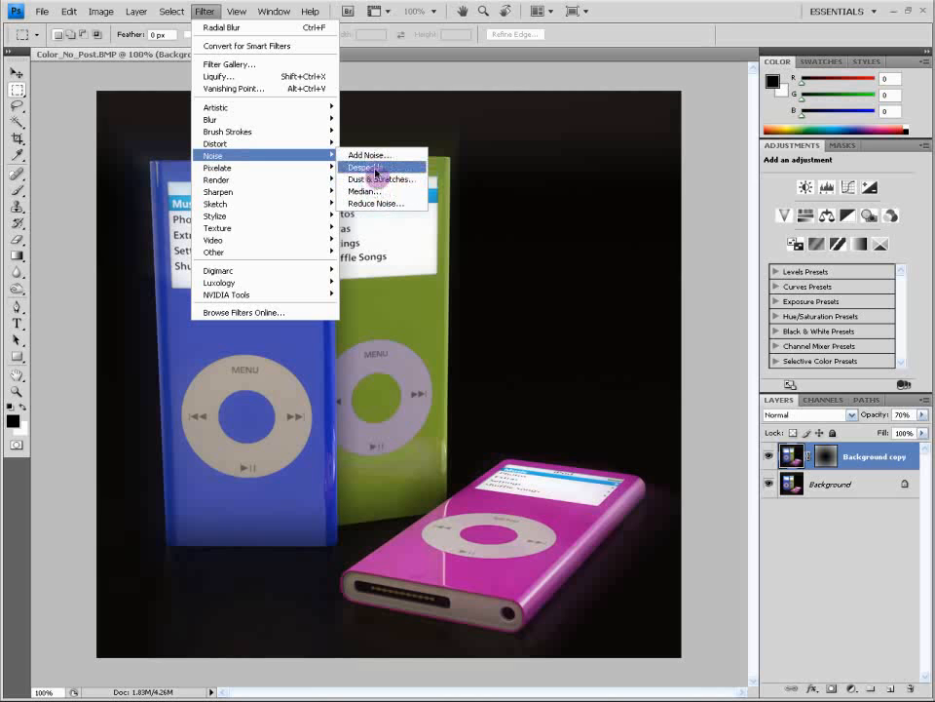
pyautogui.click(368, 155)
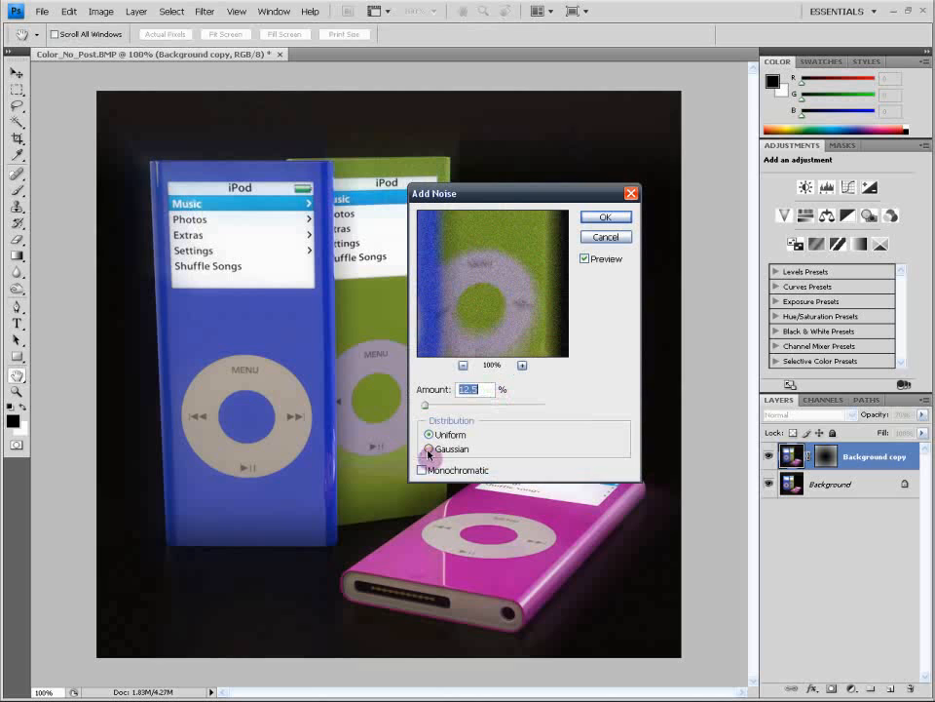
pyautogui.click(427, 434)
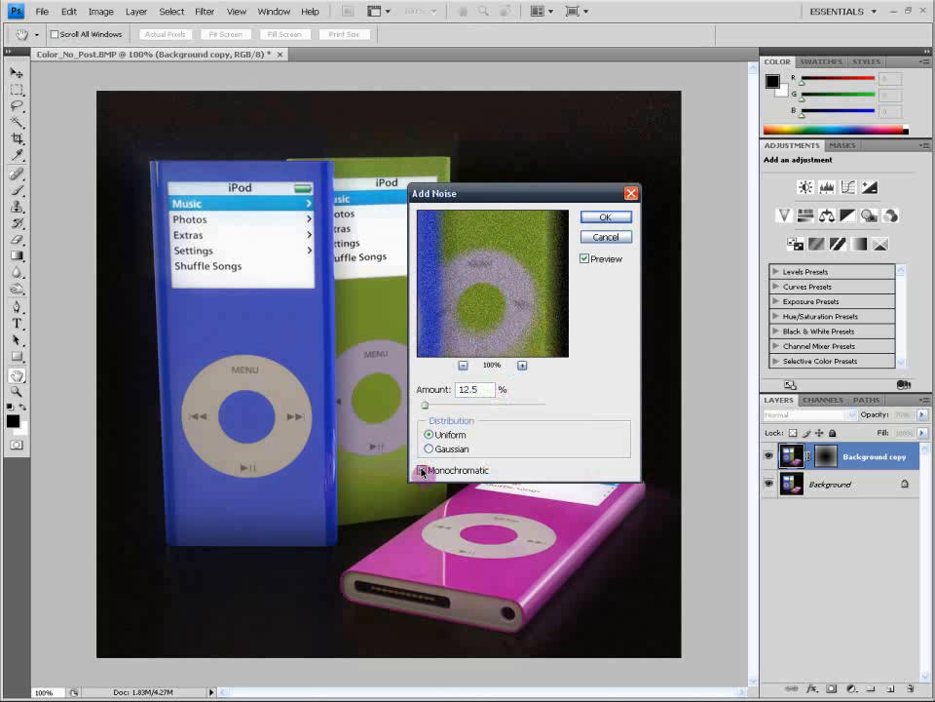
pyautogui.click(422, 470)
pyautogui.moveTo(480, 390); pyautogui.dragTo(429, 391)
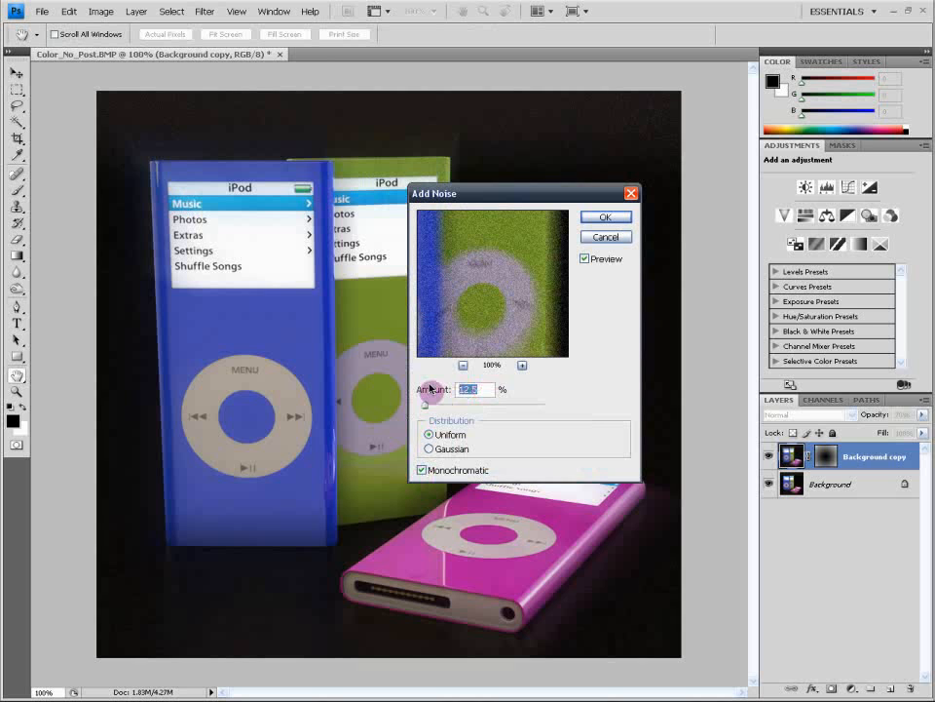
pyautogui.write('2')
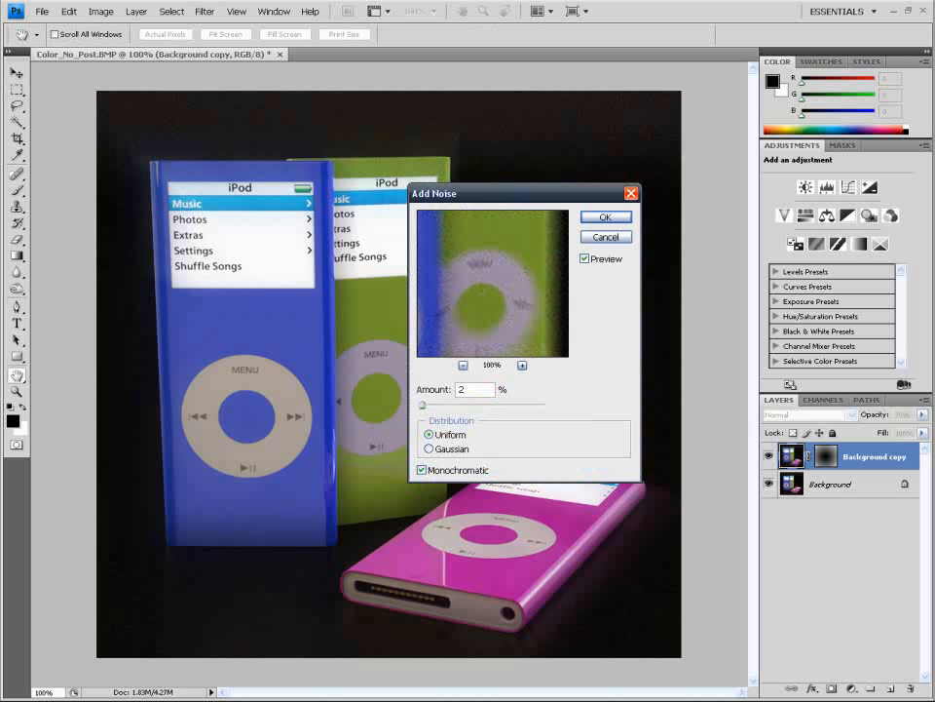
# Try noise amounts of 5% and 3%, then apply the noise to the Background copy layer at 2%
pyautogui.doubleClick(464, 388)
pyautogui.write('5')
pyautogui.doubleClick(464, 389)
pyautogui.write('3')
pyautogui.doubleClick(467, 388)
pyautogui.moveTo(484, 184); pyautogui.dragTo(411, 170)
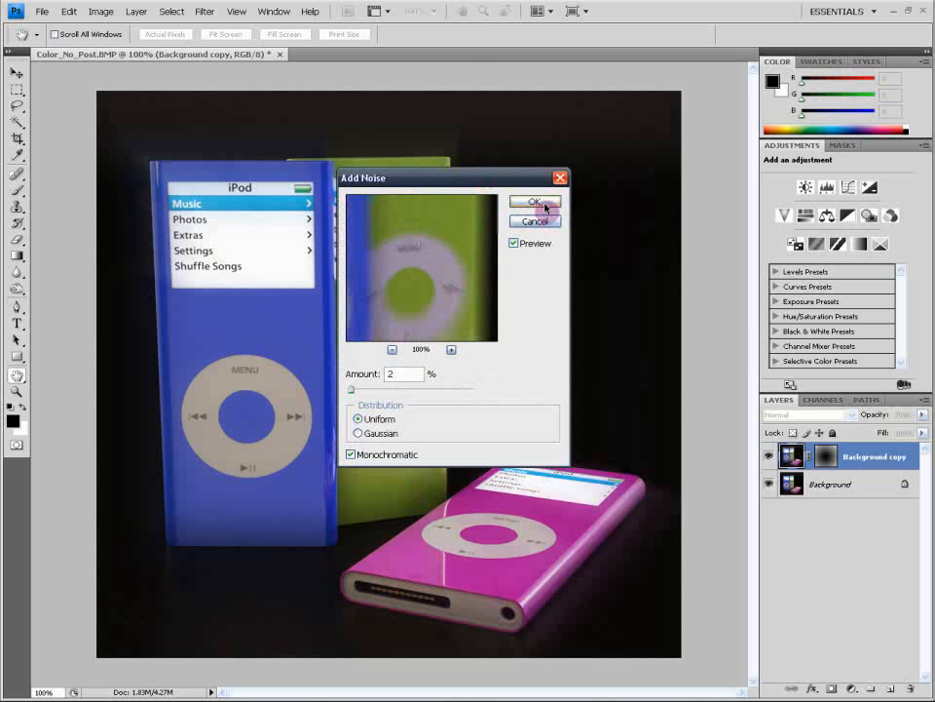
pyautogui.click(539, 202)
# Save a JPEG copy of the image as iPod_Finished in the iPod Nano folder at Maximum quality with the Baseline ("Standard") format
pyautogui.click(42, 10)
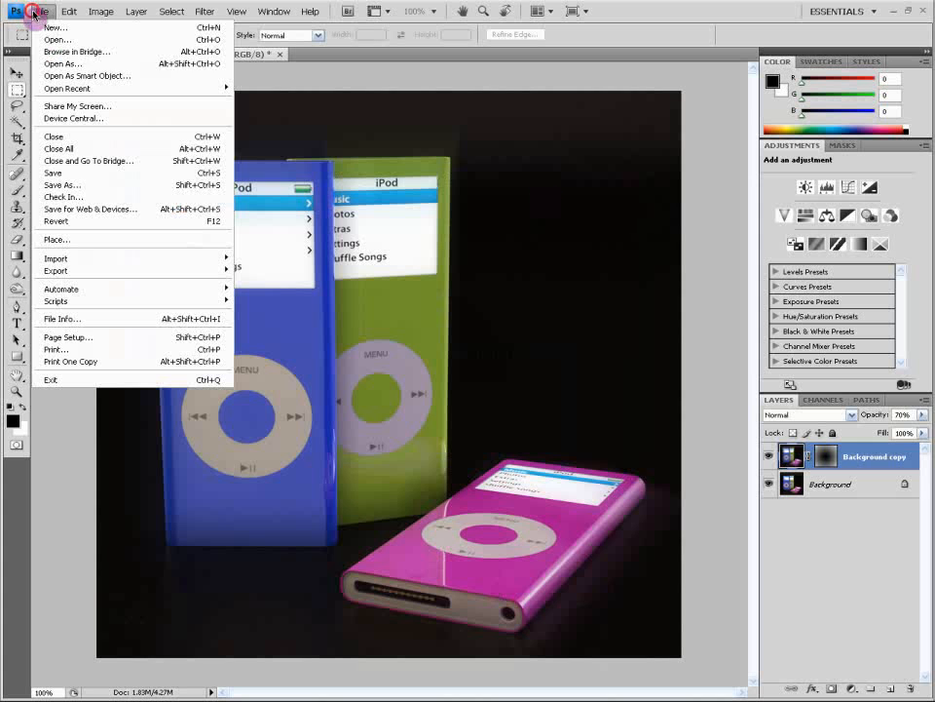
pyautogui.click(89, 185)
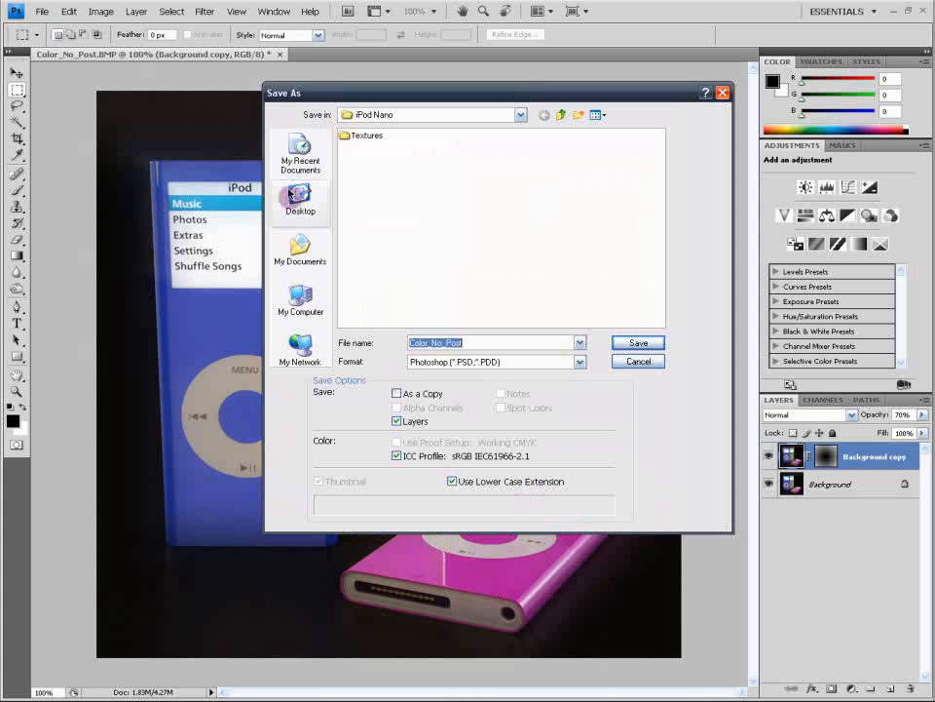
pyautogui.click(522, 115)
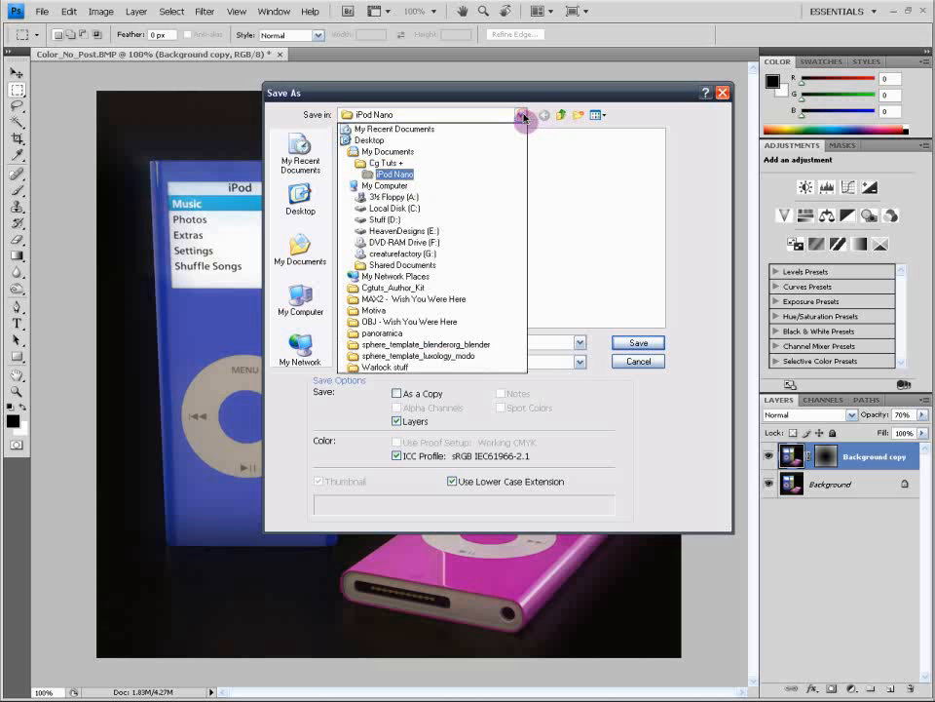
pyautogui.click(524, 118)
pyautogui.click(469, 363)
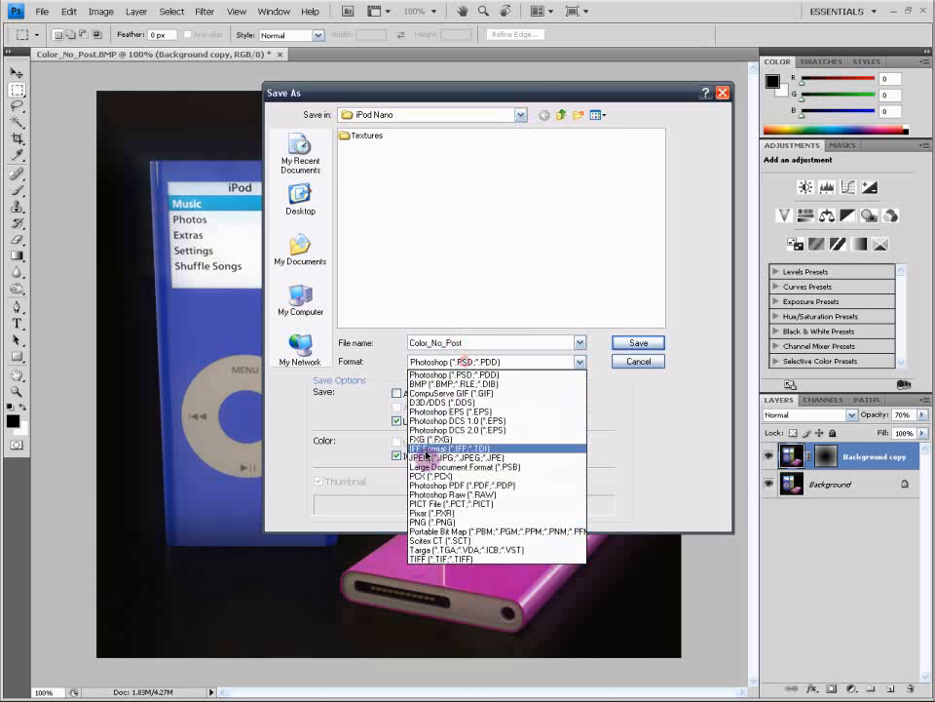
pyautogui.click(437, 457)
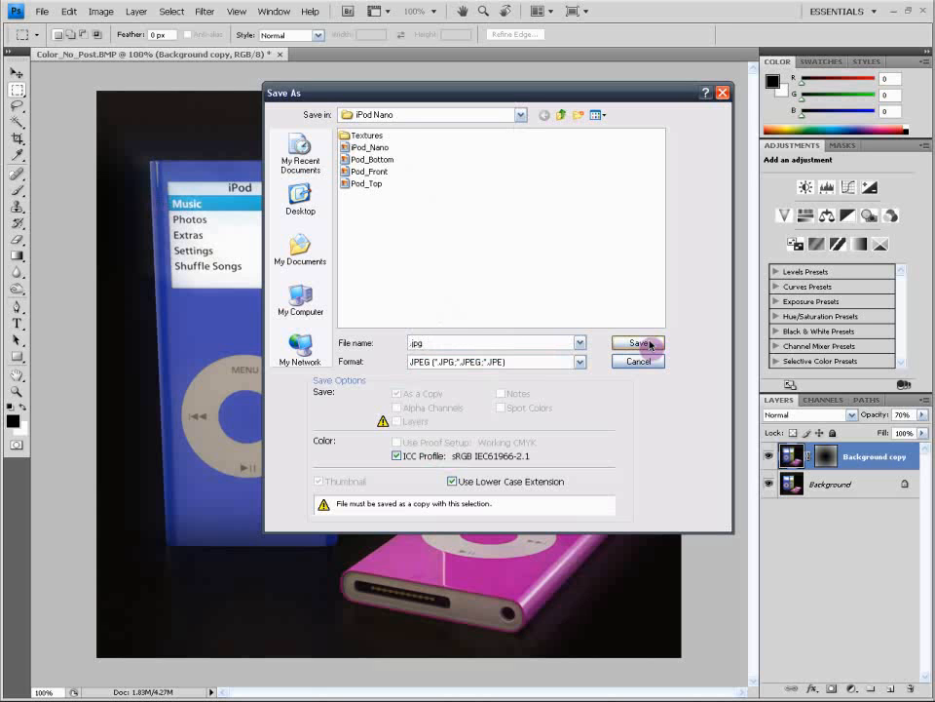
pyautogui.write('iPod_Finished')
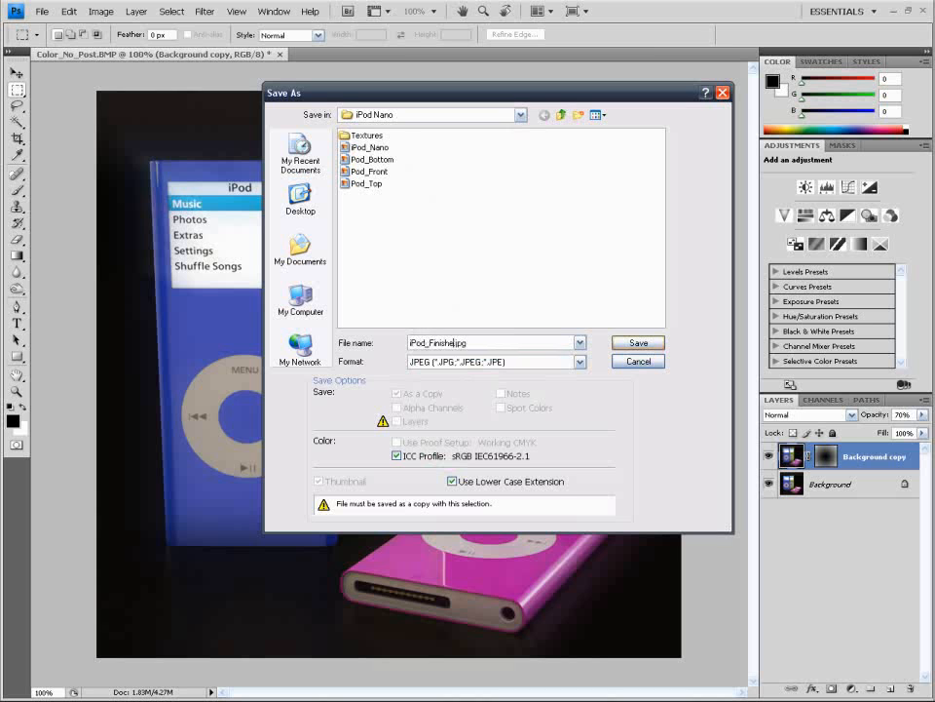
pyautogui.click(639, 343)
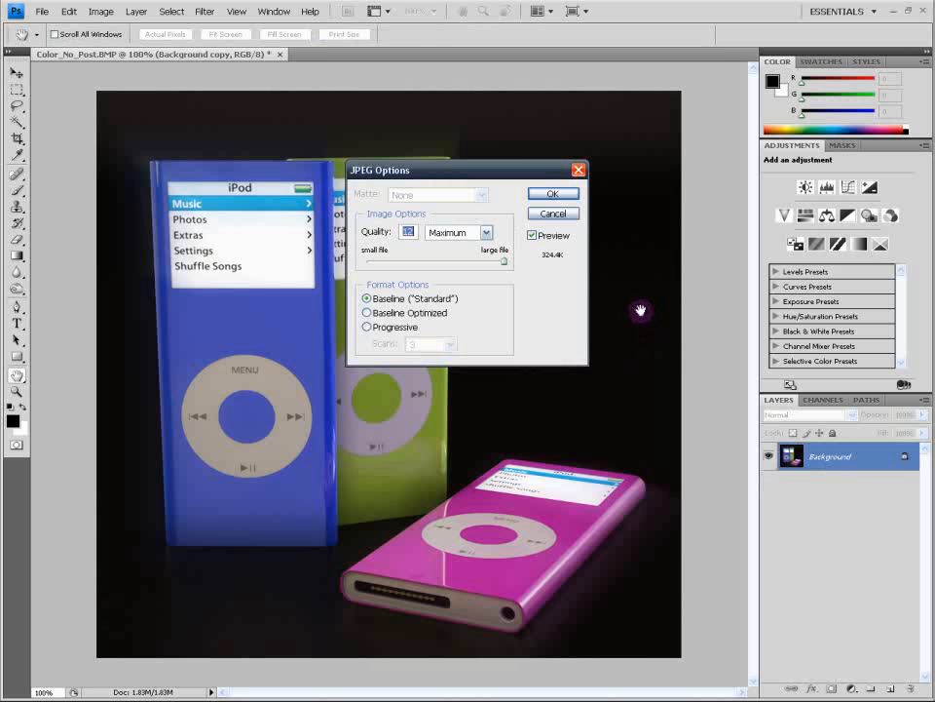
pyautogui.click(551, 194)
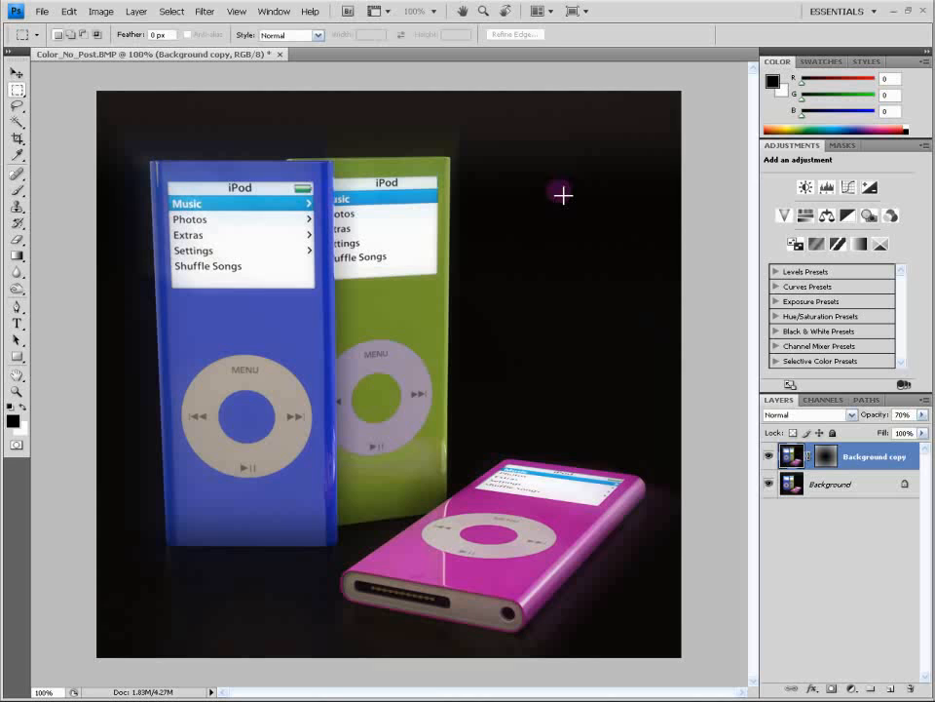
# Switch to the iPod Nano folder in Windows Explorer and open the iPod_Finished image to examine the final result
pyautogui.hotkey('alt', 'Tab')
pyautogui.click(517, 193)
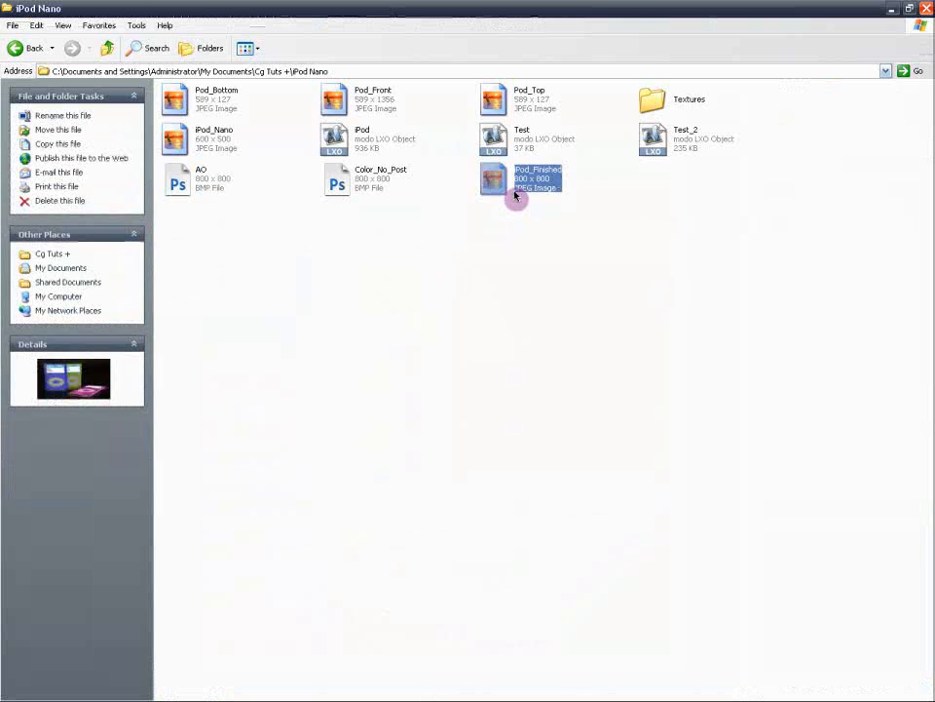
pyautogui.doubleClick(517, 195)
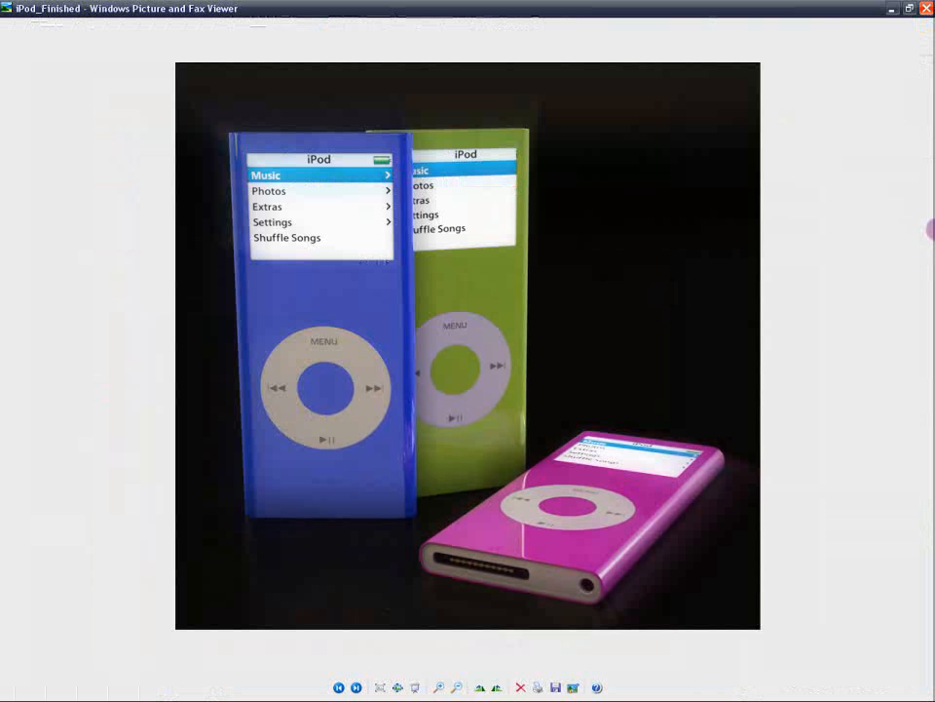